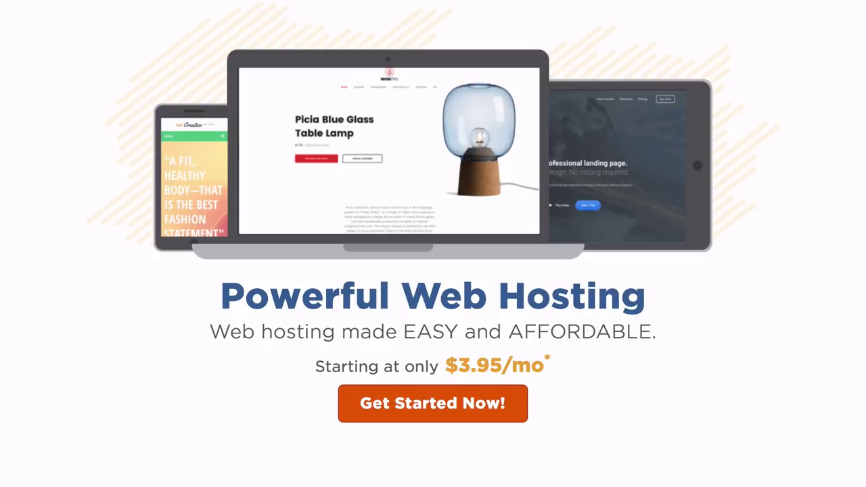
Begin a HostGator hosting sign-up, reaching the order form with the 36-month Hatchling plan
text(ORD)
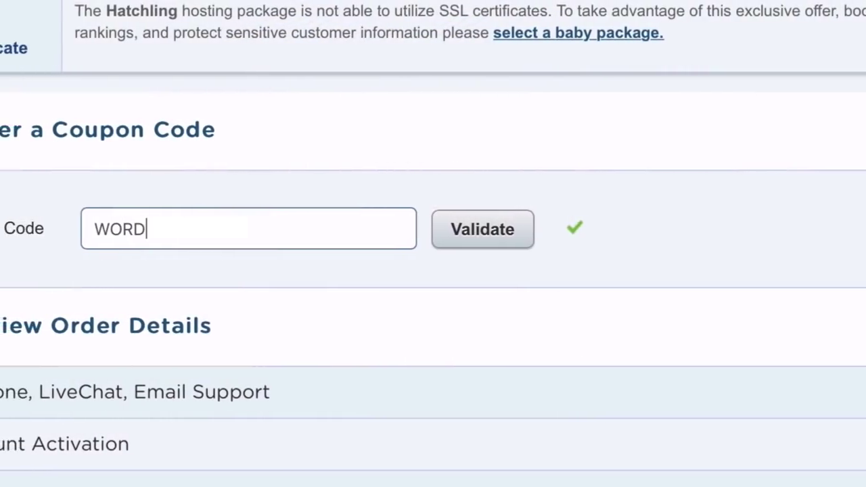
text(PRESSHERO)
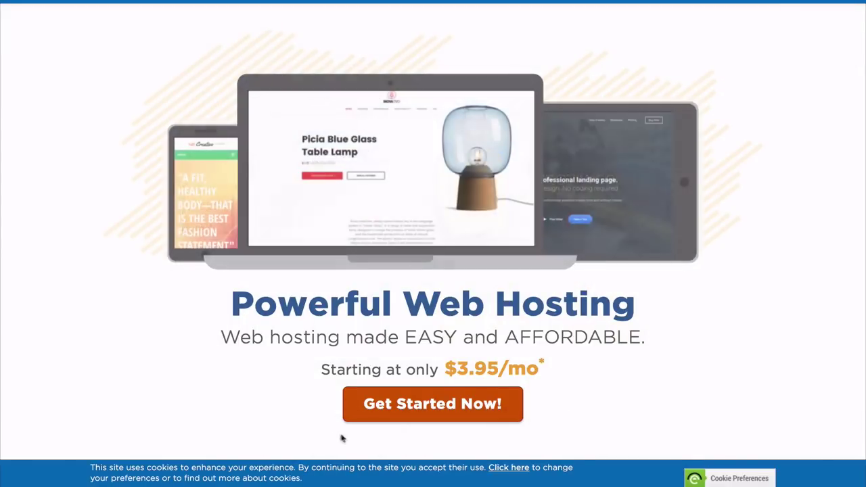
click(433, 404)
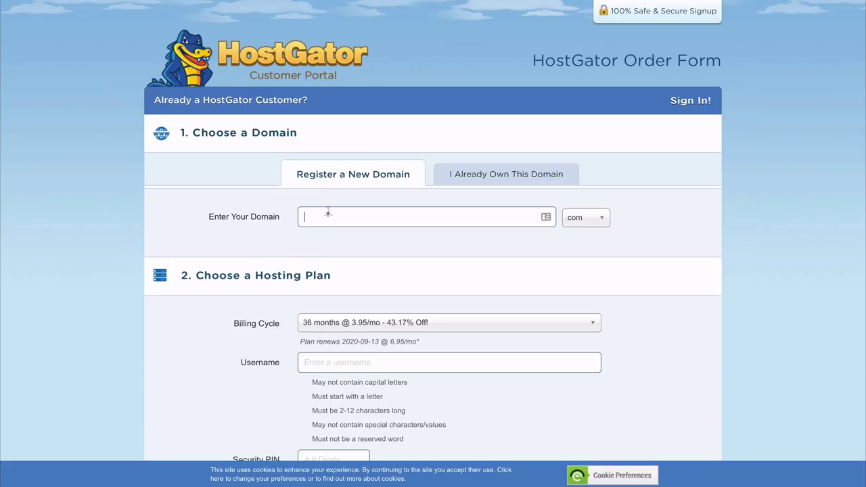
Search dreamandcreateit with the .com ending and add it as the primary domain at $15.00/yr
text(dreama)
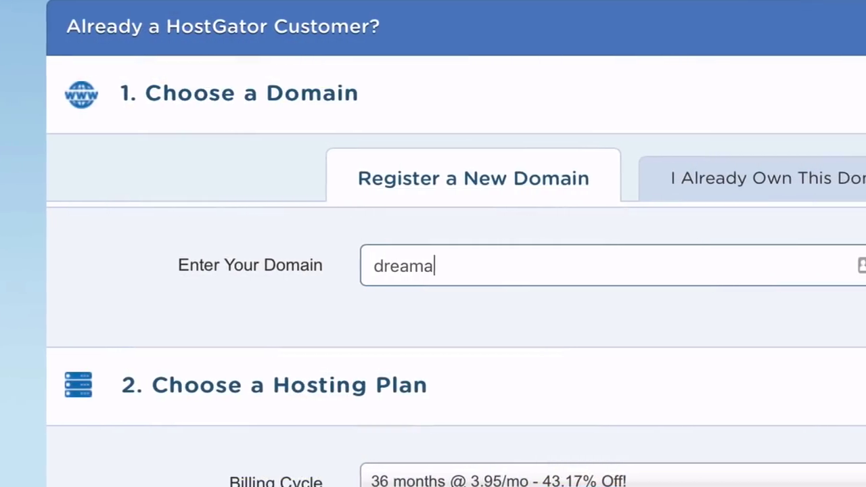
text(ndcreate)
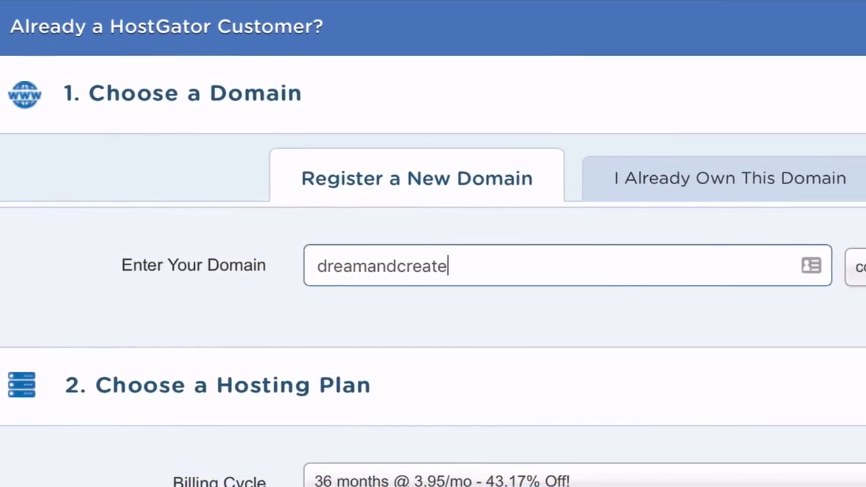
text(it)
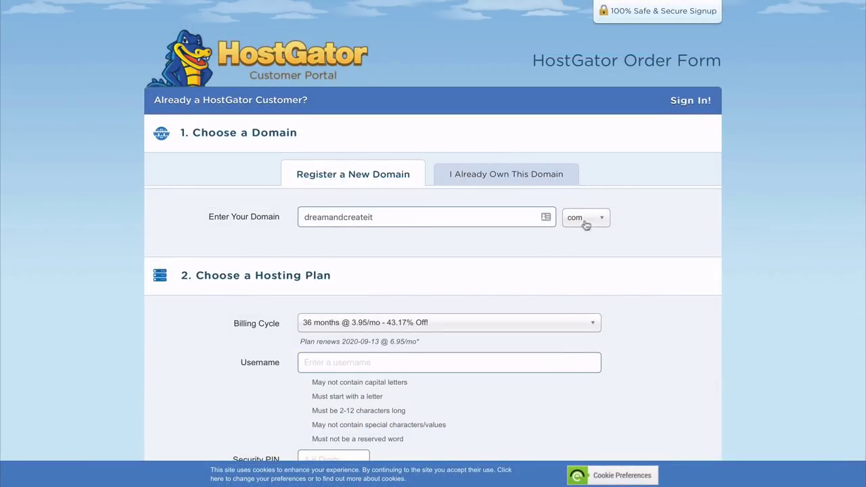
click(586, 225)
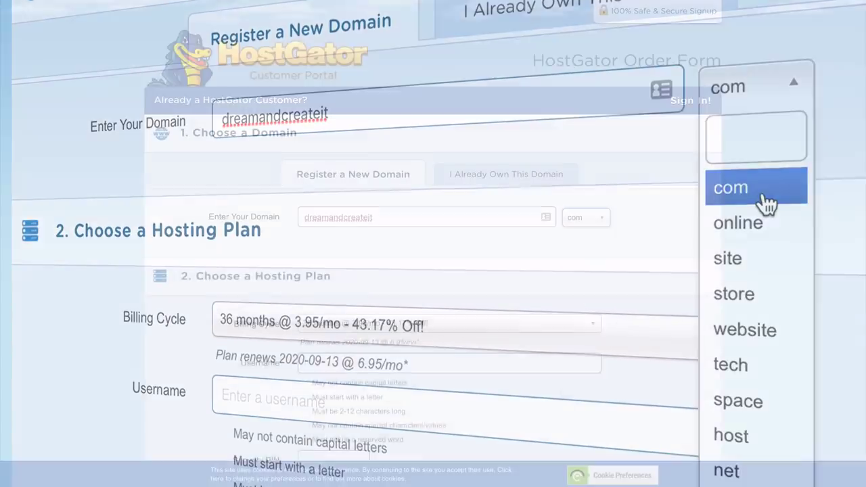
click(763, 201)
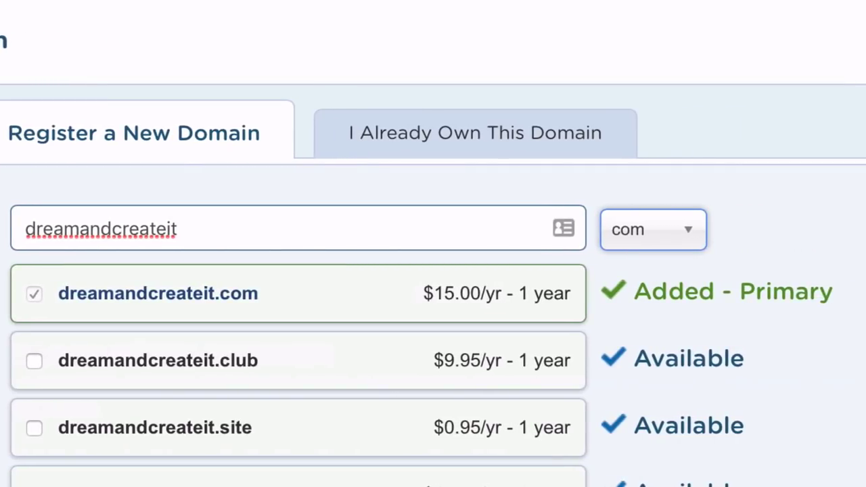
scroll(433, 244, down, 5)
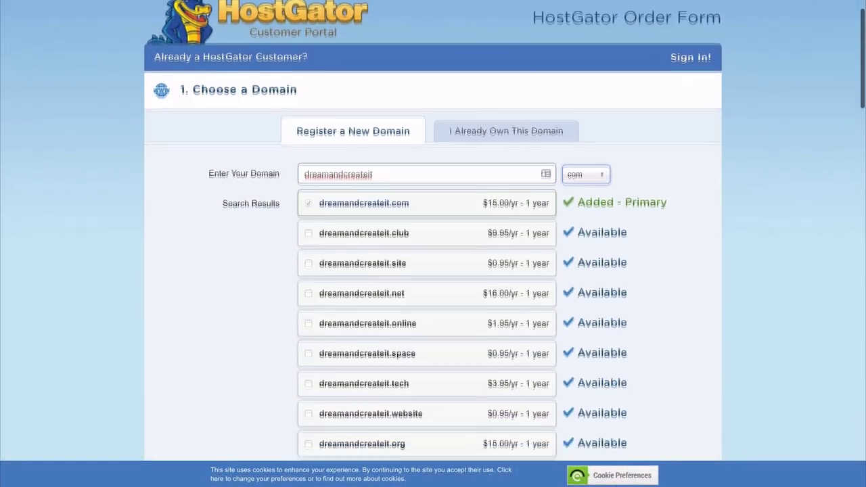
Change the hosting plan's billing cycle from 36 months to 12 months @ 5.95/mo
scroll(433, 244, down, 5)
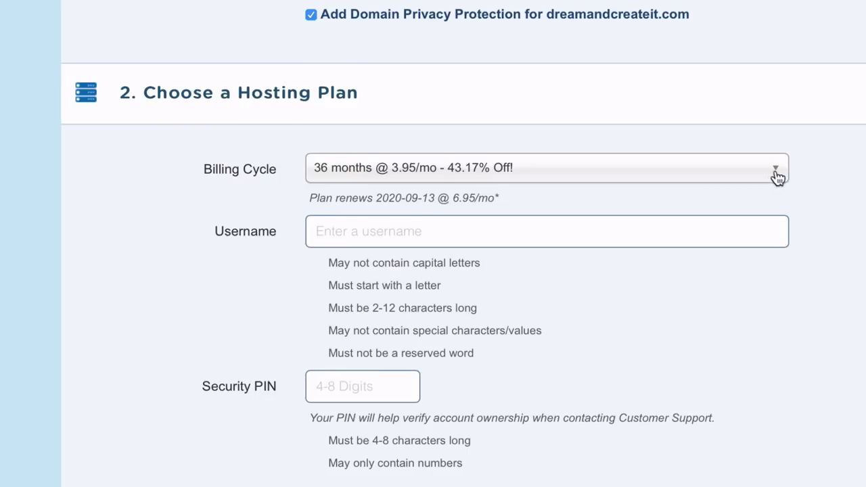
click(776, 174)
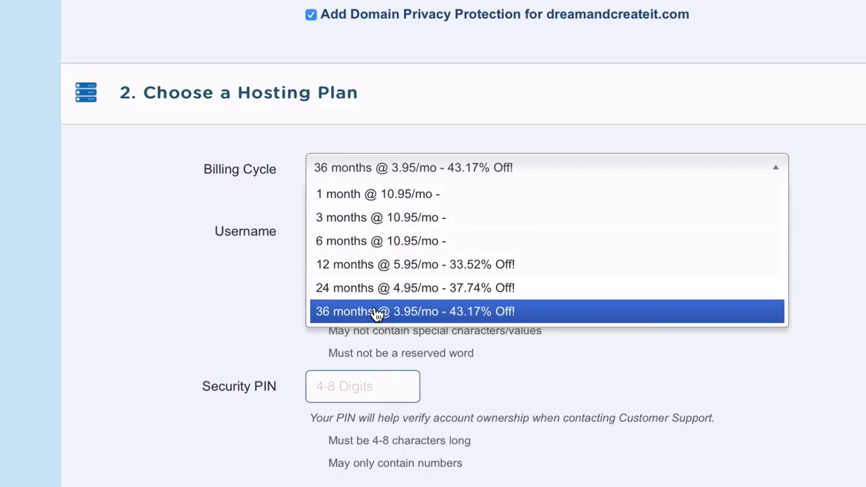
click(377, 263)
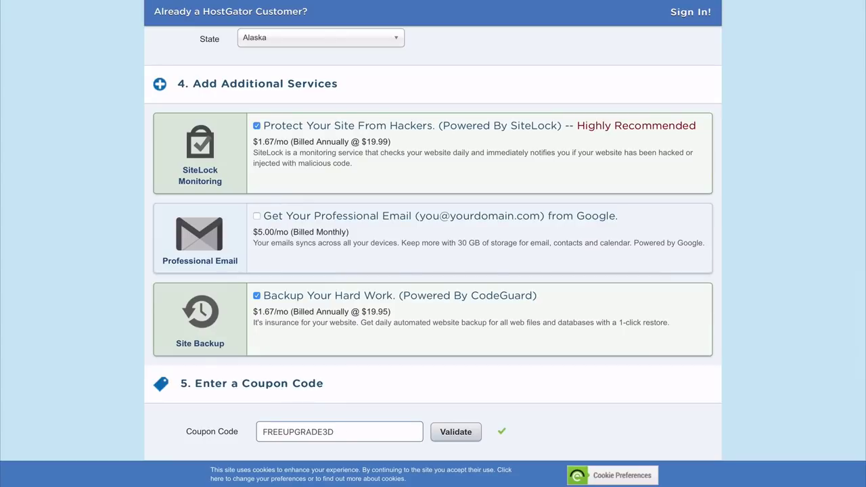
Uncheck the SiteLock monitoring and CodeGuard site backup add-ons under Additional Services
click(256, 127)
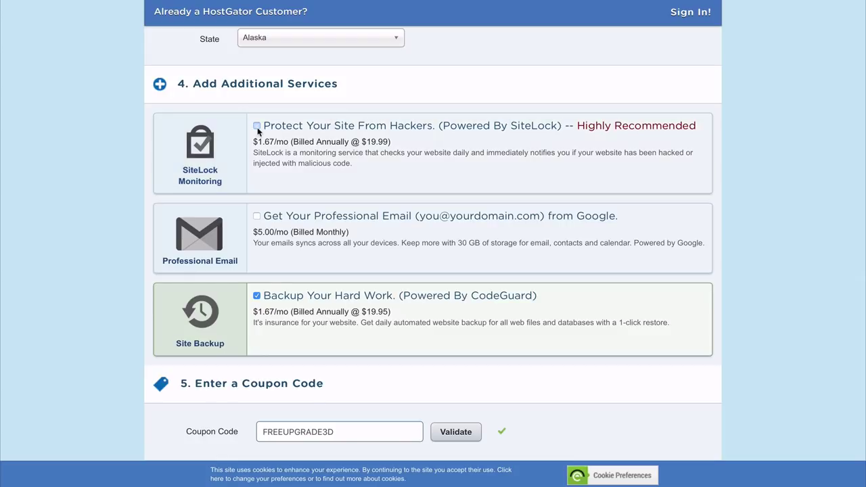
click(256, 296)
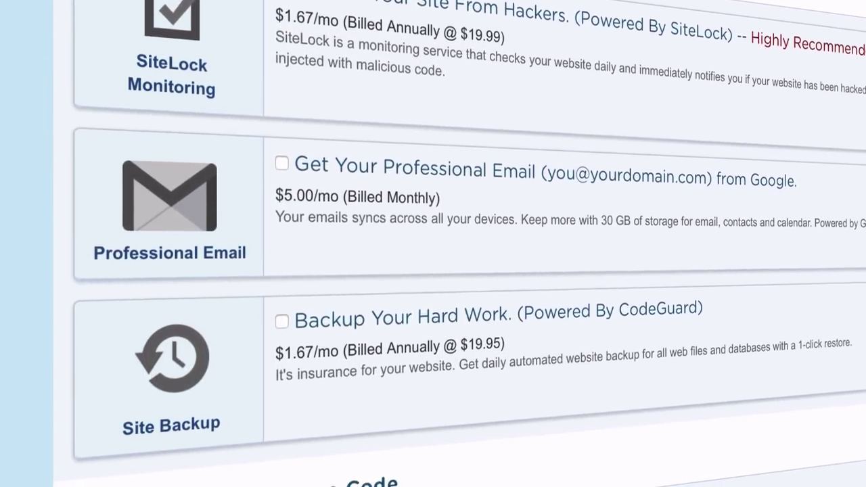
scroll(433, 244, down, 3)
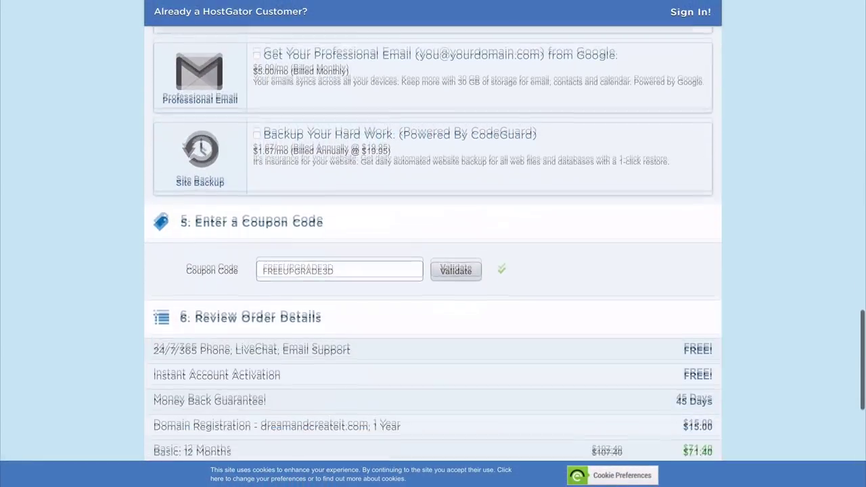
scroll(433, 243, down, 1)
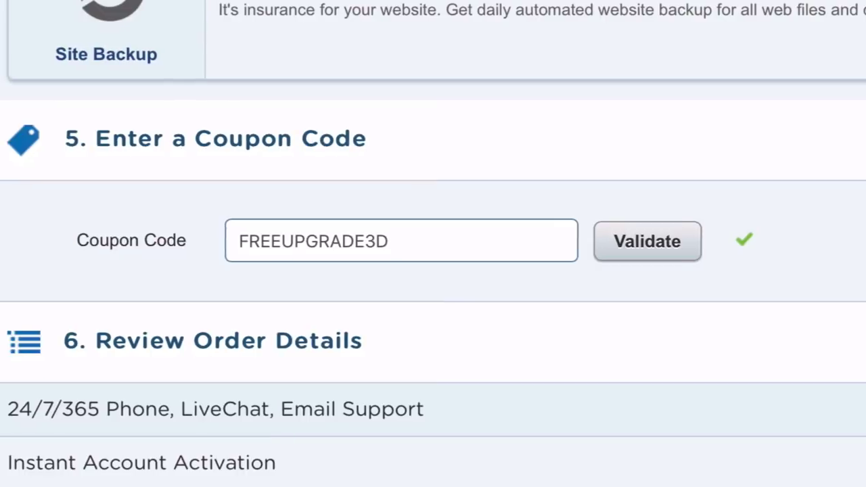
Replace the coupon with WORDPRESSHERO, accept the Terms of Service and check out for $59.69
key(ctrl+a)
text(W)
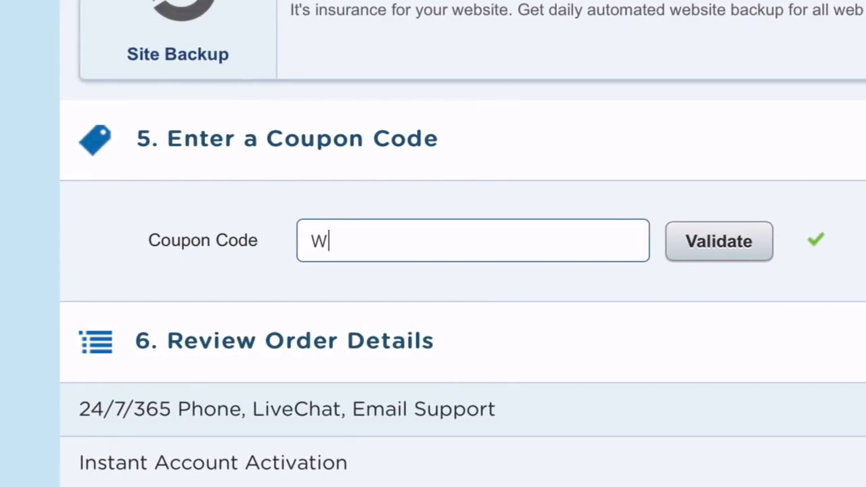
text(ORDPRESSHERO)
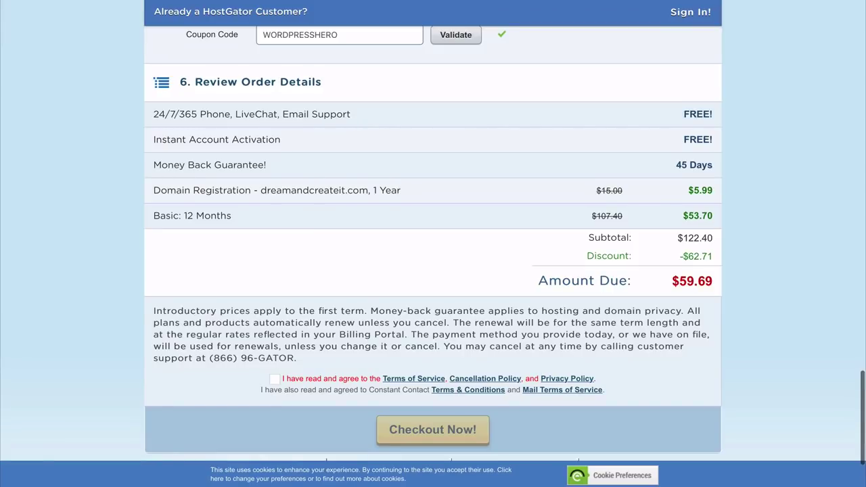
click(274, 380)
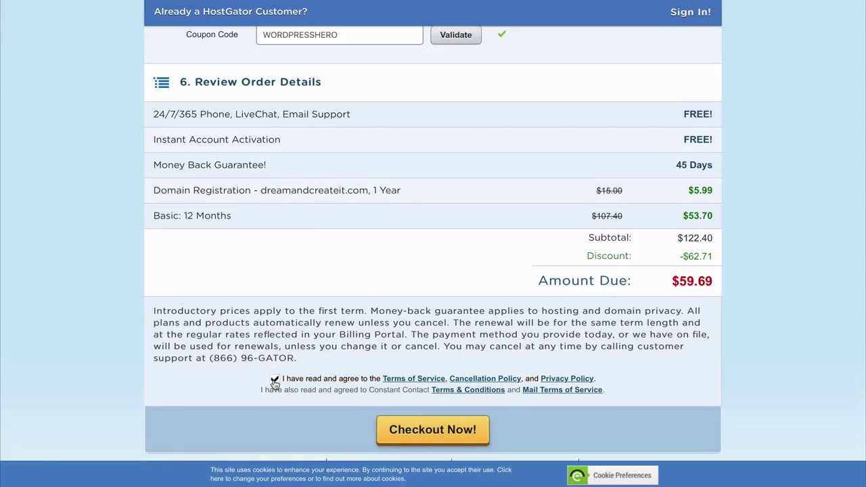
click(432, 433)
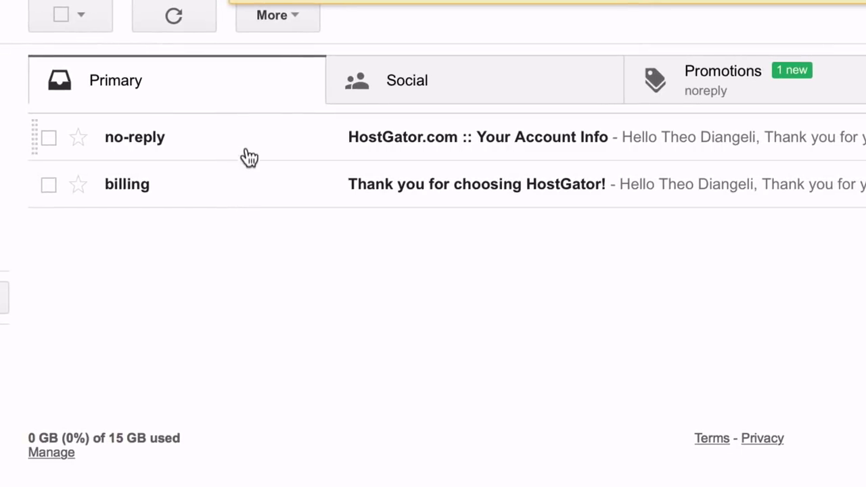
Open the 'HostGator.com :: Your Account Info' email from the Gmail inbox
click(170, 153)
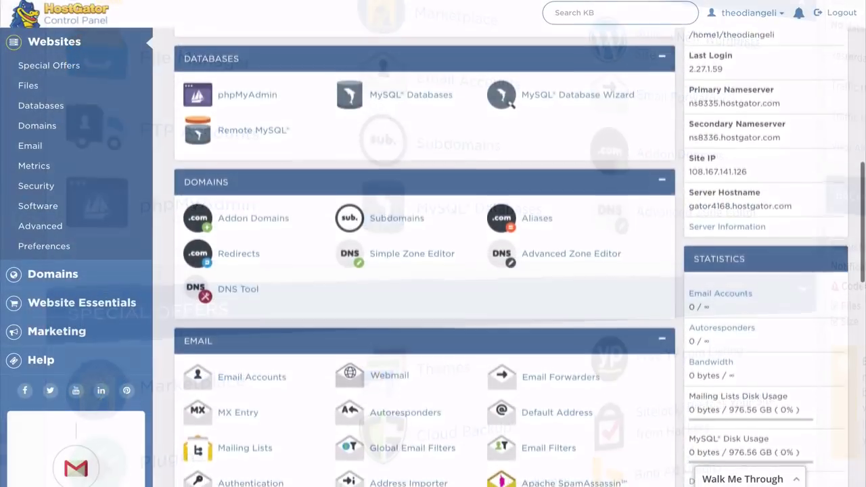
Choose WordPress in QuickInstall, select dreamandcreateit.com as the domain, and continue to install settings
scroll(424, 257, down, 4)
scroll(424, 257, down, 5)
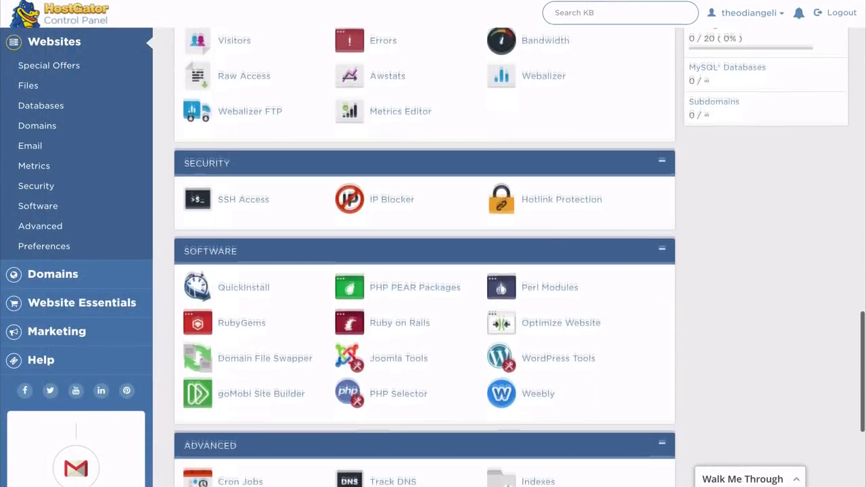
scroll(424, 257, down, 1)
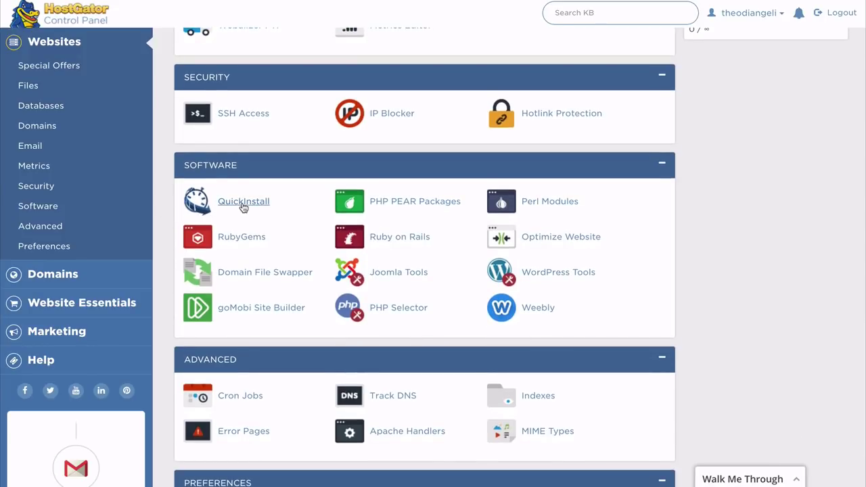
click(244, 202)
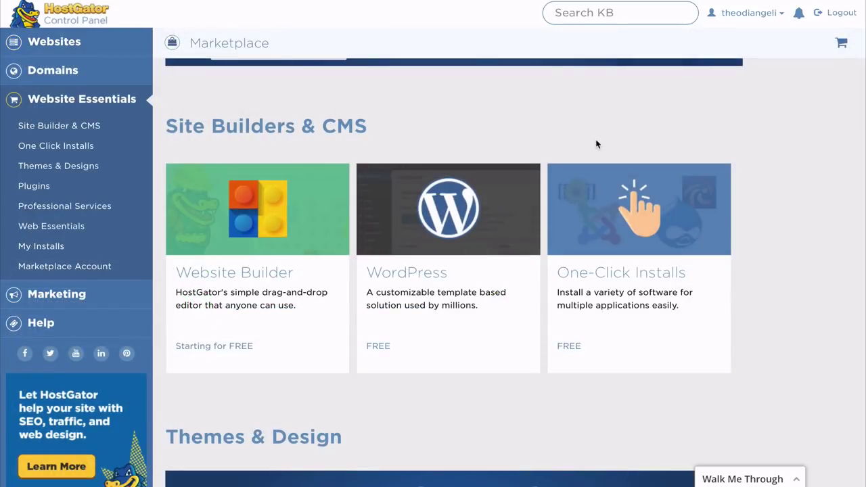
click(471, 269)
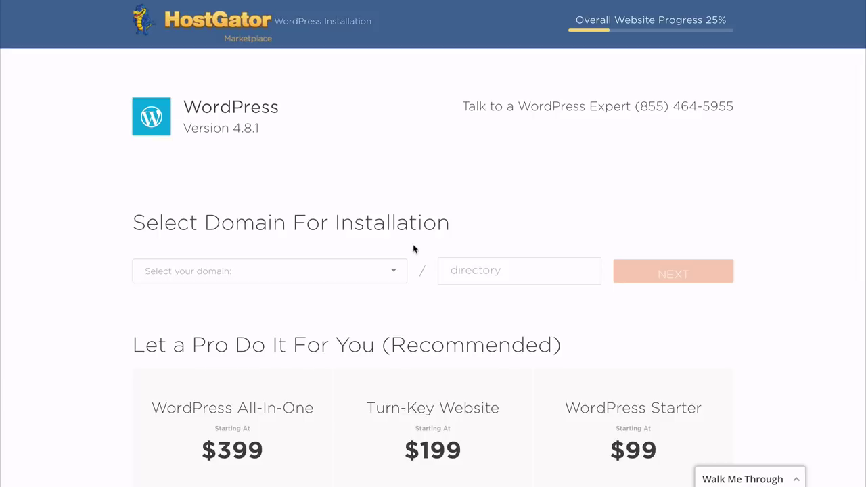
click(398, 272)
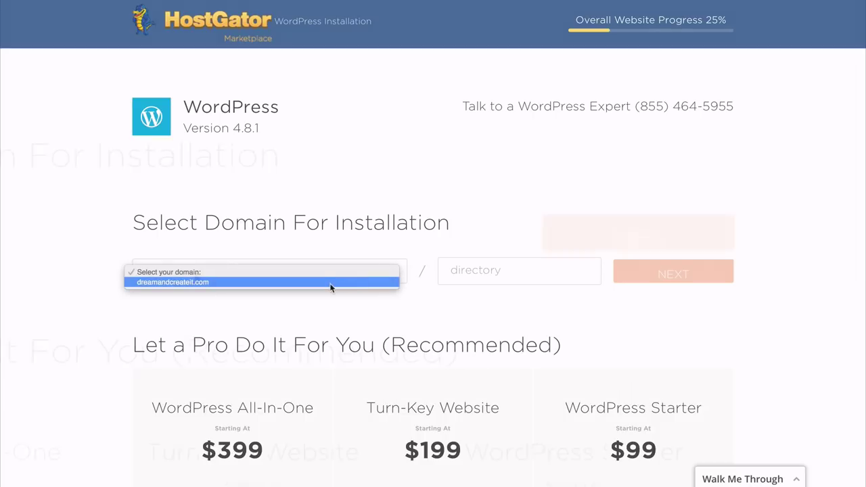
click(335, 282)
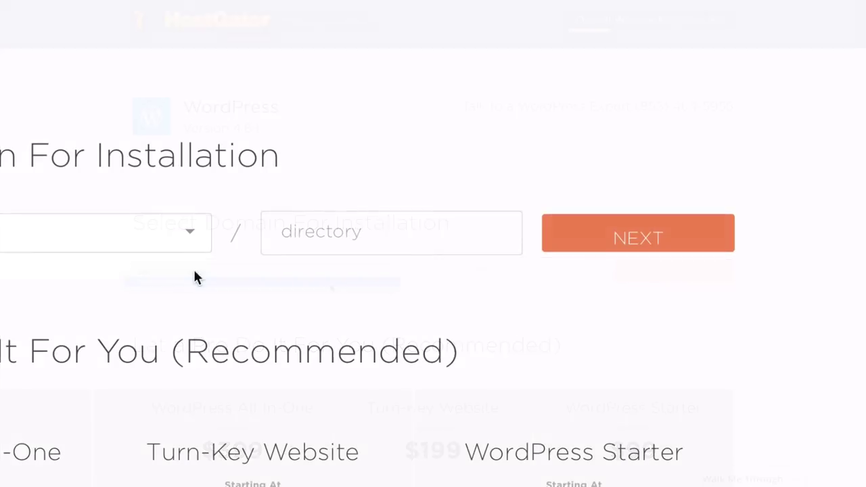
click(616, 245)
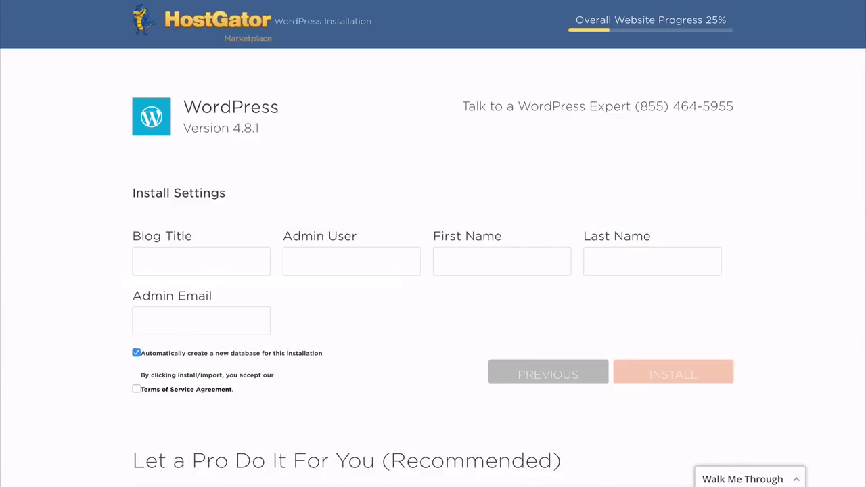
Enter the dreamandcreateit blog details and install WordPress 4.8.1
text(dreamandcreateit)
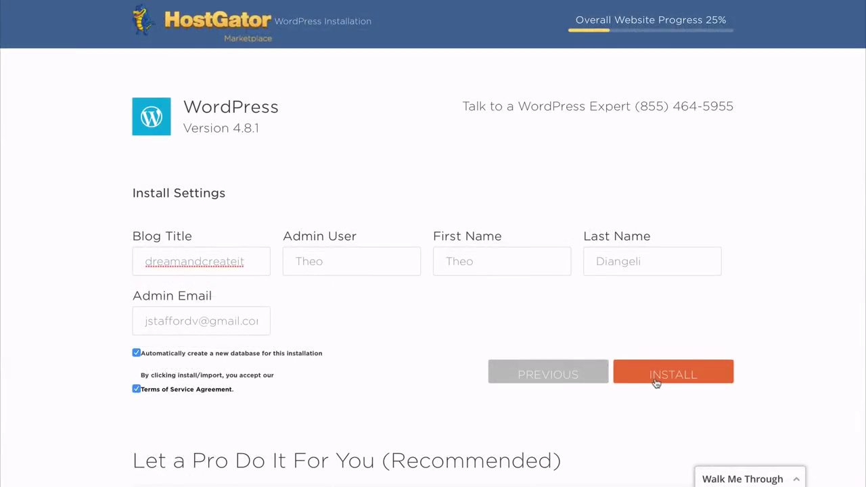
click(658, 379)
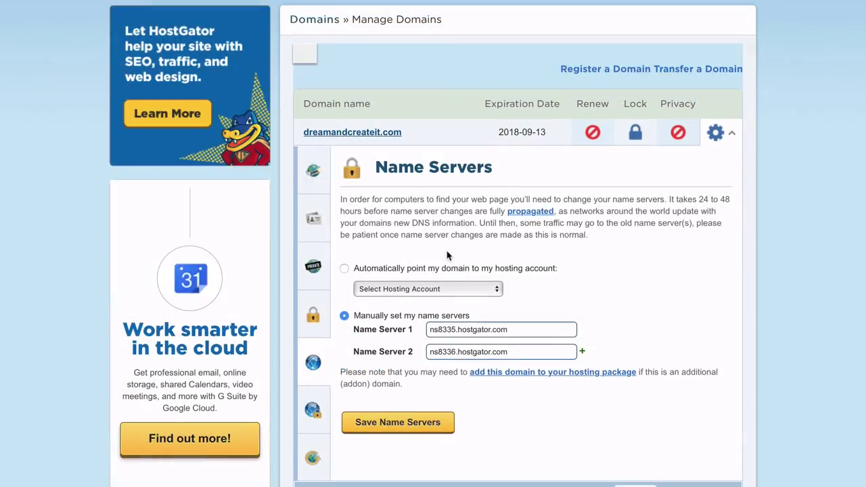
Set dreamandcreateit.com to point automatically to the hosting account
click(344, 270)
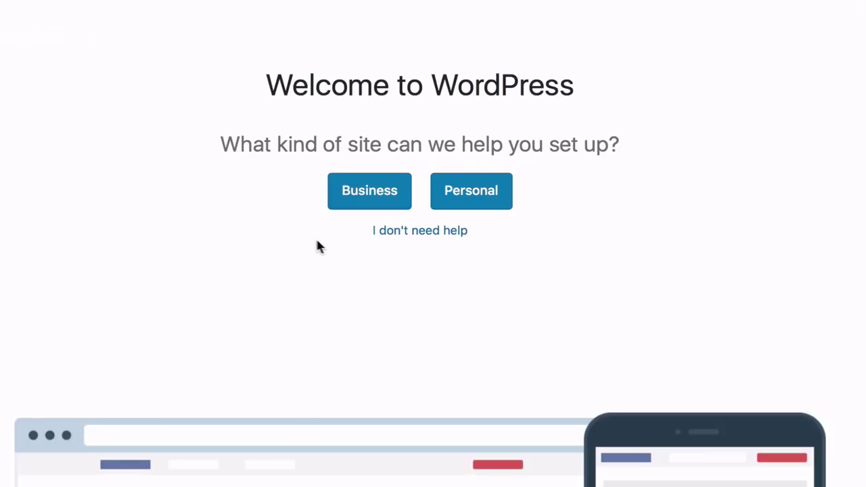
Choose 'I don't need help' on the welcome screen to reach the WordPress Dashboard
click(398, 233)
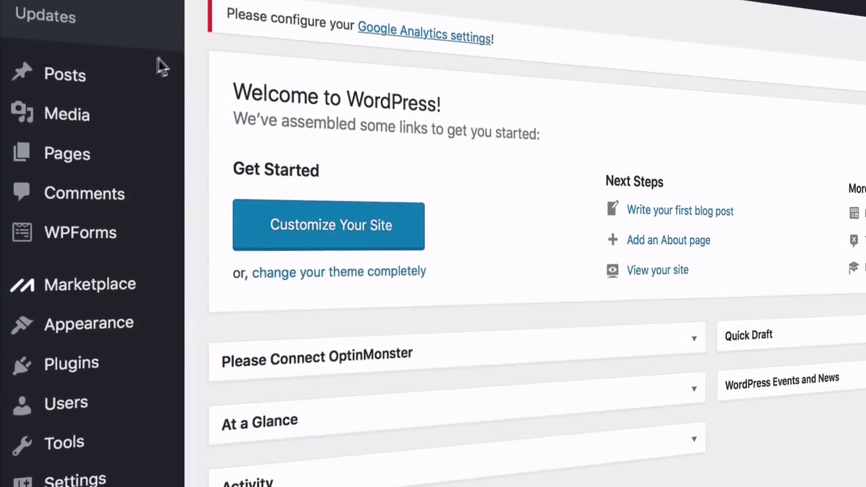
mouse_move(54, 103)
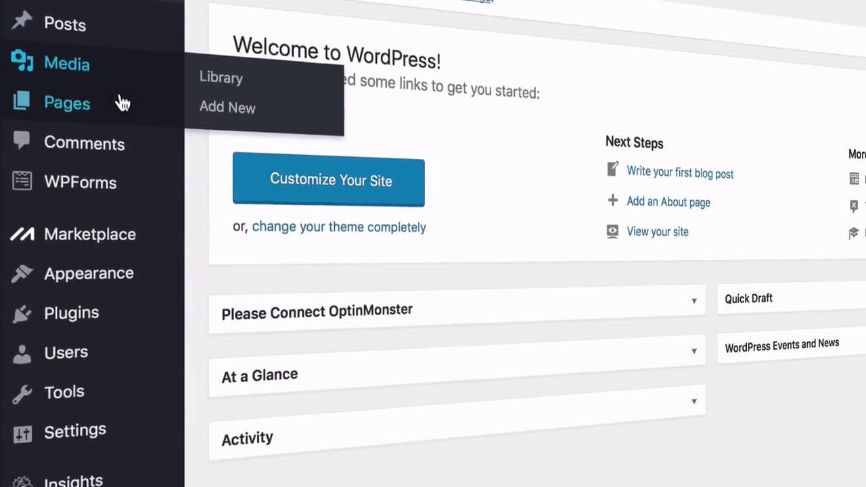
mouse_move(115, 150)
mouse_move(121, 227)
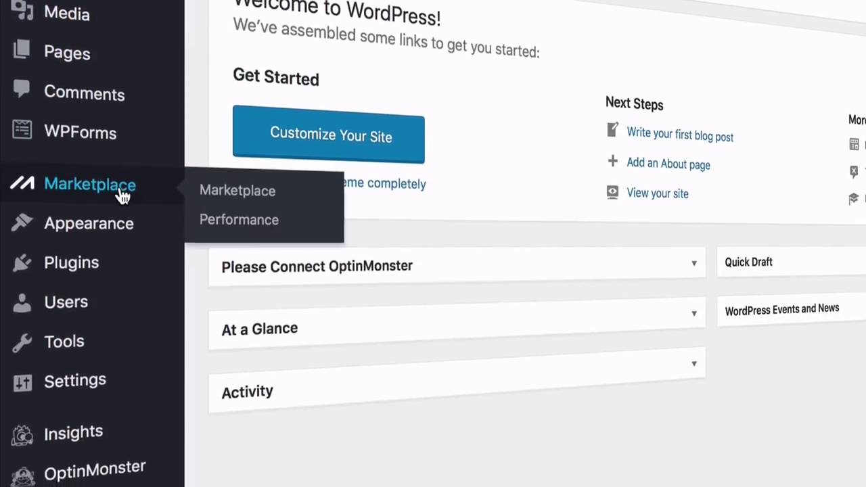
mouse_move(122, 252)
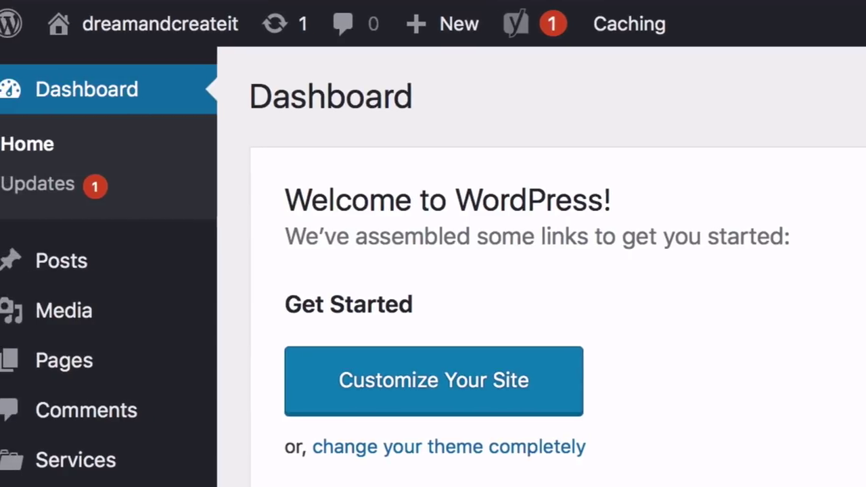
Open the live dreamandcreateit site in a new browser tab from the admin bar's Visit Site link
mouse_move(217, 39)
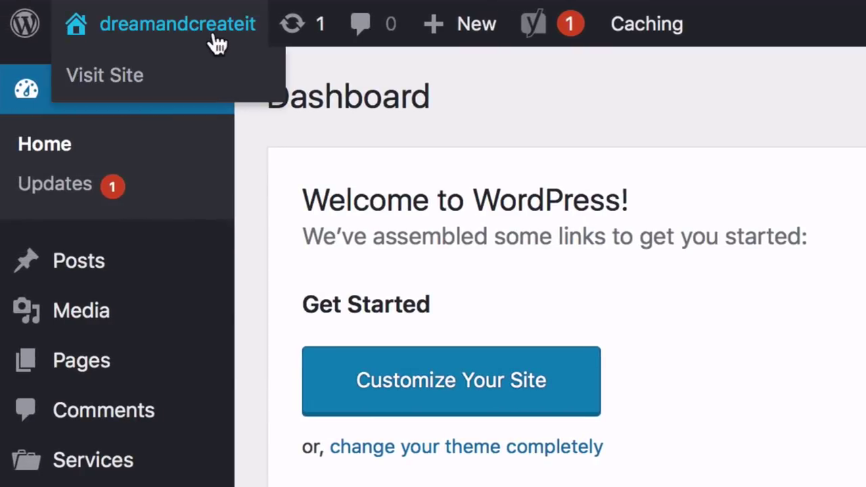
right_click(116, 82)
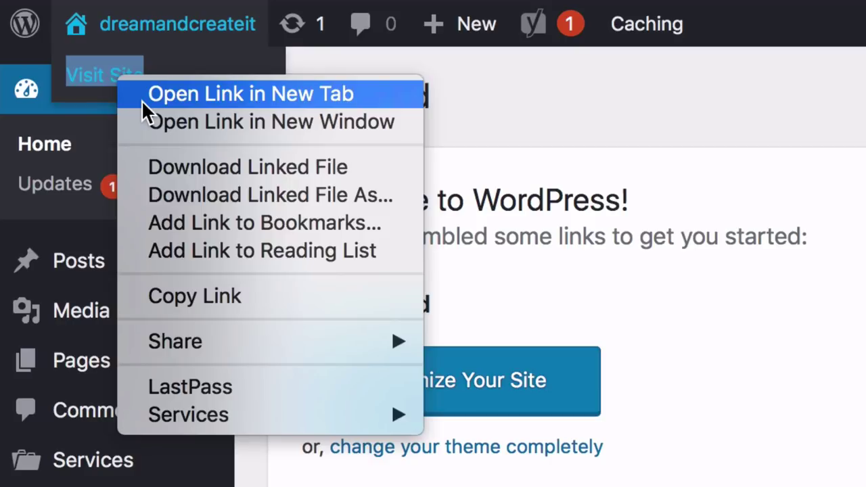
click(141, 100)
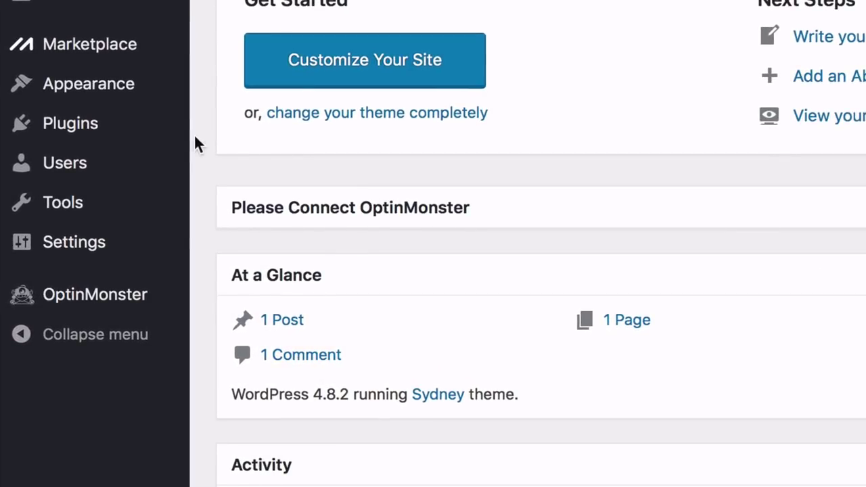
Review the site's General Settings page, then move on to Writing Settings
mouse_move(161, 247)
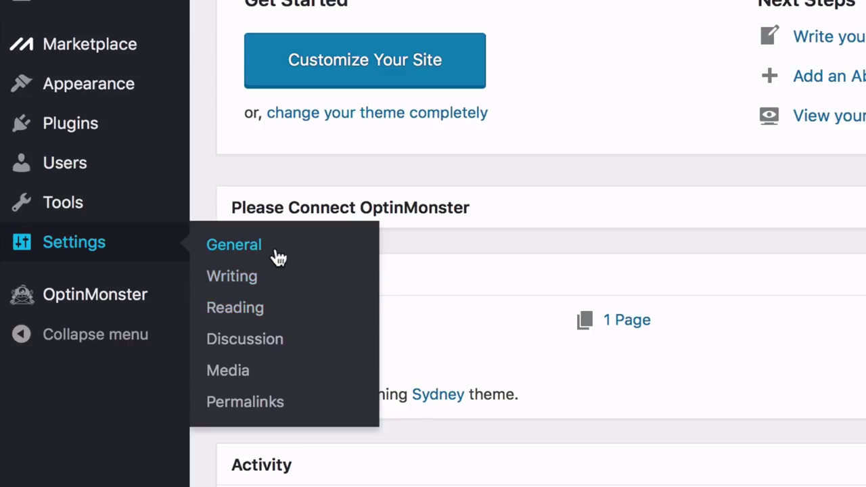
click(247, 256)
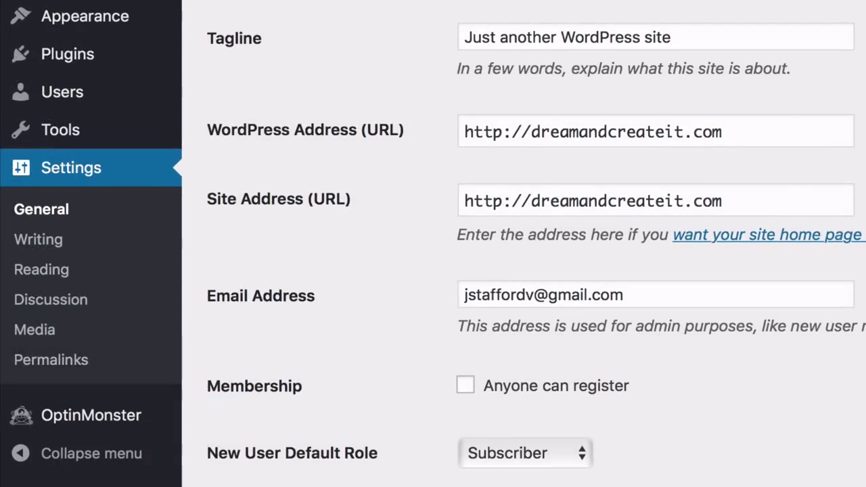
click(66, 249)
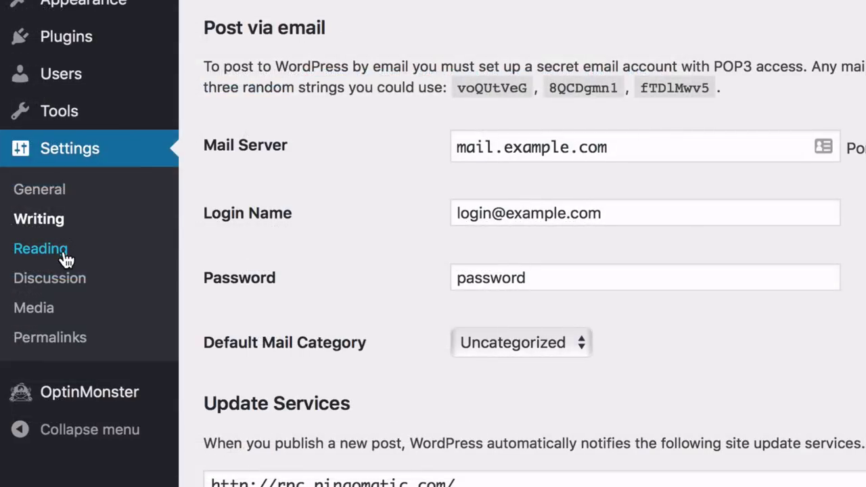
Review Reading Settings: front page shows latest posts, blog pages show 10 posts
click(64, 250)
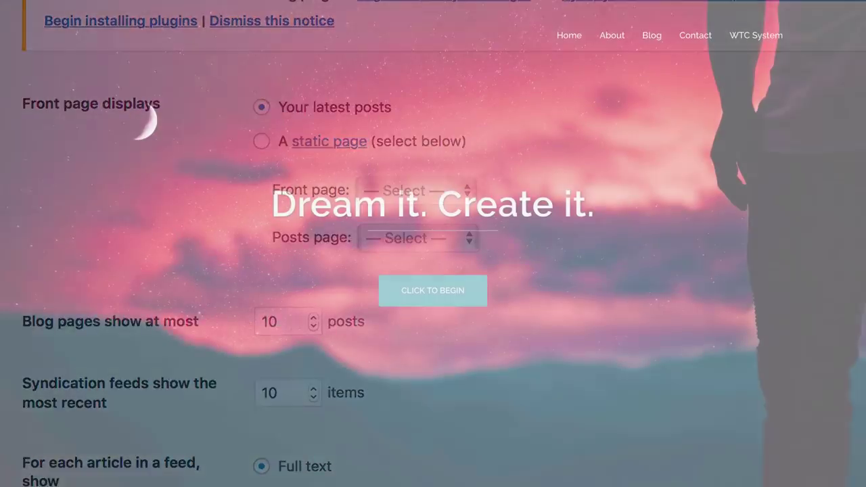
scroll(432, 244, down, 5)
scroll(433, 270, down, 4)
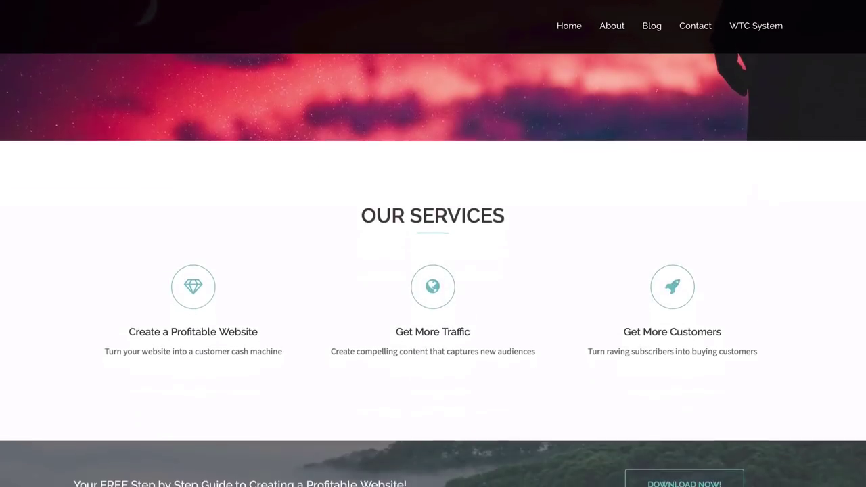
scroll(433, 271, down, 5)
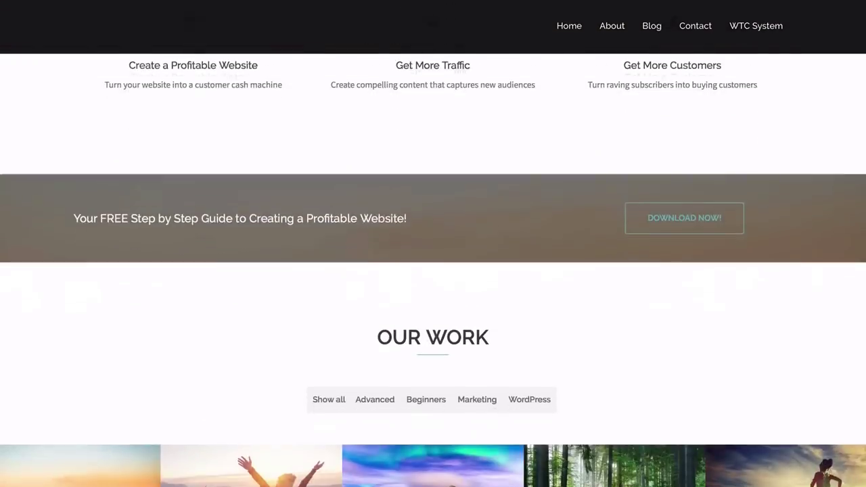
scroll(432, 271, down, 3)
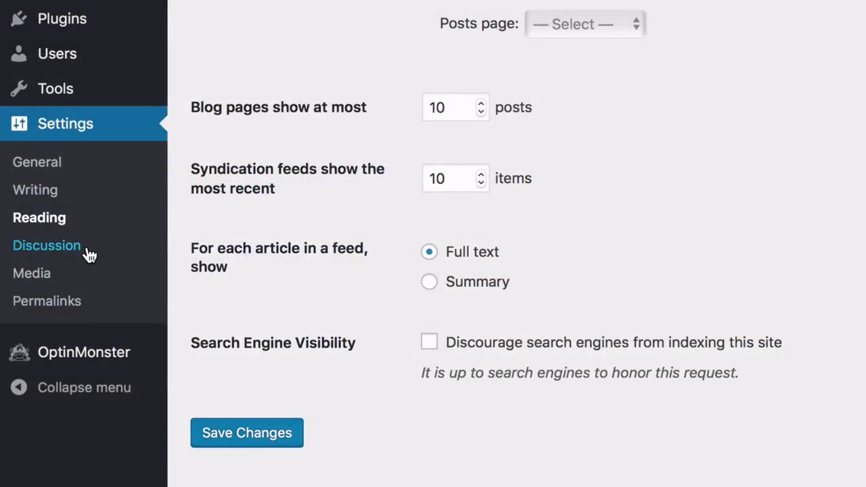
Review Discussion Settings: comment options, avatars enabled, G rating, Mystery Person default avatar
click(87, 251)
scroll(474, 270, down, 2)
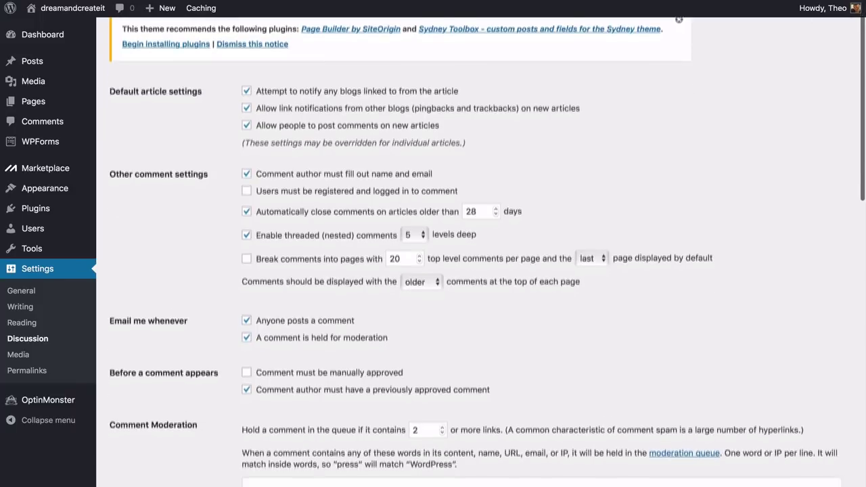
scroll(473, 271, down, 3)
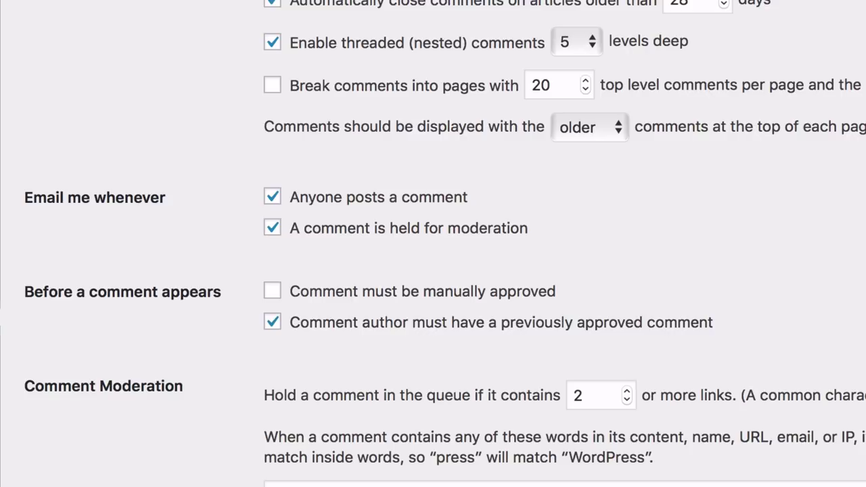
scroll(487, 244, down, 4)
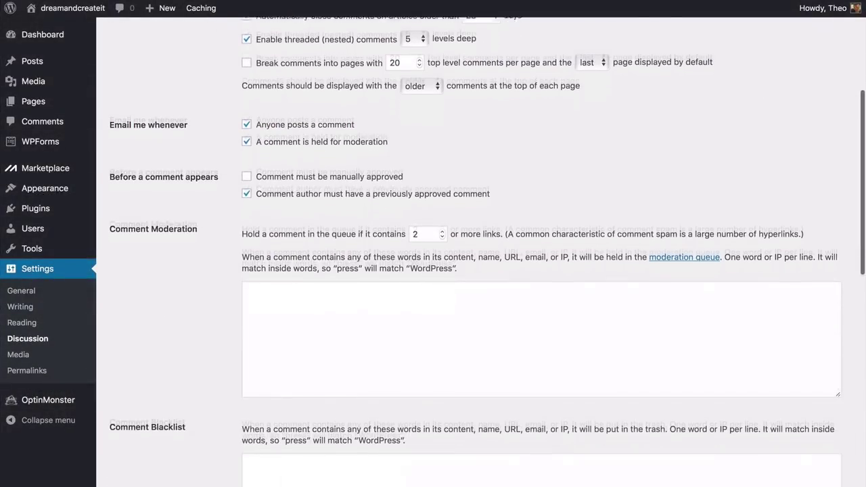
scroll(487, 250, down, 12)
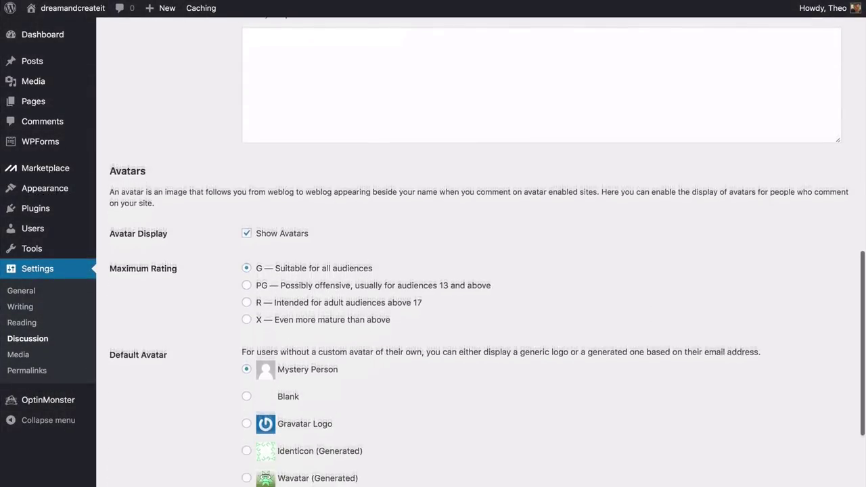
scroll(487, 251, down, 2)
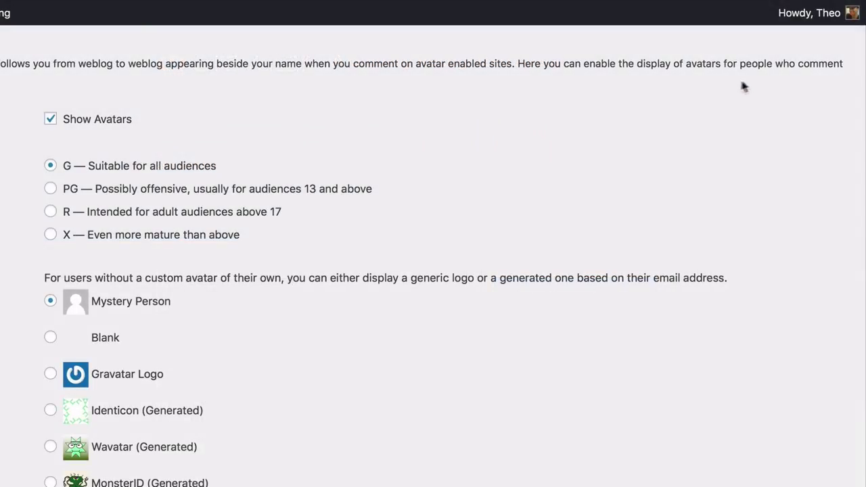
mouse_move(838, 20)
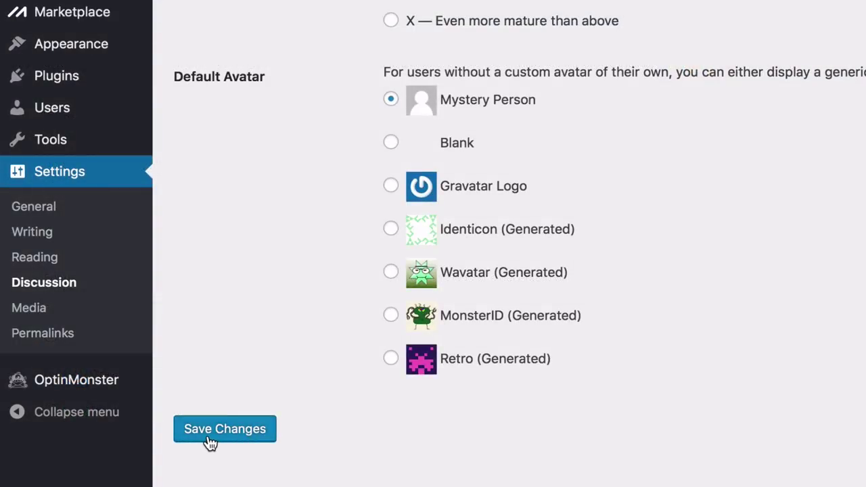
Check Media settings, then set the permalink structure to Post name and save
click(46, 315)
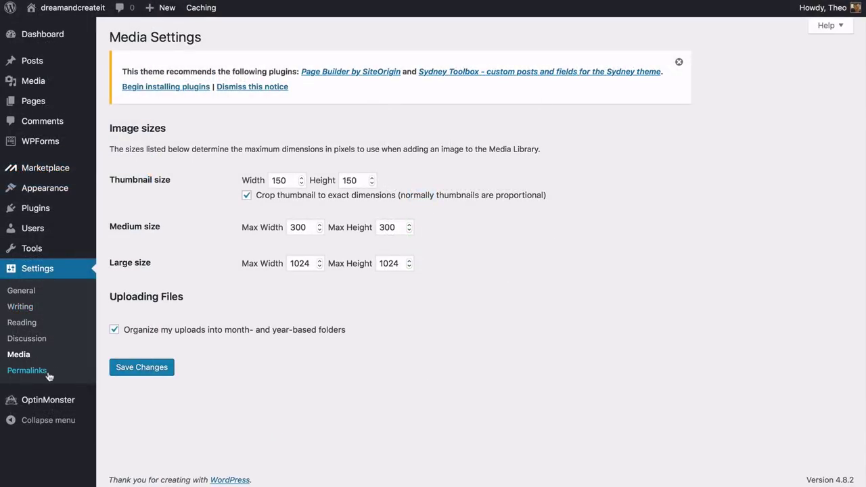
click(44, 373)
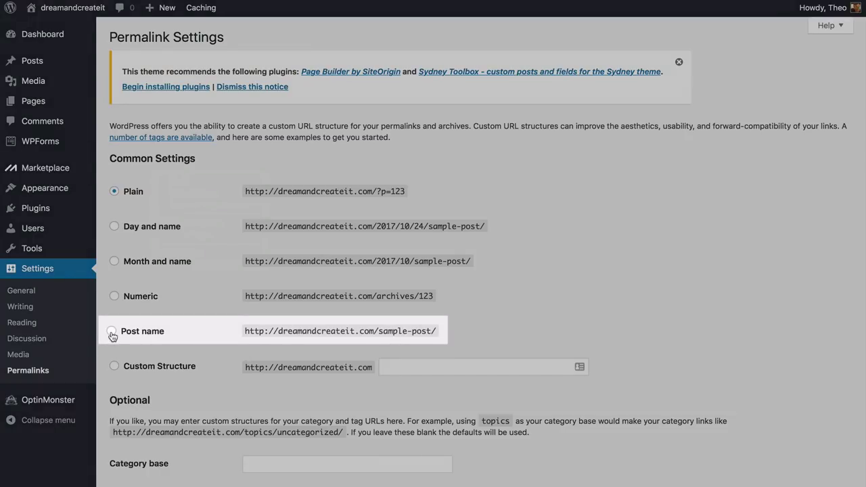
click(112, 332)
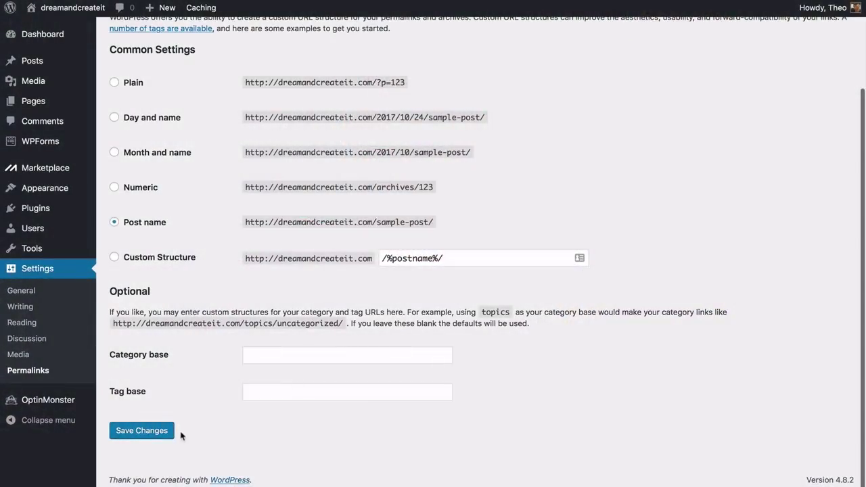
click(142, 431)
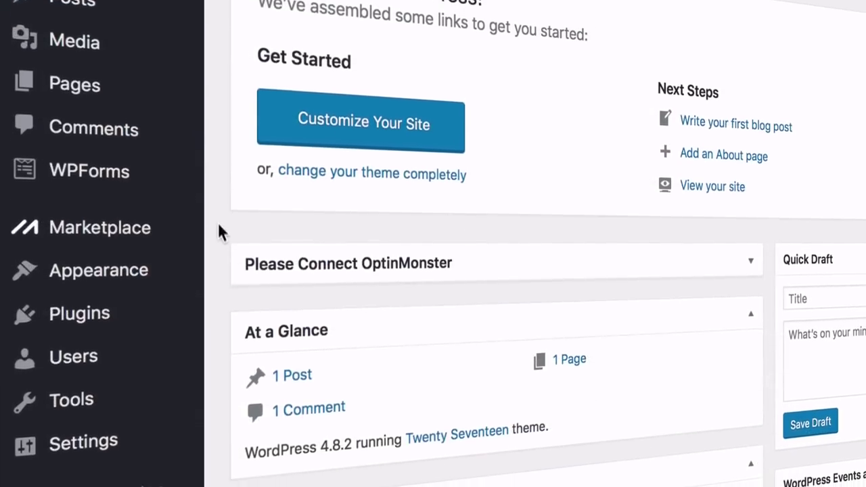
Go from Appearance > Themes to the Add Themes browser of installable themes
mouse_move(165, 263)
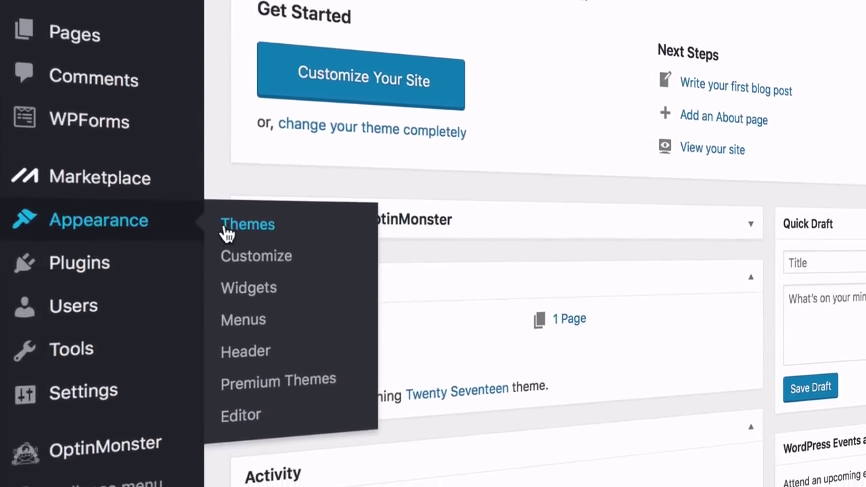
click(229, 215)
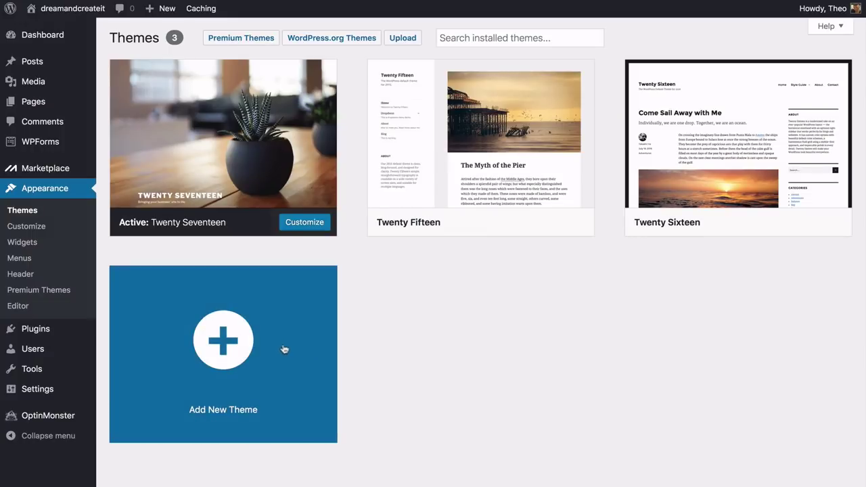
click(251, 349)
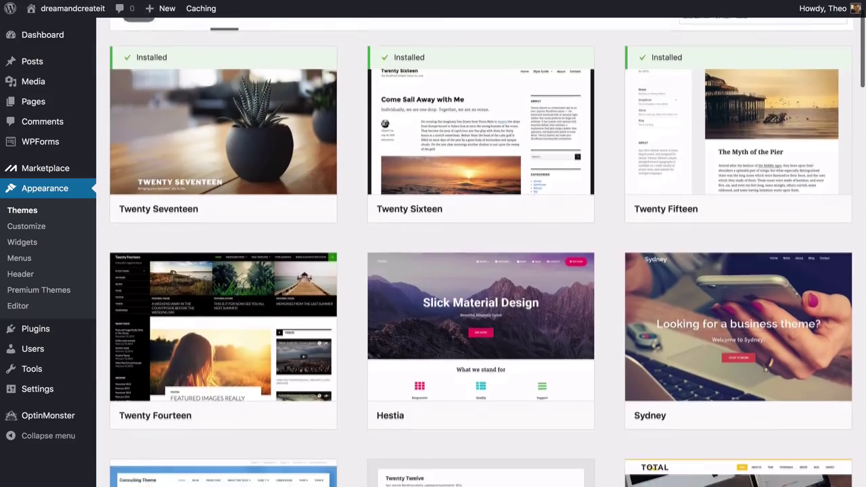
Locate the Sydney theme and activate it for the site
scroll(480, 271, down, 2)
scroll(480, 271, down, 3)
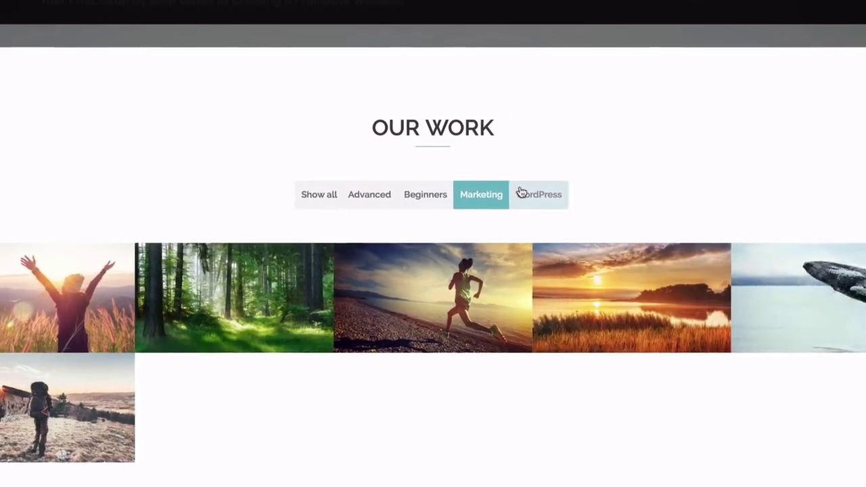
click(521, 193)
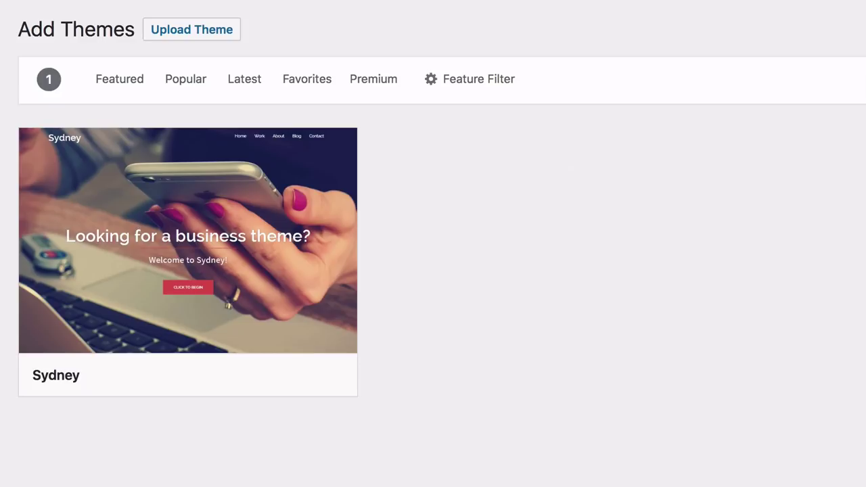
mouse_move(310, 328)
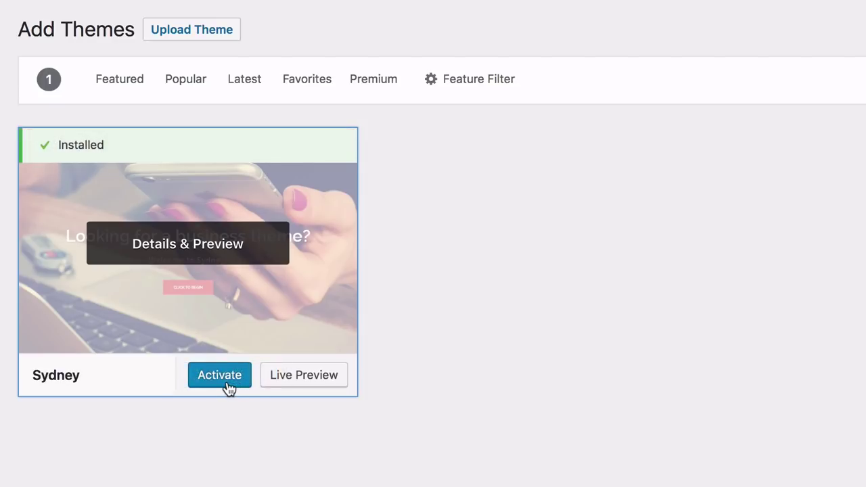
click(227, 382)
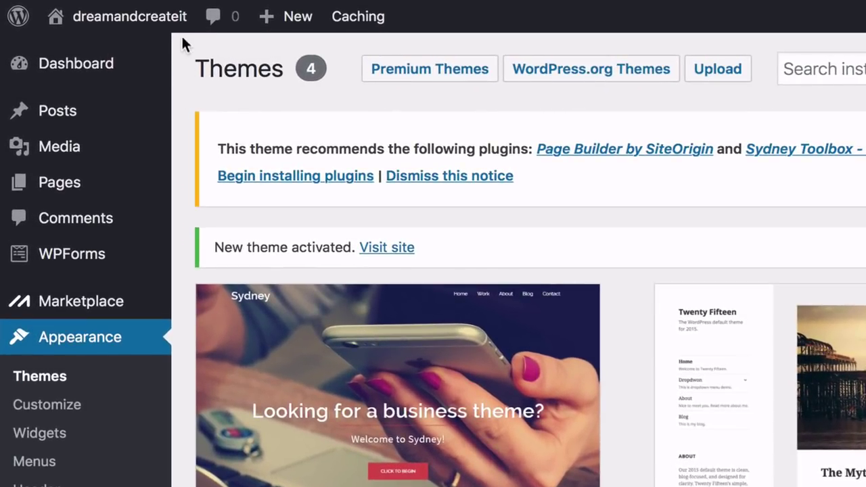
Visit the live site and scroll through its new Sydney-themed front page
mouse_move(172, 30)
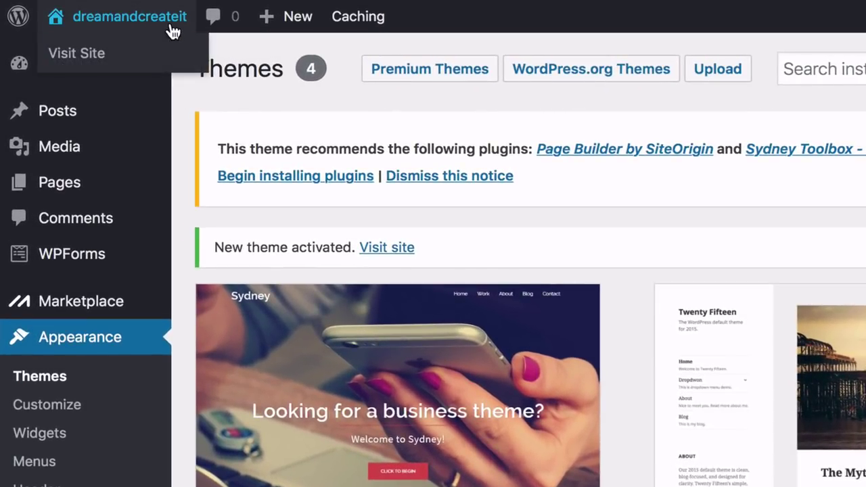
click(90, 61)
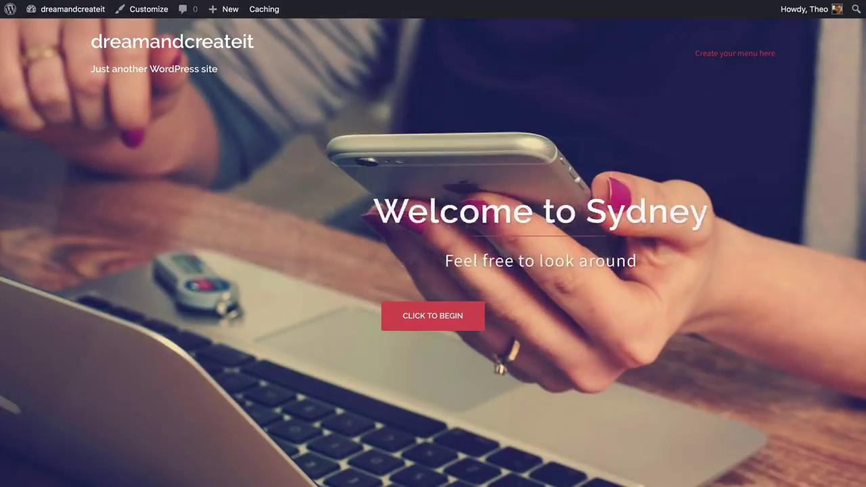
scroll(433, 250, down, 10)
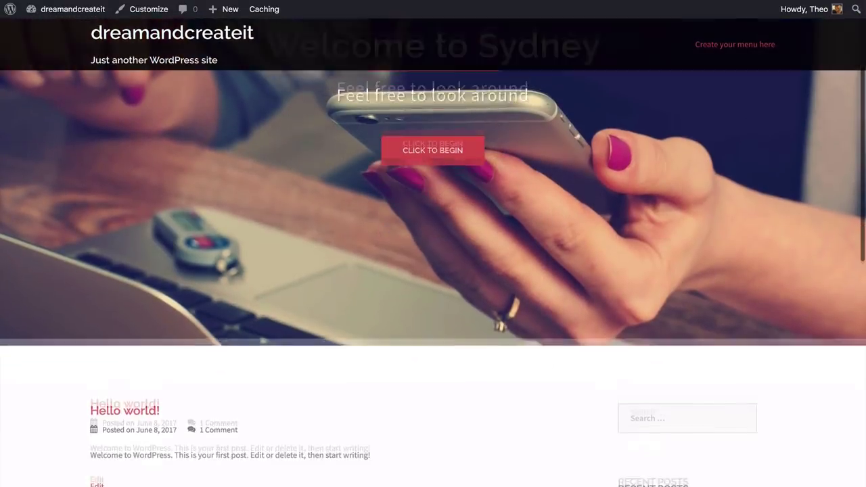
scroll(433, 250, down, 2)
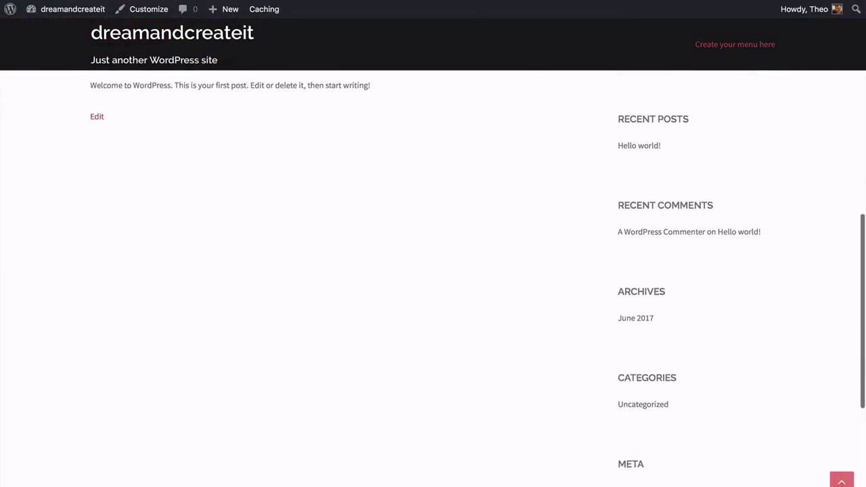
scroll(433, 250, up, 10)
scroll(566, 82, down, 5)
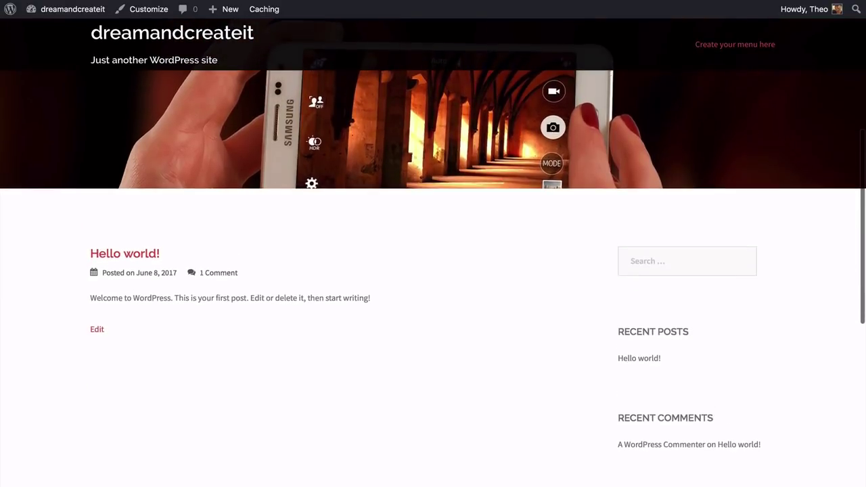
scroll(565, 82, up, 2)
scroll(566, 83, up, 6)
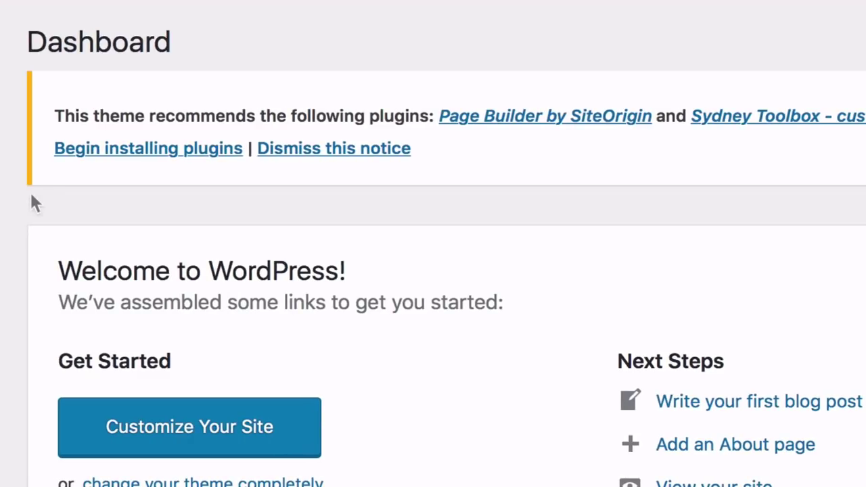
Bulk-install the recommended Page Builder by SiteOrigin and Sydney Toolbox plugins
click(144, 152)
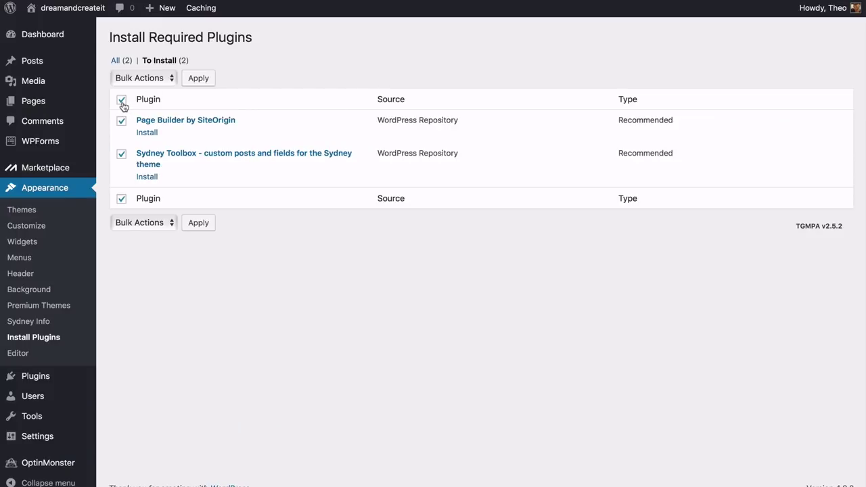
click(172, 79)
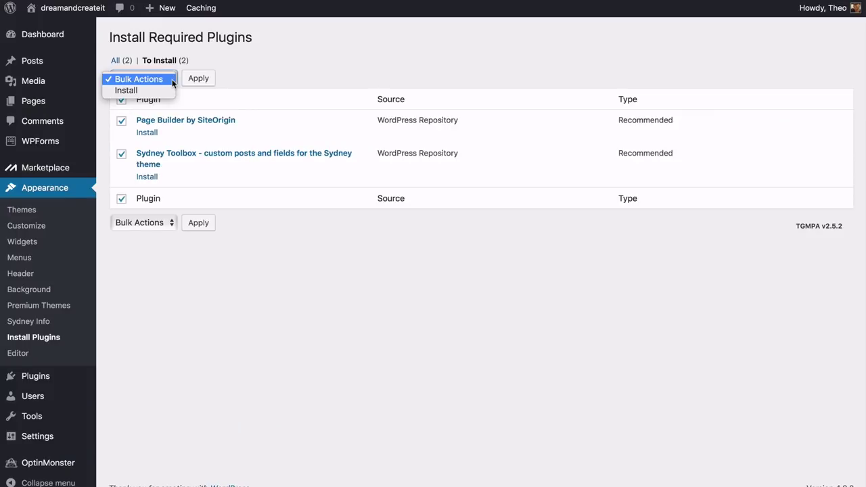
click(165, 91)
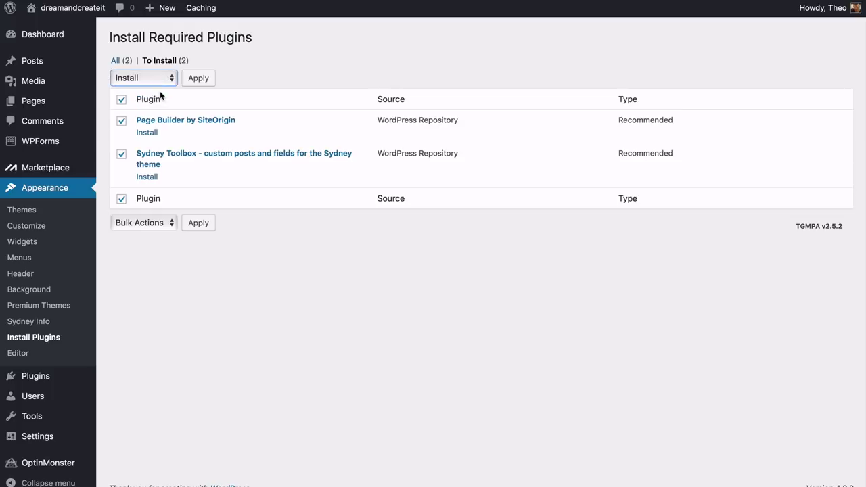
click(199, 80)
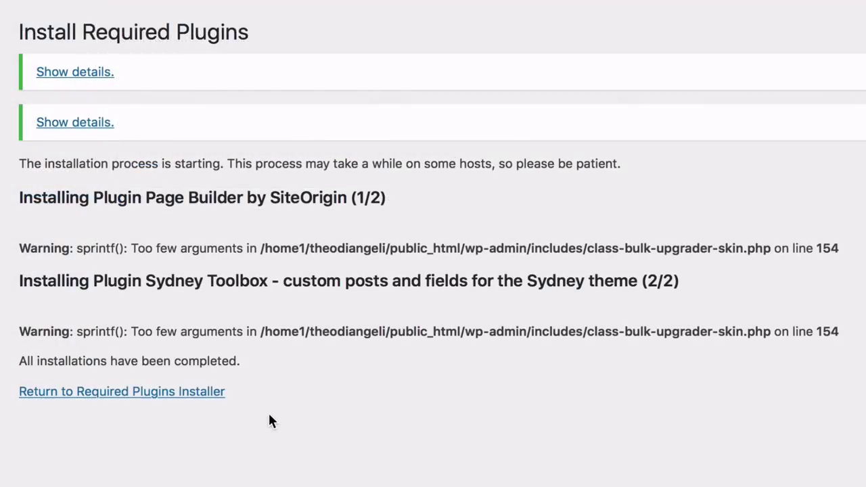
Back in the required plugins list, select both plugins and bulk-activate them
click(132, 391)
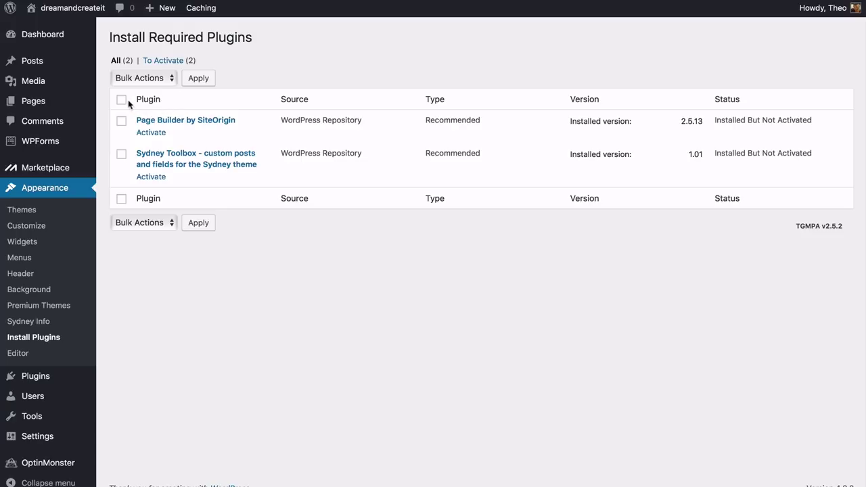
click(122, 100)
click(161, 84)
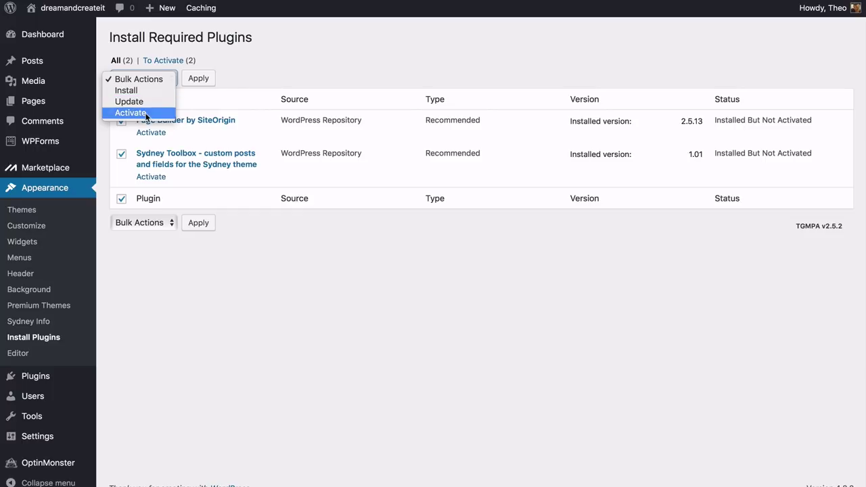
click(146, 113)
click(194, 82)
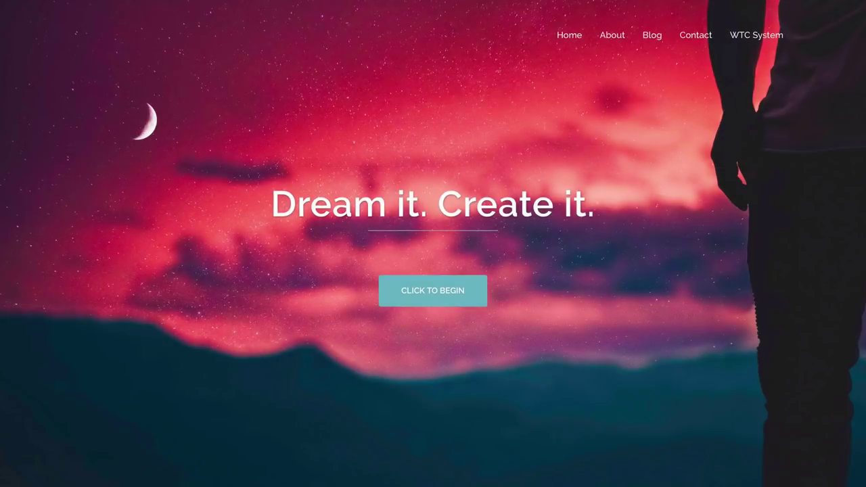
Scroll through the finished 'Dream it. Create it.' homepage sections on the live site
scroll(433, 243, down, 5)
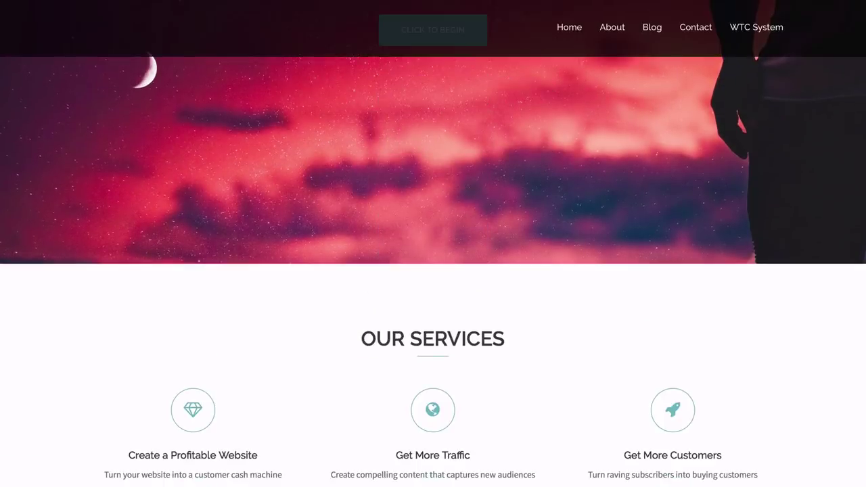
scroll(433, 244, down, 7)
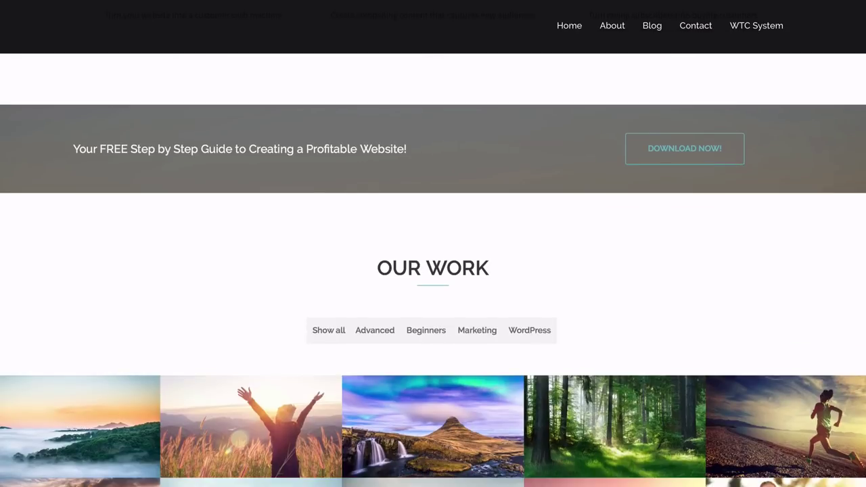
scroll(432, 244, down, 2)
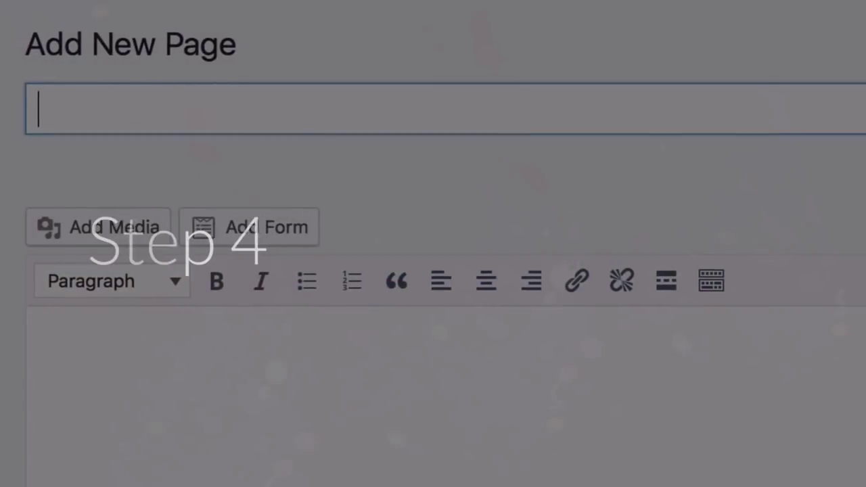
text(Home)
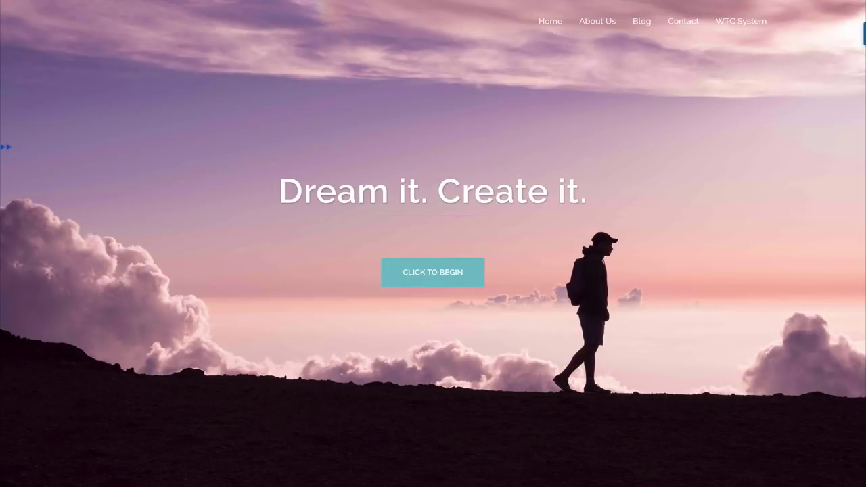
scroll(433, 243, down, 5)
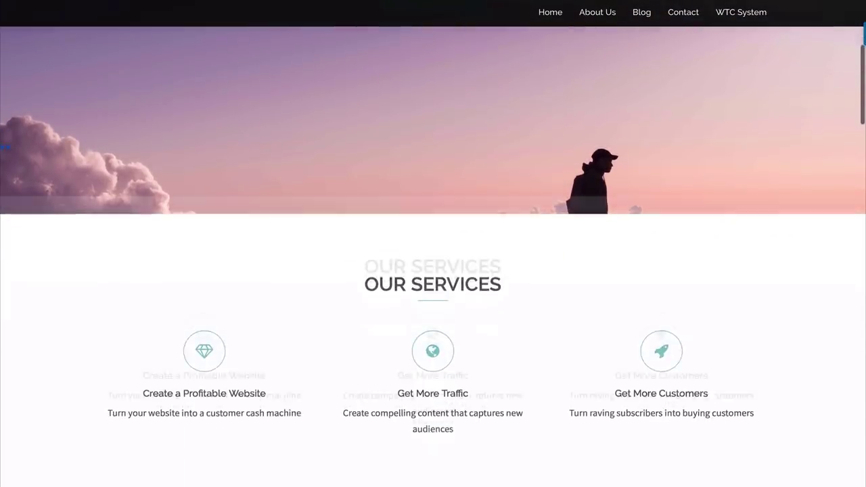
scroll(433, 243, down, 5)
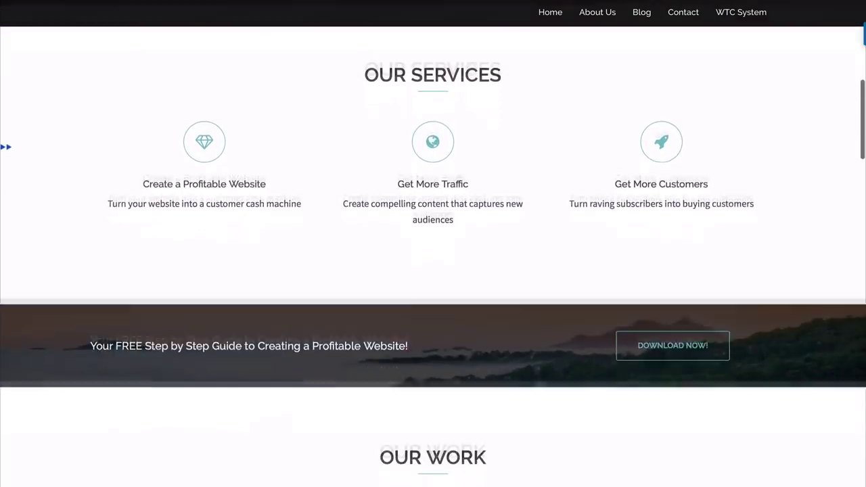
scroll(433, 257, down, 2)
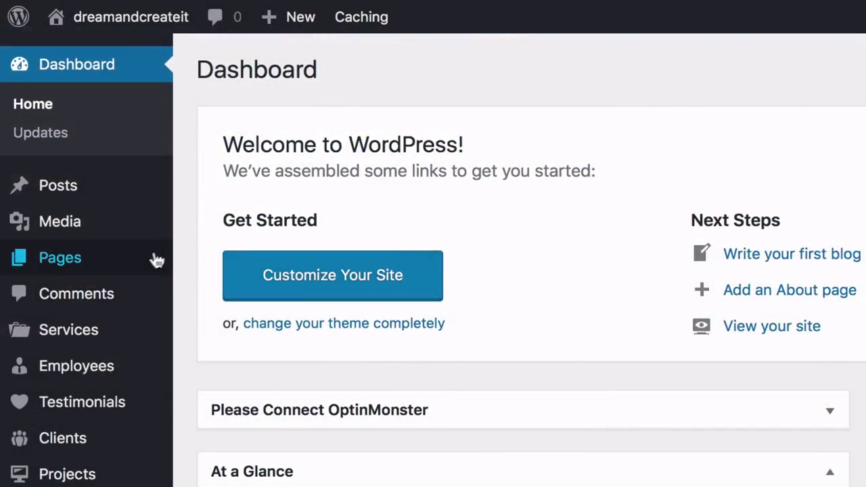
Move the default Sample Page to the Trash from the All Pages list
mouse_move(98, 268)
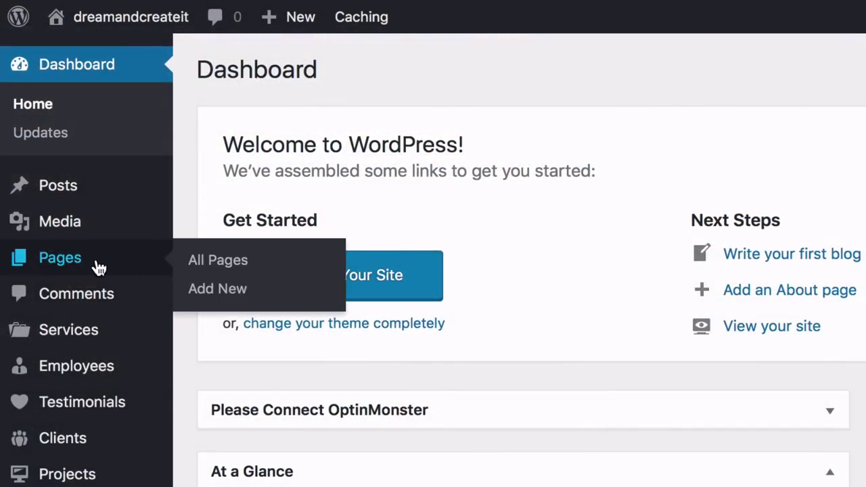
click(216, 264)
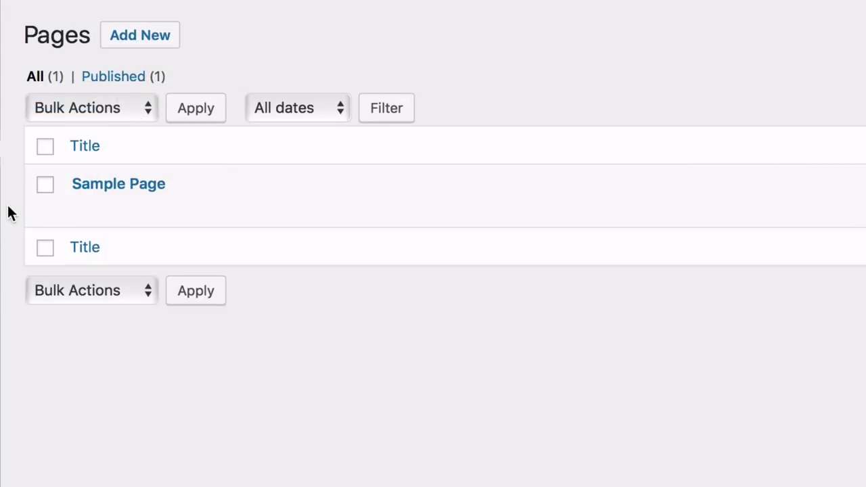
mouse_move(79, 193)
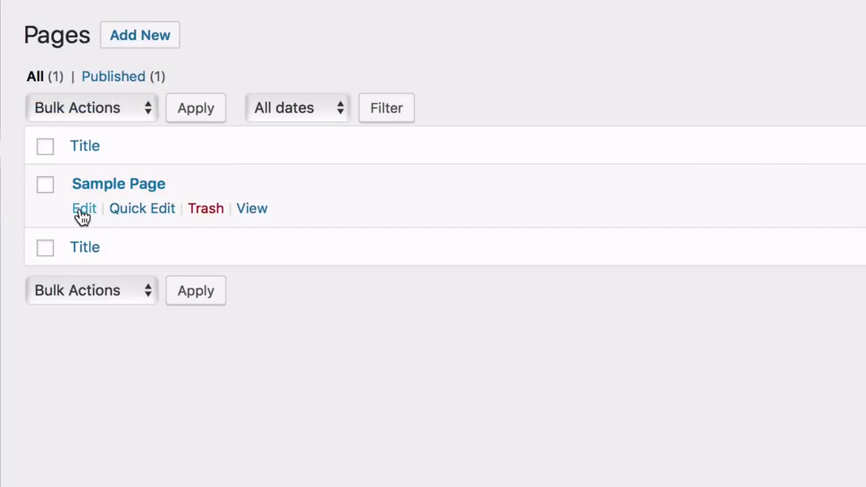
click(205, 209)
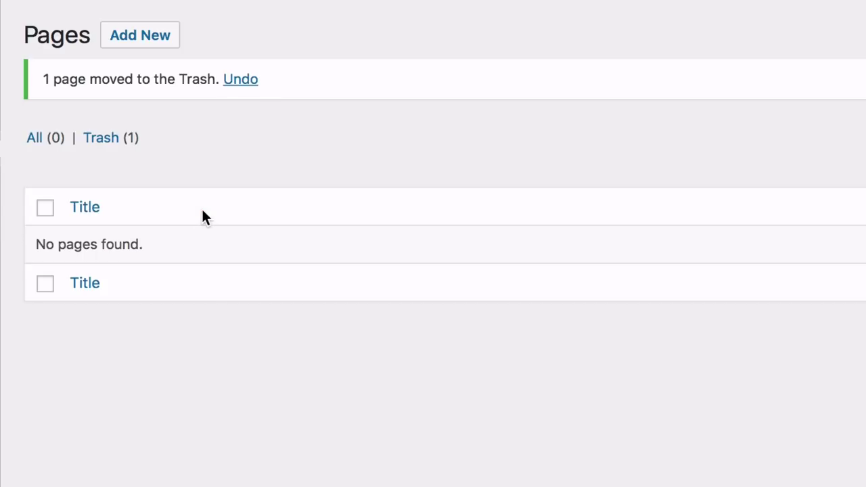
Publish a new page titled 'Home' using the Front Page template
click(139, 40)
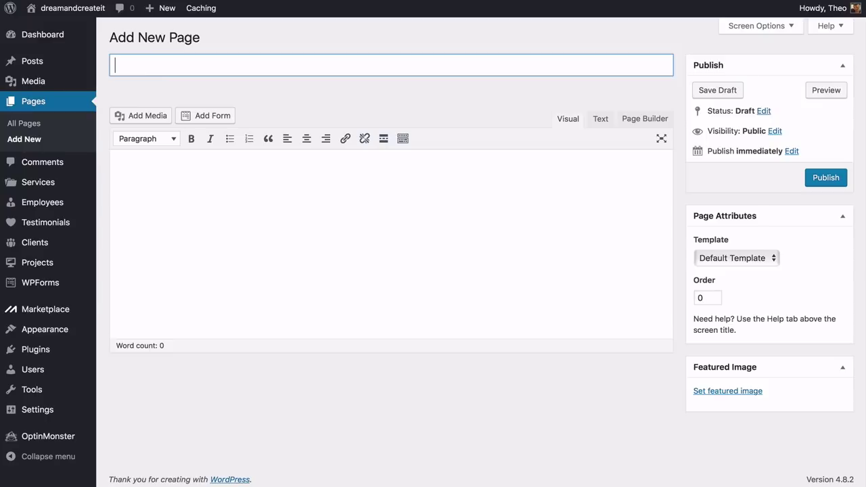
text(Hom)
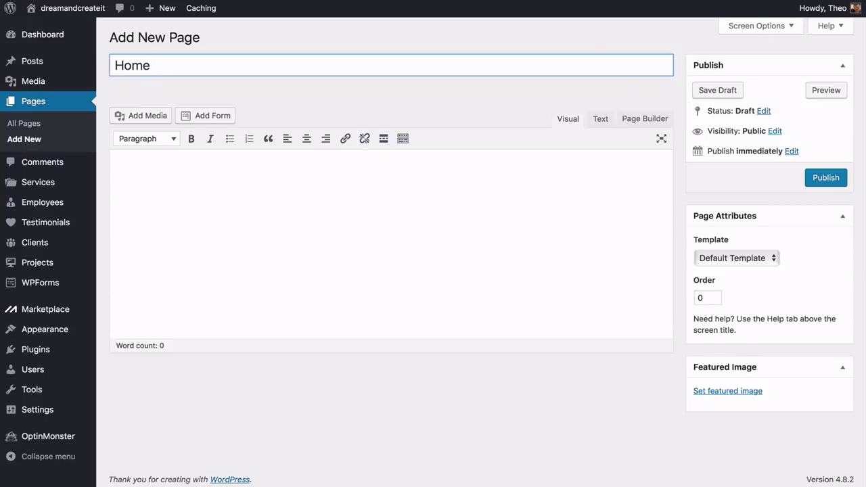
click(747, 260)
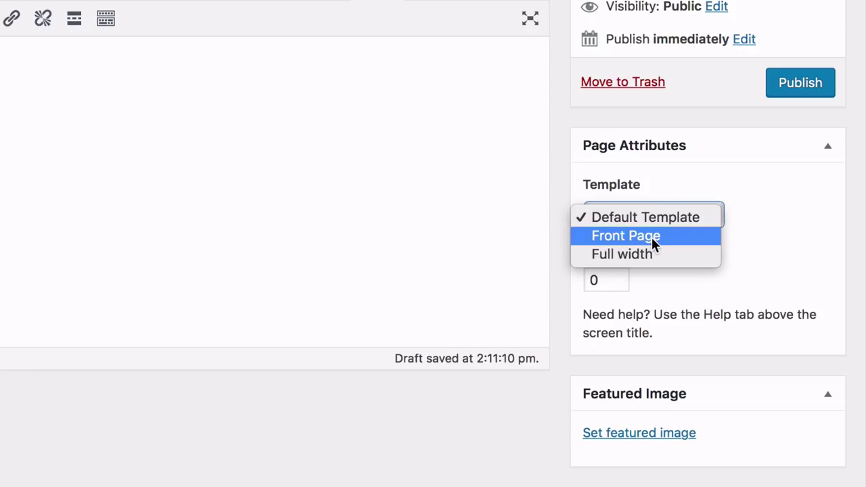
click(651, 236)
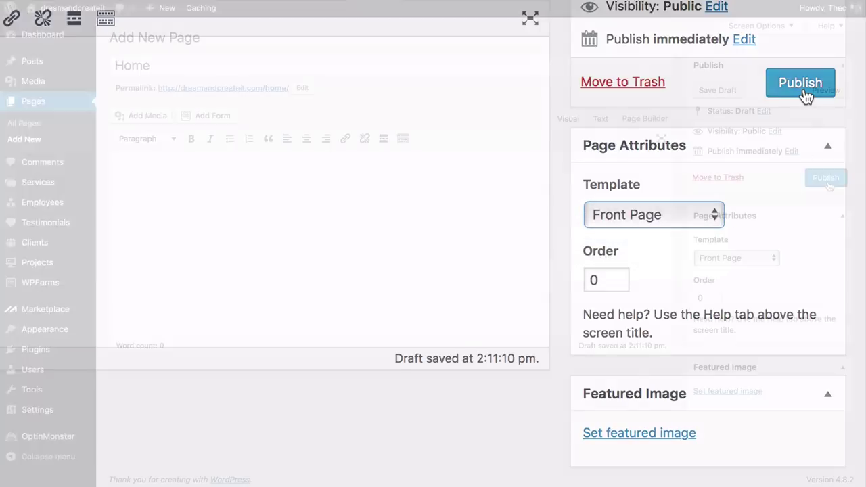
click(826, 181)
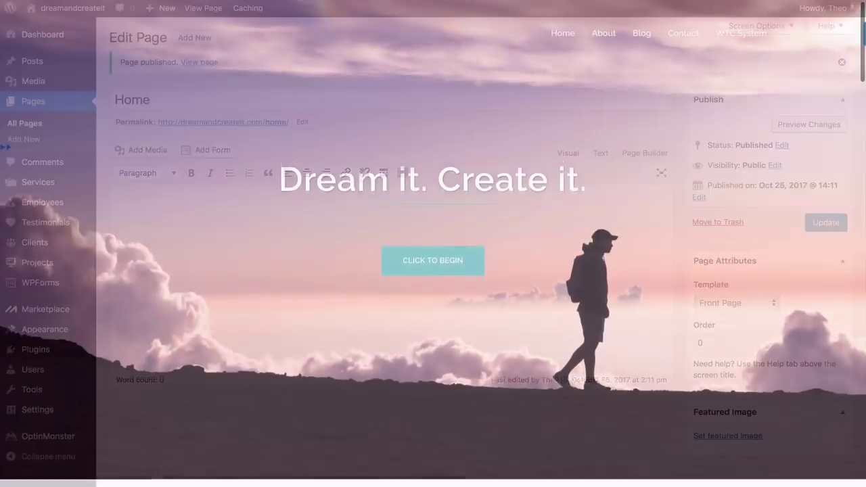
scroll(433, 270, down, 5)
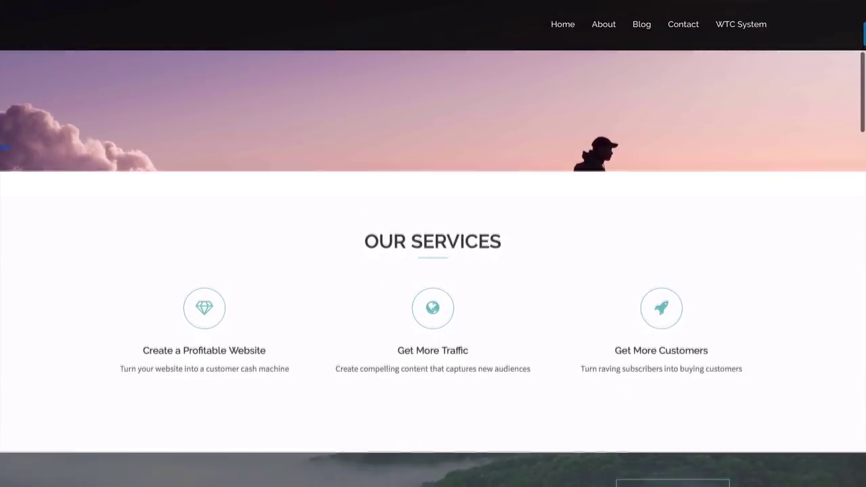
scroll(433, 270, down, 5)
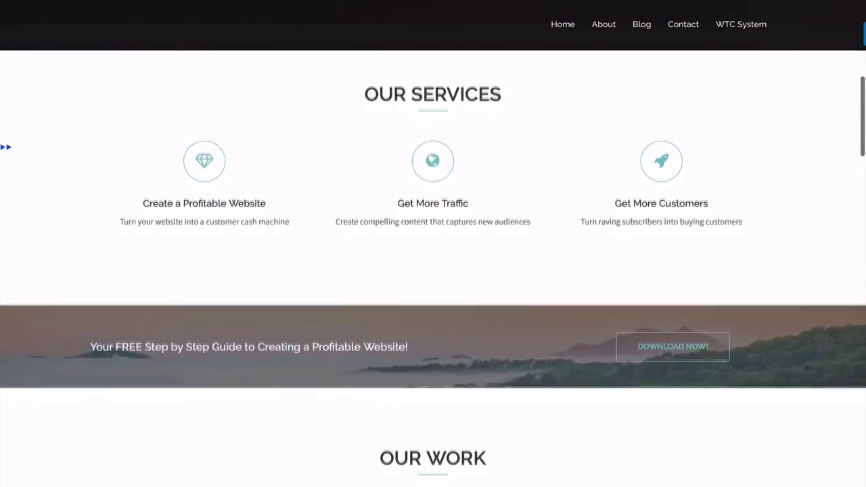
scroll(433, 270, down, 3)
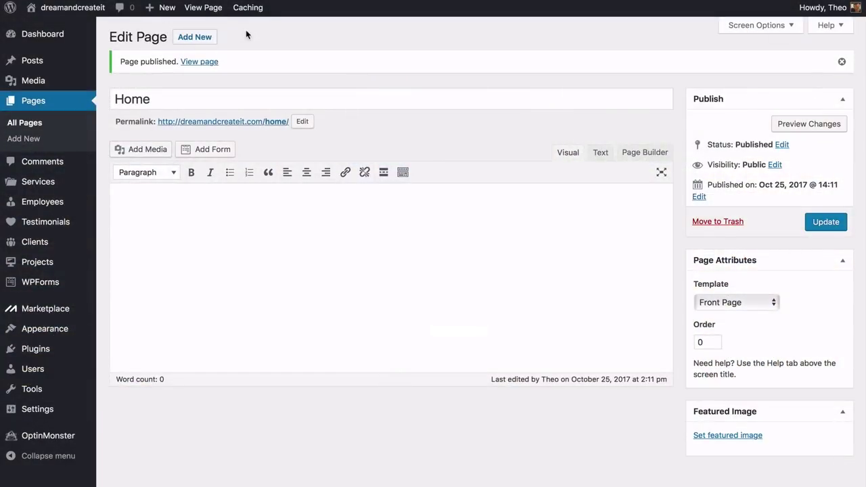
Publish a new empty page titled 'Blog' with the Default Template
click(195, 38)
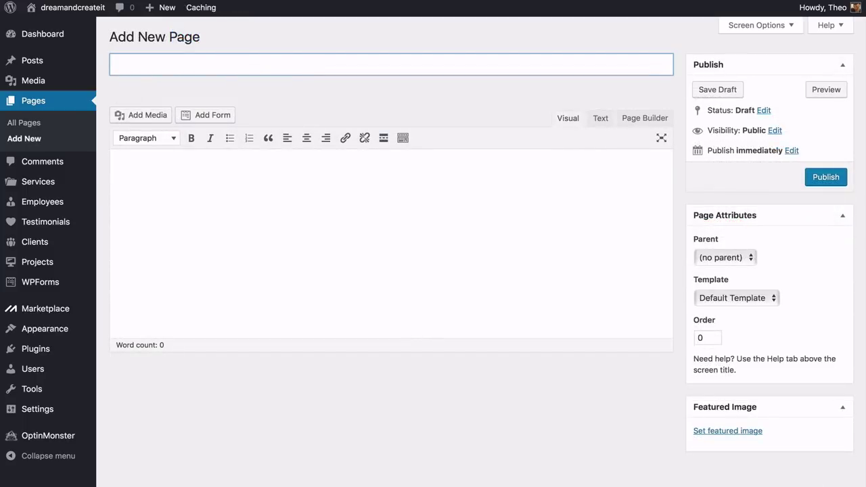
text(Blog)
key(Tab)
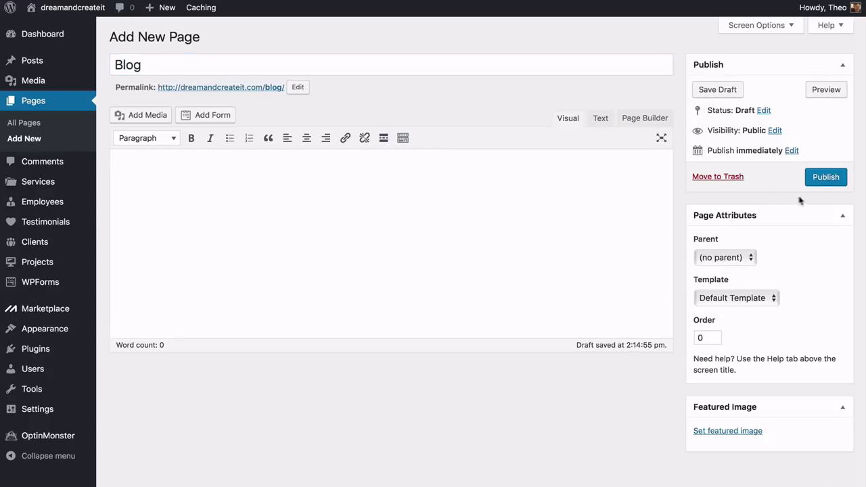
click(824, 181)
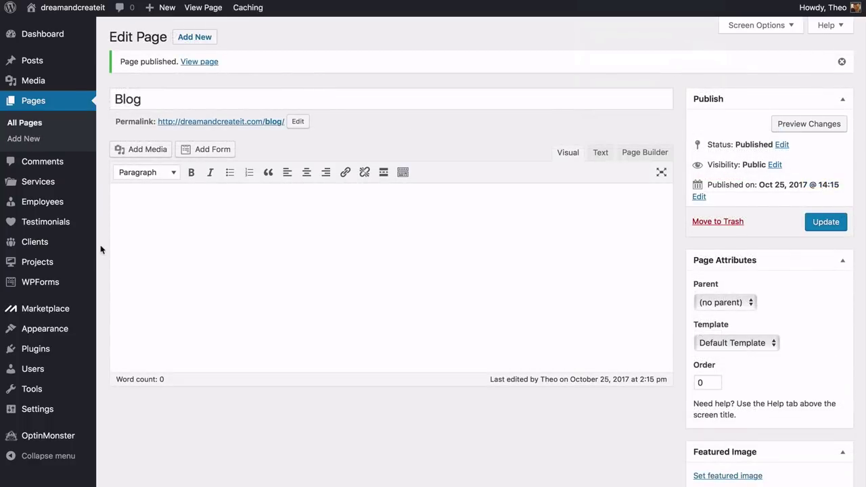
mouse_move(58, 336)
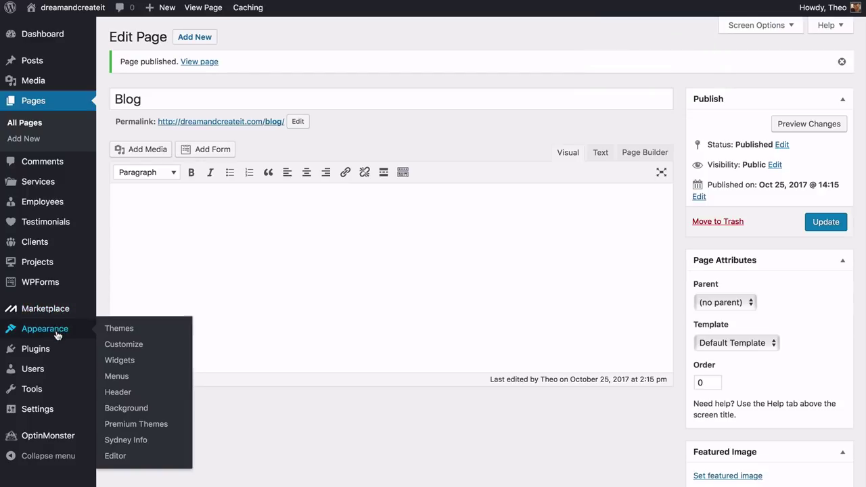
Go to the Static Front Page panel in Appearance > Customize
click(123, 346)
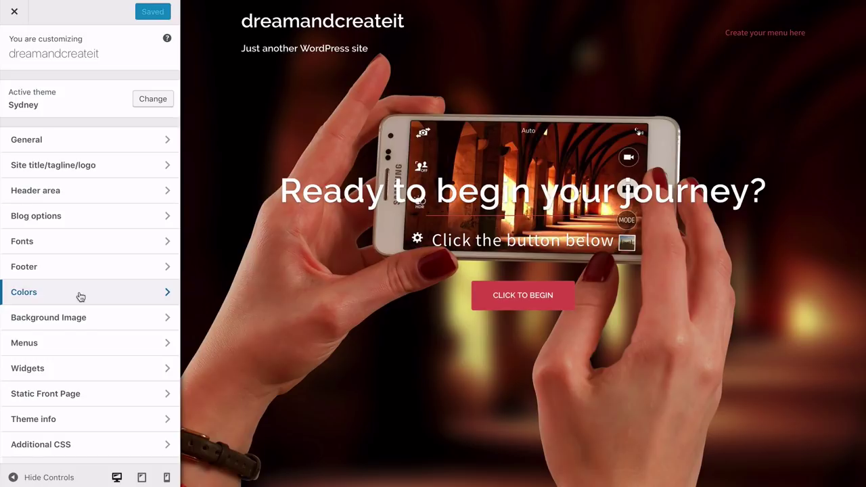
scroll(81, 296, down, 1)
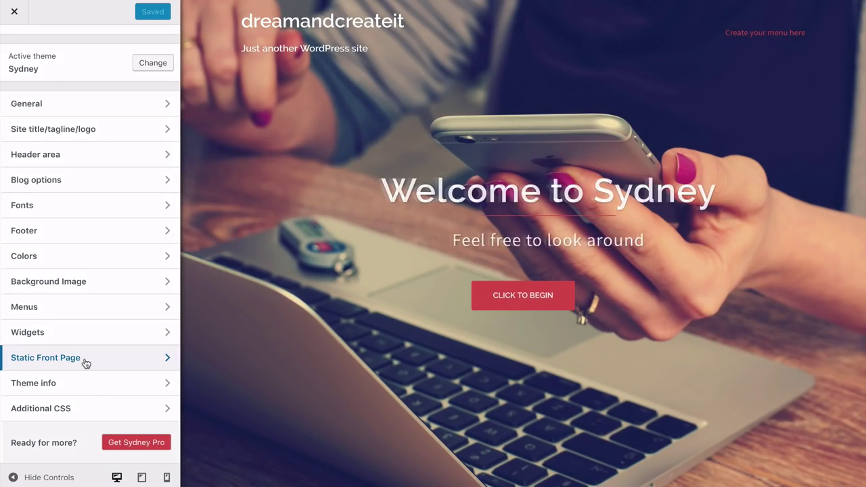
click(86, 362)
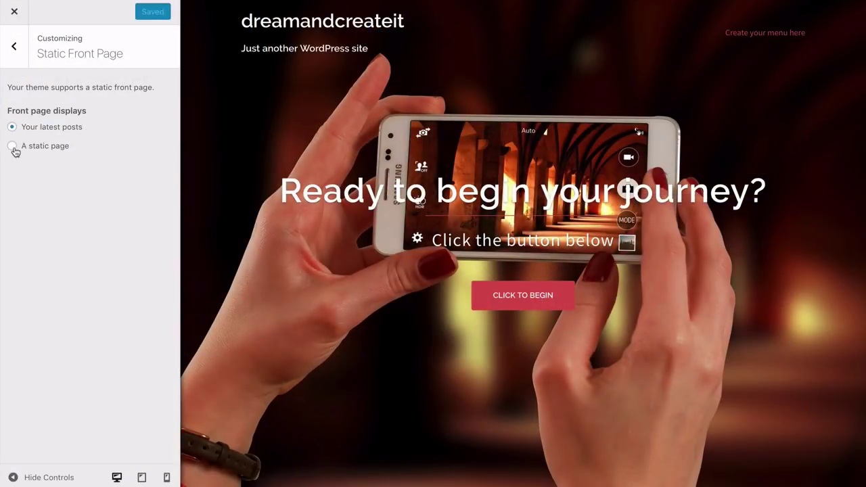
Set the front page to a static page, with Home as front page and Blog as posts page
click(12, 146)
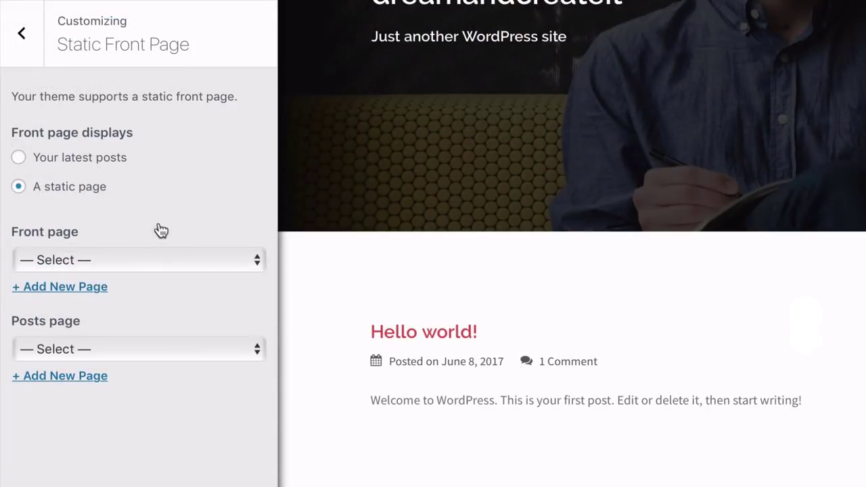
click(166, 255)
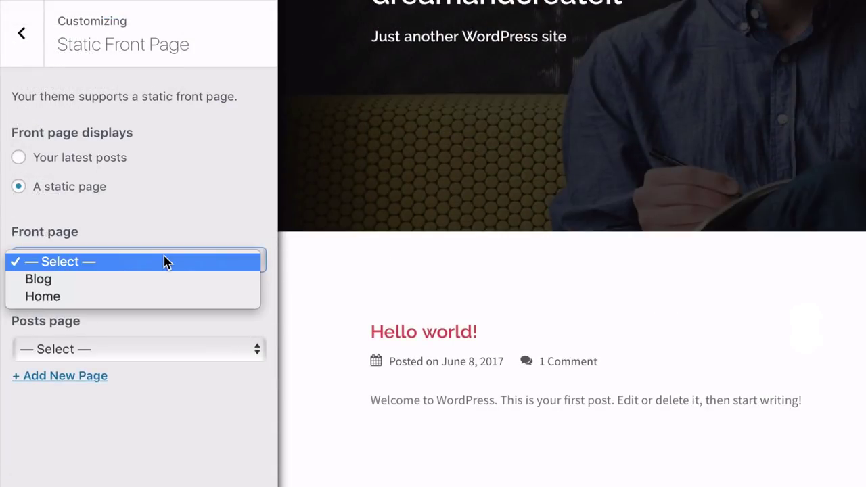
click(108, 299)
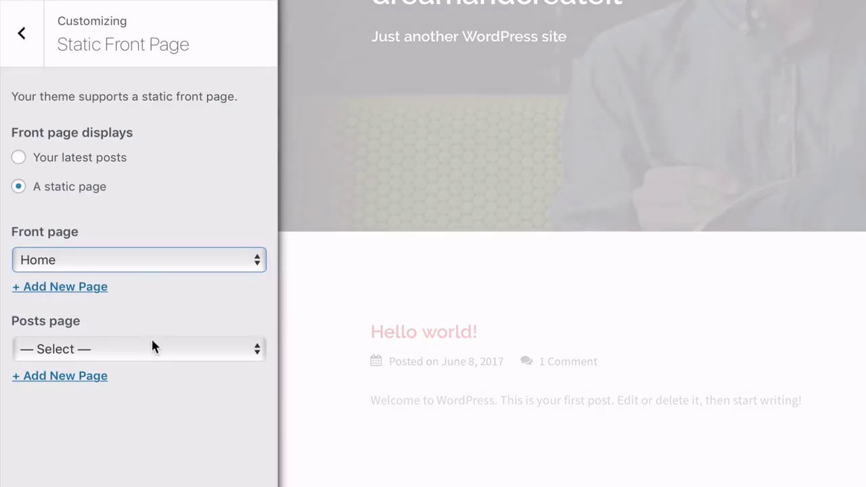
click(151, 348)
click(106, 371)
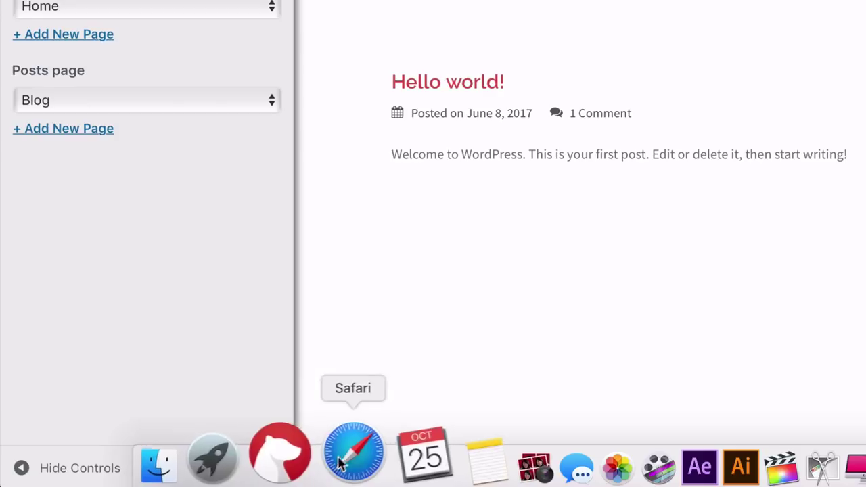
Drag the Services Type A widget below Call to action and Portfolio in Page Builder
right_click(350, 454)
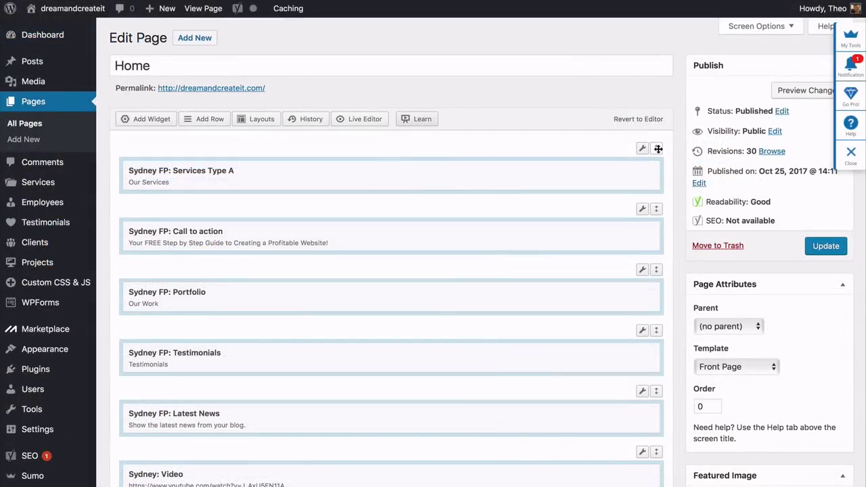
drag(657, 149, 661, 386)
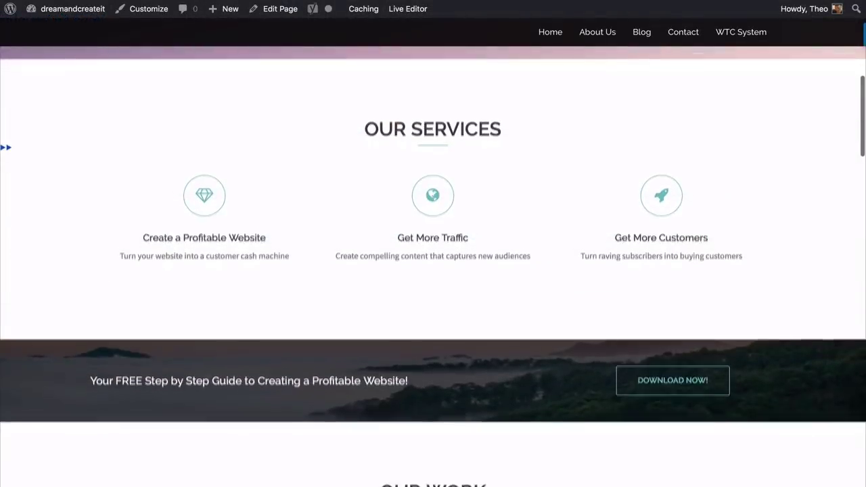
Scroll through the live front page, then return to the WordPress Dashboard
scroll(433, 266, down, 3)
scroll(433, 266, down, 3)
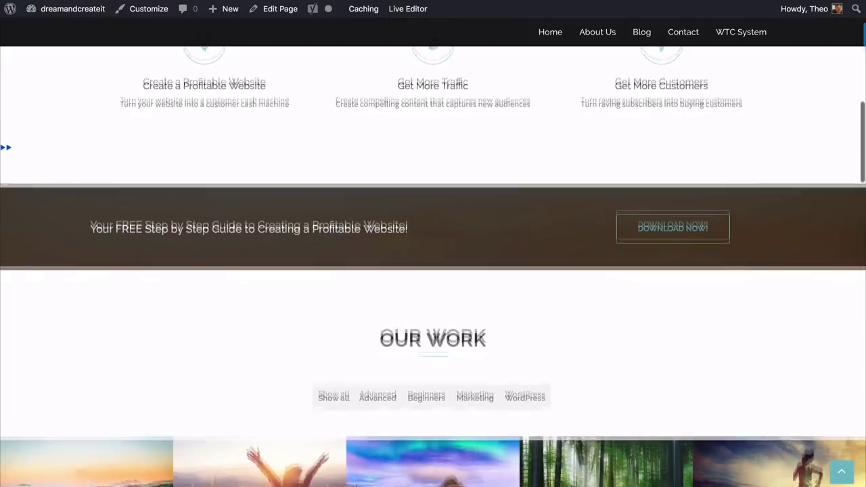
scroll(433, 266, down, 2)
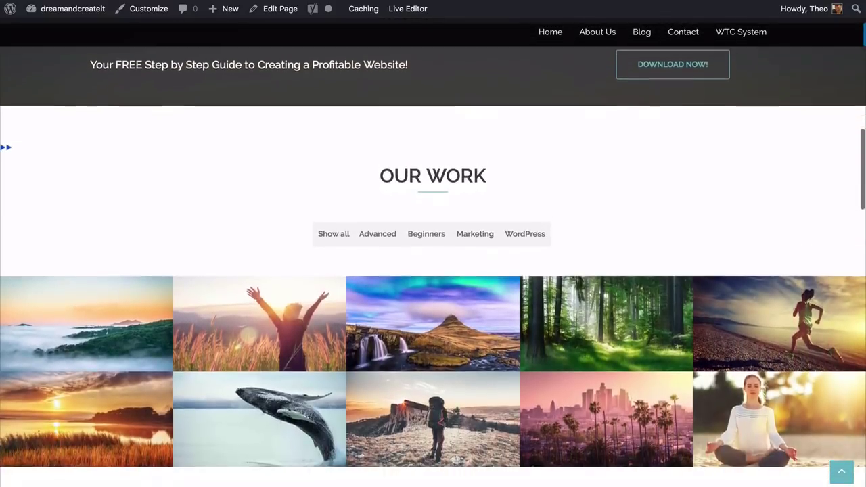
scroll(433, 266, down, 1)
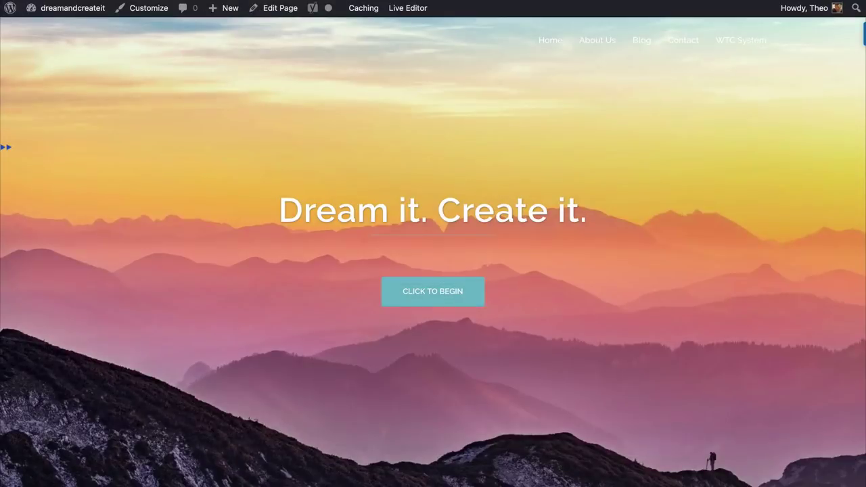
scroll(433, 243, down, 6)
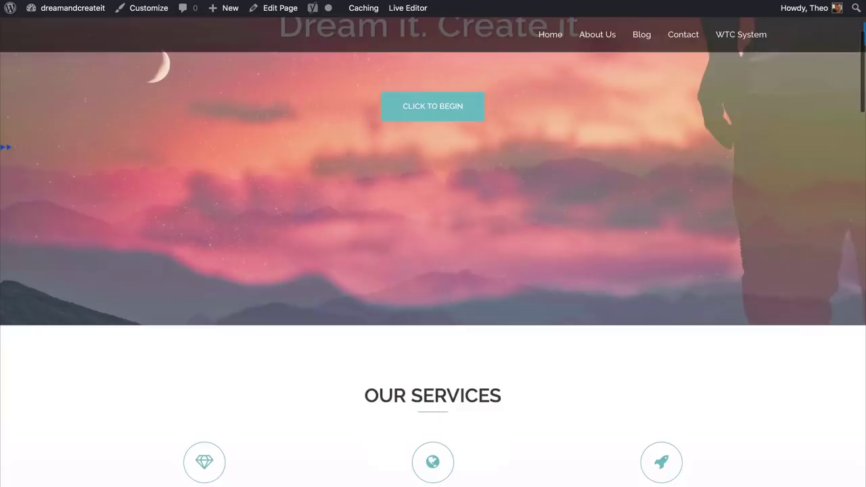
scroll(433, 243, down, 3)
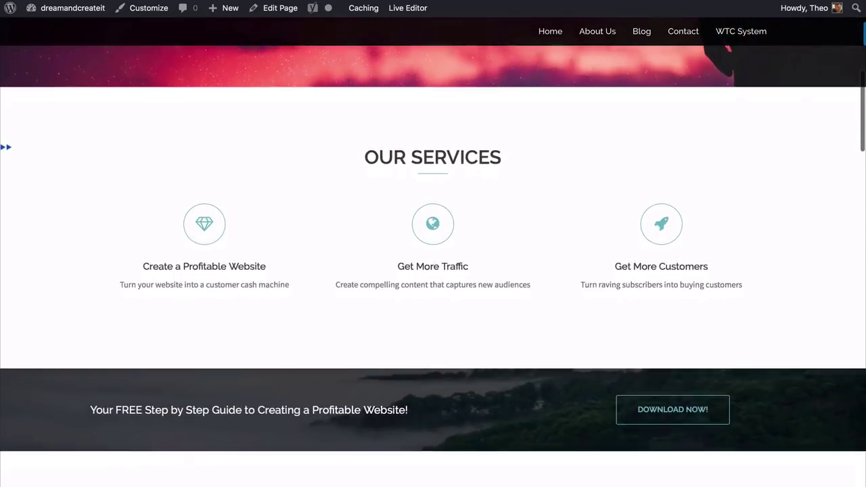
scroll(433, 244, down, 4)
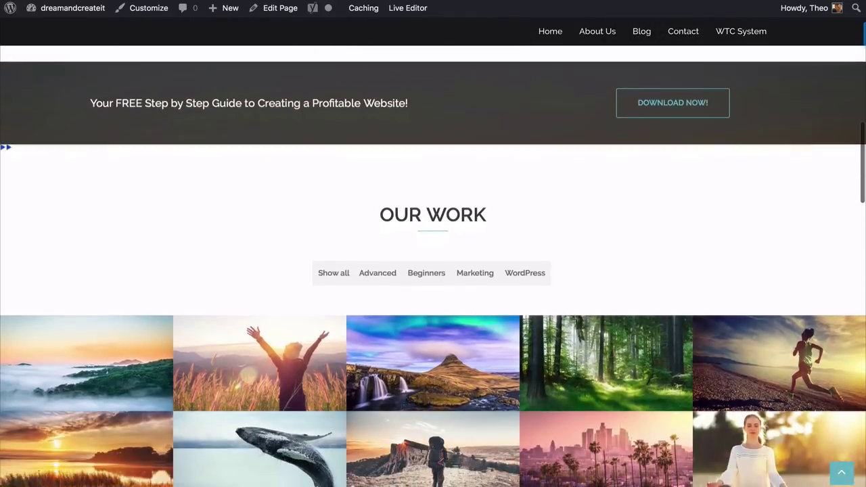
scroll(432, 244, down, 1)
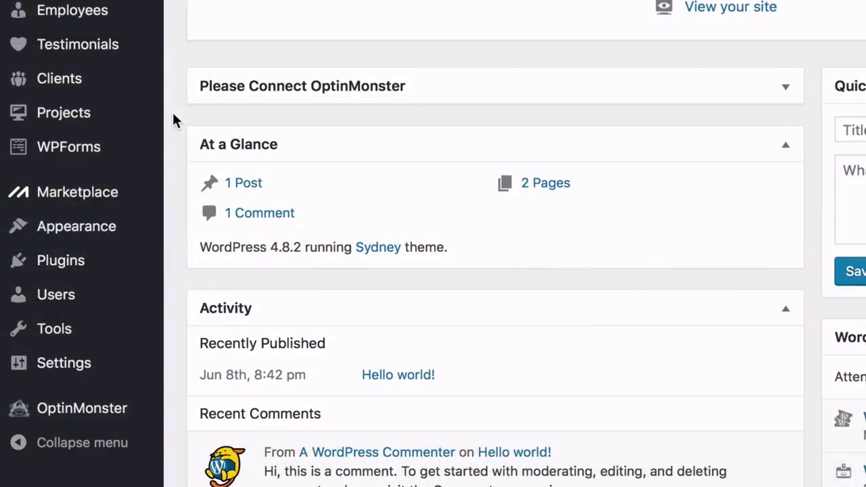
In Customizer Header area > Header type, choose 'No header (only menu)' for inner pages
mouse_move(122, 232)
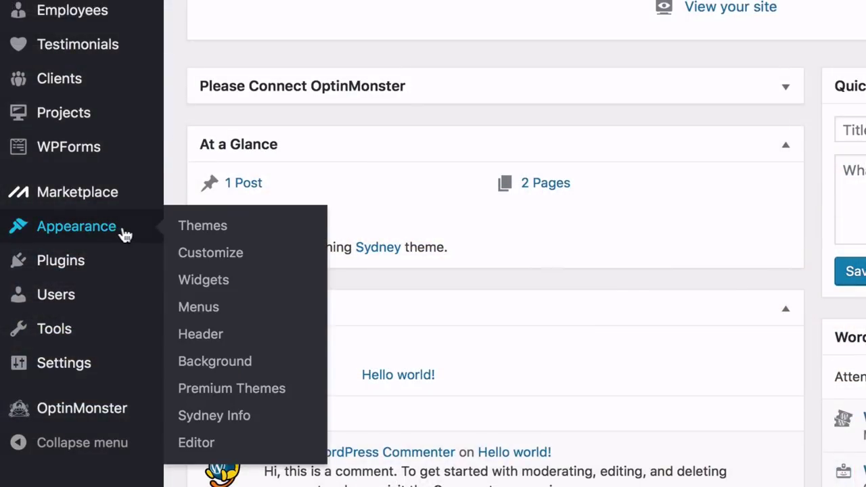
click(210, 254)
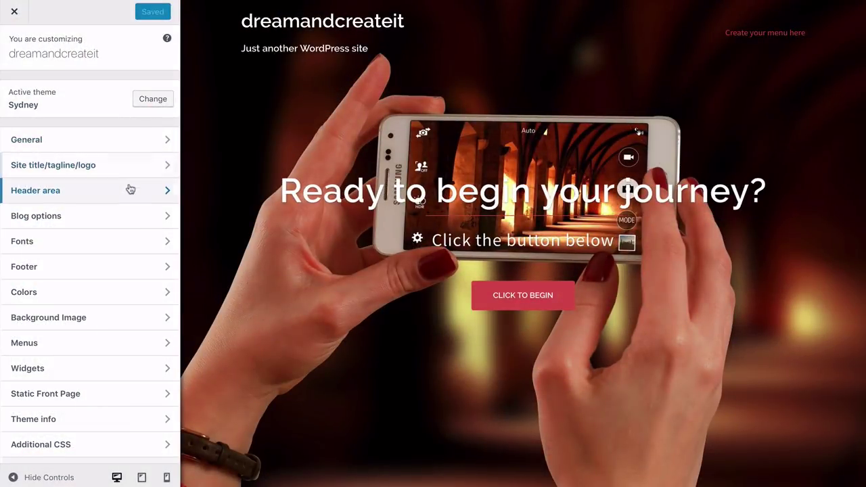
click(124, 196)
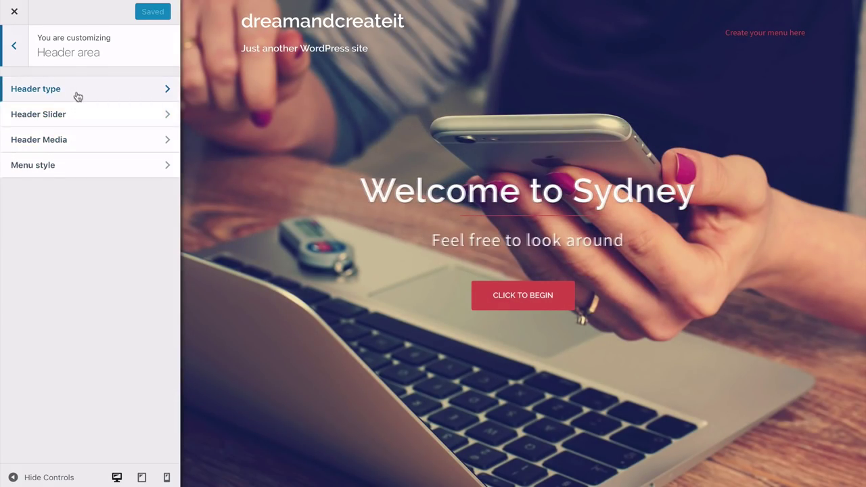
click(77, 90)
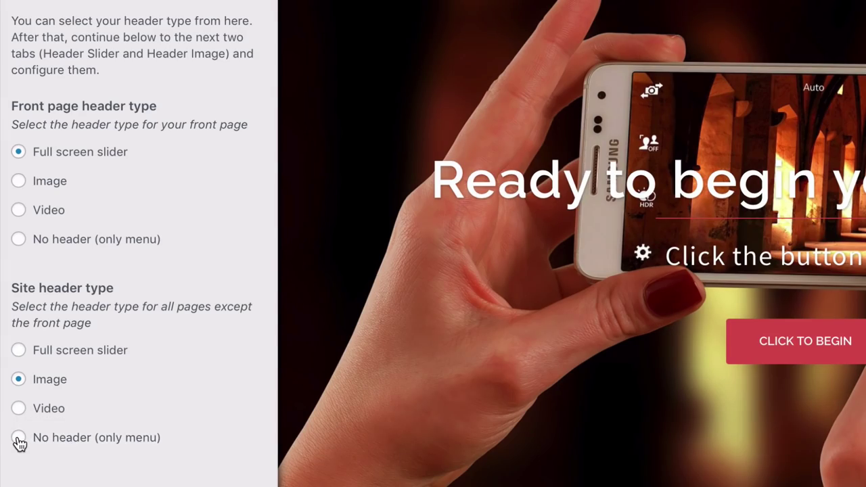
click(18, 438)
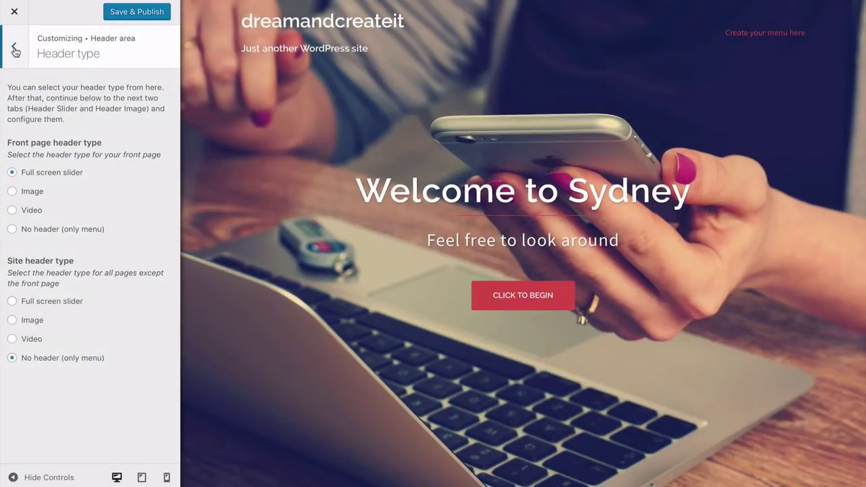
Go back to Header area and open the Header Slider settings
click(14, 49)
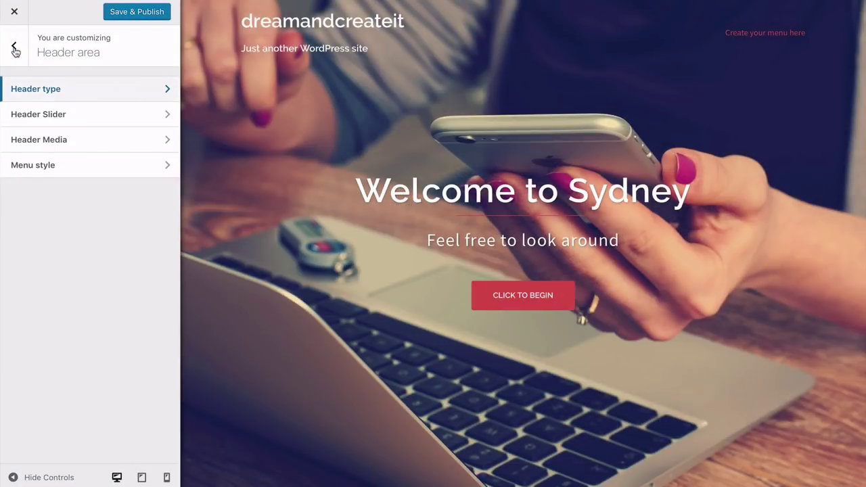
click(80, 120)
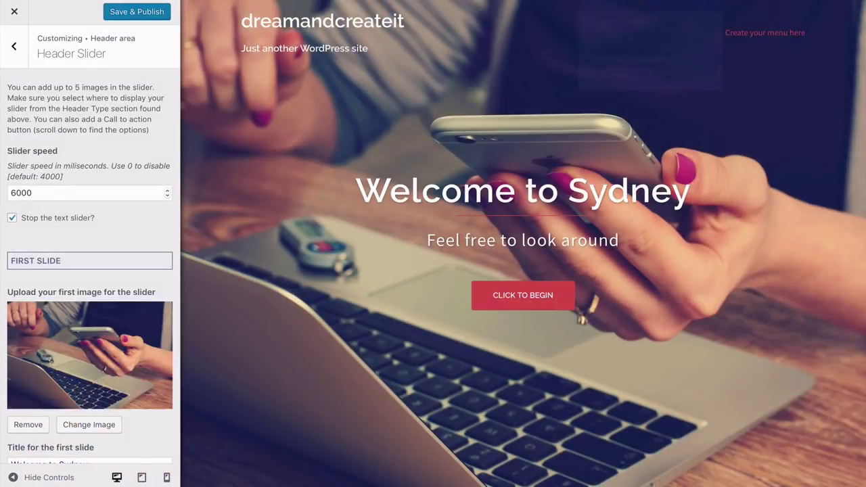
scroll(90, 244, down, 4)
scroll(90, 244, down, 1)
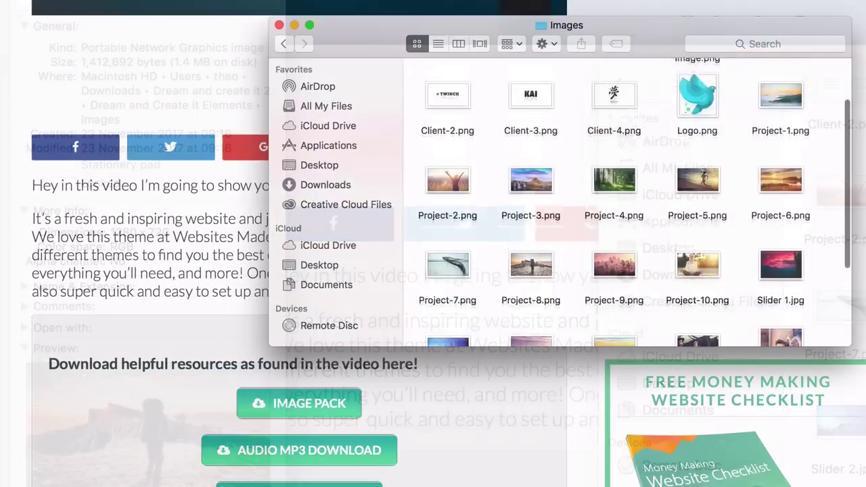
scroll(625, 203, down, 3)
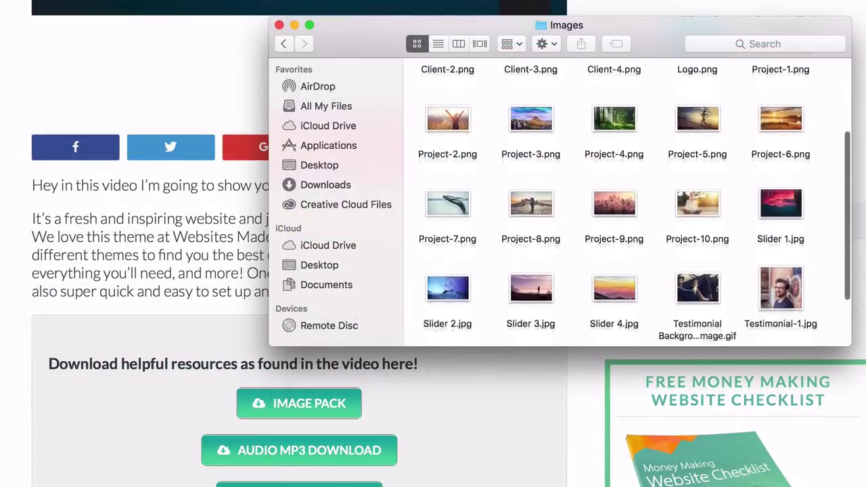
scroll(626, 203, up, 5)
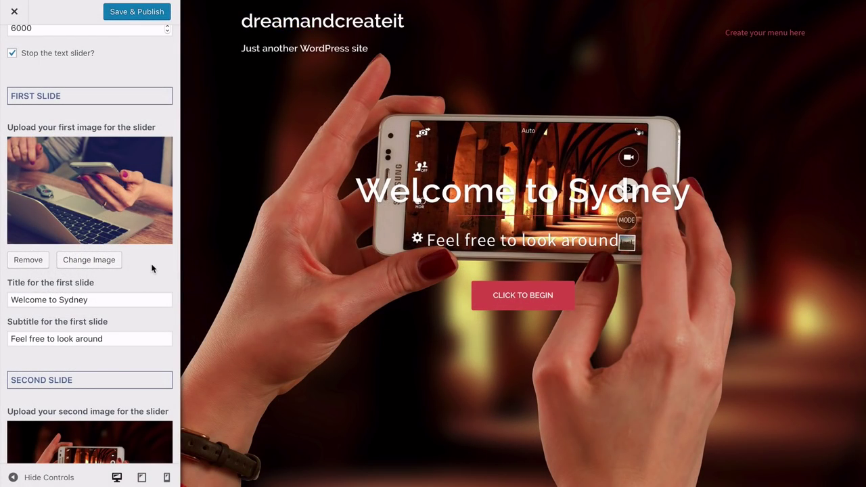
Upload the simon-matzinger pink mountain sunset photo as the first slide image
click(90, 261)
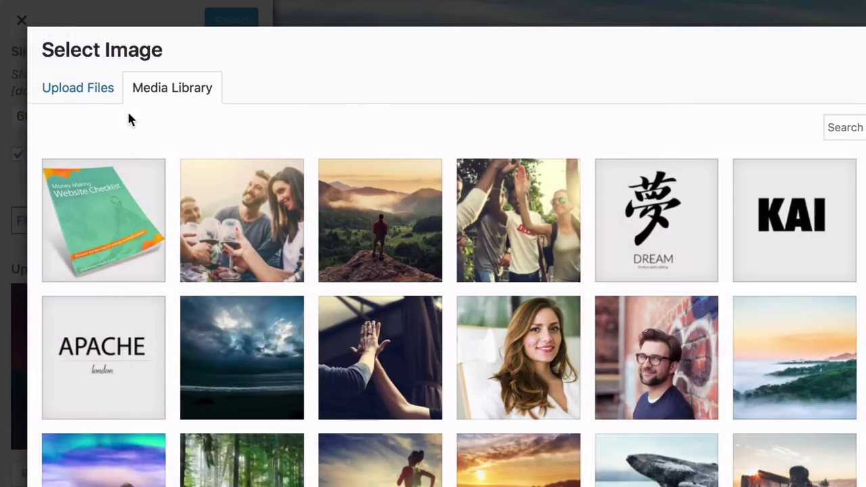
click(80, 93)
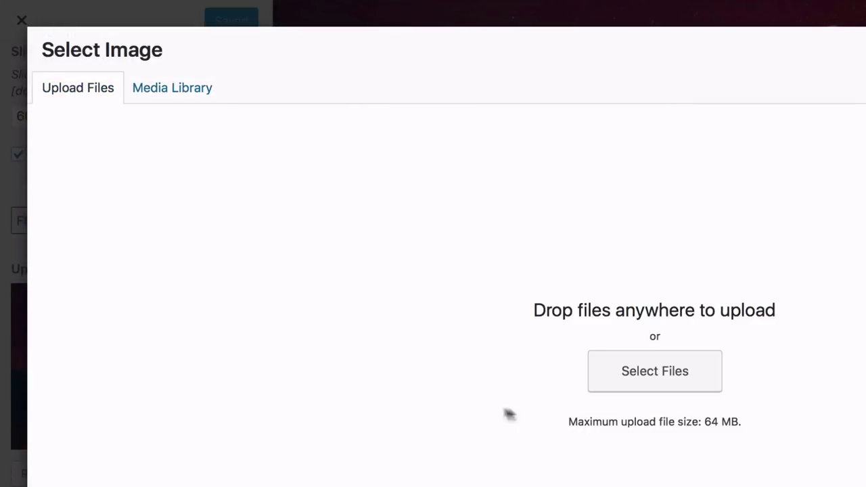
click(649, 386)
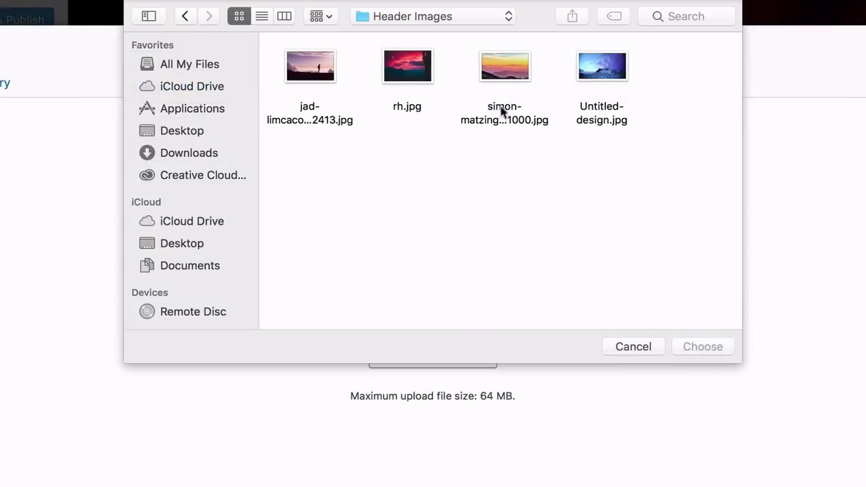
click(504, 77)
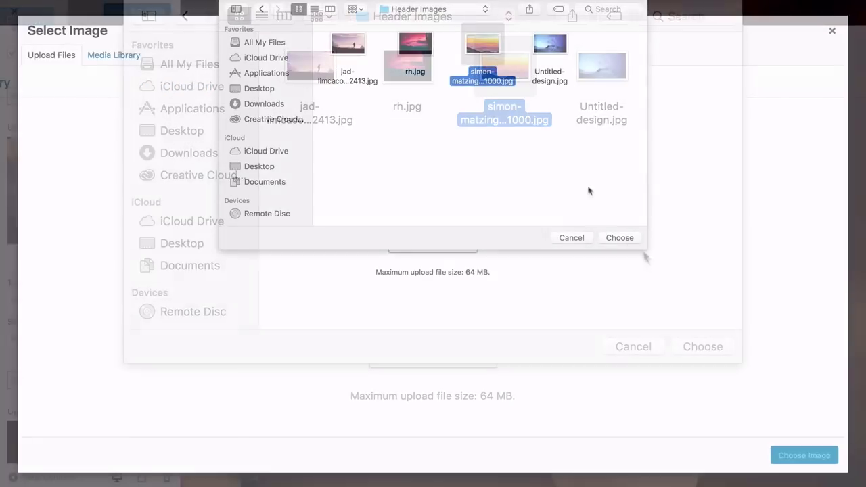
click(610, 238)
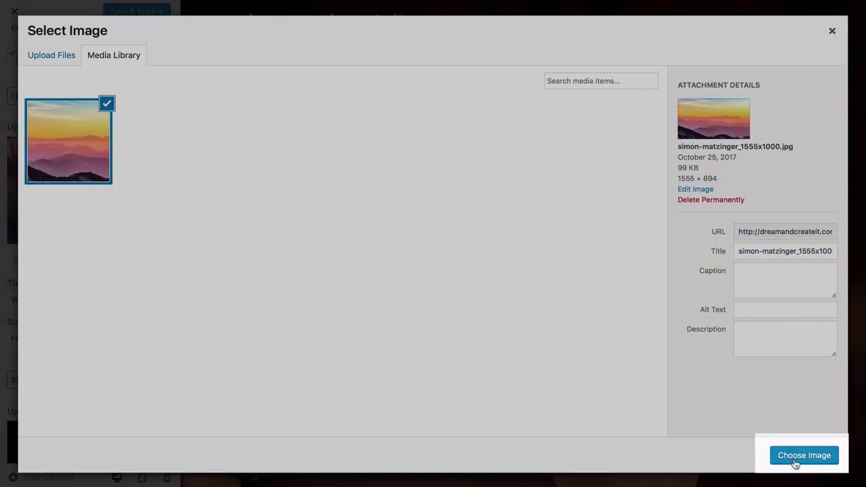
click(803, 456)
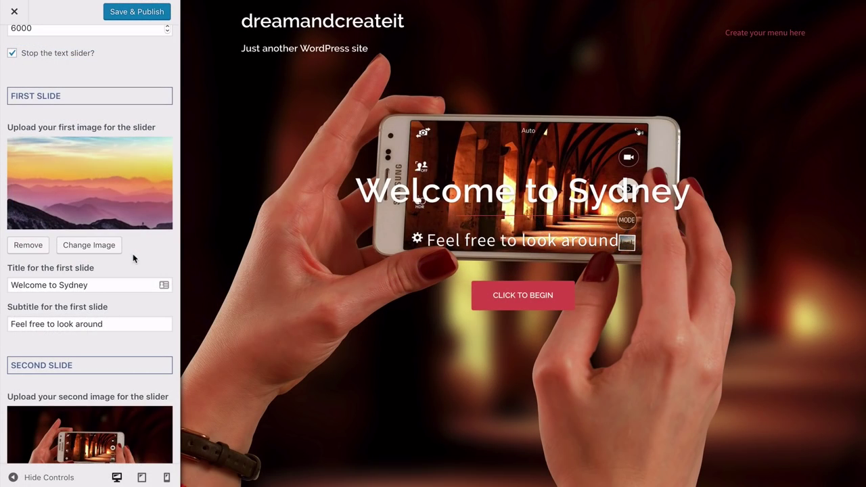
Replace the first slide title with 'Dream it. Create it.' and clear its subtitle
click(102, 283)
drag(103, 282, 9, 285)
key(BackSpace)
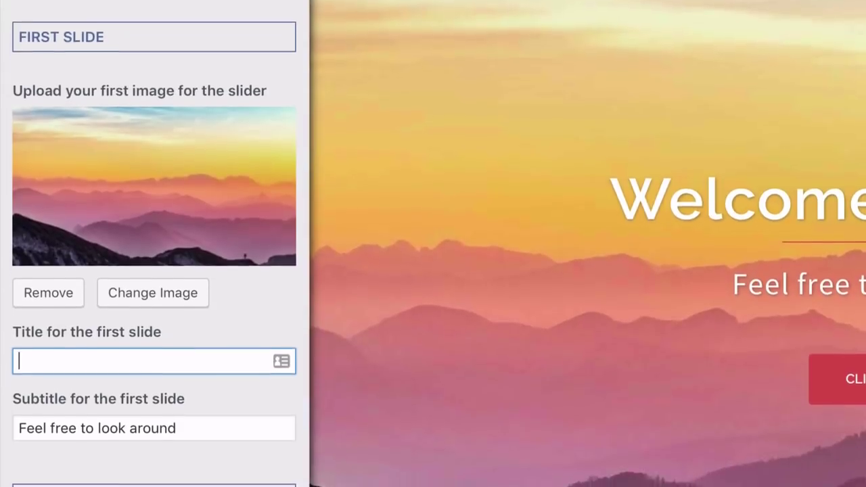
text(Dream i)
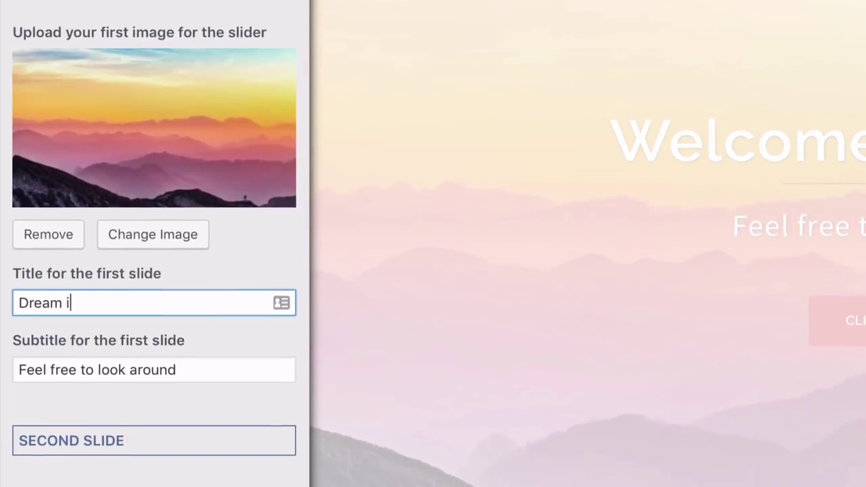
text(t. Create it.)
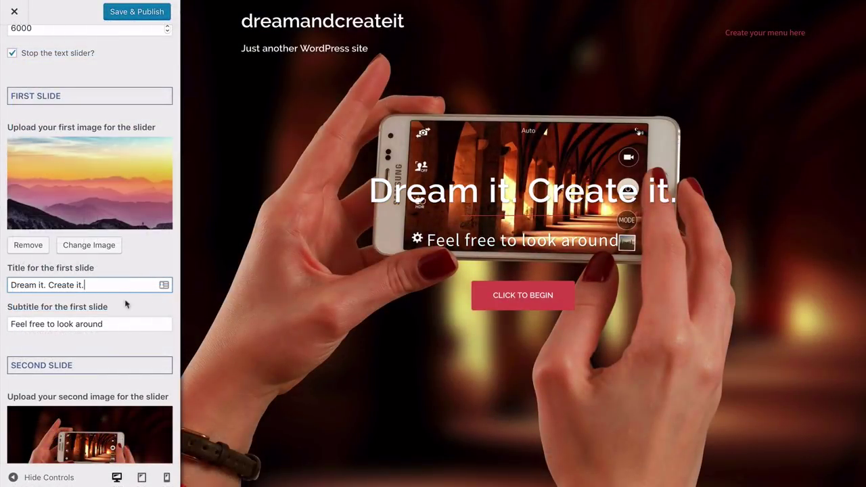
drag(112, 324, 15, 314)
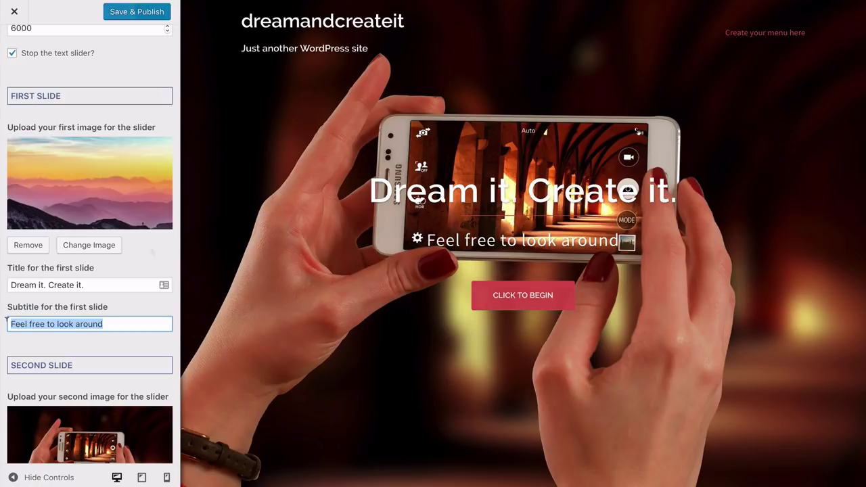
key(BackSpace)
scroll(151, 252, down, 1)
scroll(151, 252, down, 4)
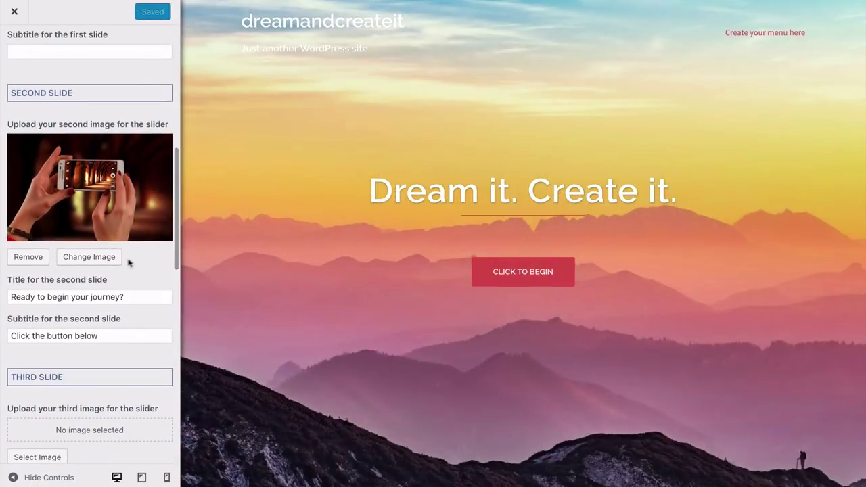
Replace the second slide's image with the uploaded red night-sky photo rh.jpg
click(93, 262)
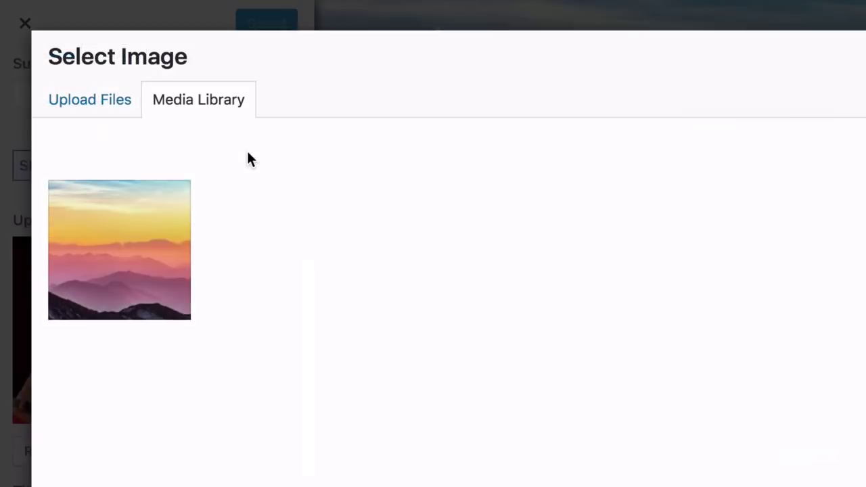
click(56, 58)
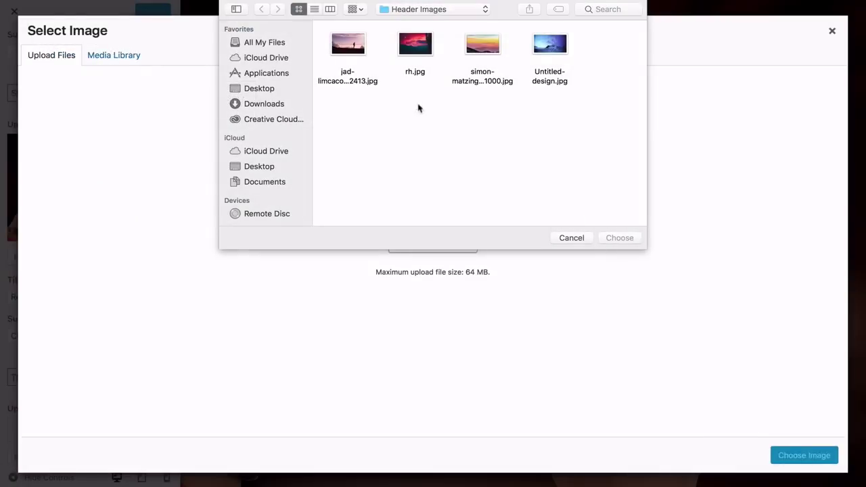
click(415, 47)
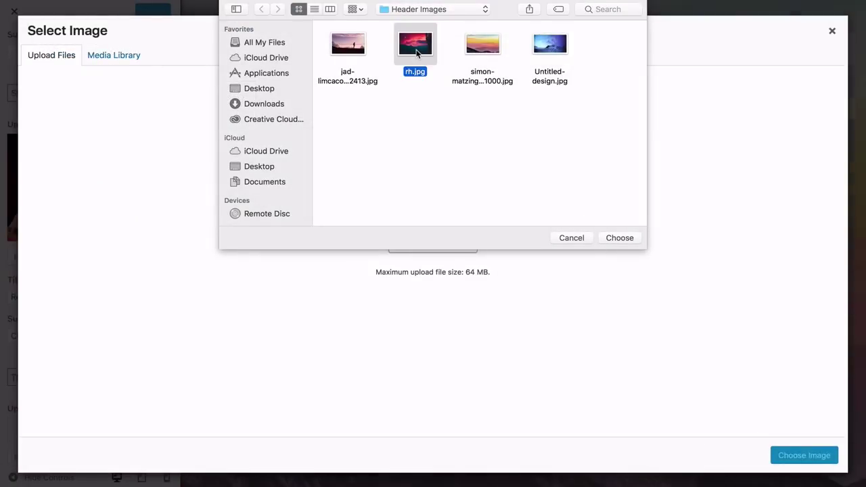
click(617, 238)
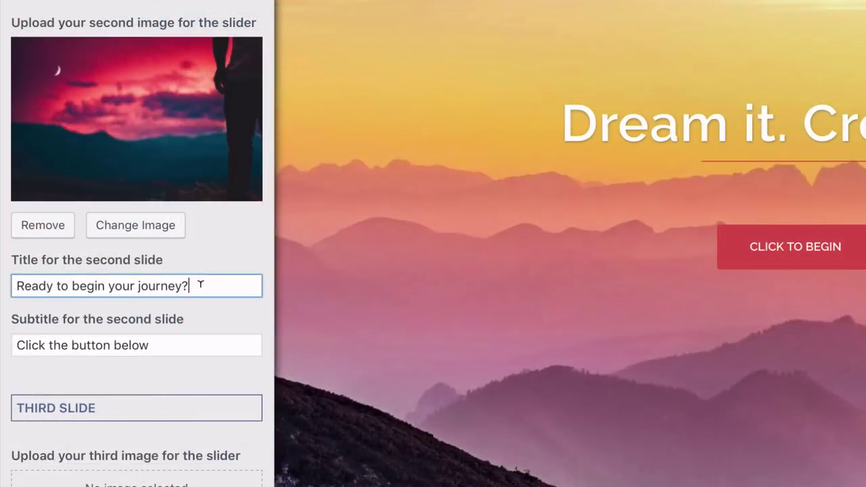
Change the second slide's title to 'Dream it. Create it.' and clear its subtitle
drag(130, 298, 9, 294)
text(Dream it. Create it.)
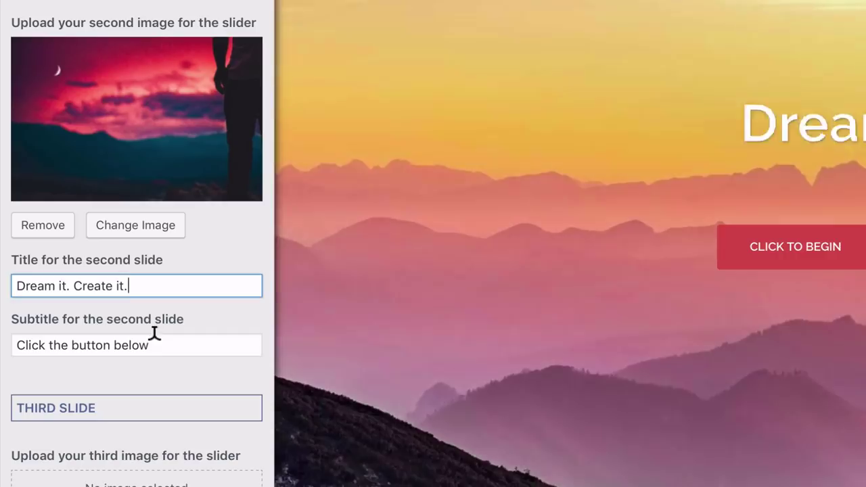
drag(153, 341, 16, 332)
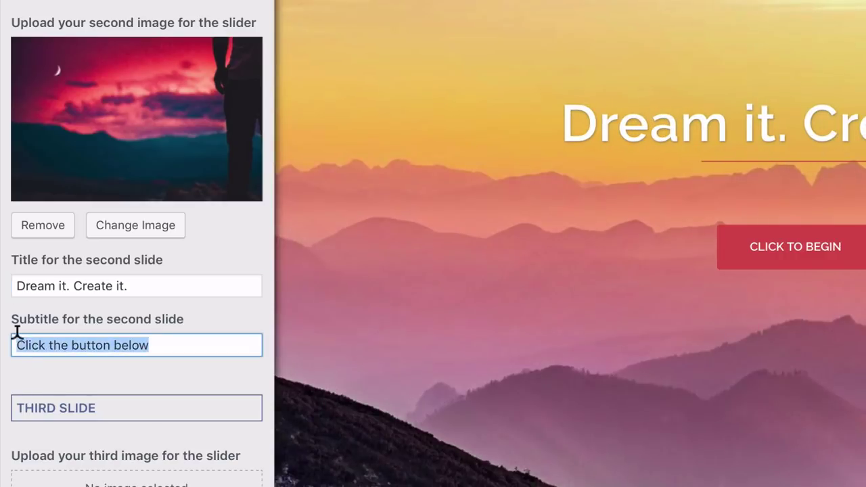
key(BackSpace)
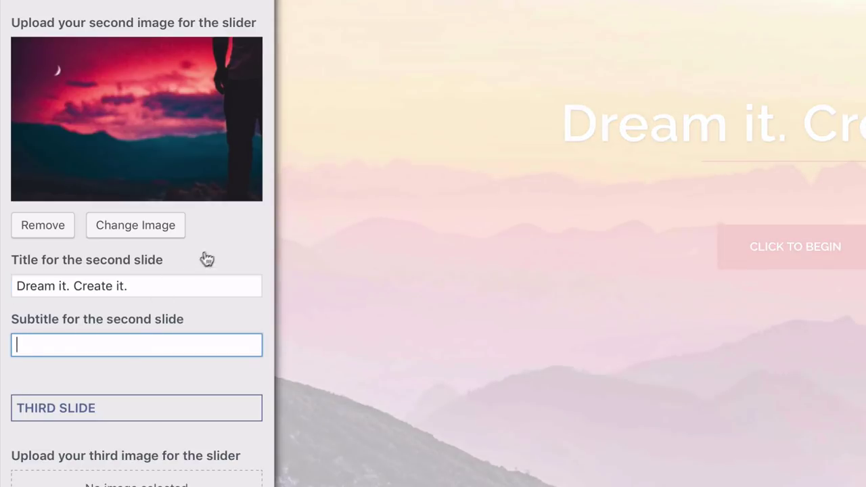
click(219, 251)
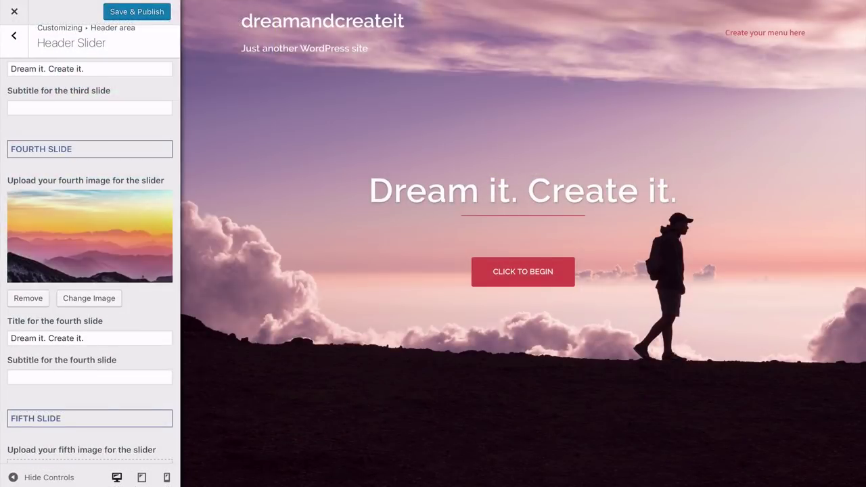
scroll(89, 243, down, 5)
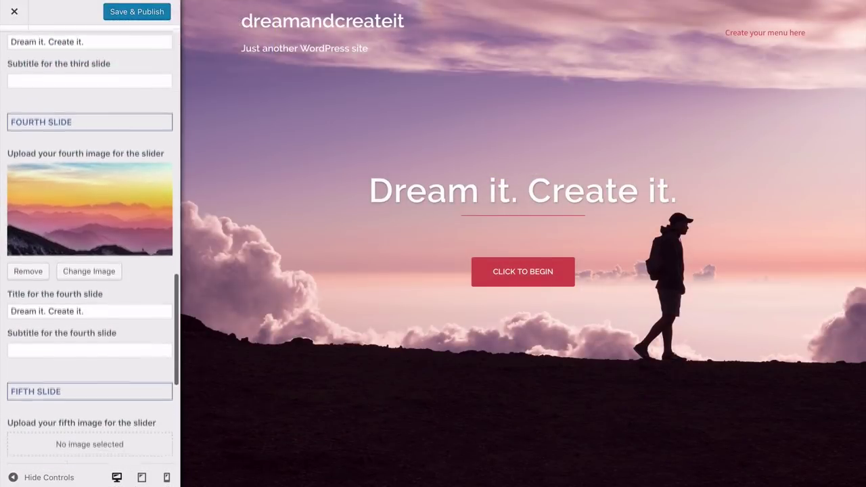
Scroll further down through the remaining header slider options
scroll(90, 243, down, 2)
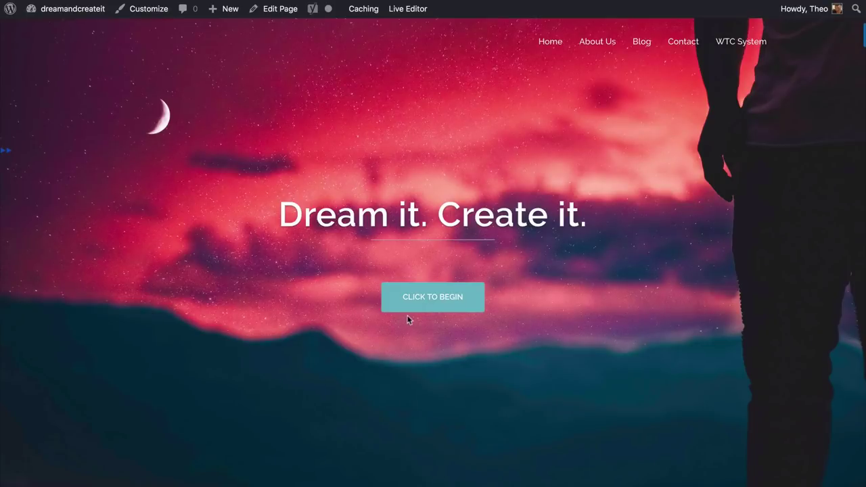
Save & Publish the header slider changes, then close the Customizer to the Dashboard
click(425, 309)
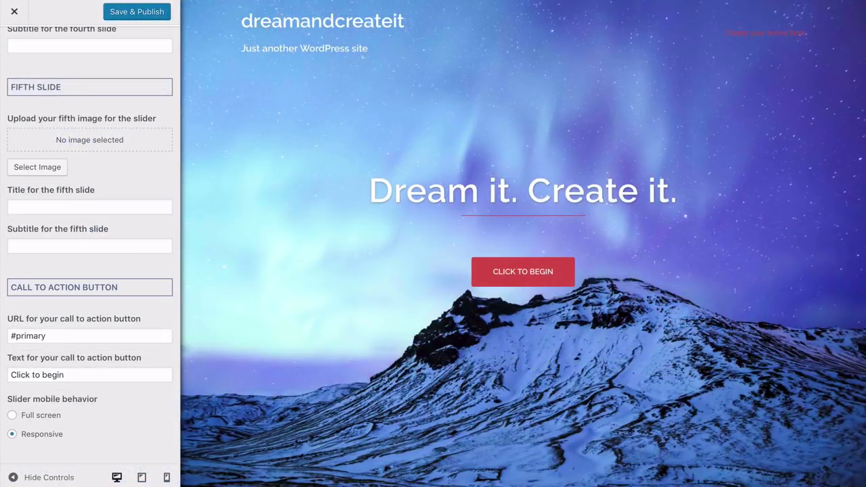
click(137, 12)
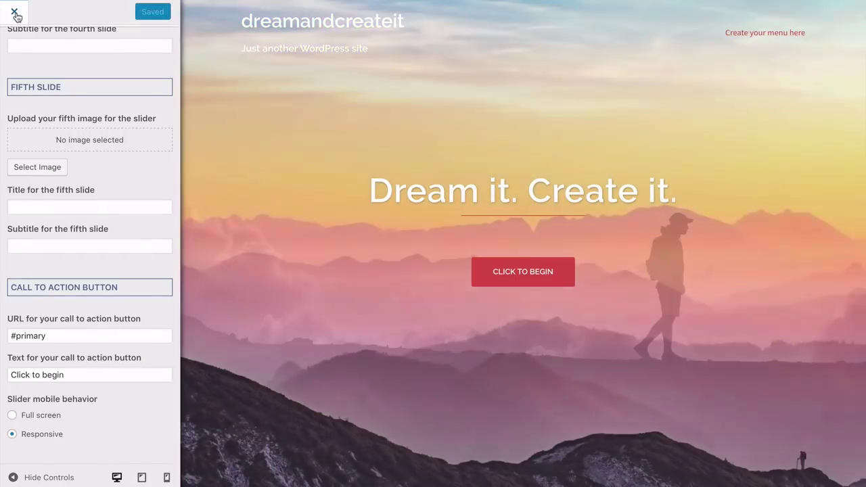
click(14, 11)
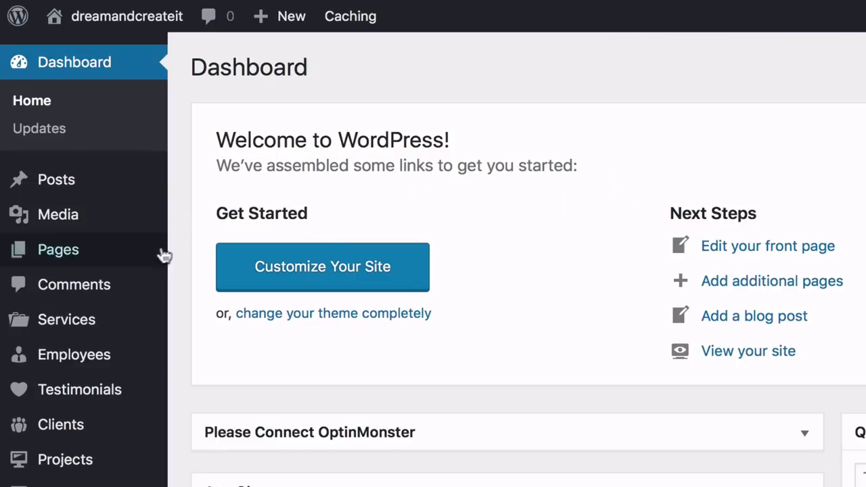
From the All Pages list, open the Blog page in the page editor
mouse_move(120, 257)
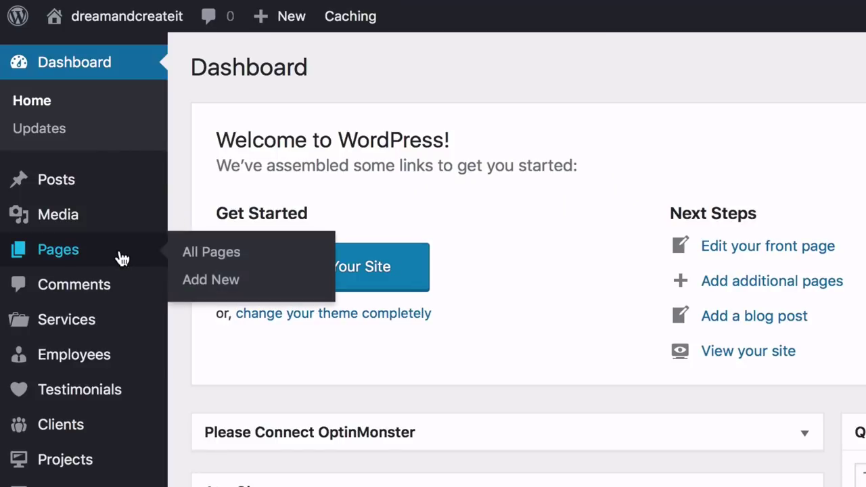
click(202, 261)
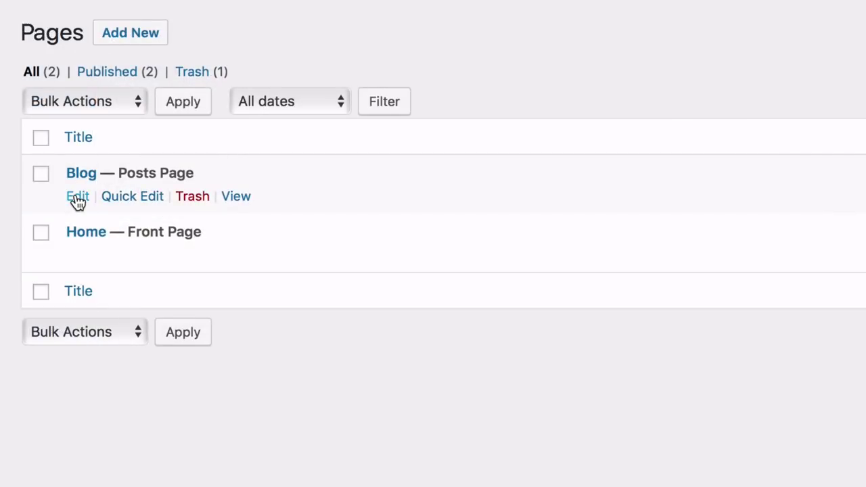
click(77, 197)
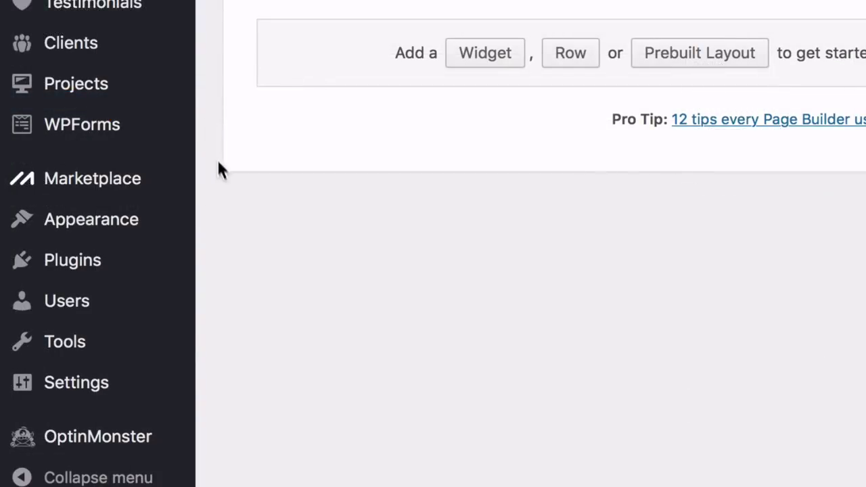
mouse_move(148, 229)
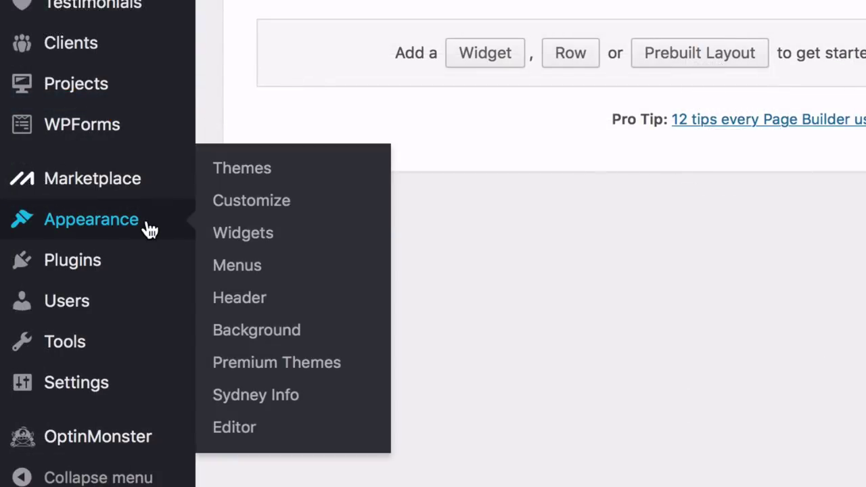
In the Customizer's Header area, review Header Media, then open the Menu style settings
click(255, 211)
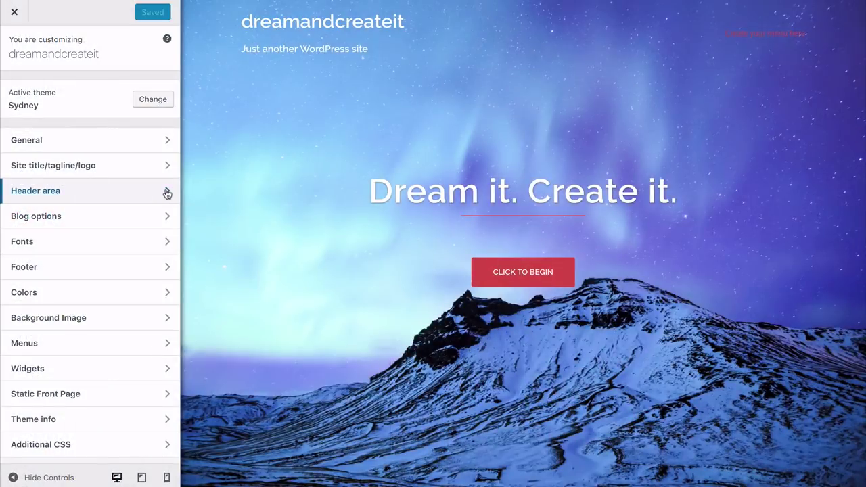
click(167, 194)
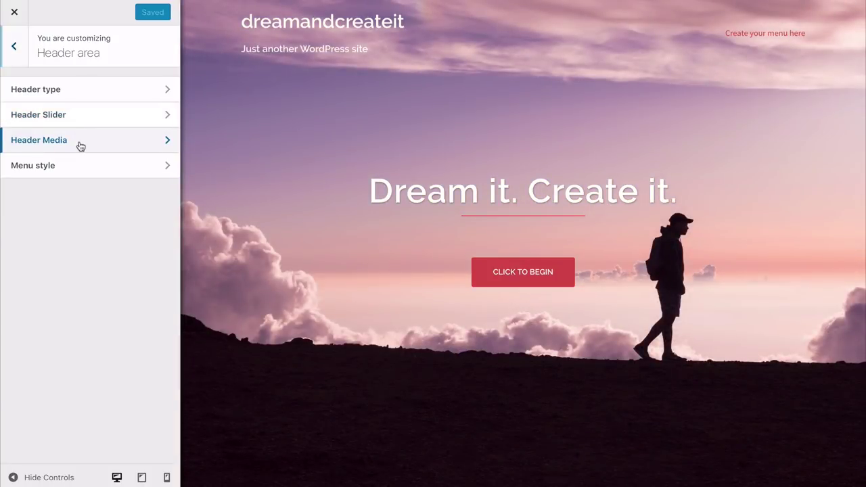
click(80, 144)
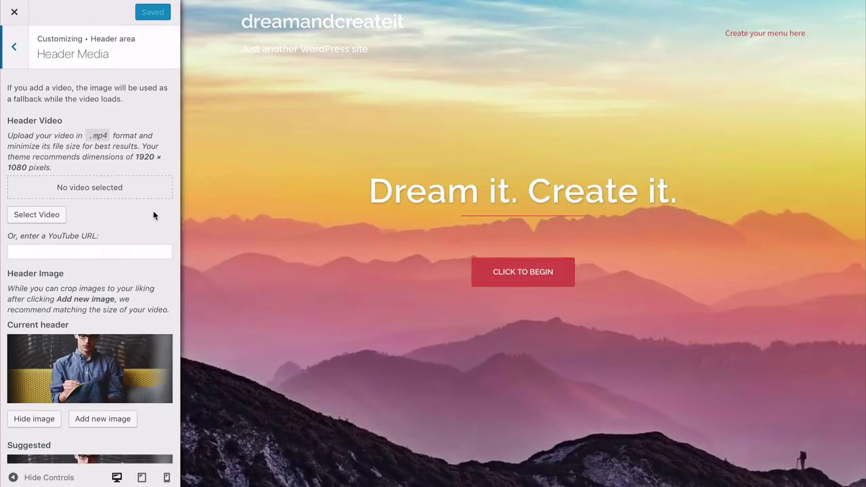
scroll(153, 215, down, 3)
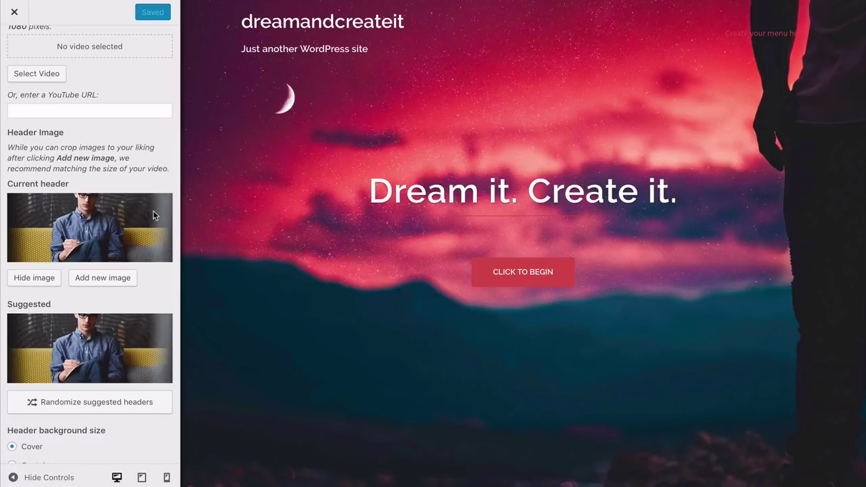
scroll(153, 214, up, 3)
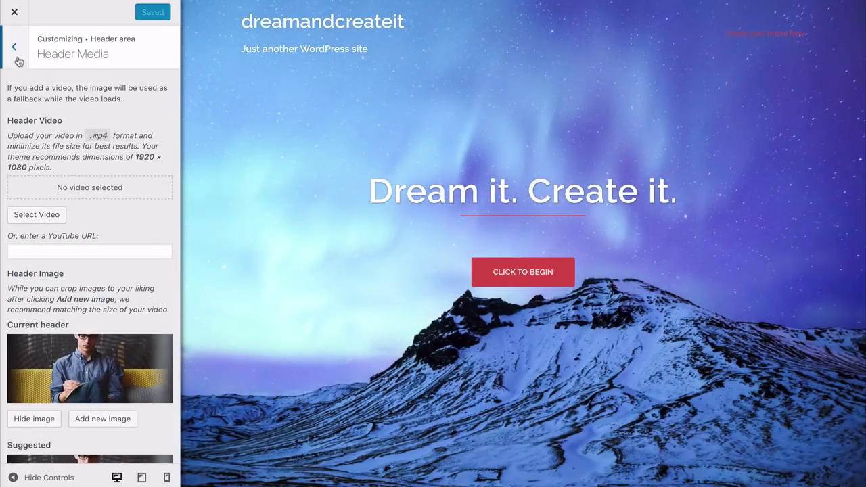
click(15, 48)
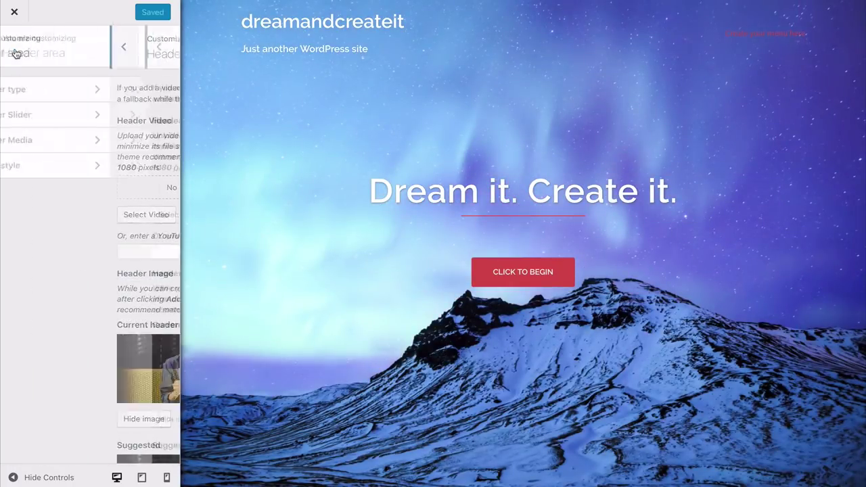
click(66, 172)
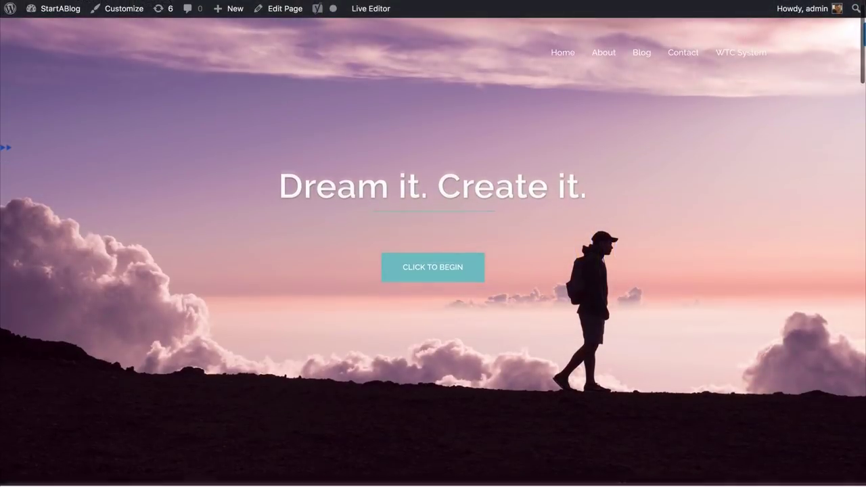
Scroll through the reference site's front page to view its teal button and services section
scroll(433, 250, down, 5)
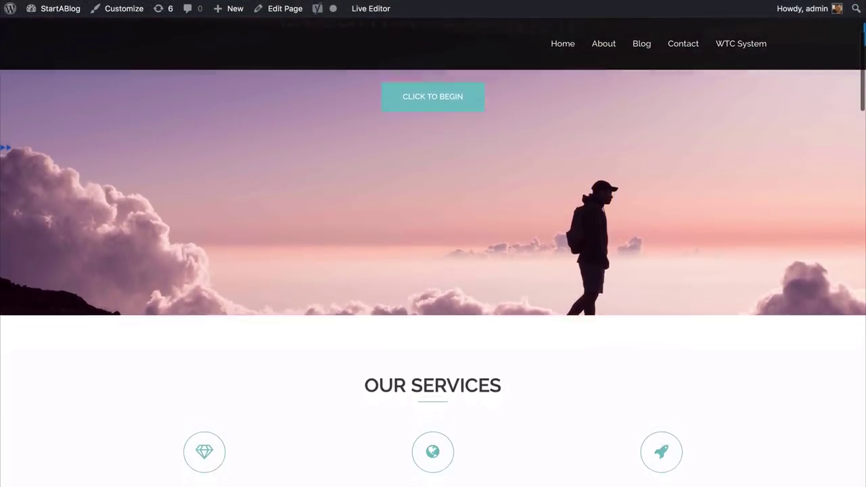
scroll(433, 270, down, 3)
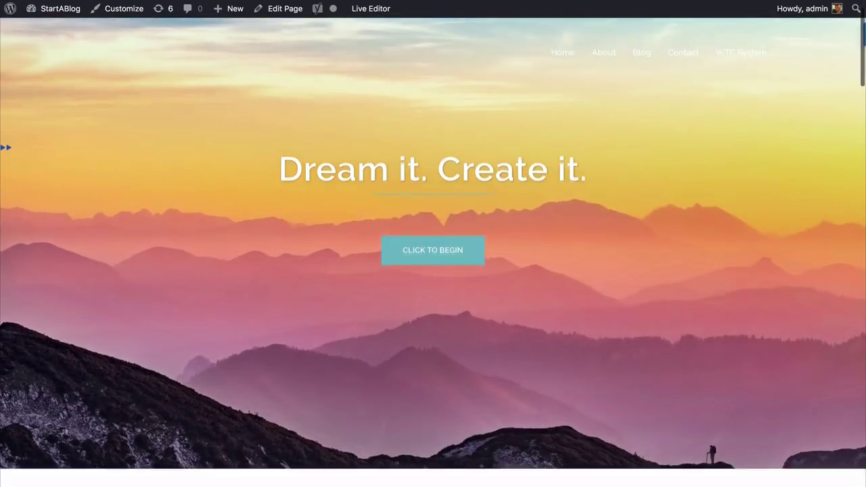
scroll(433, 250, down, 5)
scroll(433, 271, down, 5)
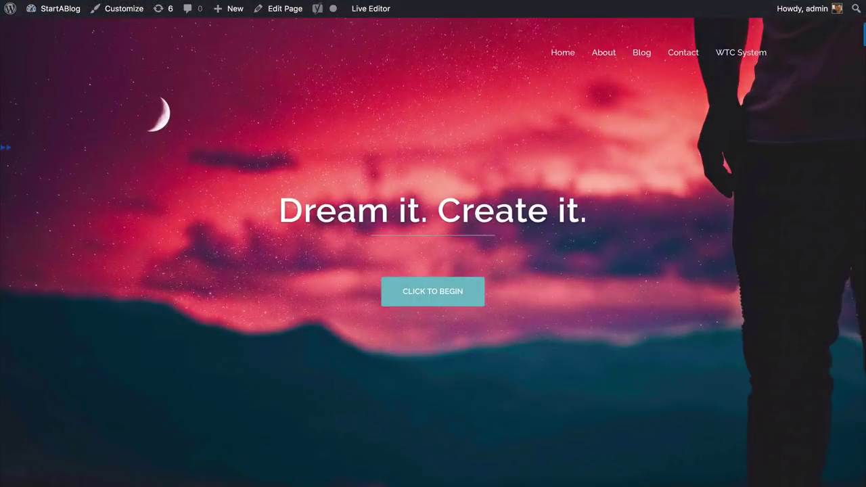
scroll(433, 252, down, 6)
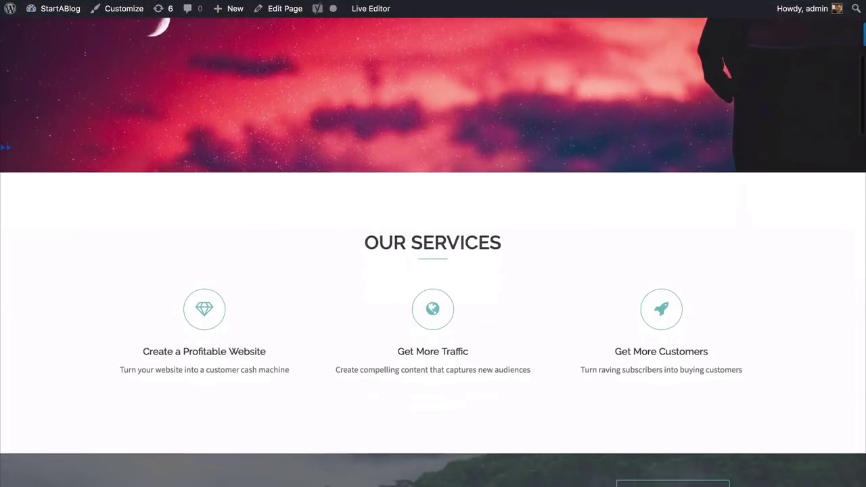
scroll(433, 252, up, 4)
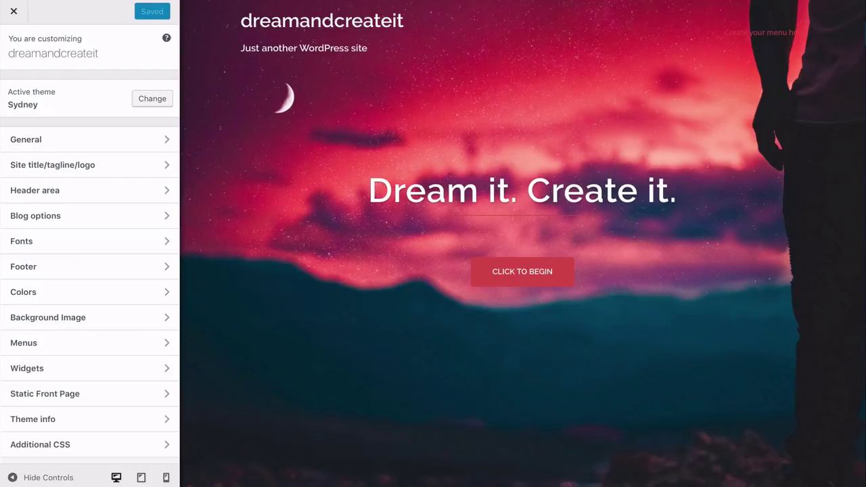
Set the General primary color to #6fbcc6, publish it, and close the Customizer
click(165, 295)
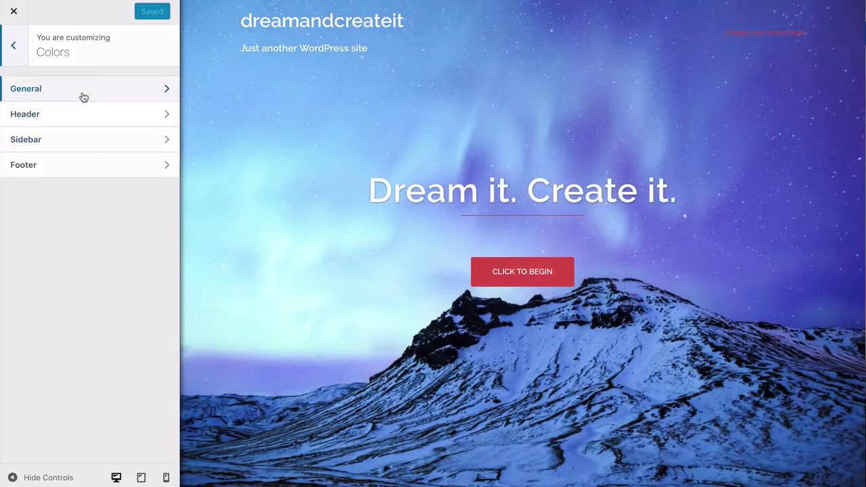
click(81, 93)
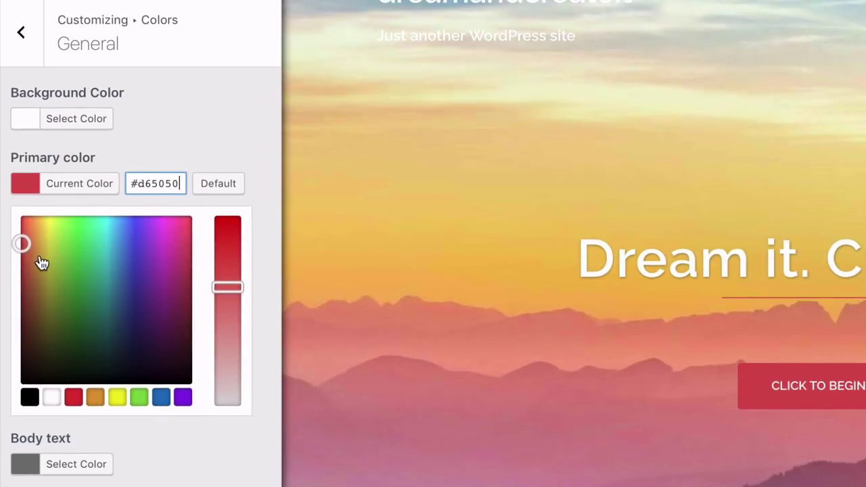
mouse_move(42, 262)
mouse_down()
mouse_move(38, 253)
mouse_move(63, 292)
mouse_move(106, 298)
mouse_move(140, 255)
mouse_up()
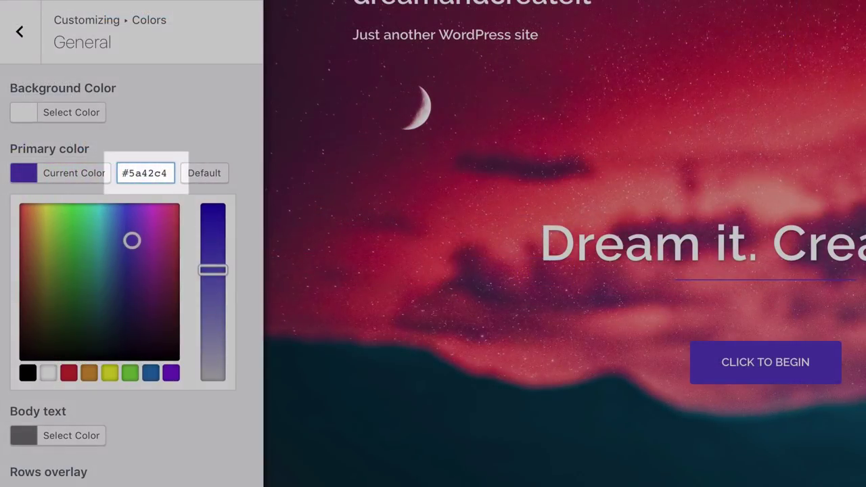
text(#d65050)
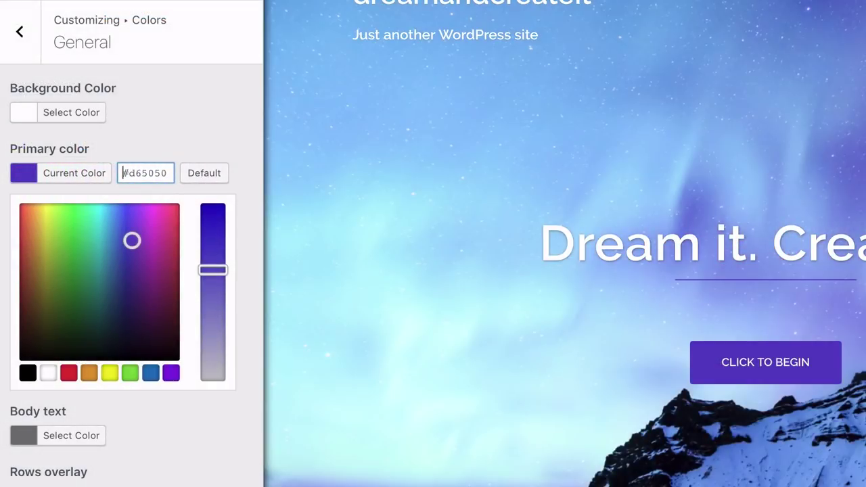
text(#6fbcc6)
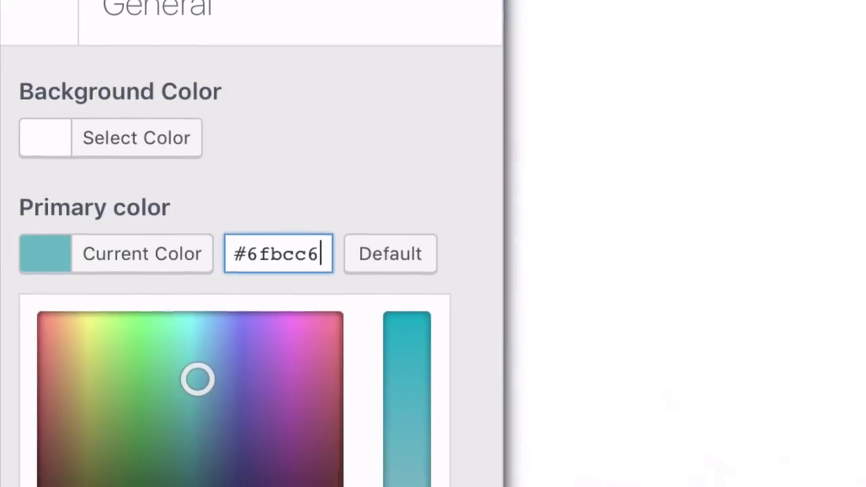
scroll(251, 270, down, 2)
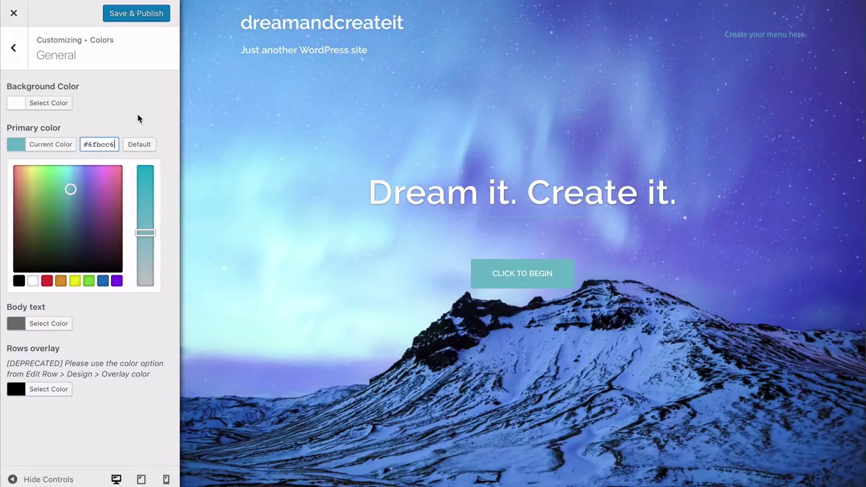
click(134, 15)
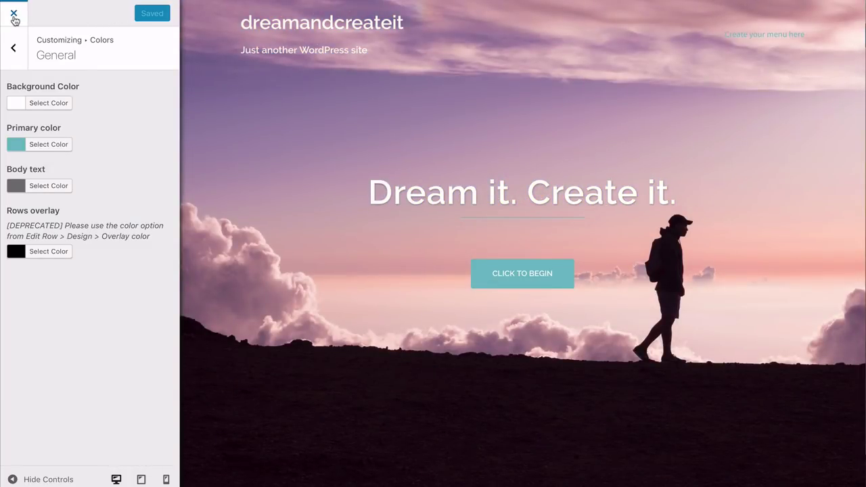
click(13, 15)
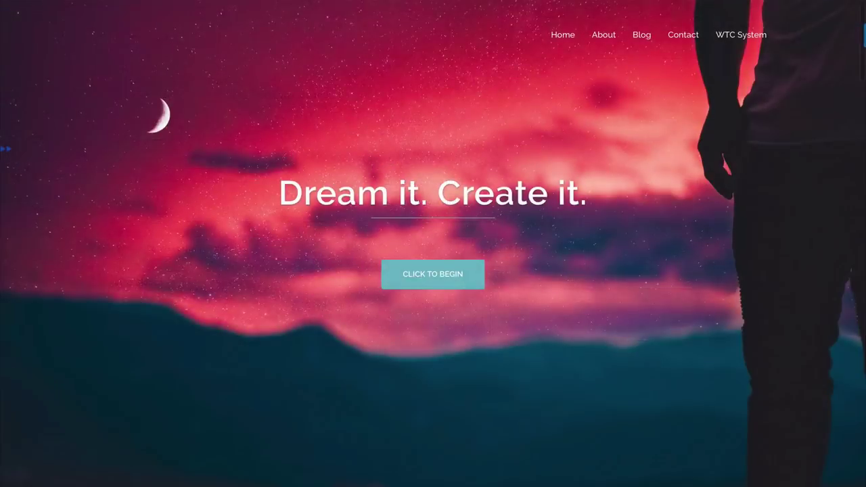
Scroll down the live homepage past Testimonials, Our Blog and the video section
scroll(433, 243, down, 3)
scroll(433, 243, down, 4)
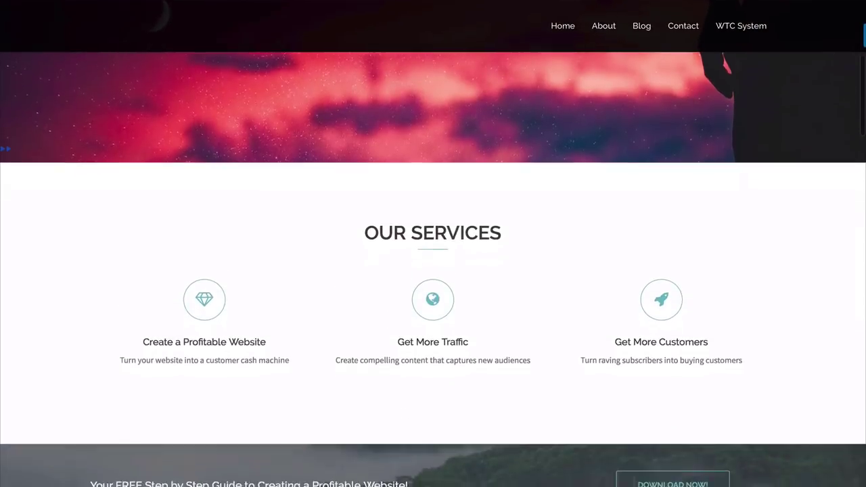
scroll(433, 244, down, 4)
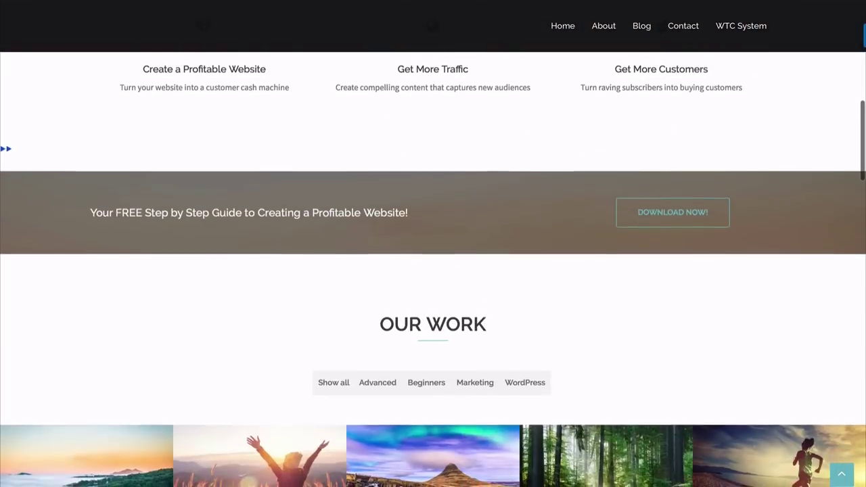
scroll(433, 243, down, 5)
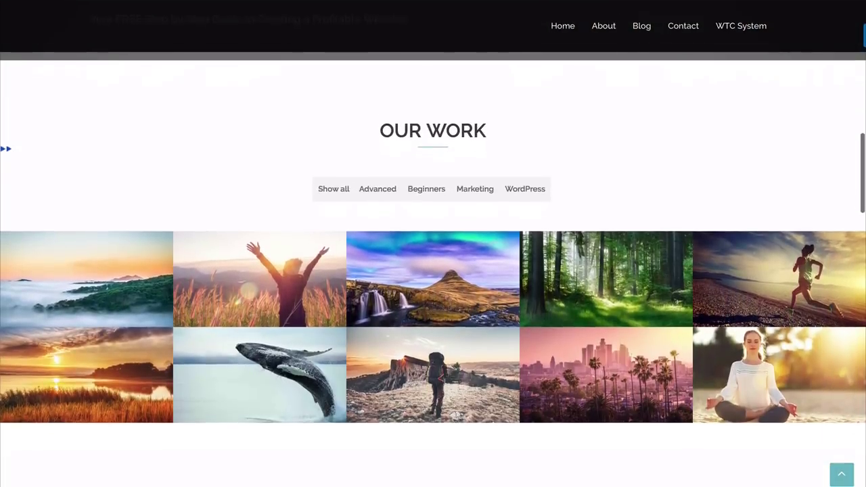
scroll(433, 244, down, 4)
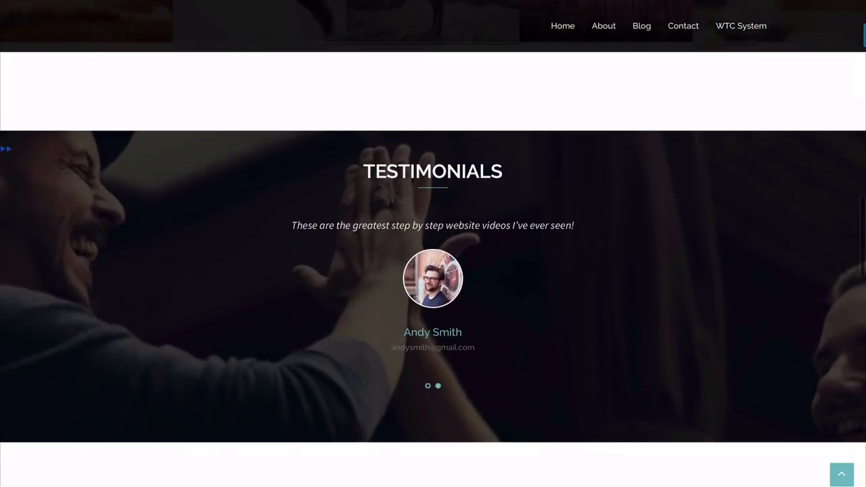
scroll(433, 244, down, 3)
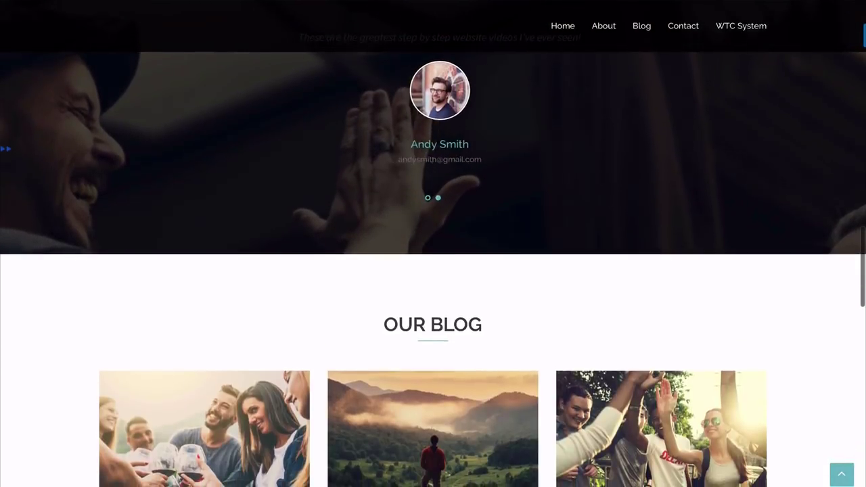
scroll(433, 243, down, 2)
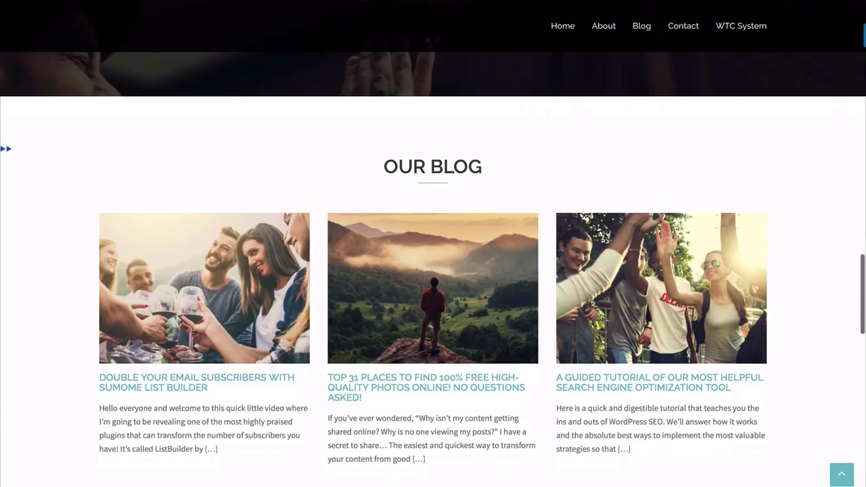
scroll(433, 244, down, 3)
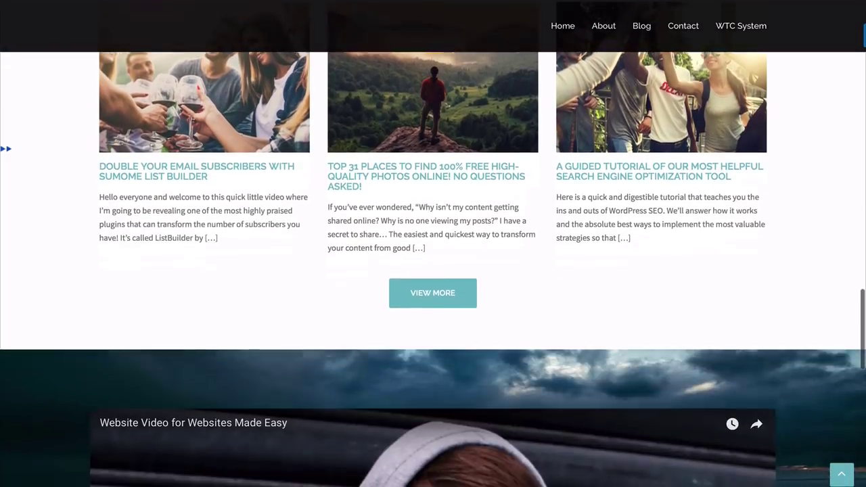
scroll(433, 243, down, 3)
scroll(433, 243, down, 6)
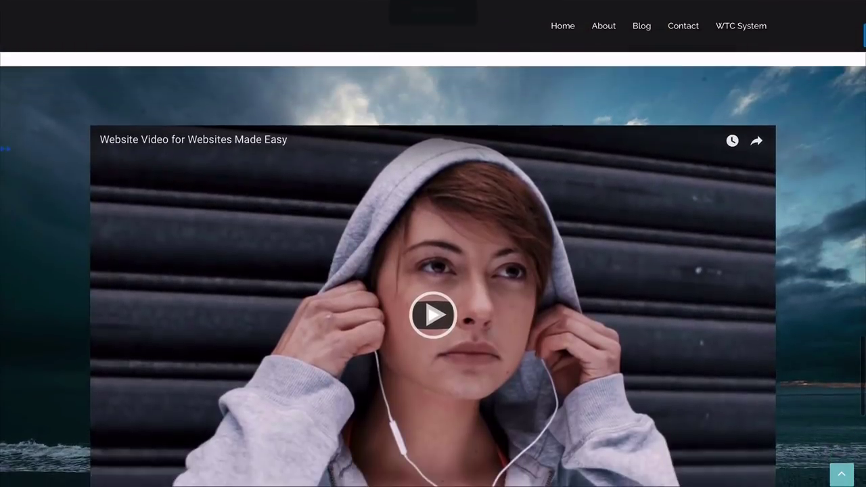
scroll(433, 243, down, 2)
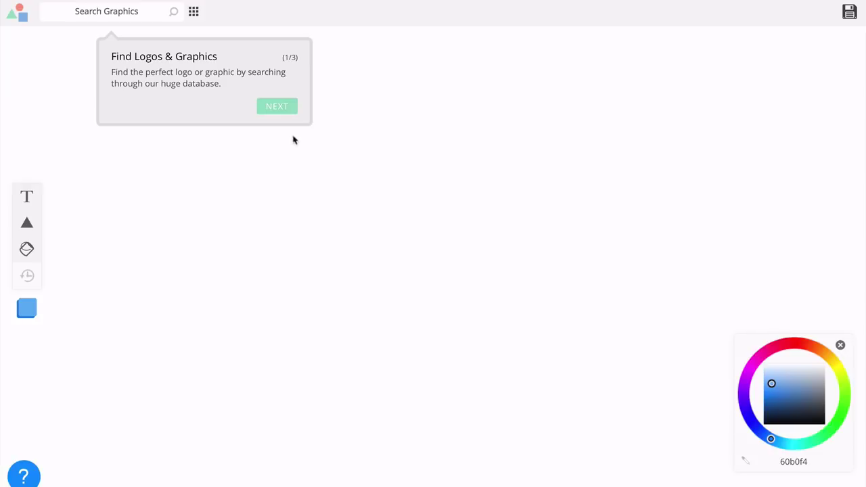
Dismiss the three-tip intro tour and search the graphics for 'animals' icons
click(280, 109)
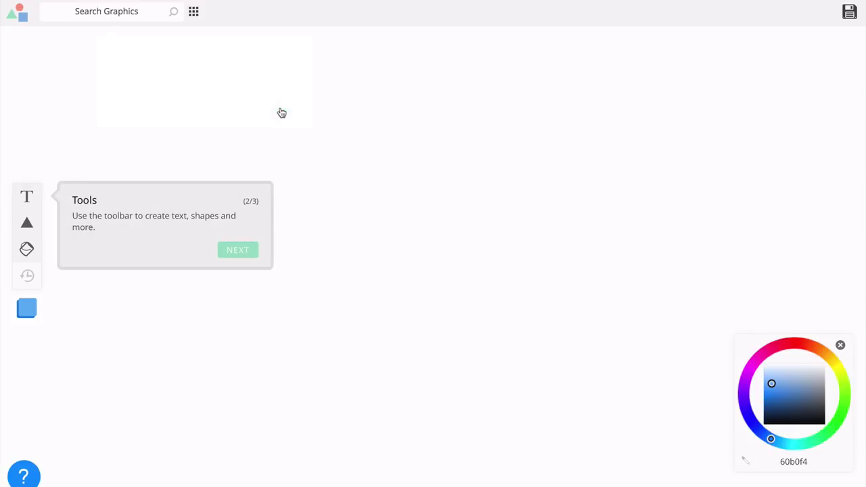
click(238, 251)
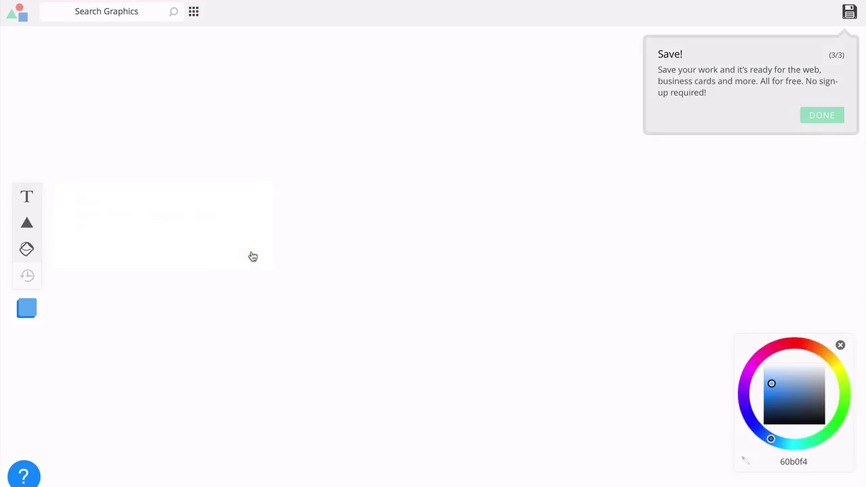
click(827, 119)
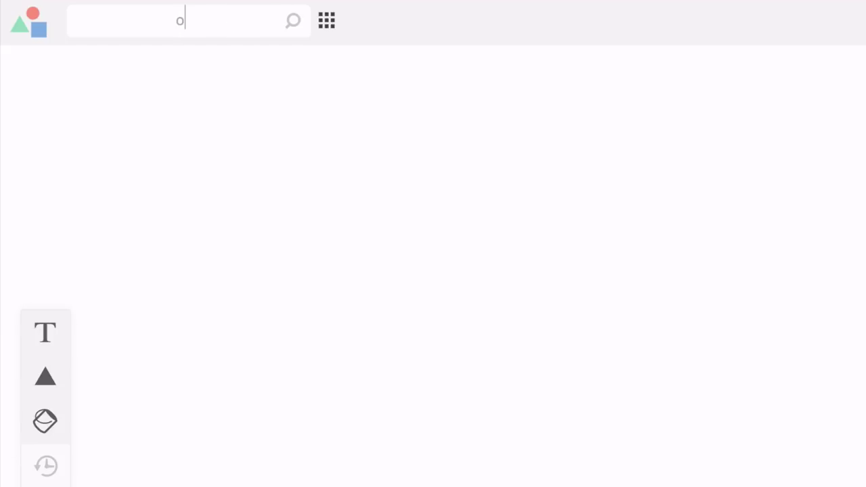
text(s)
key(Return)
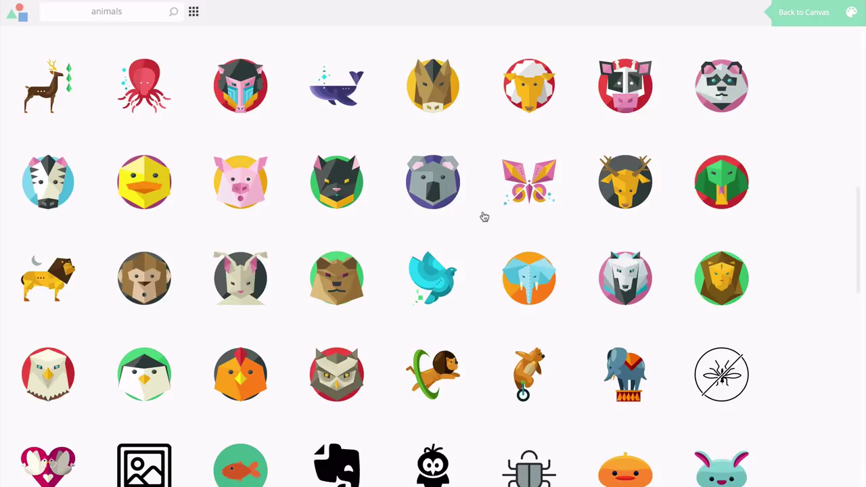
Place the teal bird icon, try other hues, and resize it to about 51 × 58 px
click(437, 282)
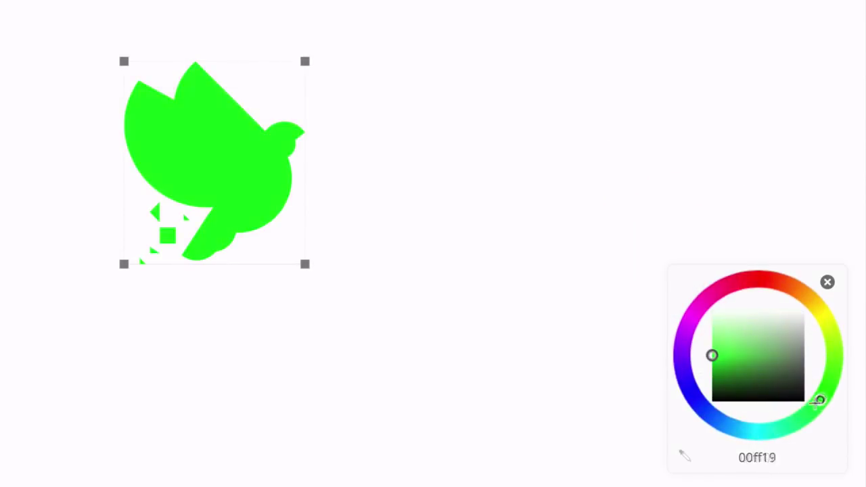
drag(818, 400, 708, 324)
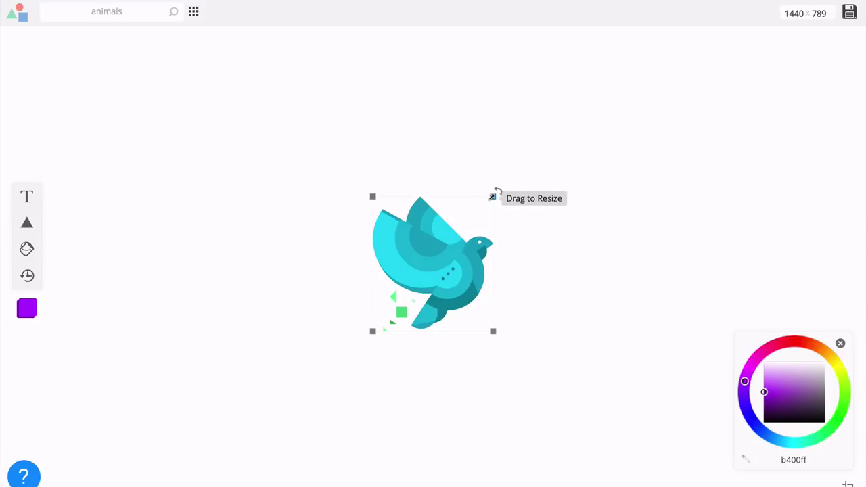
drag(493, 196, 413, 294)
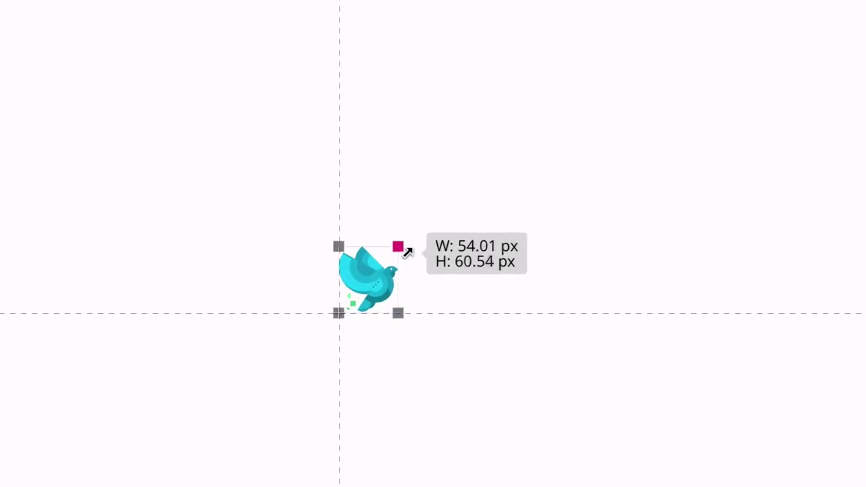
drag(407, 252, 402, 257)
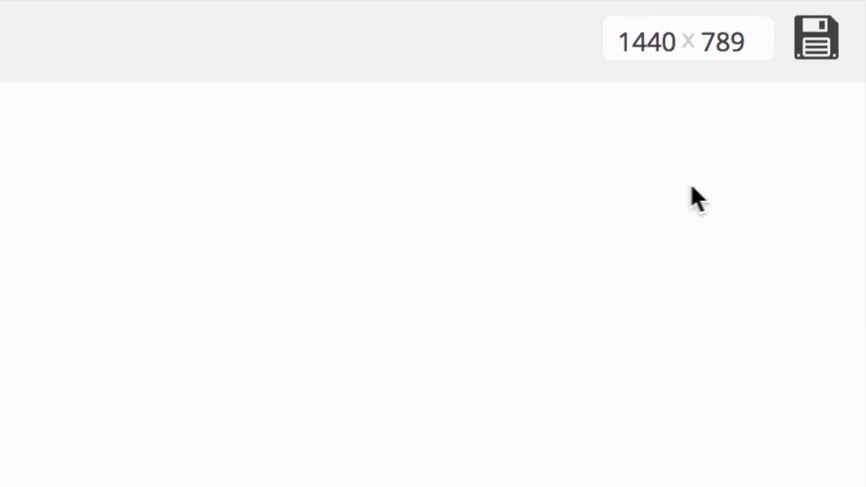
Download the bird logo as the free version, agreeing to credit Logomakr
click(820, 60)
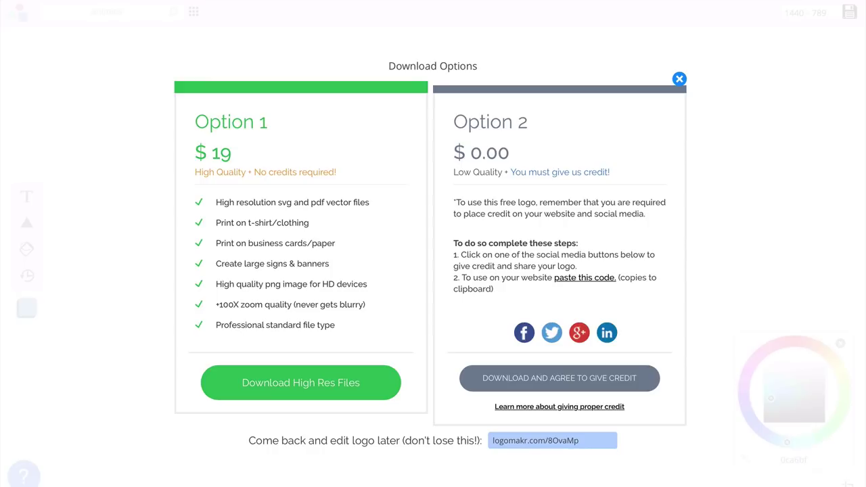
click(608, 381)
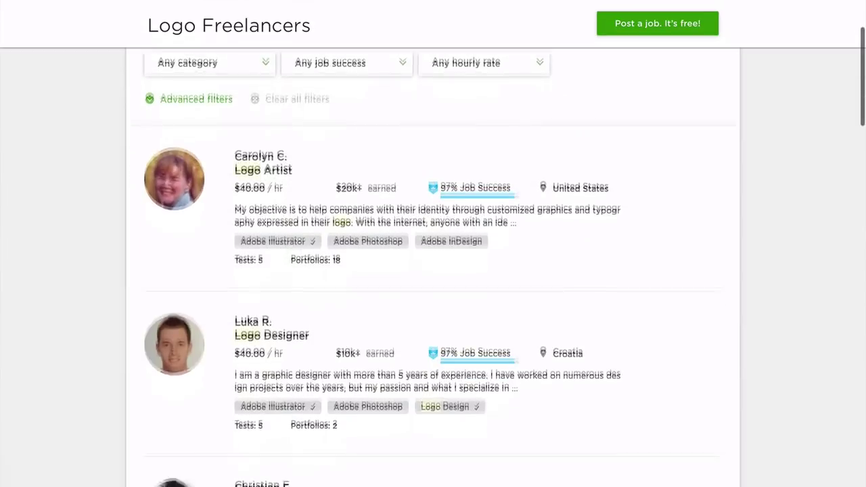
Scroll down through the Upwork Logo Freelancers profiles
scroll(433, 270, down, 4)
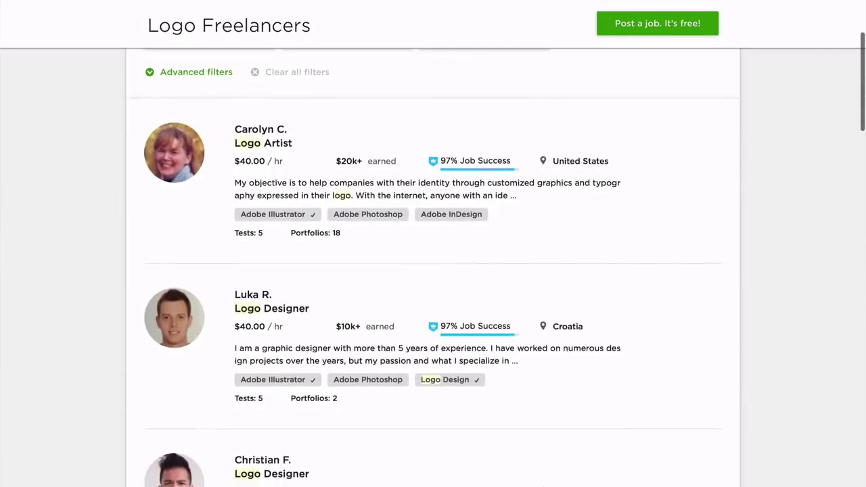
scroll(433, 270, down, 3)
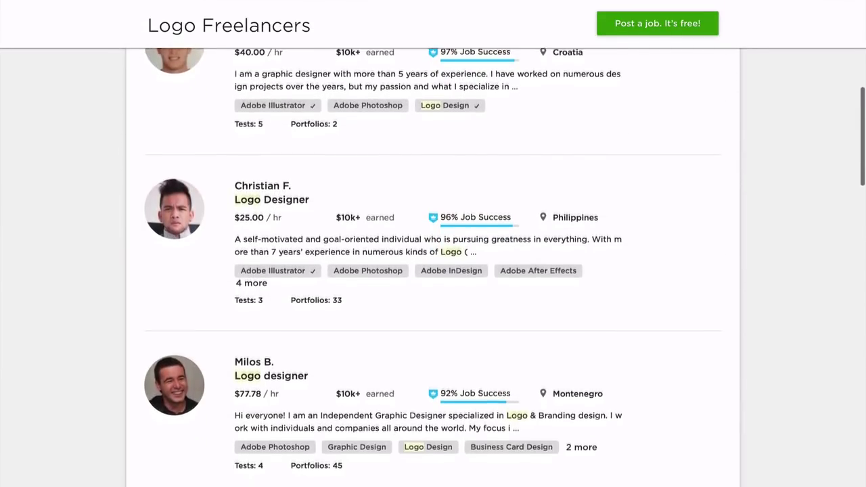
scroll(433, 270, down, 6)
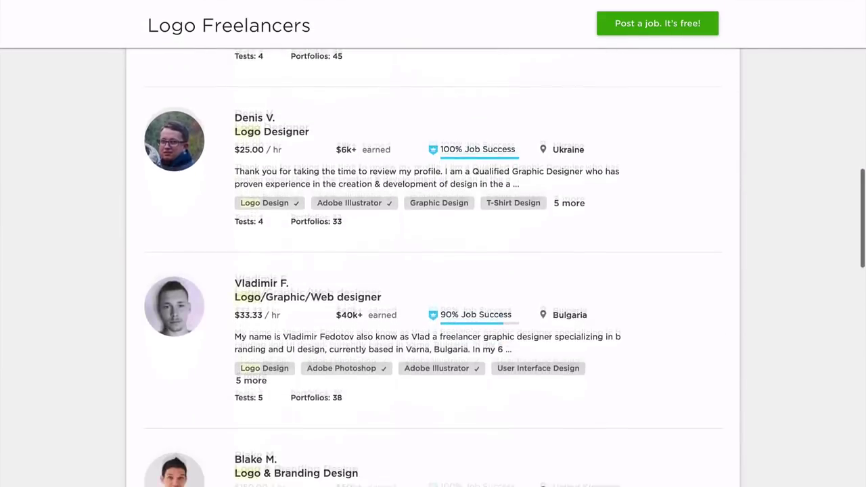
scroll(433, 271, down, 2)
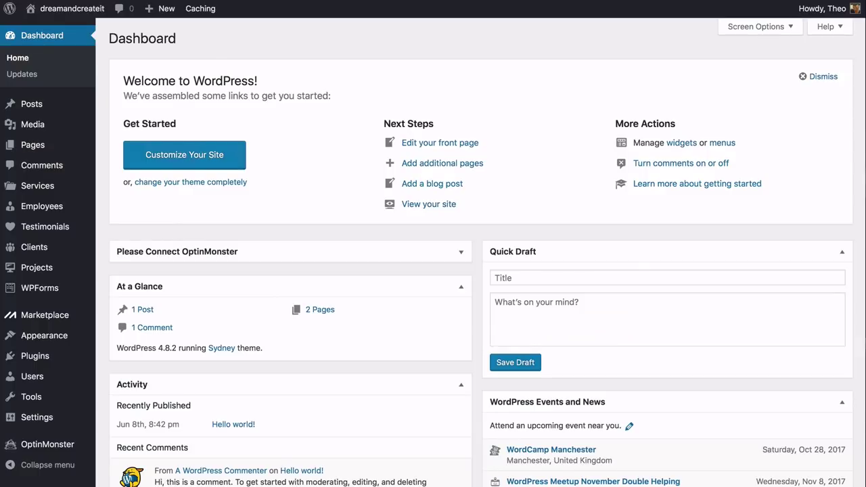
In Customizer's Site title/tagline/logo panel, select Logomakr_8OvaMp.png as the logo, then remove it
mouse_move(82, 338)
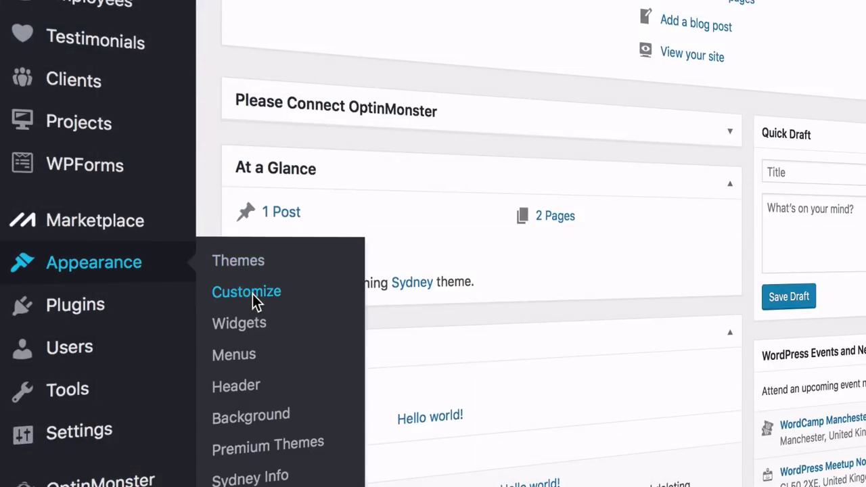
click(253, 300)
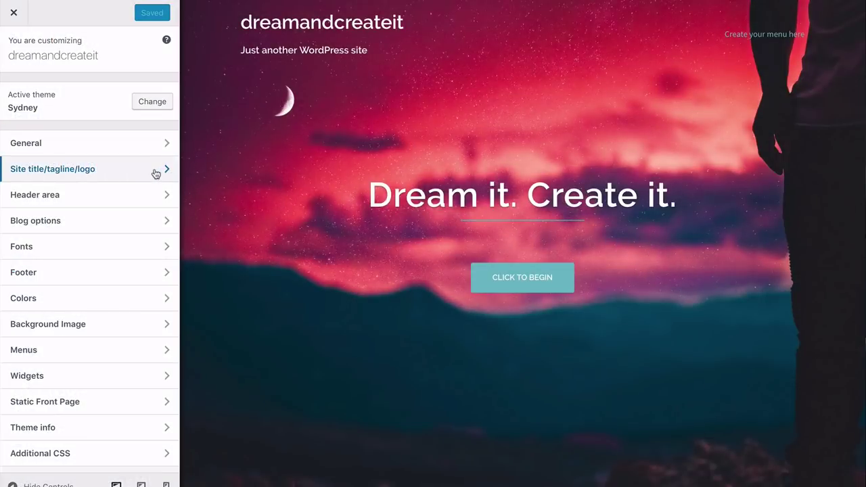
click(155, 172)
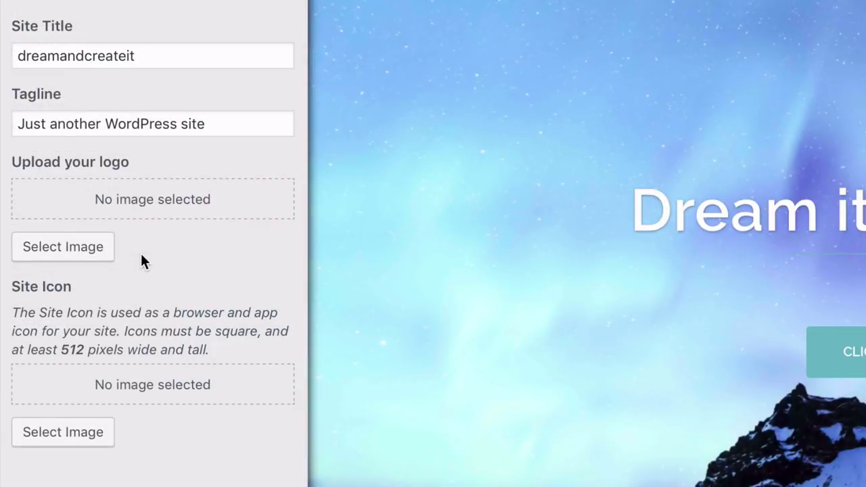
click(69, 253)
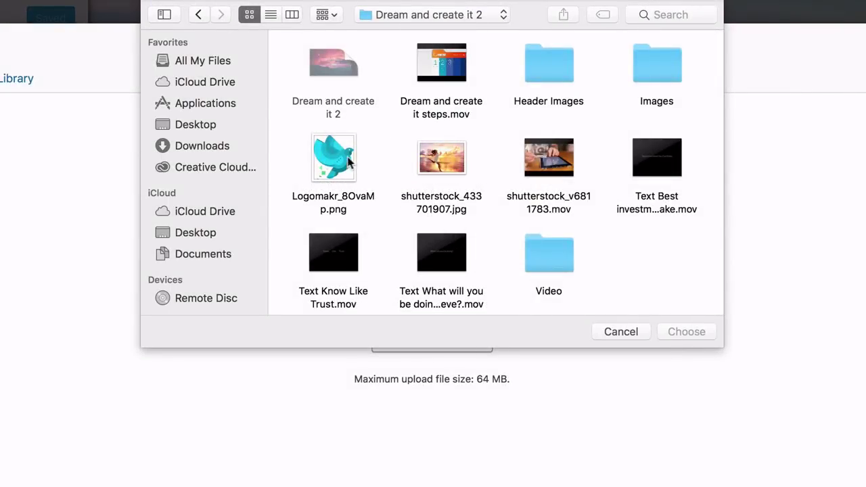
click(342, 161)
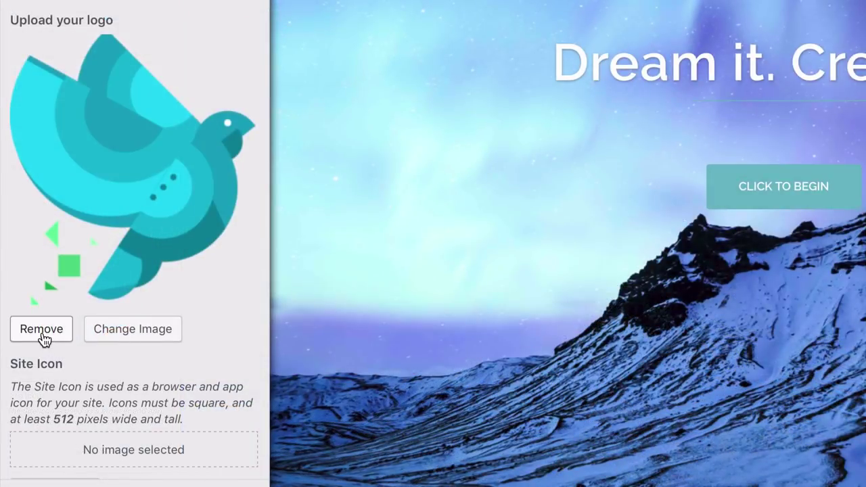
click(42, 331)
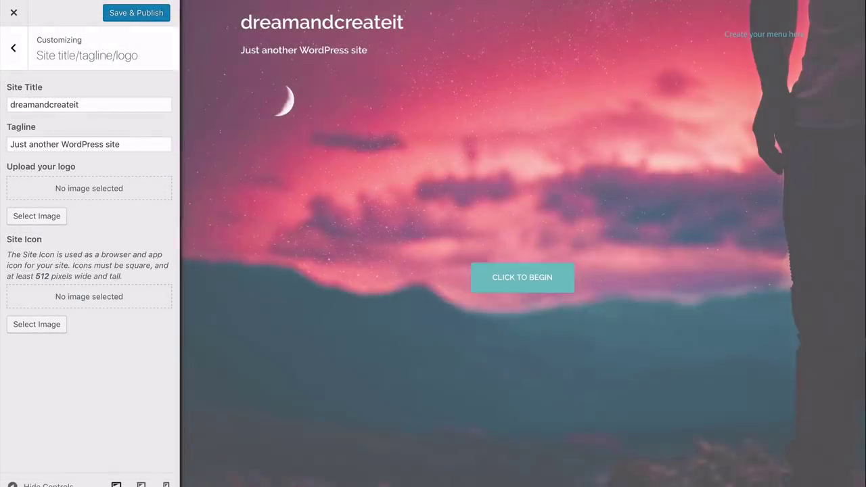
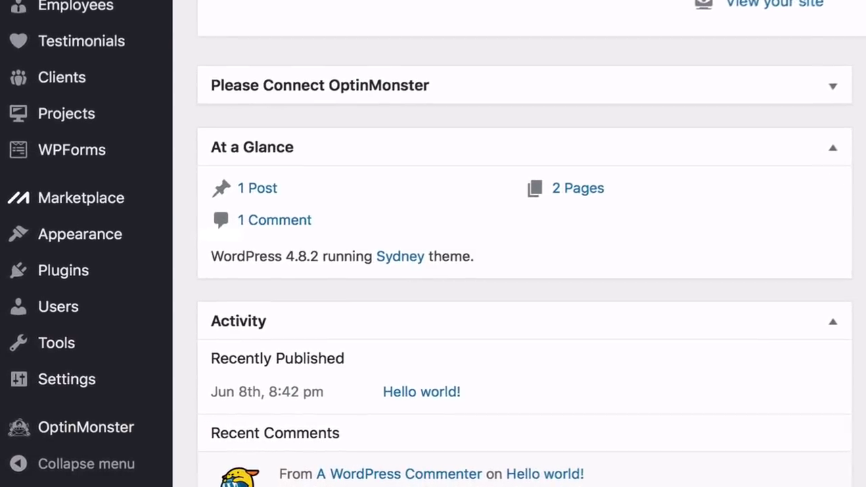
Search for 'simple custom css', then install and activate the Simple Custom CSS and JS plugin
mouse_move(149, 266)
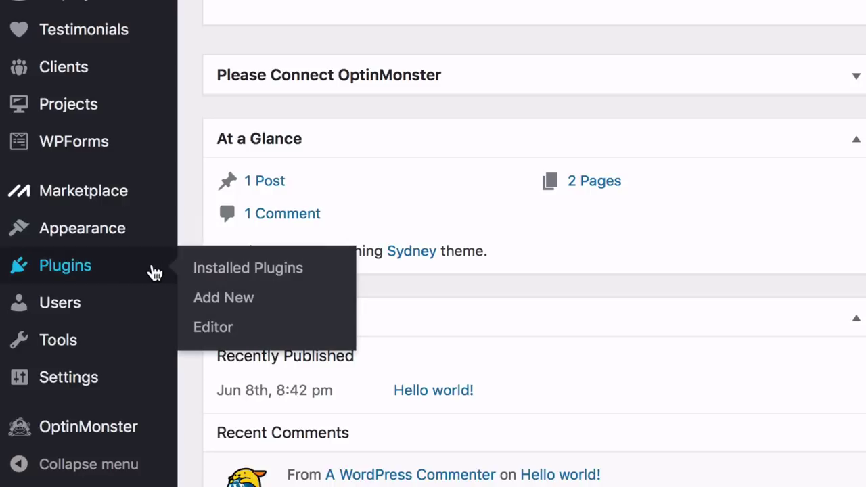
click(224, 299)
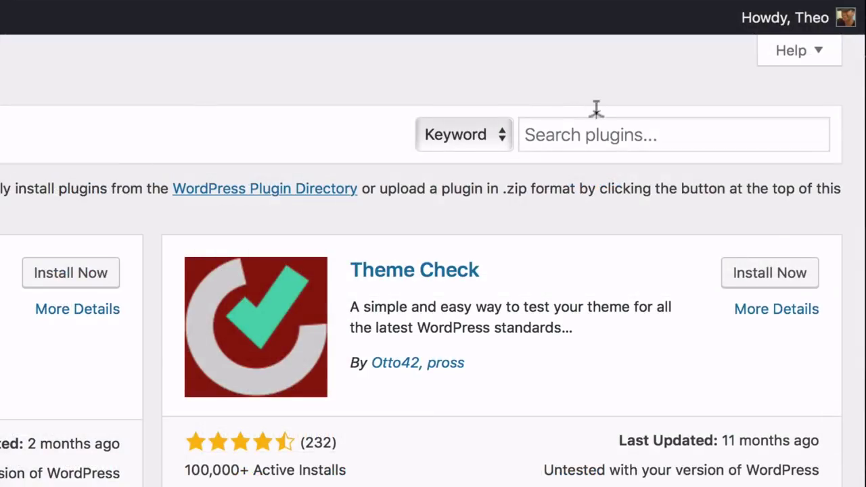
click(586, 126)
text(simpl)
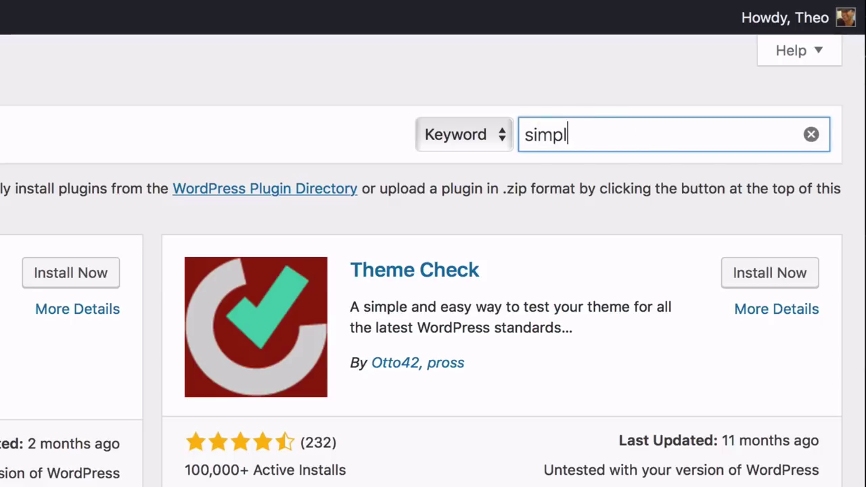
text(e custom css)
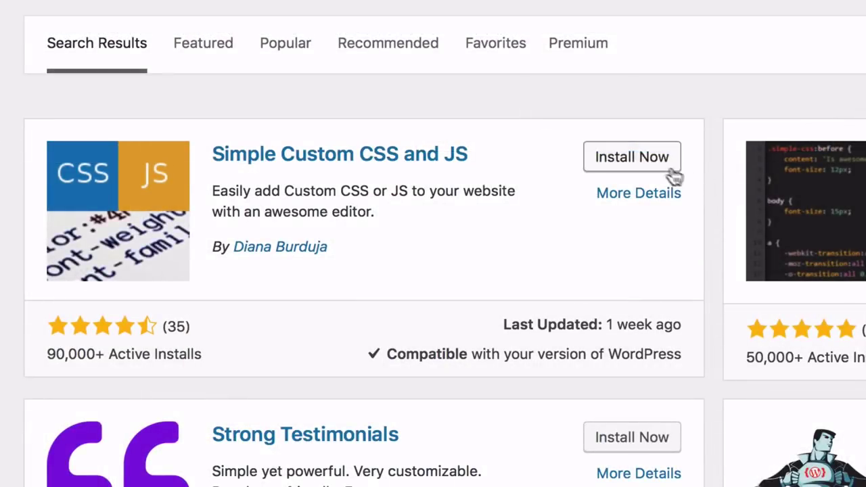
click(640, 171)
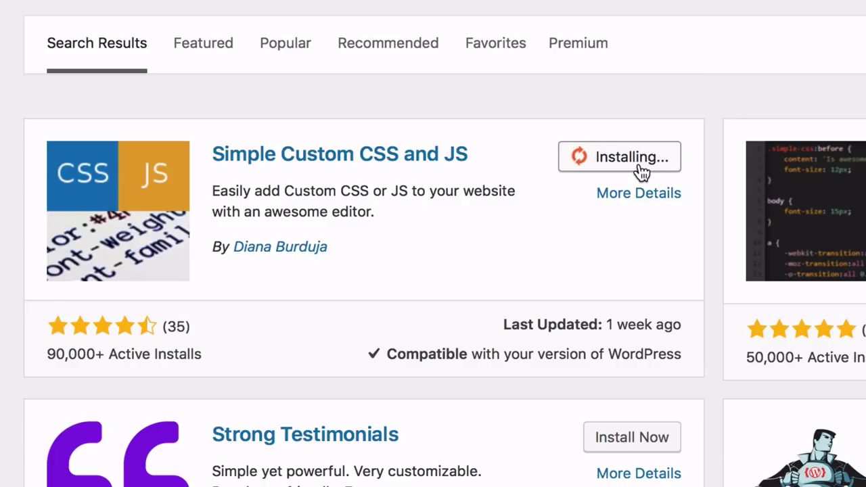
click(641, 172)
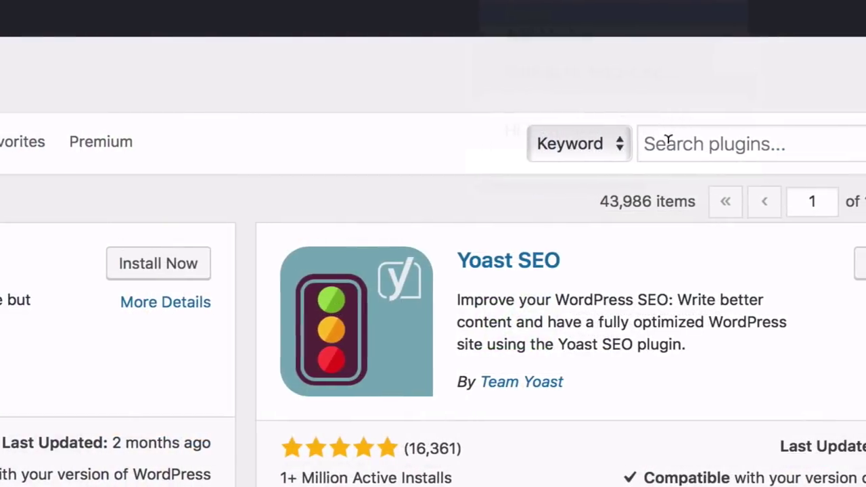
Search 'siteorigin widgets bundle', then install and activate the SiteOrigin Widgets Bundle plugin
click(694, 67)
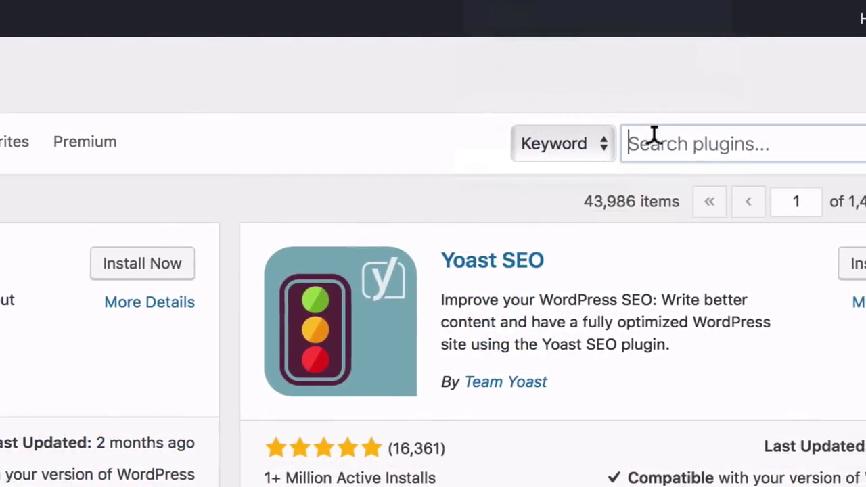
text(site origi)
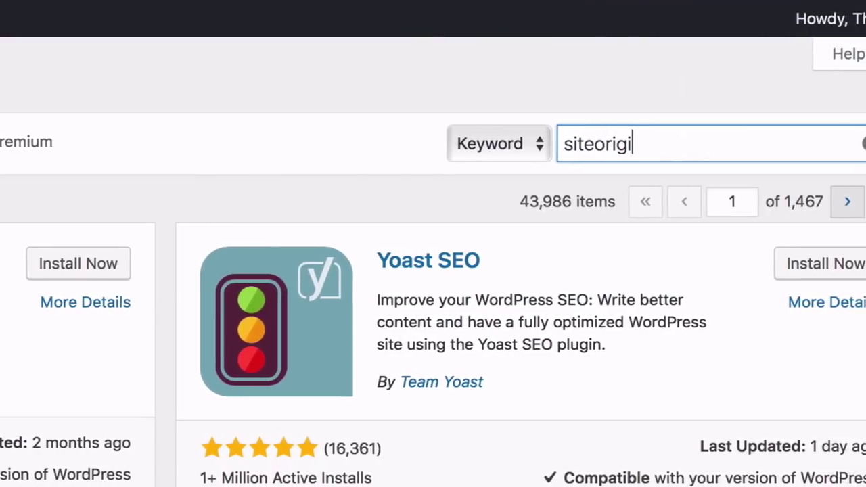
text(n widgets bu)
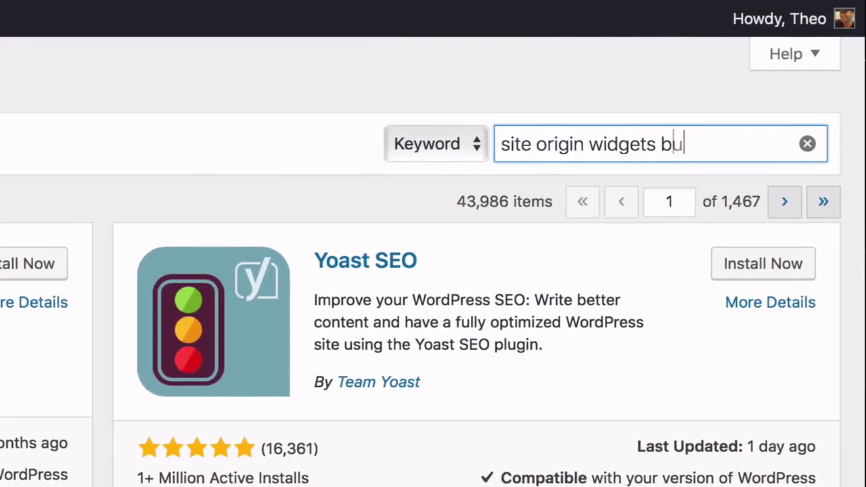
text(ndle)
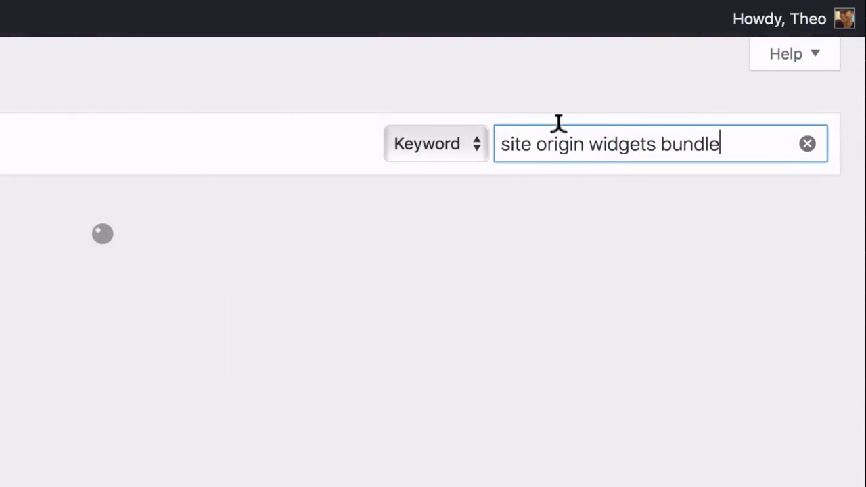
click(534, 143)
key(BackSpace)
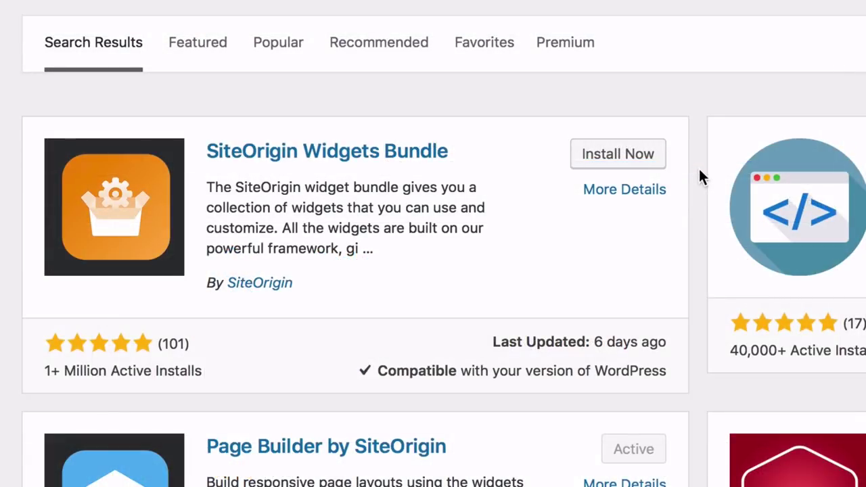
click(655, 159)
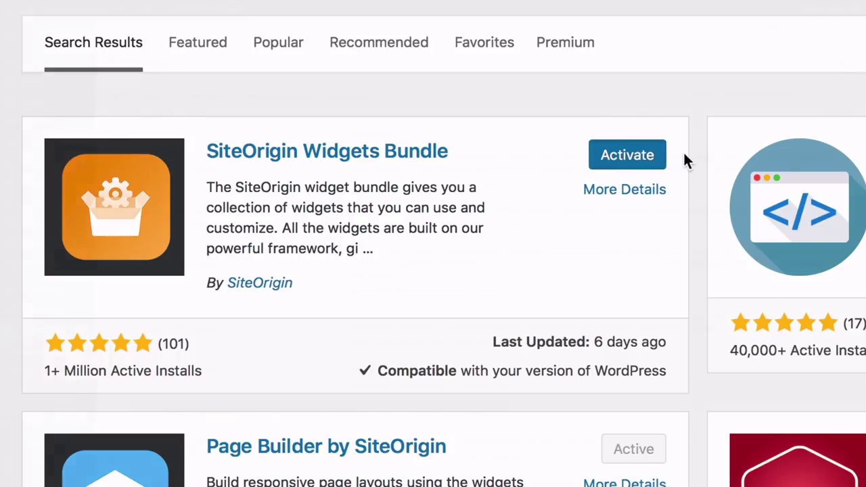
click(657, 157)
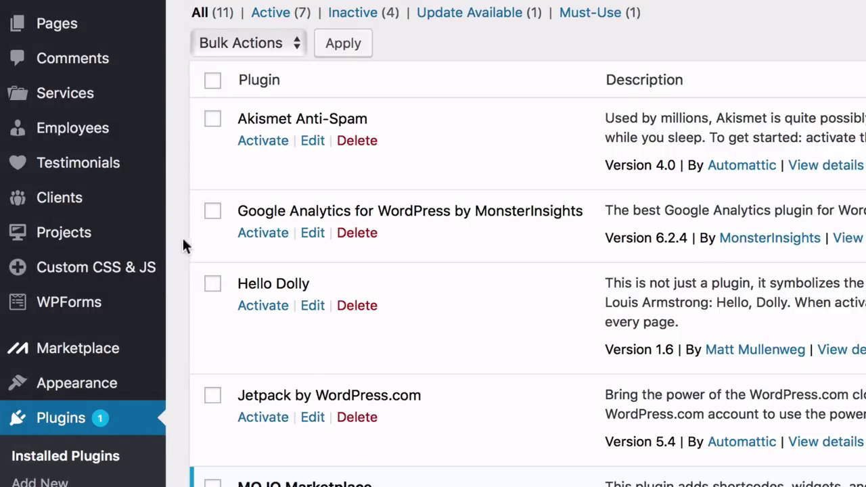
Create a new snippet through Custom CSS & JS > Add Custom CSS
mouse_move(155, 266)
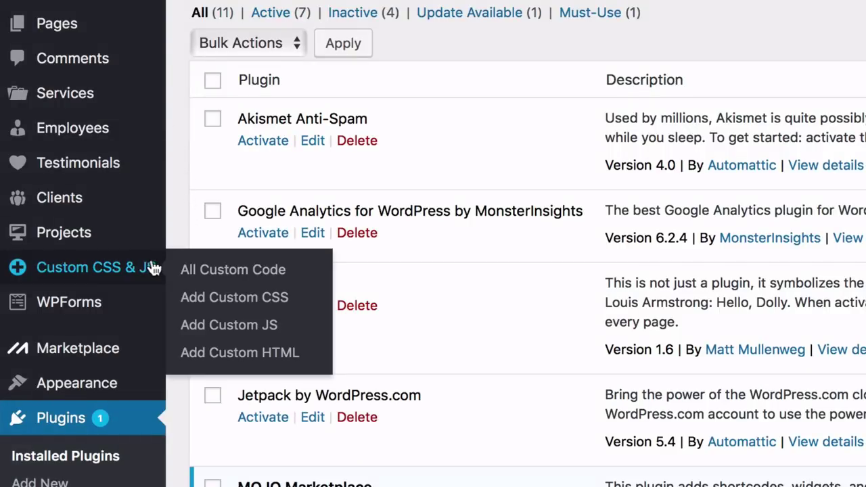
click(223, 303)
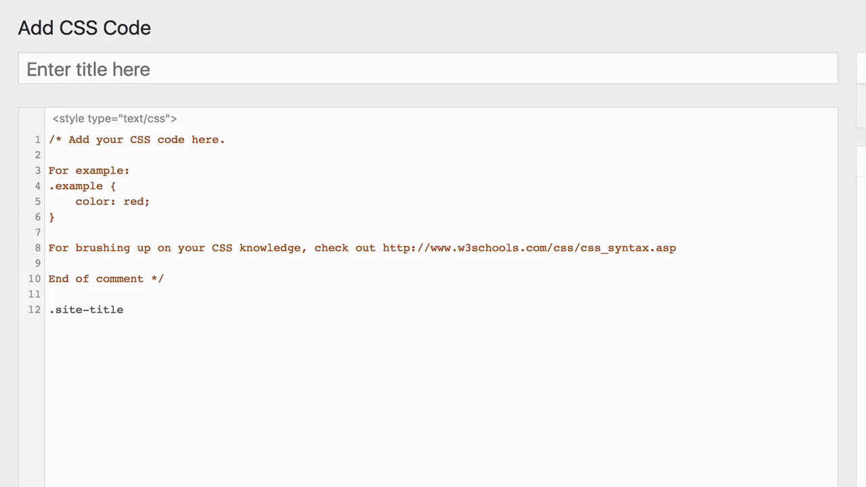
Add .site-description with text-indent -9999px, publish, and title it 'Site title and tagline'
key(Return)
text(.site-description{   )
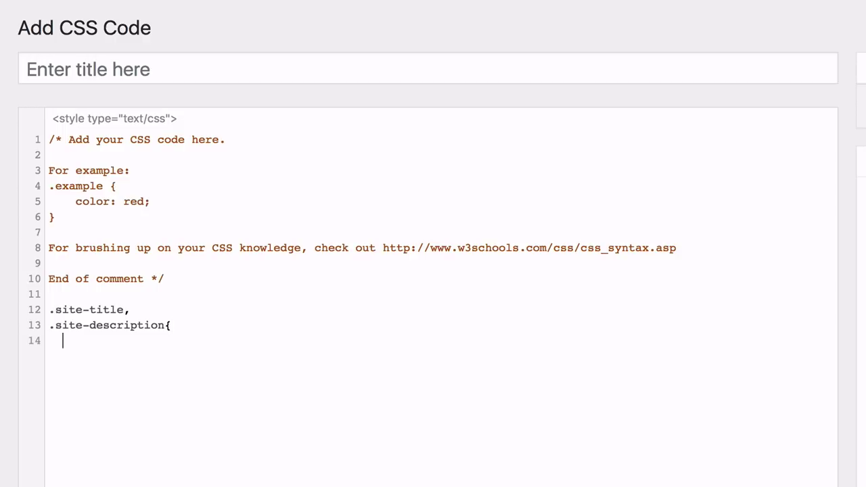
text(text-indent)
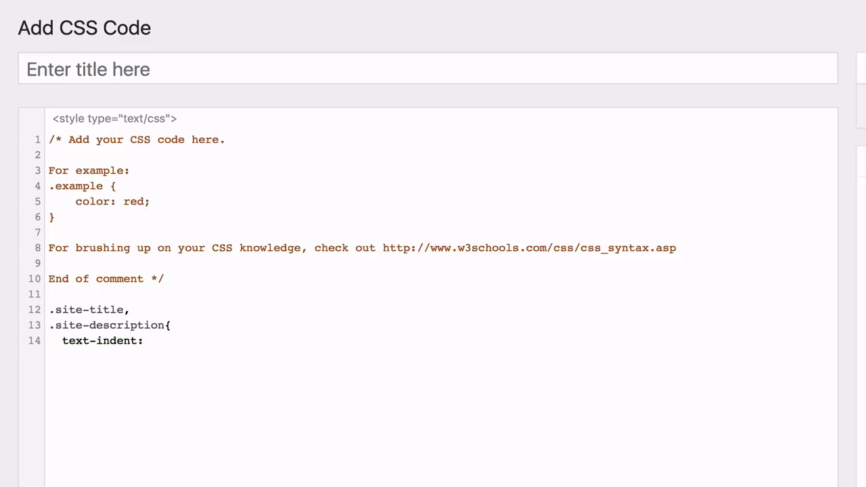
text(: -9999px;)
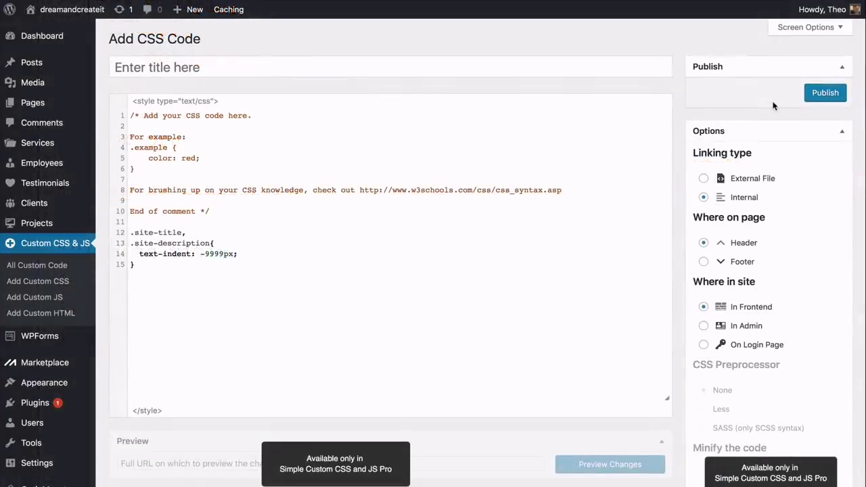
click(822, 93)
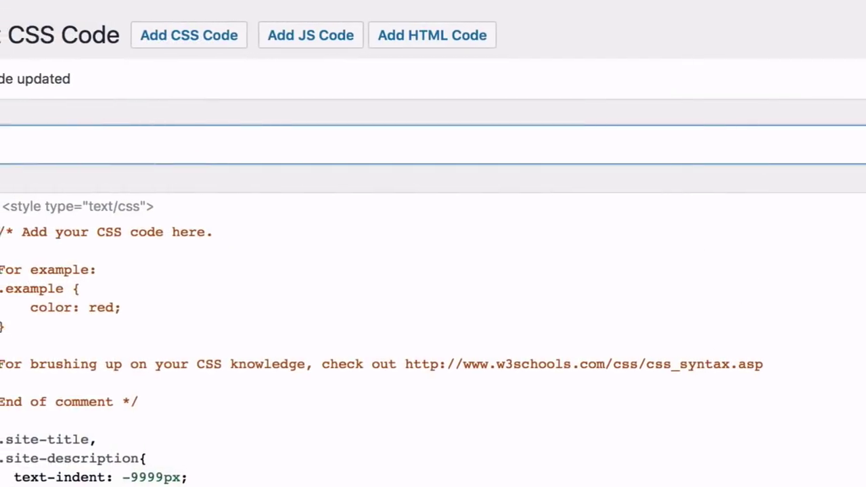
text(Site tit)
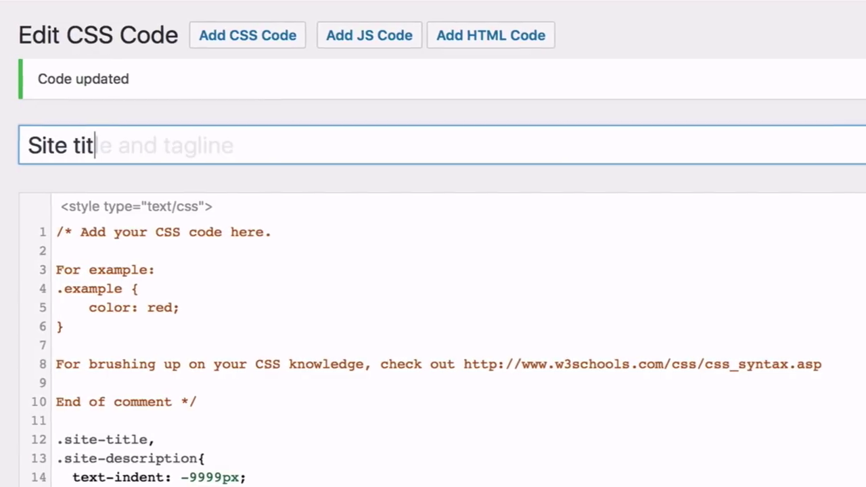
text(le and tagline)
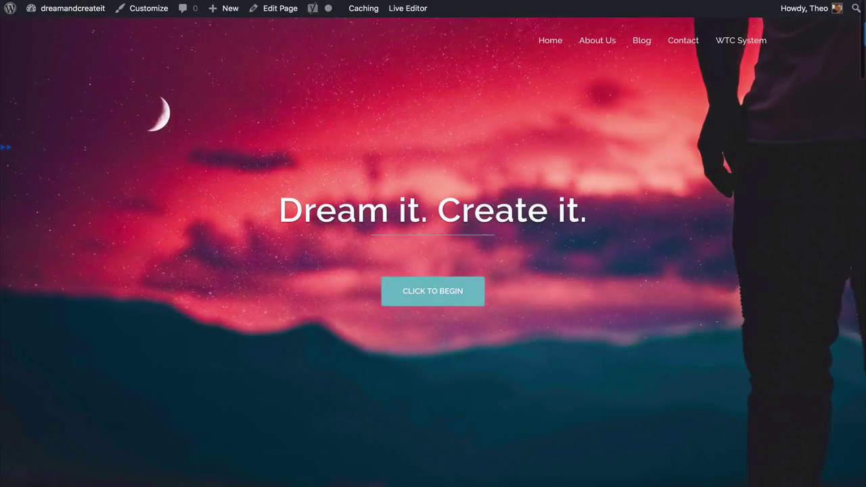
Scroll down the live home page to review its sections
scroll(433, 243, down, 5)
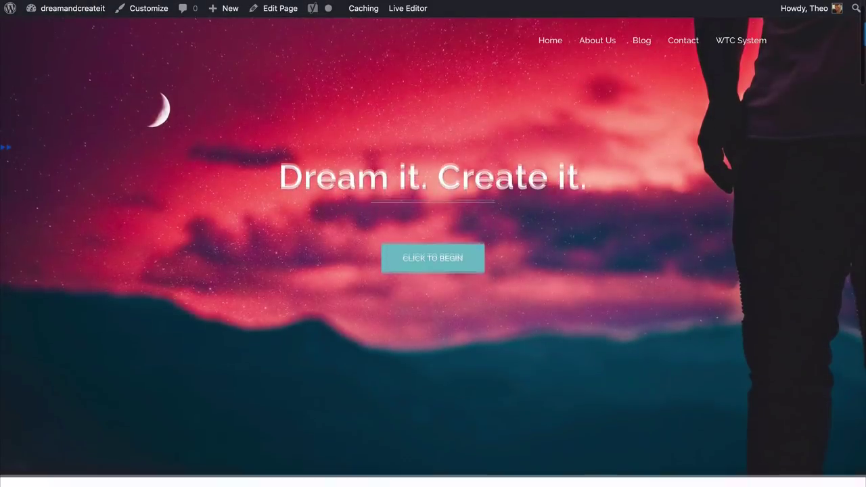
scroll(433, 243, down, 5)
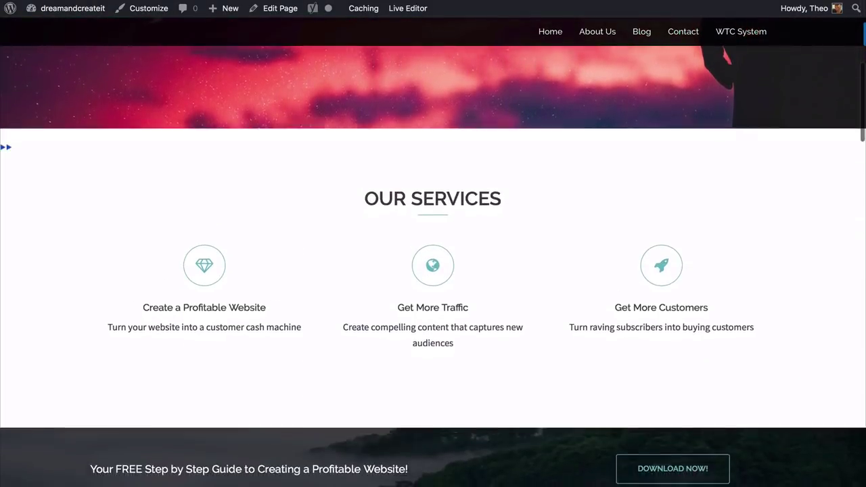
scroll(433, 244, down, 5)
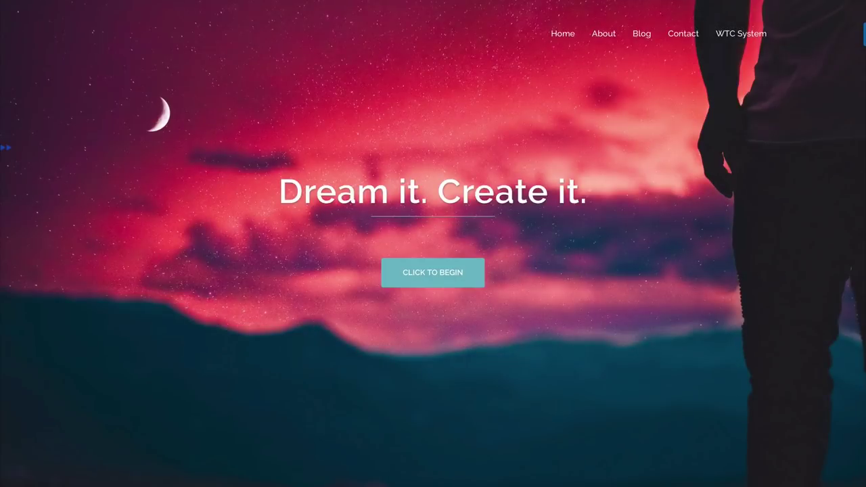
scroll(433, 243, down, 4)
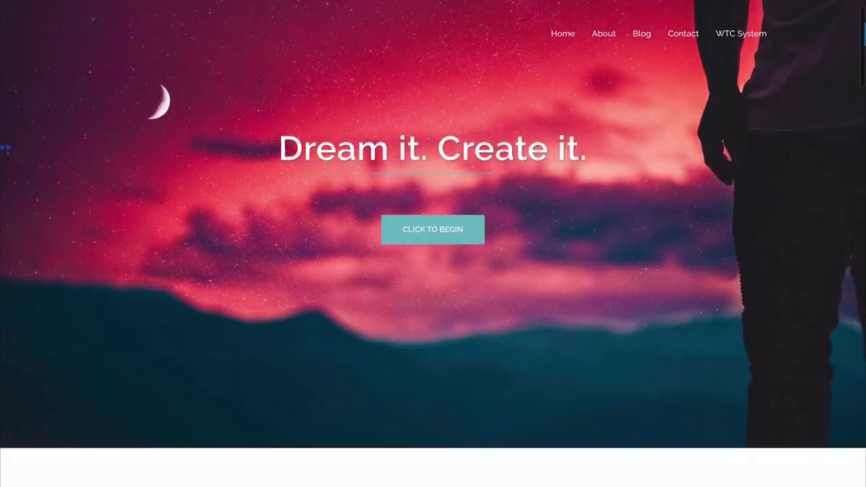
scroll(433, 244, down, 2)
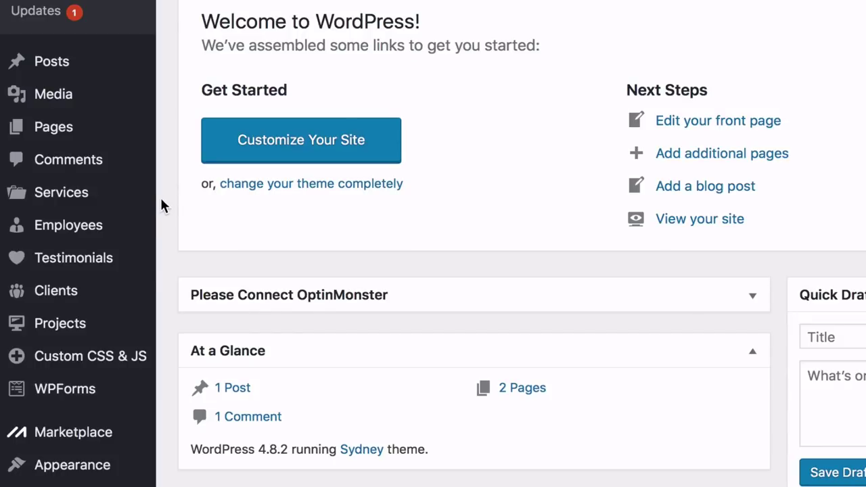
Add a service 'Get More Customers' with the body 'Turn raving subscribers into buying customers'
mouse_move(128, 199)
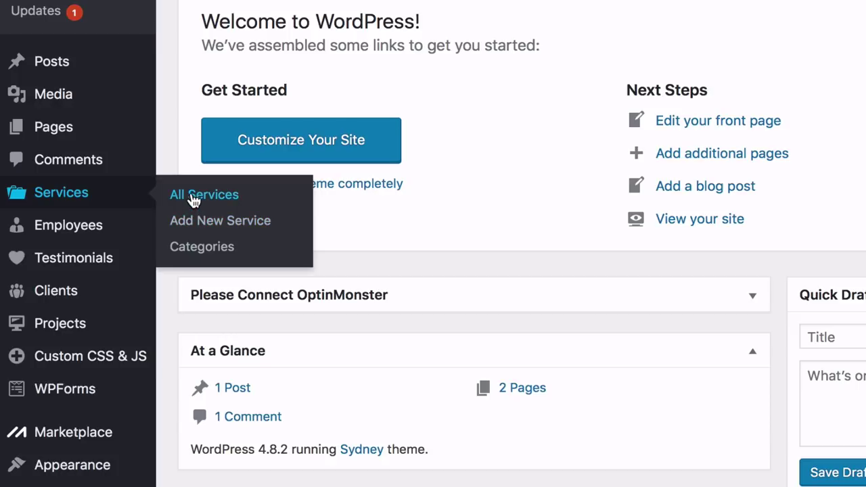
mouse_move(76, 303)
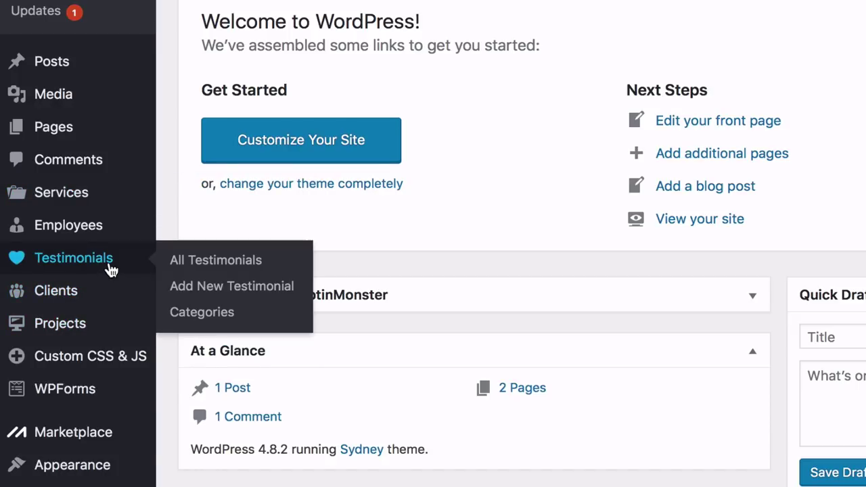
mouse_move(110, 238)
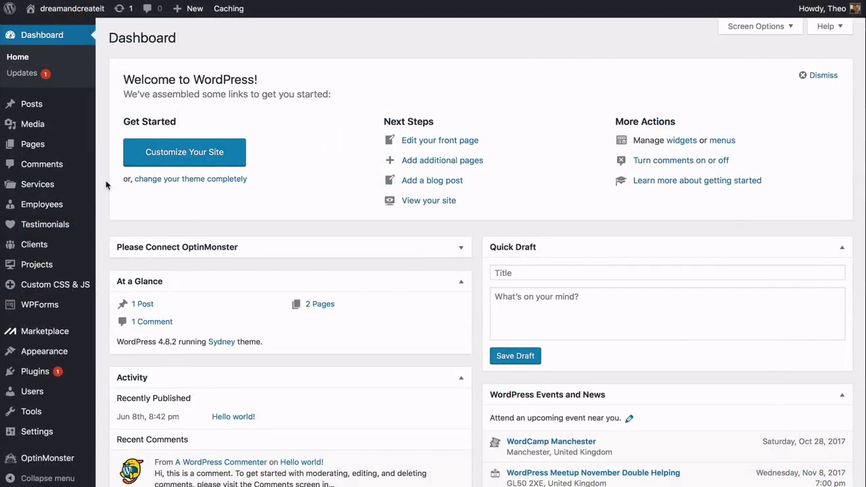
mouse_move(59, 188)
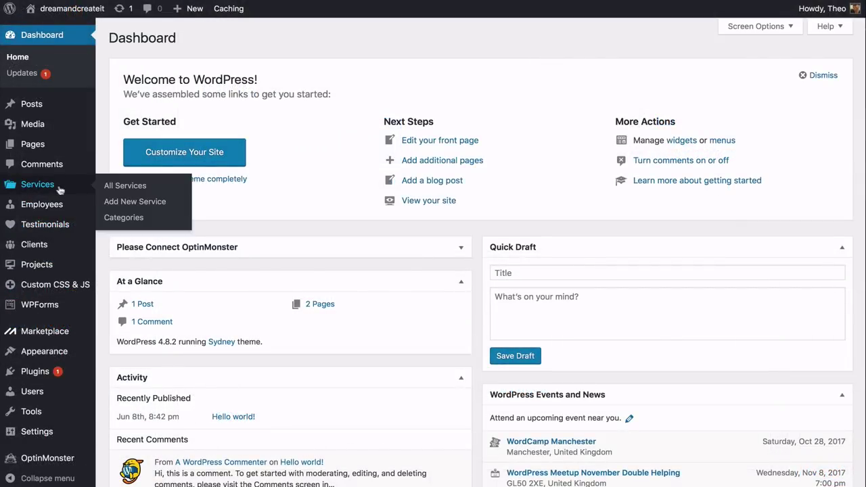
click(123, 203)
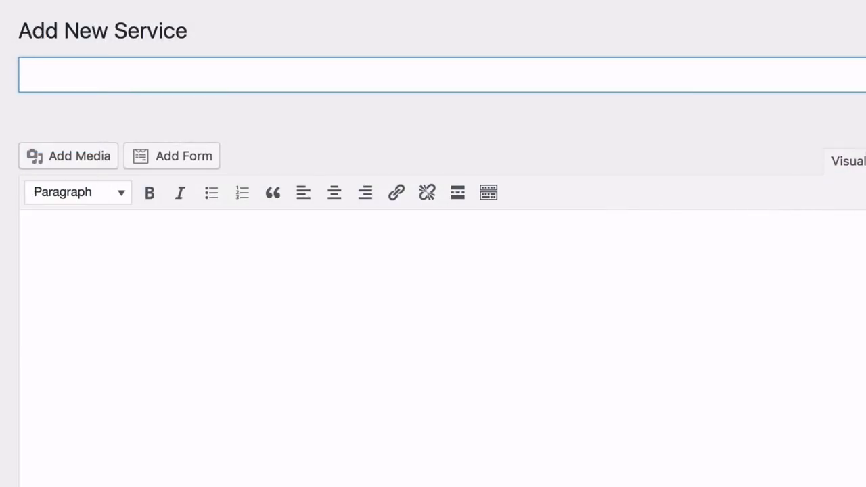
text(Get More Customers)
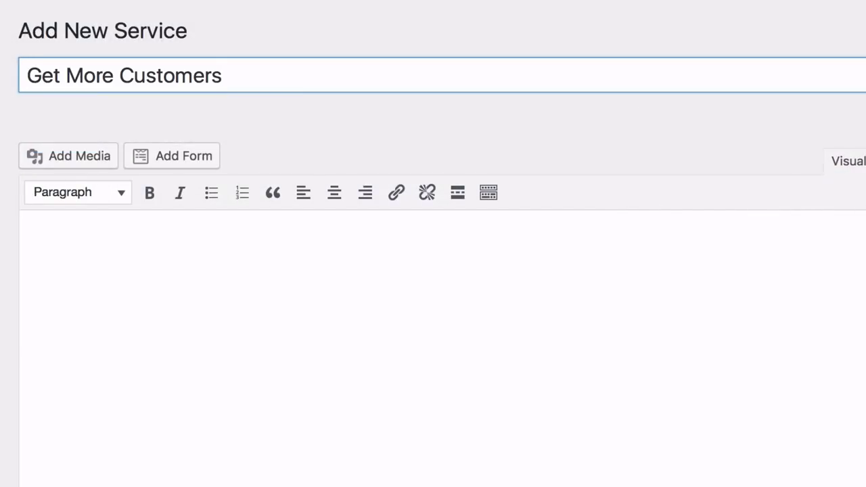
click(29, 245)
text(Turn raving subscribers into buying customers)
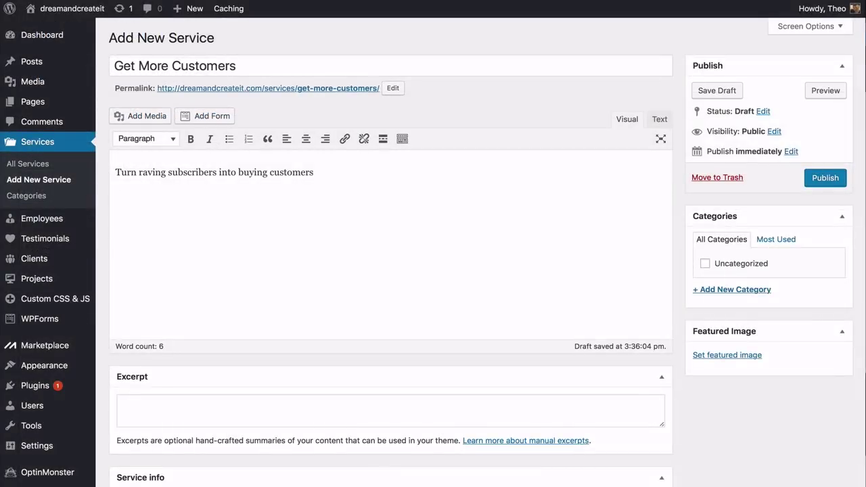
scroll(390, 270, down, 3)
scroll(391, 270, down, 2)
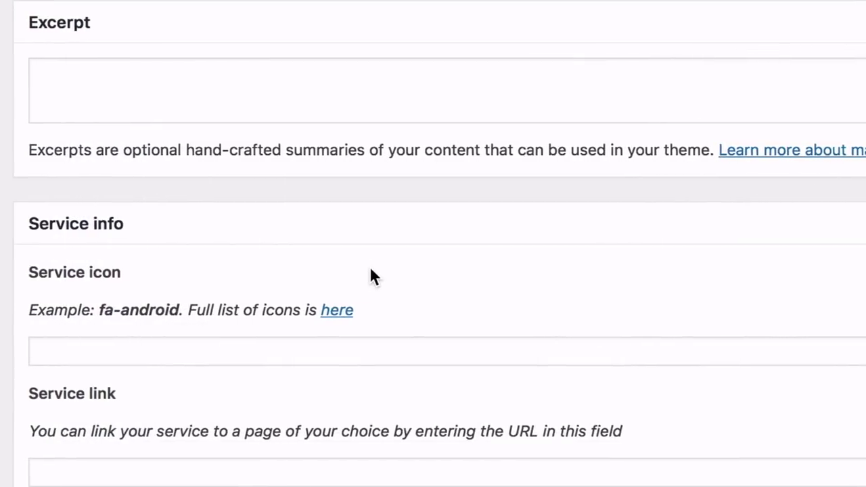
Find fa-rocket in the Font Awesome 4.7.0 icon list and select its name
click(349, 314)
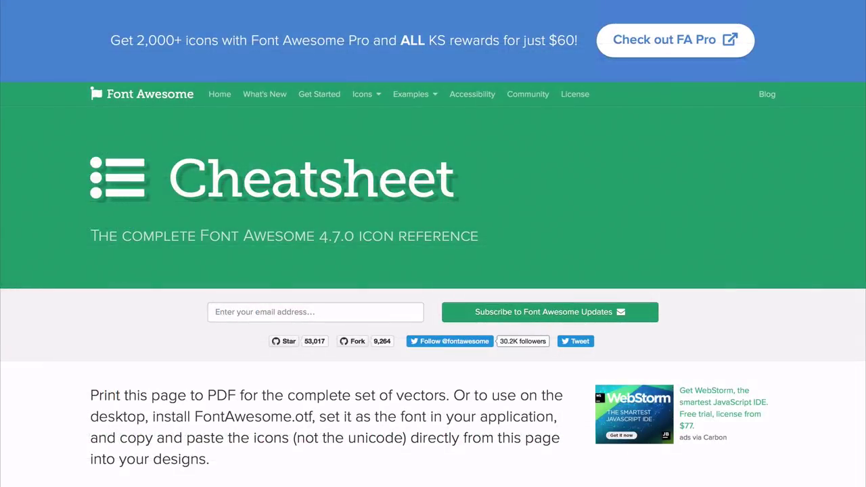
scroll(433, 244, down, 10)
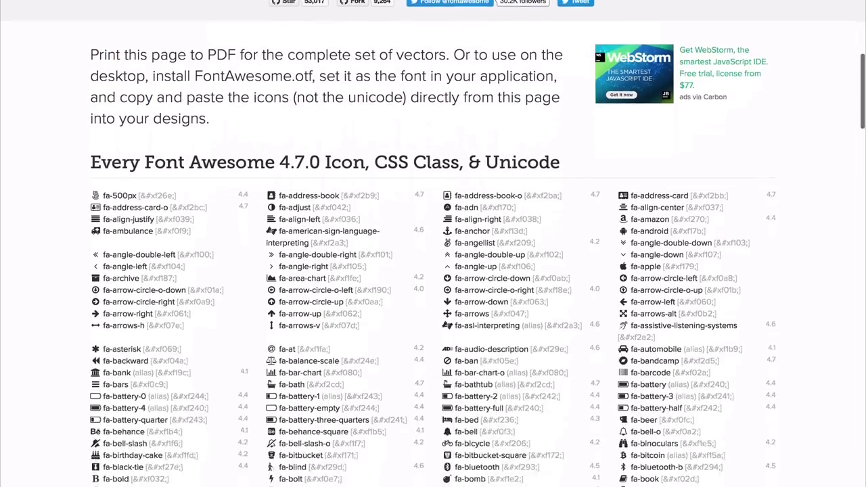
scroll(433, 243, down, 1)
scroll(433, 271, down, 1)
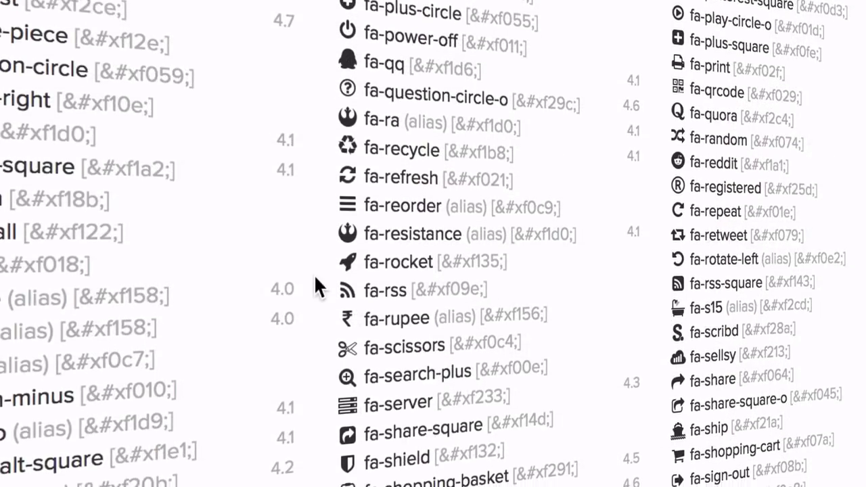
drag(365, 211, 425, 201)
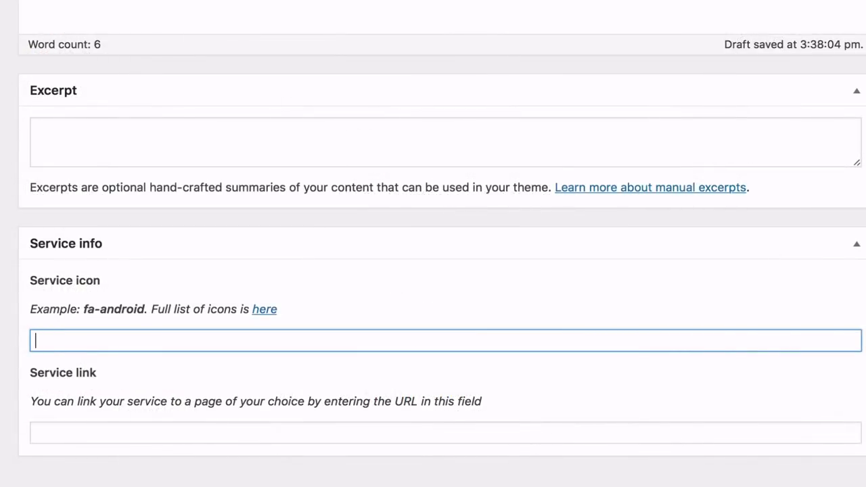
Set the service icon to fa-rocket, create a Services category, and publish
text(fa-rocket)
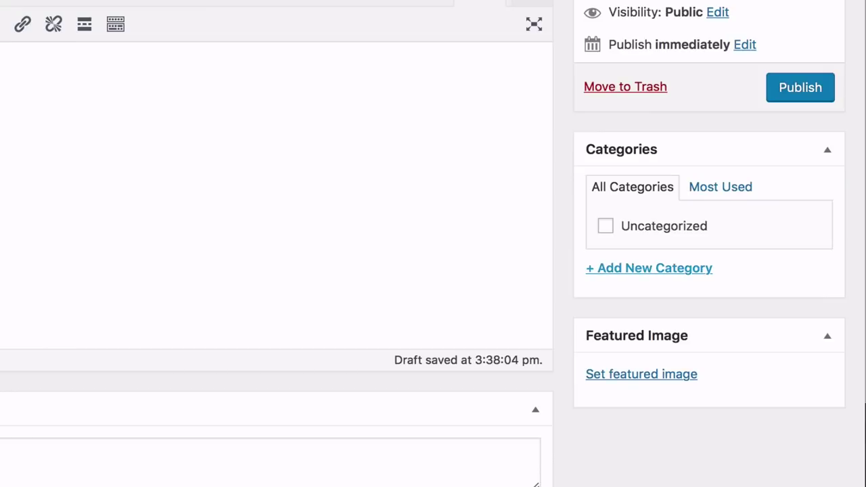
click(628, 270)
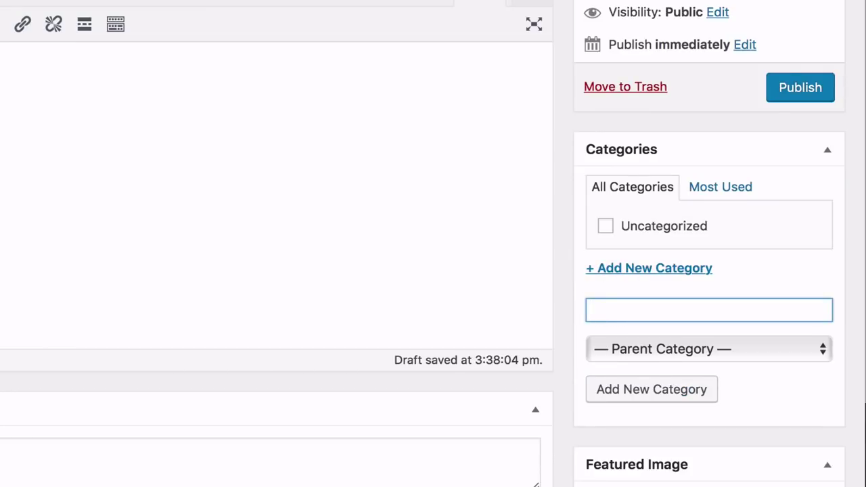
text(Services)
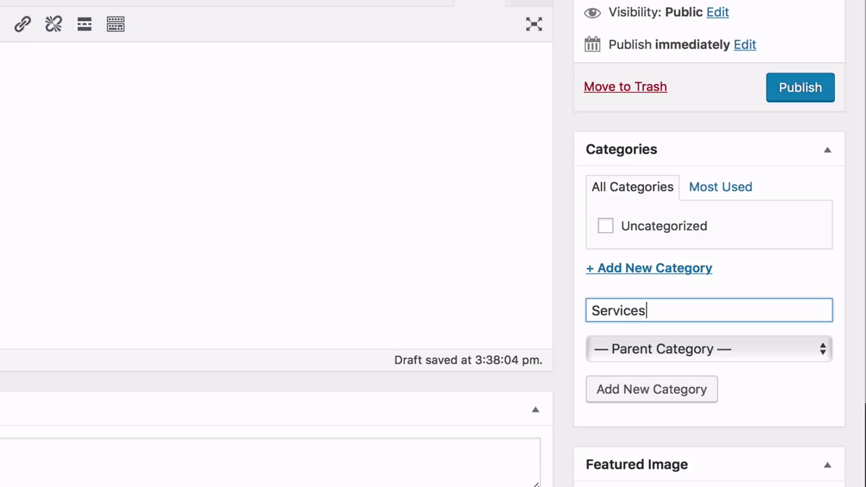
key(Return)
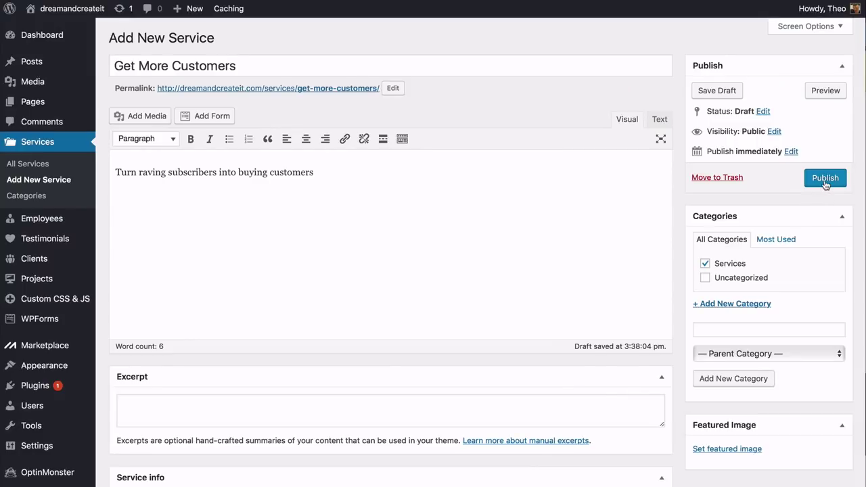
click(825, 179)
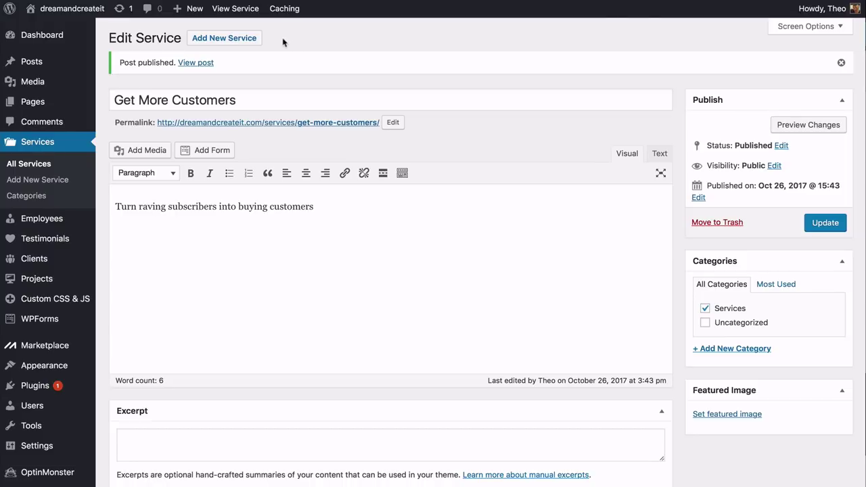
Add the 'Get More Traffic' service with its pasted description, filed under Services
click(224, 38)
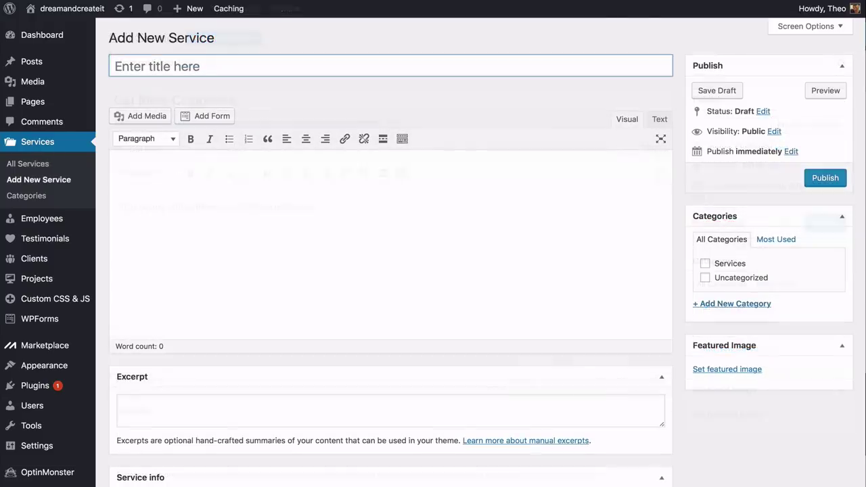
text(Get More Traffic)
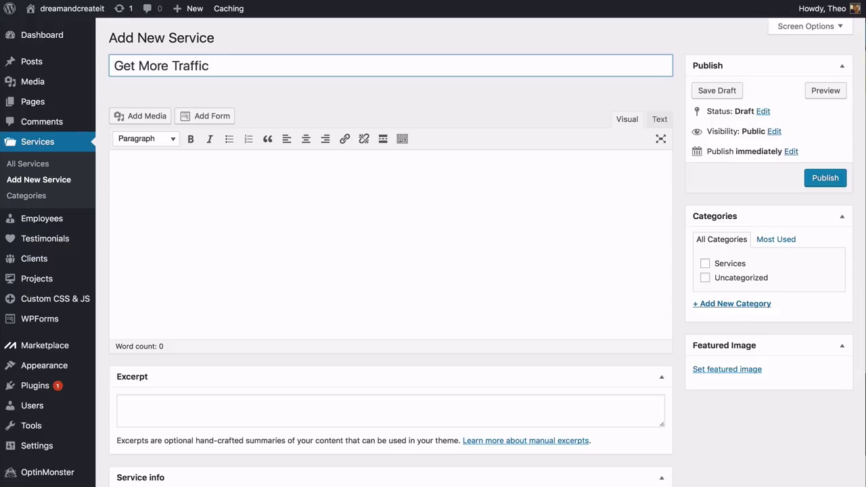
key(Tab)
text(Create compelling content that captures new audiences)
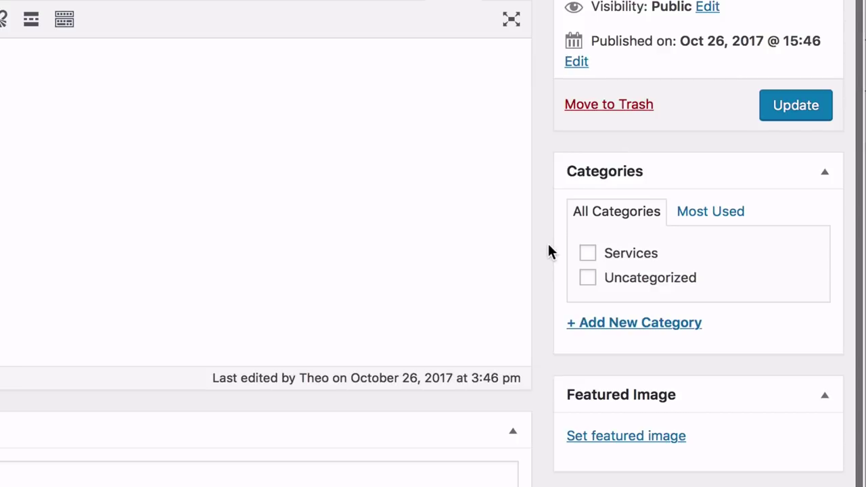
click(587, 255)
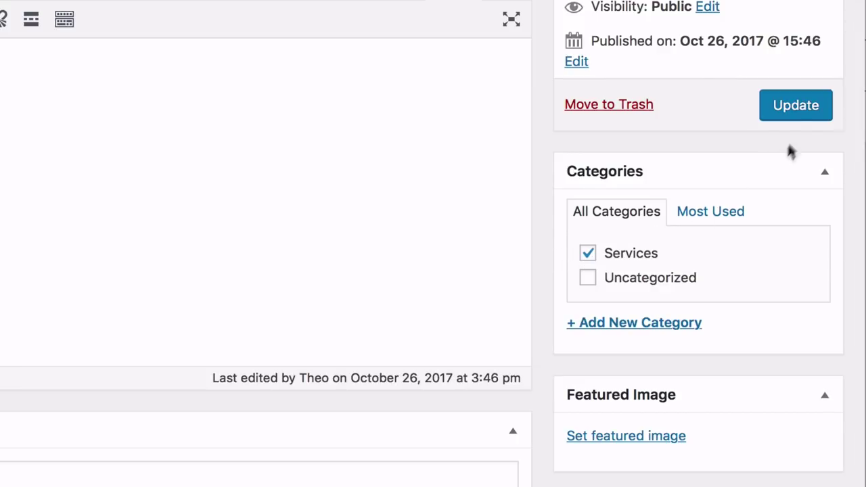
click(800, 113)
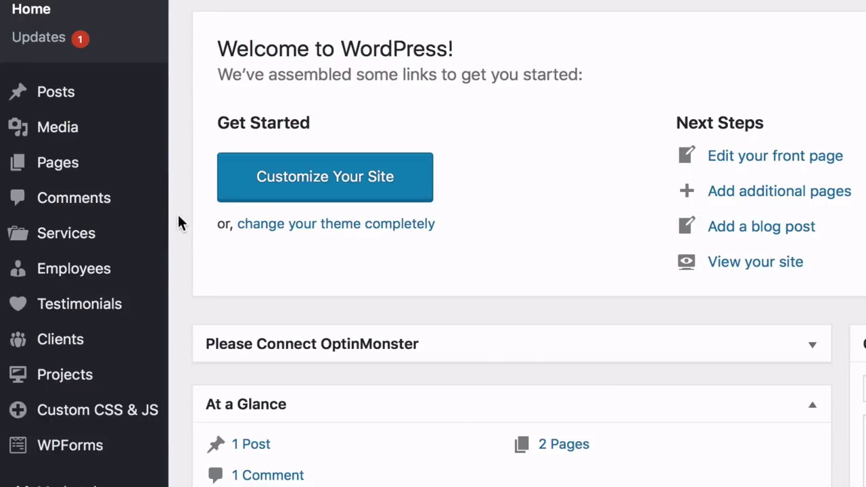
Show the All Services list from the Services menu
mouse_move(149, 239)
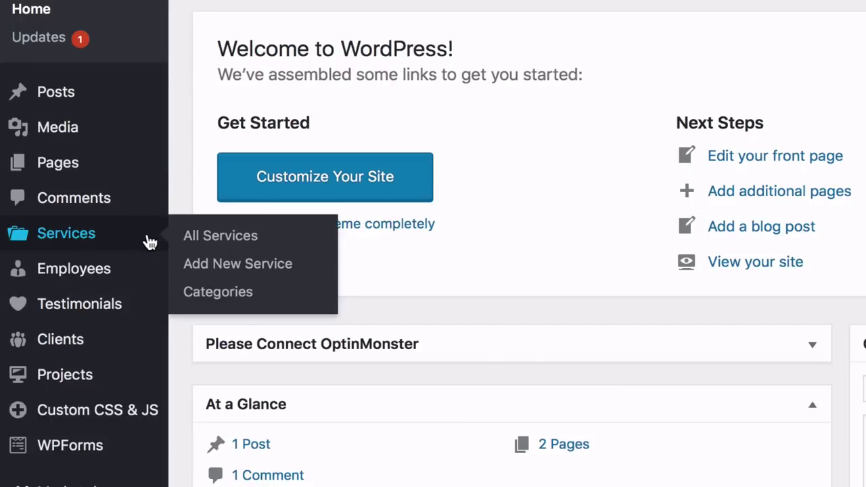
click(203, 243)
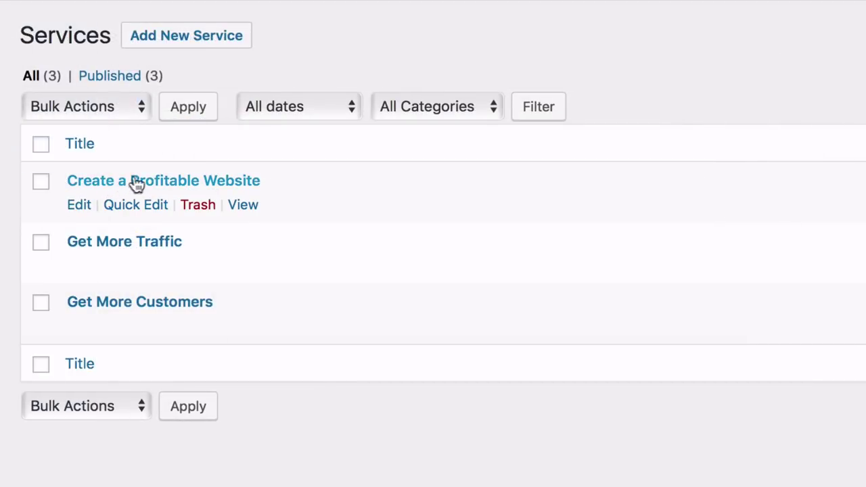
Check that the Create a Profitable Website service carries the Services category
click(134, 207)
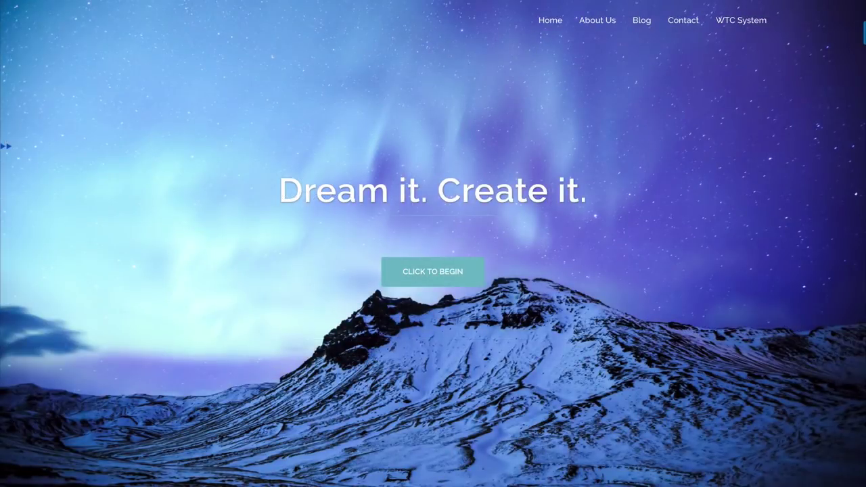
scroll(433, 243, down, 5)
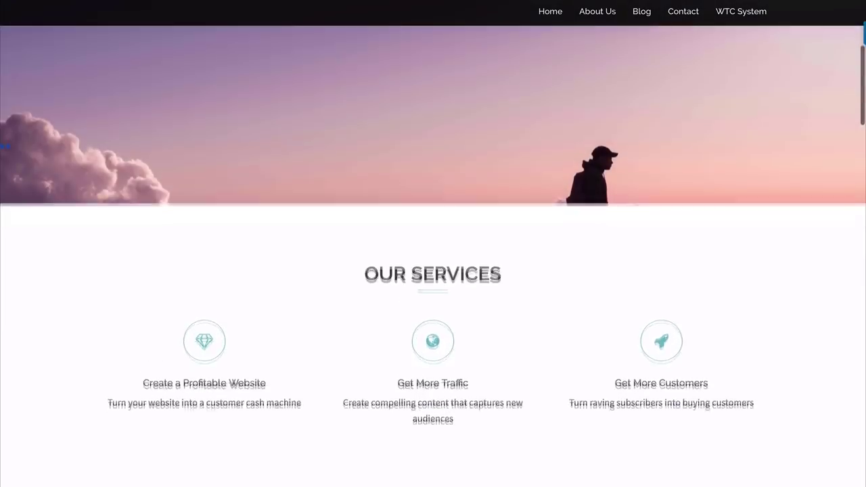
scroll(433, 243, down, 2)
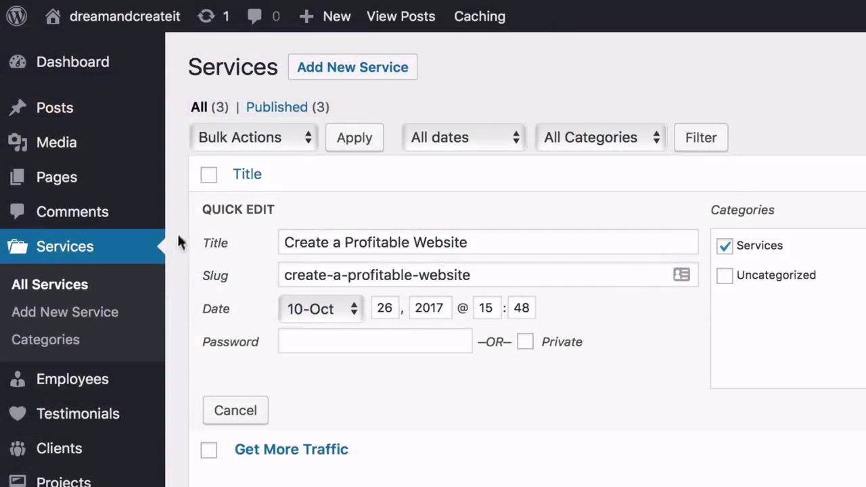
Go to the All Pages list in the admin
mouse_move(134, 186)
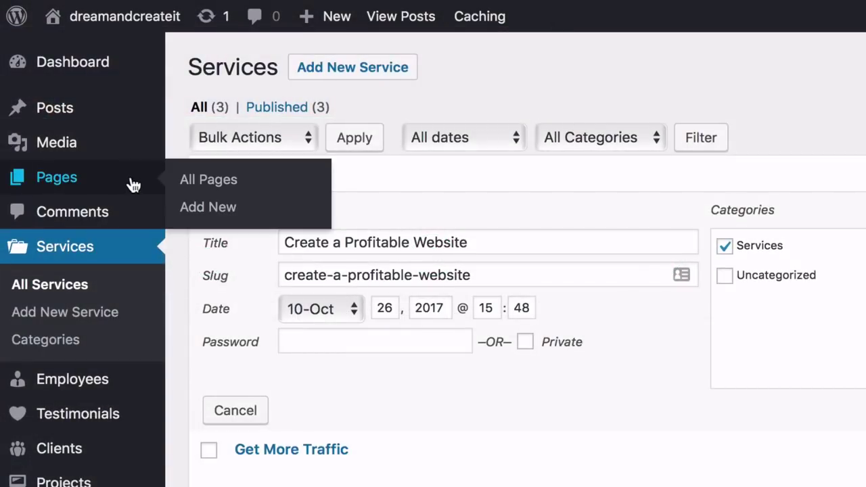
click(200, 179)
mouse_move(33, 253)
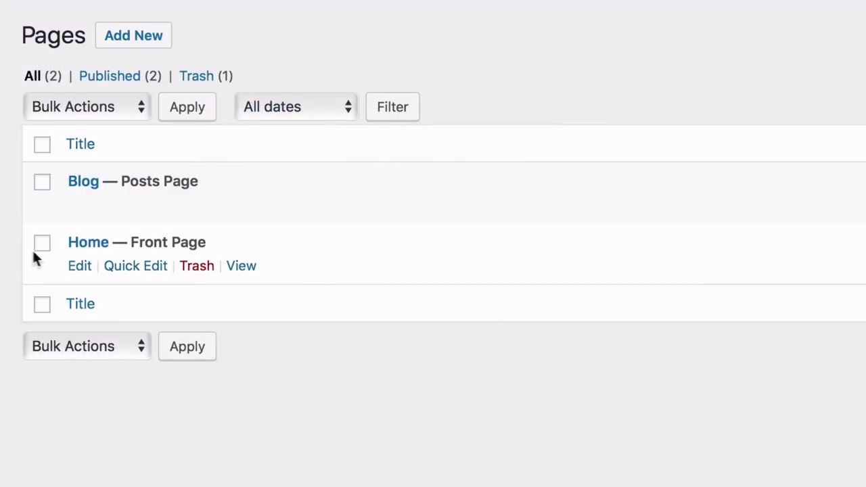
Open the Home page in Page Builder and scroll through its five section rows
click(80, 269)
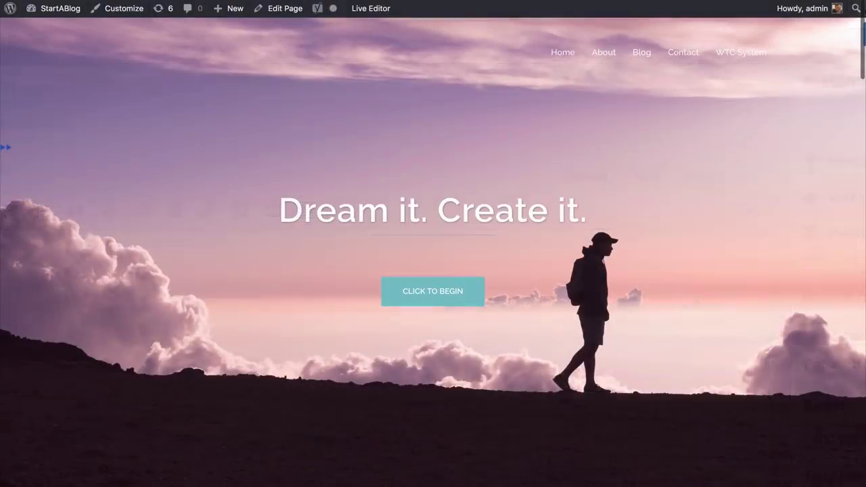
scroll(433, 243, down, 1)
scroll(433, 271, down, 5)
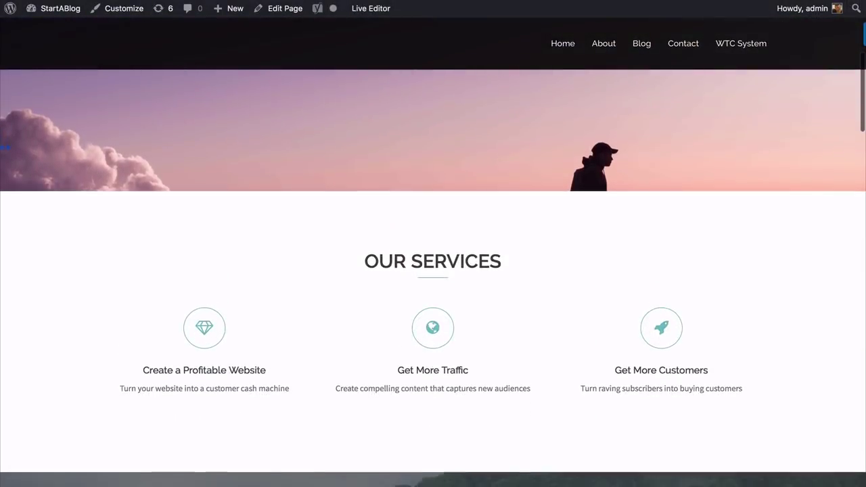
scroll(433, 270, down, 2)
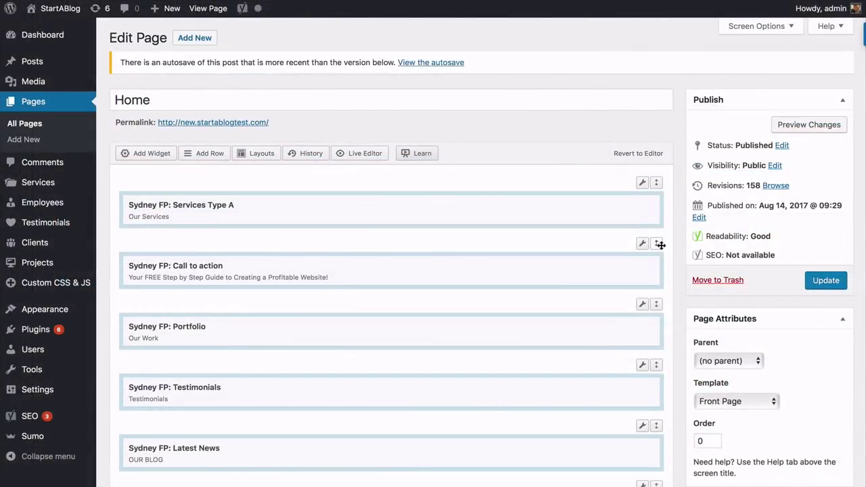
Move the Call to action row above Services Type A and update the Home page
drag(659, 237, 663, 184)
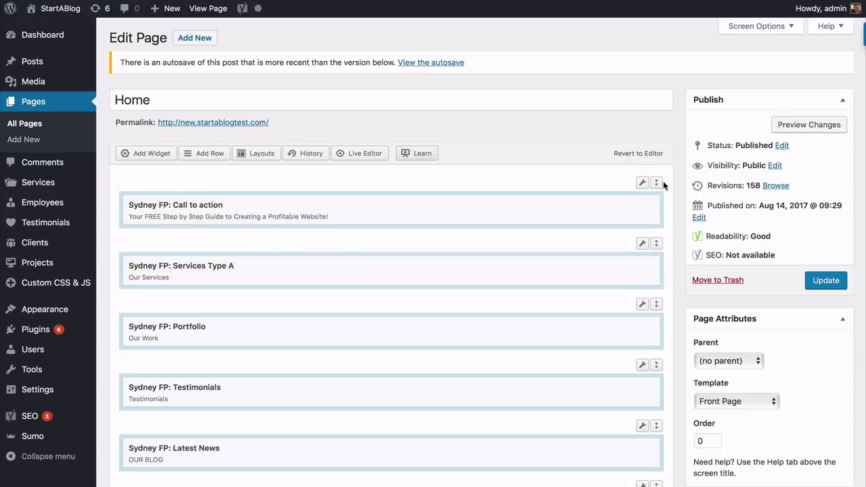
click(823, 284)
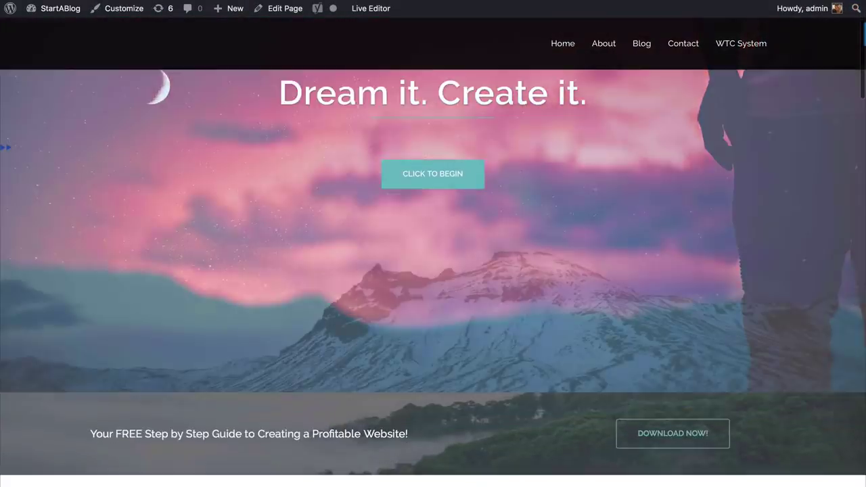
scroll(433, 270, down, 5)
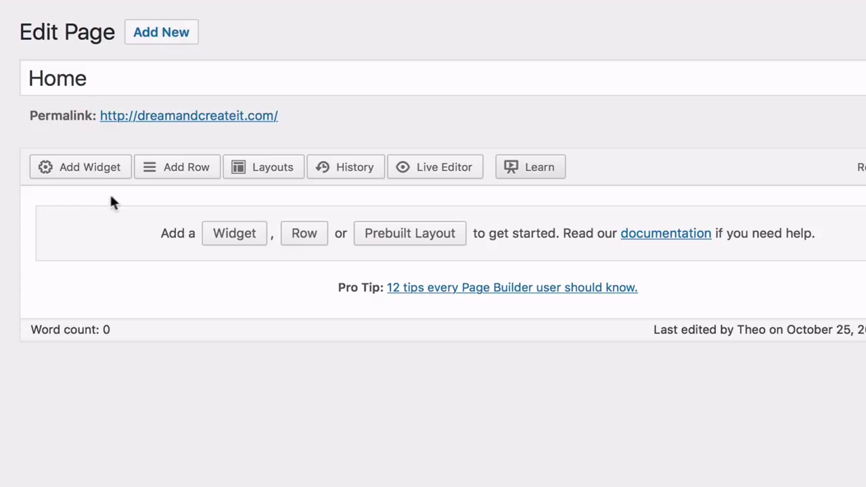
Insert a new row set to 1 column into the empty Home layout
click(173, 170)
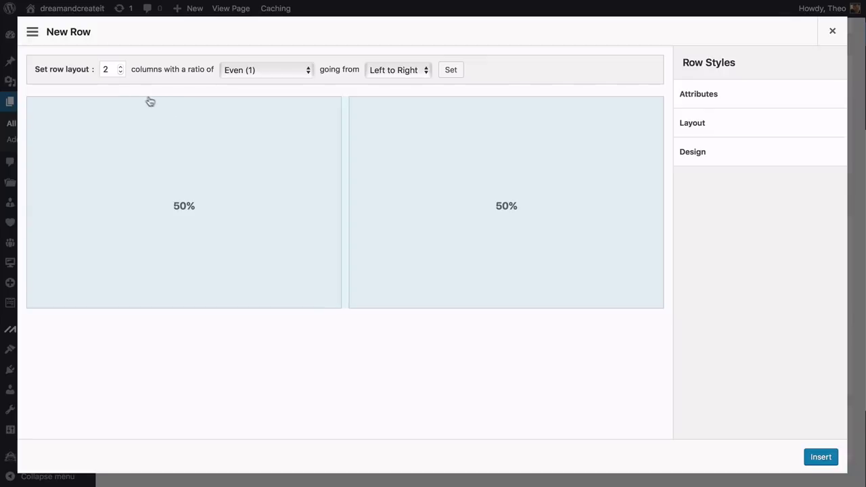
click(120, 71)
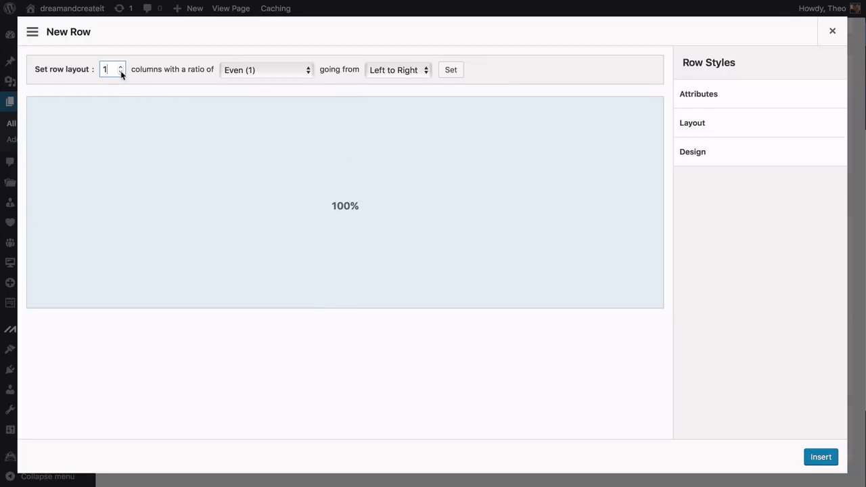
click(121, 67)
click(120, 67)
click(121, 66)
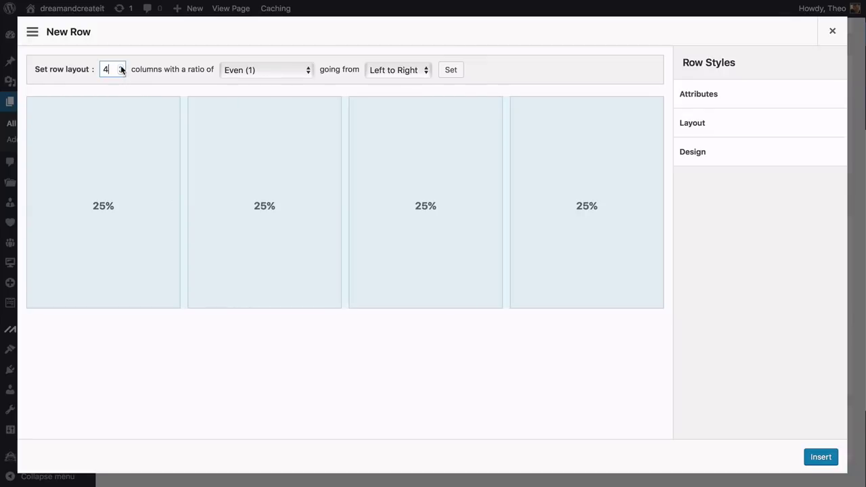
click(120, 72)
click(120, 72)
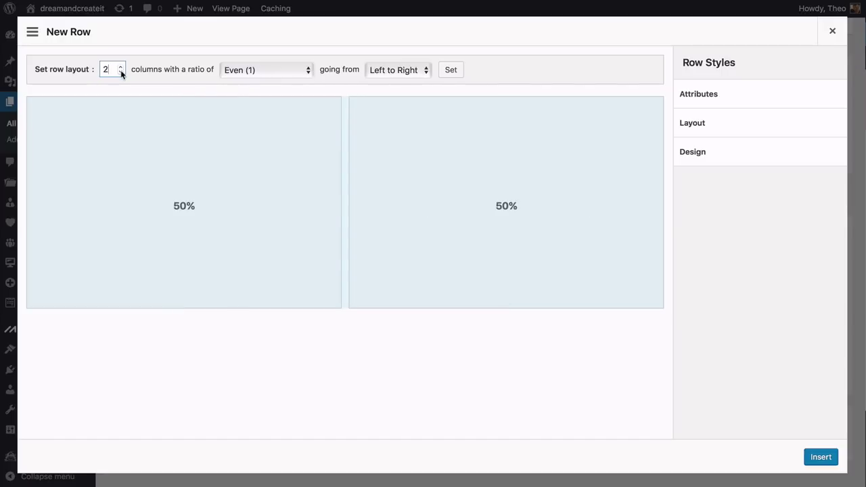
click(121, 71)
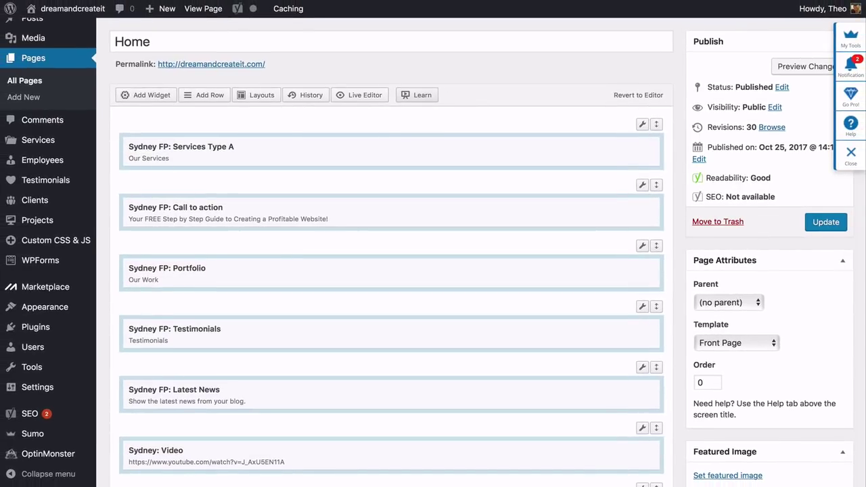
mouse_move(561, 153)
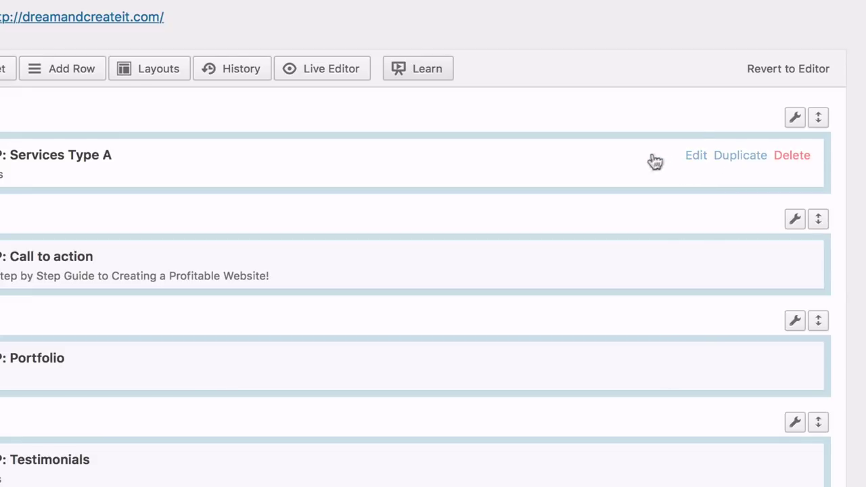
mouse_move(796, 126)
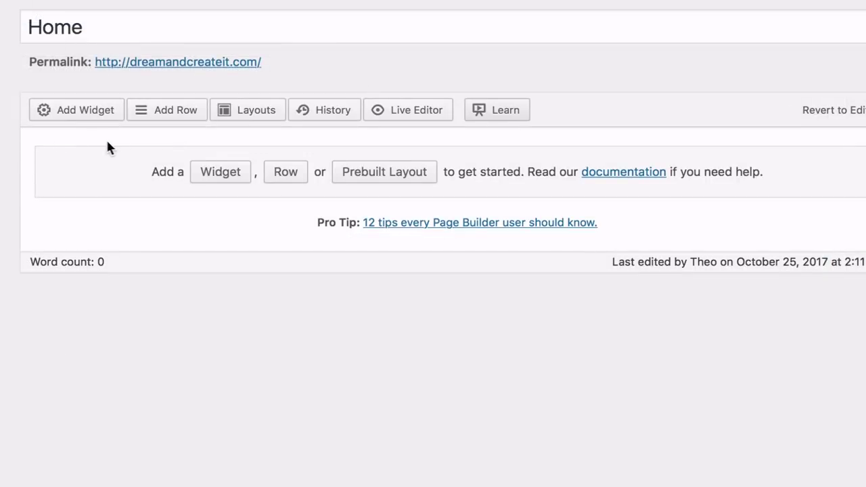
click(173, 113)
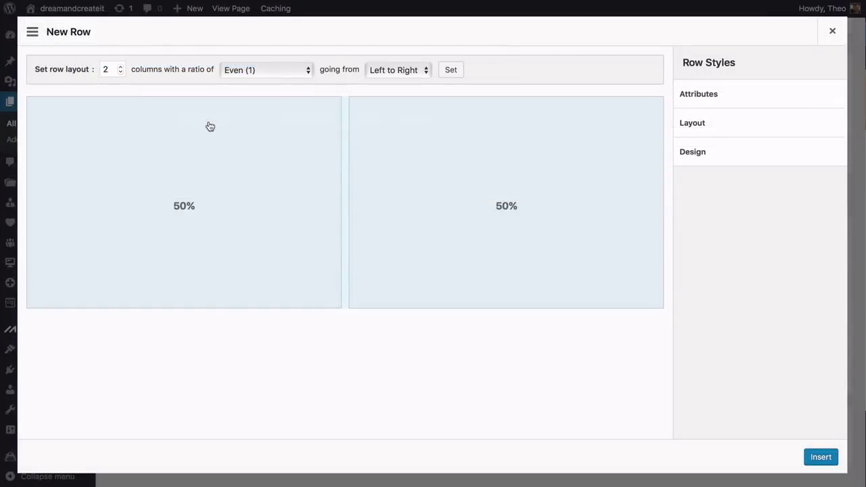
click(120, 72)
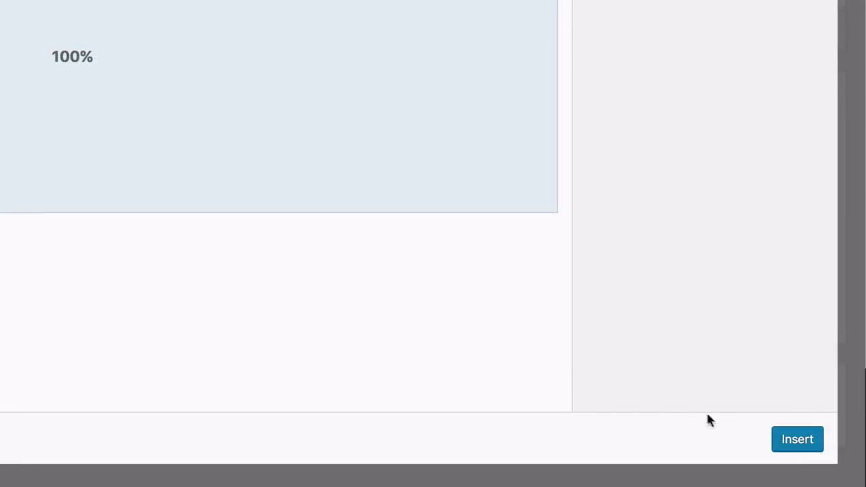
click(811, 449)
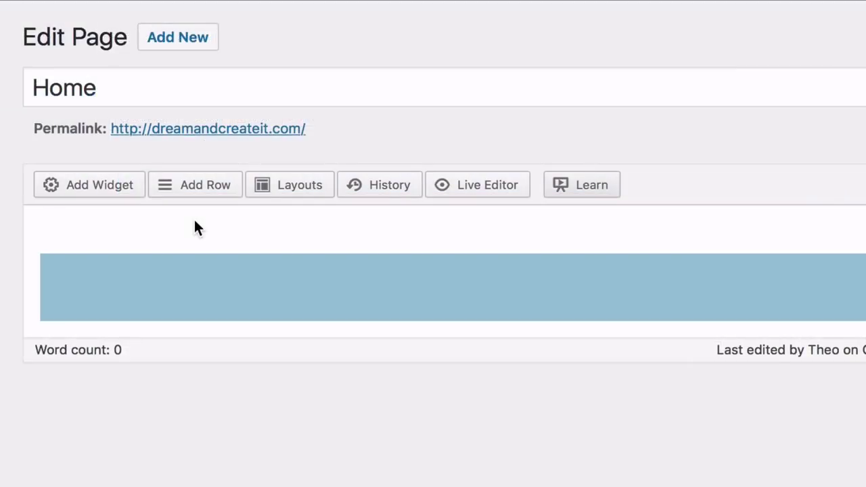
Add the Sydney FP: Services Type A widget to the new row
click(95, 193)
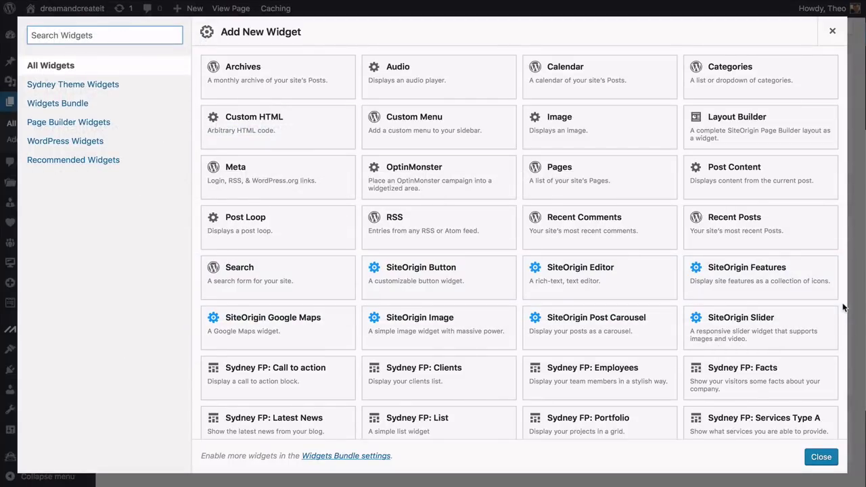
scroll(843, 308, down, 5)
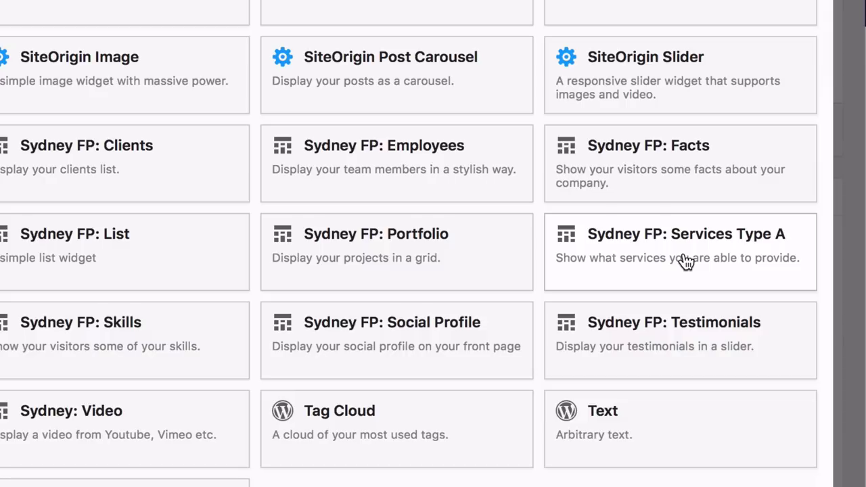
click(686, 262)
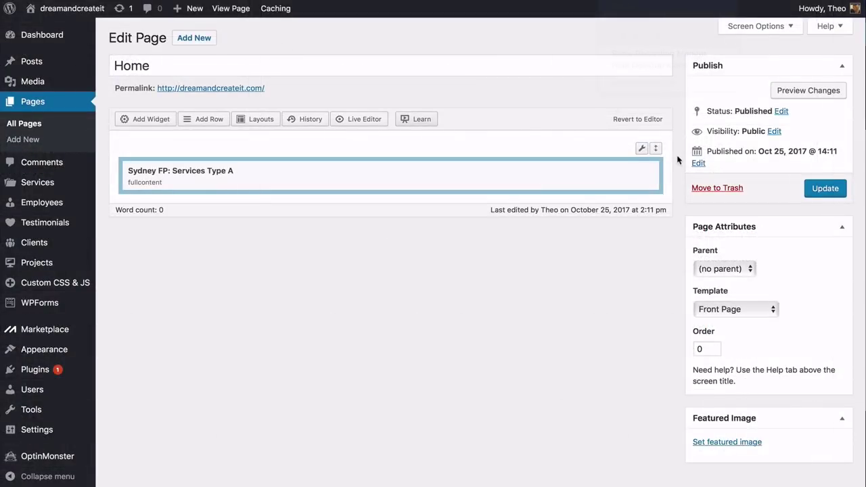
mouse_move(638, 178)
mouse_move(643, 150)
mouse_move(559, 177)
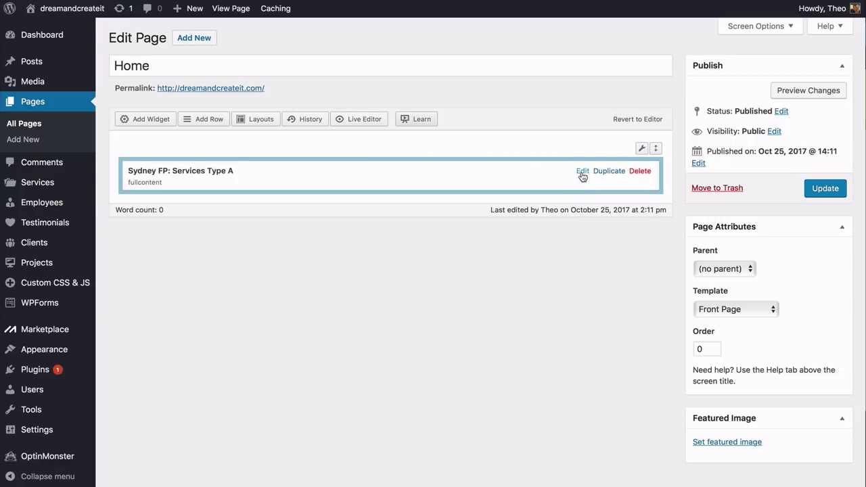
Title the services widget 'Our Services', set category slug 'Services', and update the page
click(581, 171)
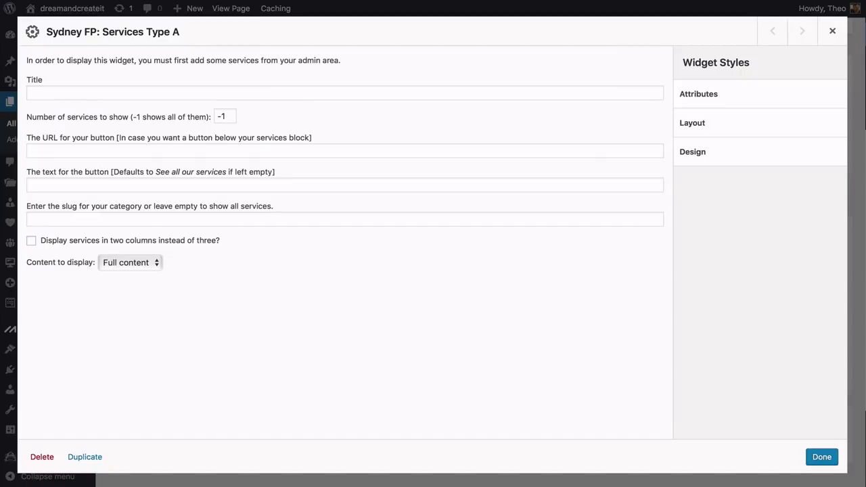
click(135, 93)
text(Our Se)
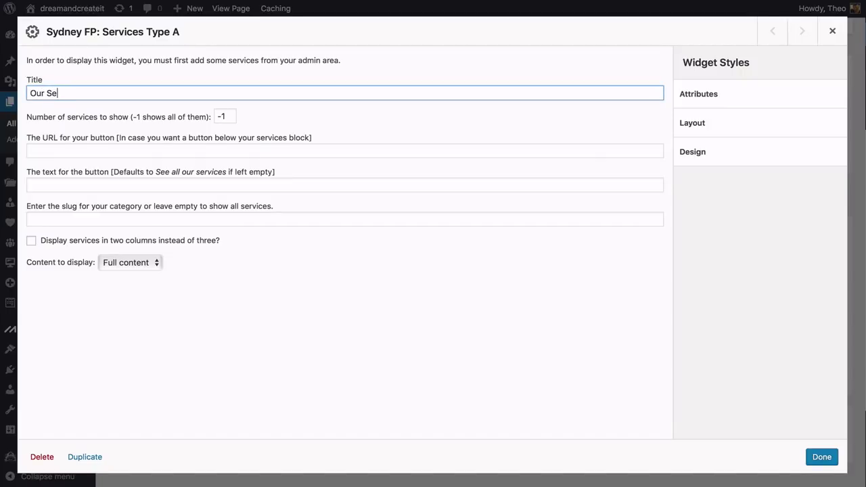
text(rvices)
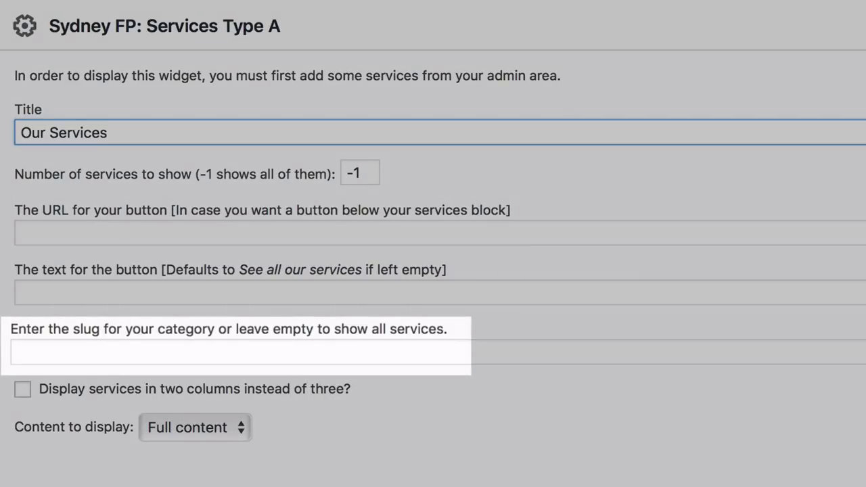
click(102, 351)
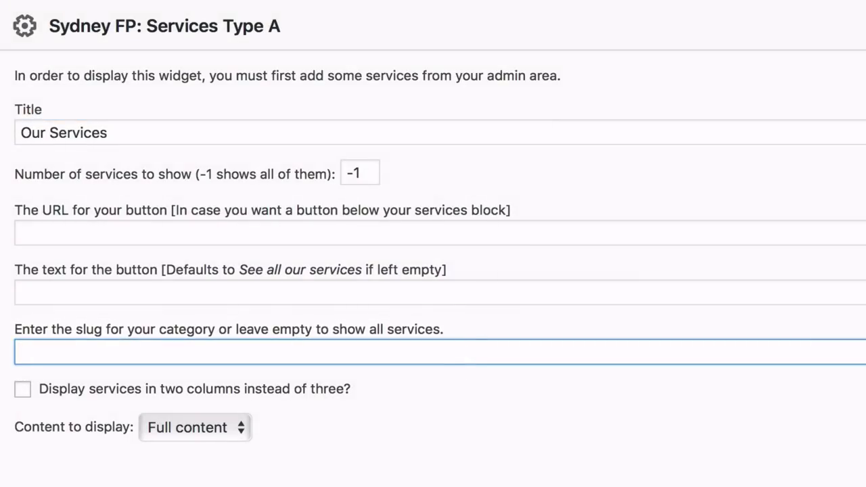
text(Services)
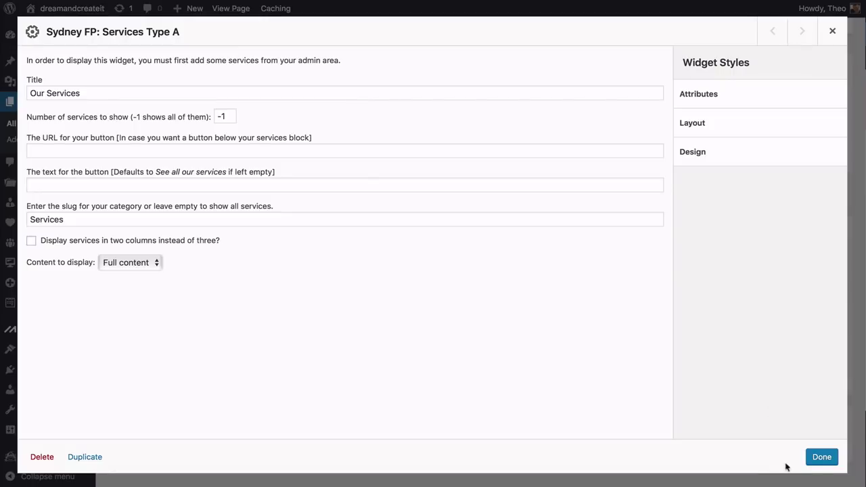
click(820, 458)
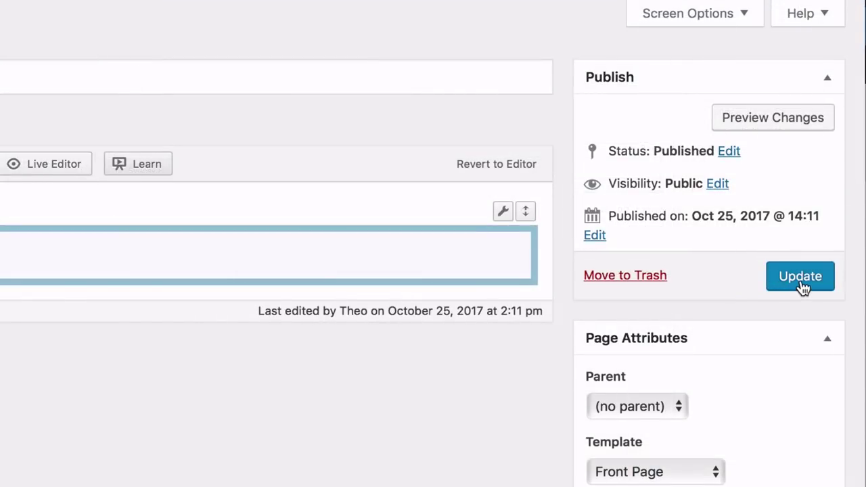
click(801, 279)
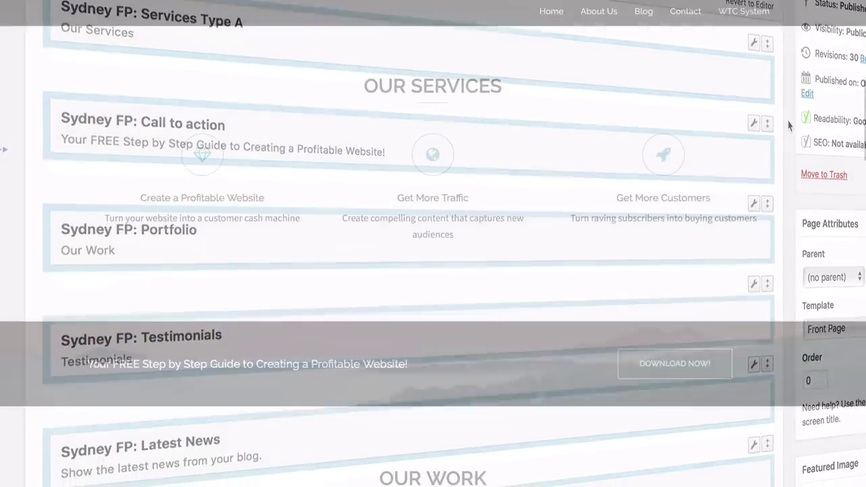
scroll(432, 270, down, 4)
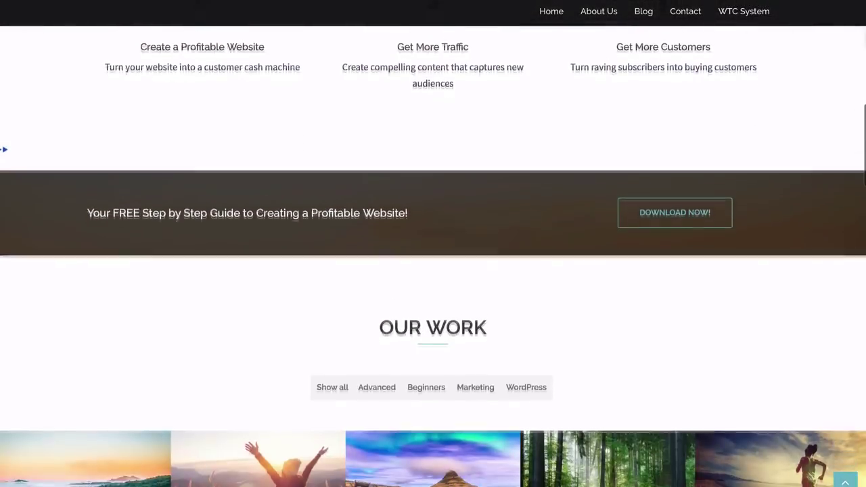
scroll(433, 271, down, 1)
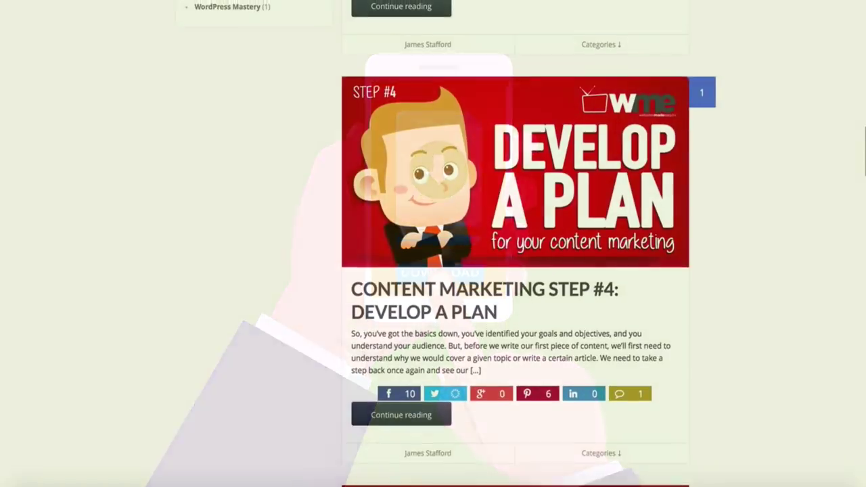
Open the 10X Toolbox offer page from the 'Click Here To Grab It Now!' link
scroll(432, 243, up, 7)
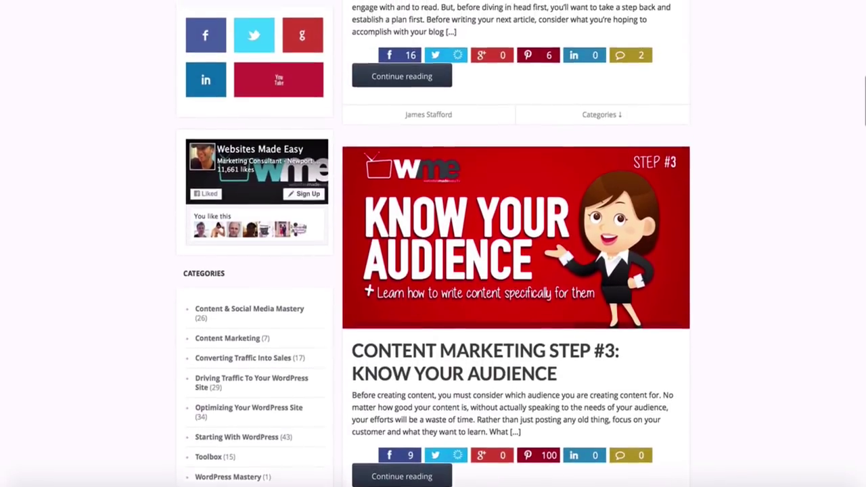
scroll(433, 243, up, 10)
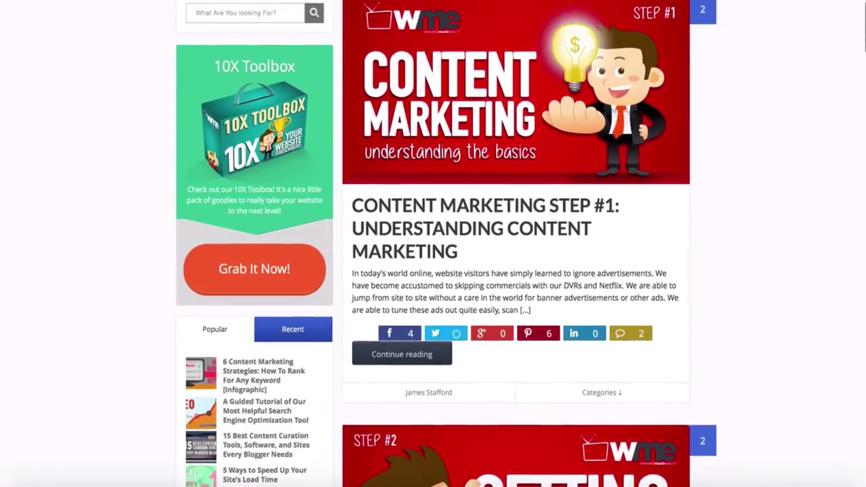
click(255, 288)
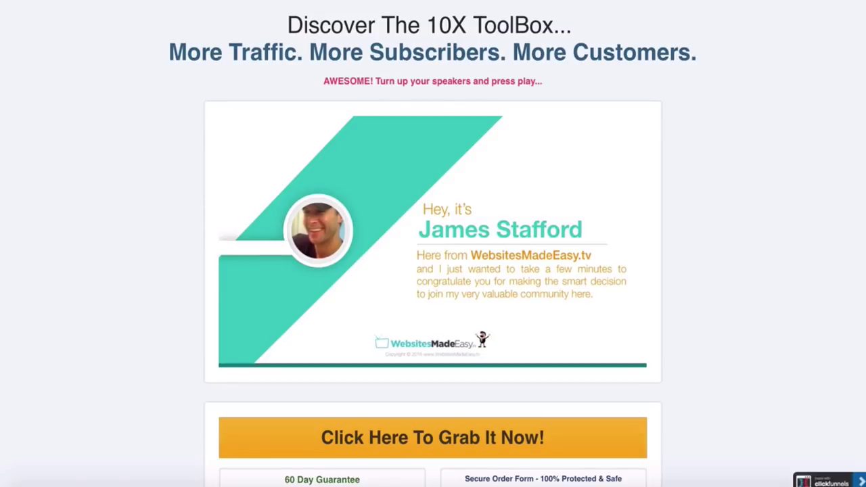
scroll(432, 244, down, 5)
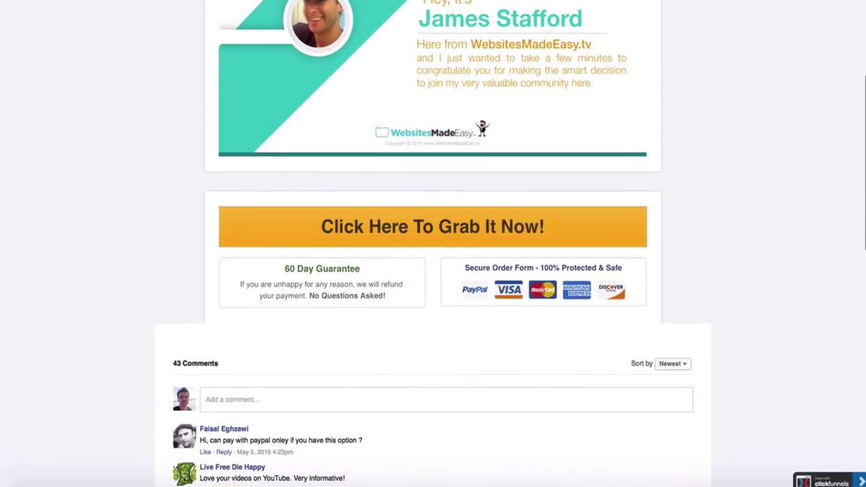
scroll(433, 243, down, 7)
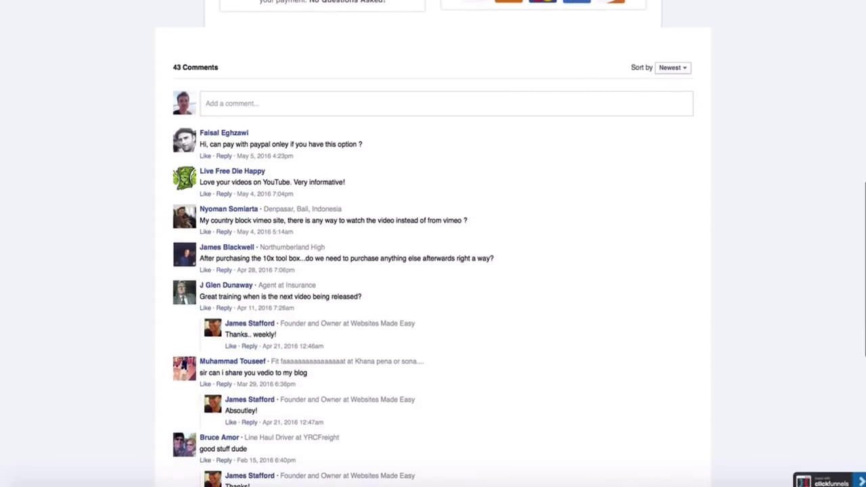
scroll(433, 244, down, 5)
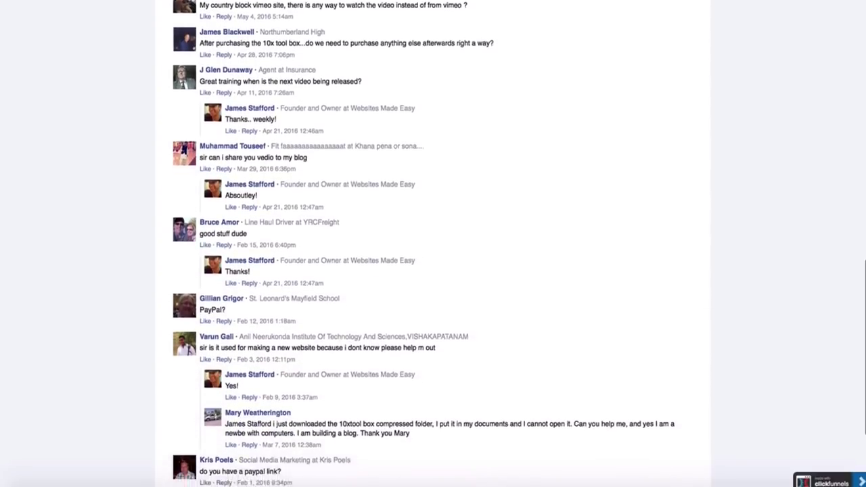
scroll(433, 243, down, 2)
scroll(433, 244, up, 6)
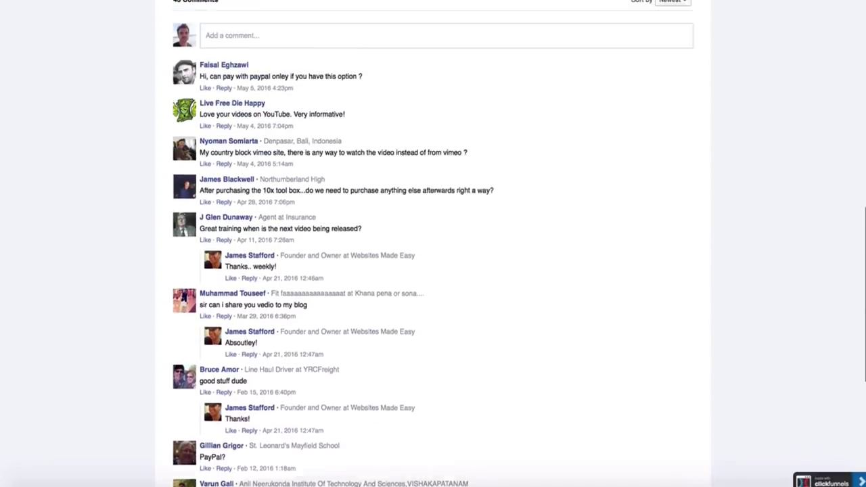
scroll(433, 243, up, 10)
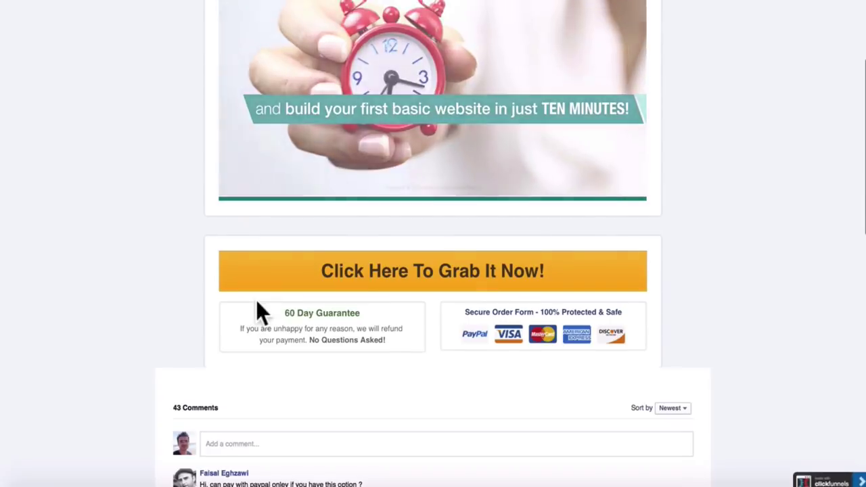
Open the 10X Toolbox order form and start entering the email address
click(425, 286)
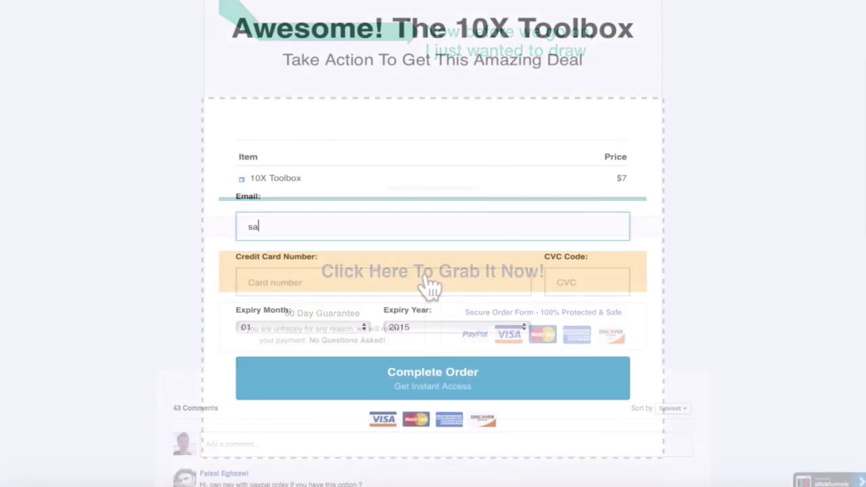
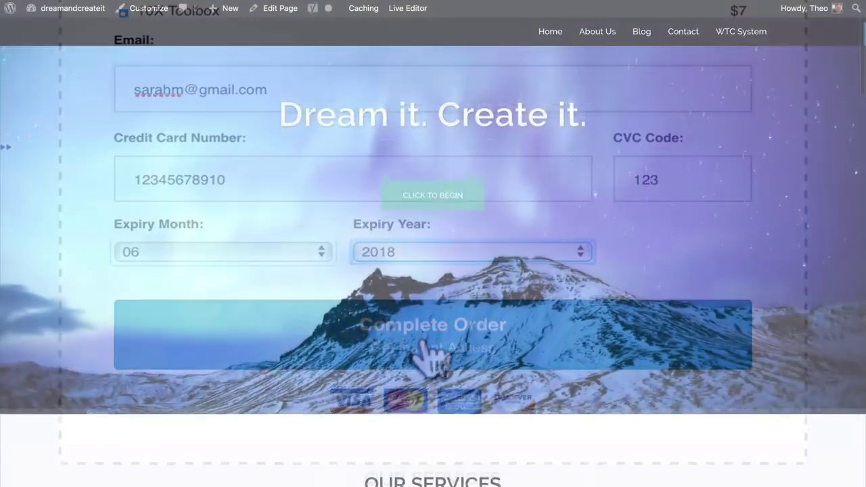
scroll(433, 271, down, 5)
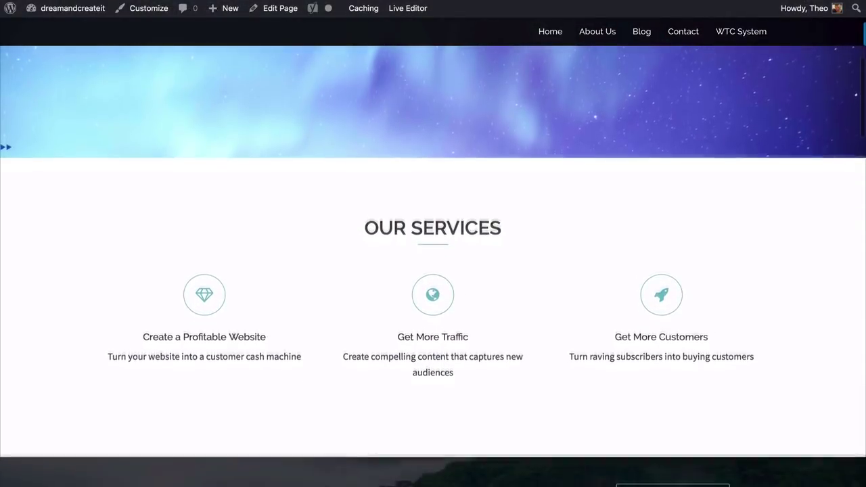
scroll(432, 271, down, 3)
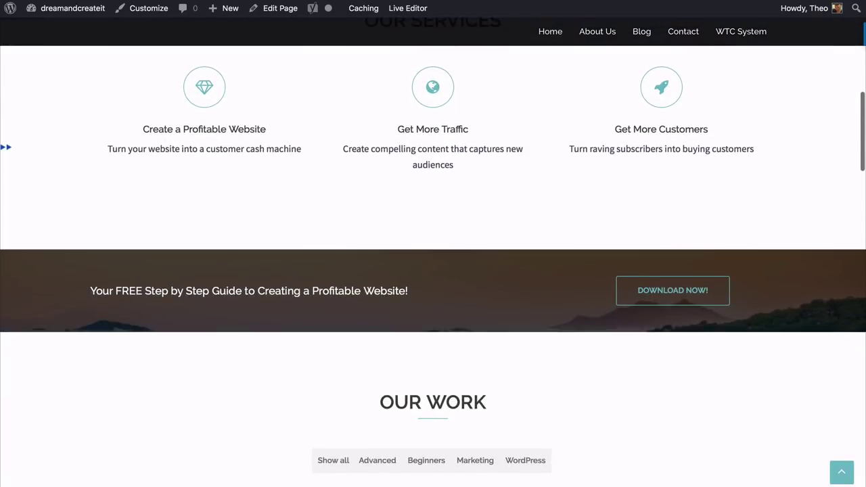
Scroll through the reference site's sections to review the layout
scroll(433, 271, up, 2)
scroll(433, 271, down, 1)
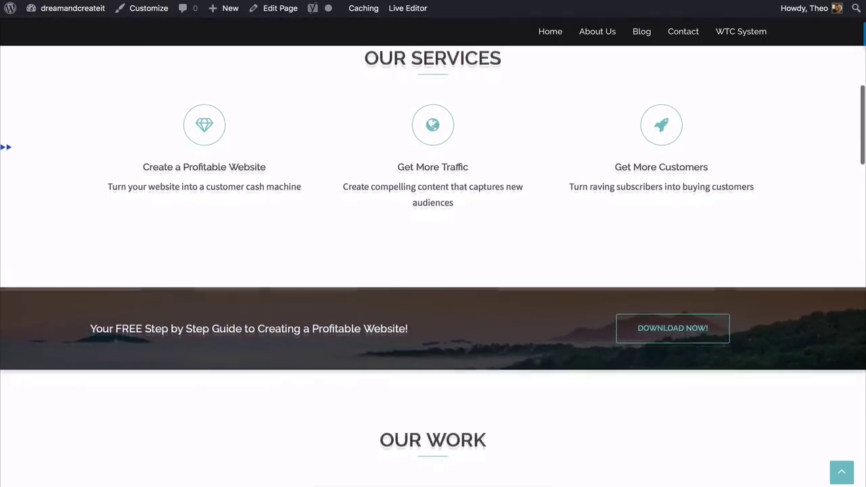
scroll(433, 270, down, 1)
scroll(433, 270, up, 1)
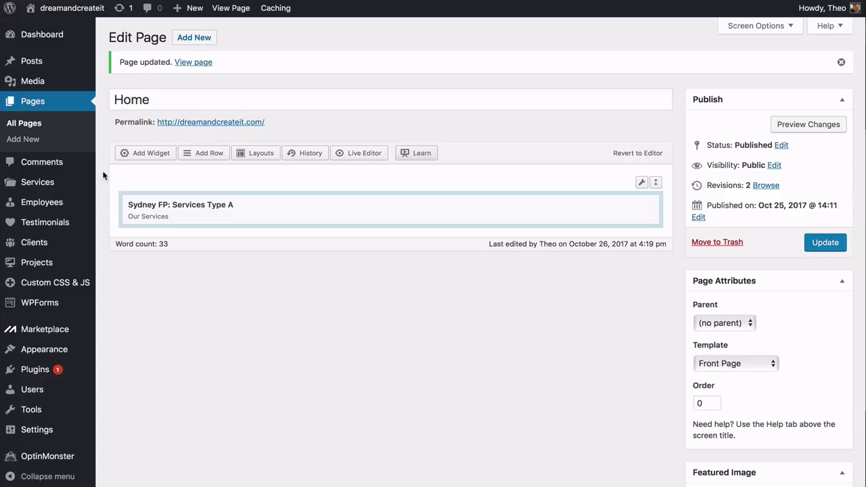
Add a one-column row holding a Sydney FP: Call to action widget
click(203, 153)
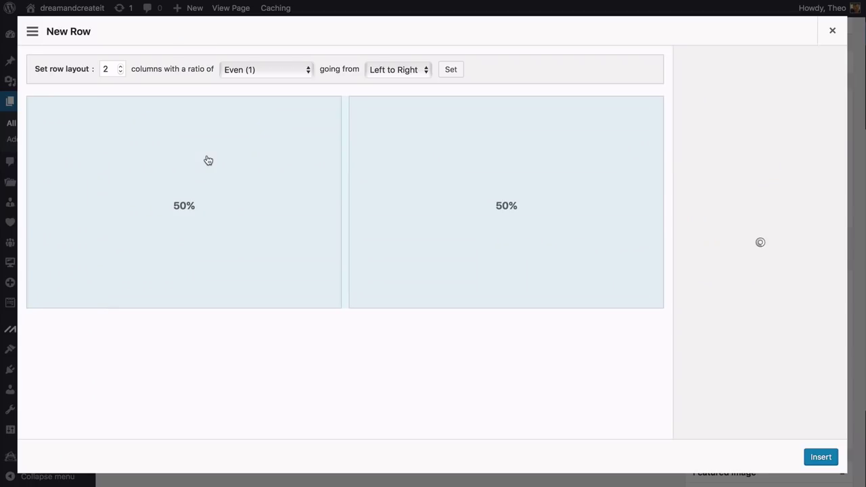
click(120, 71)
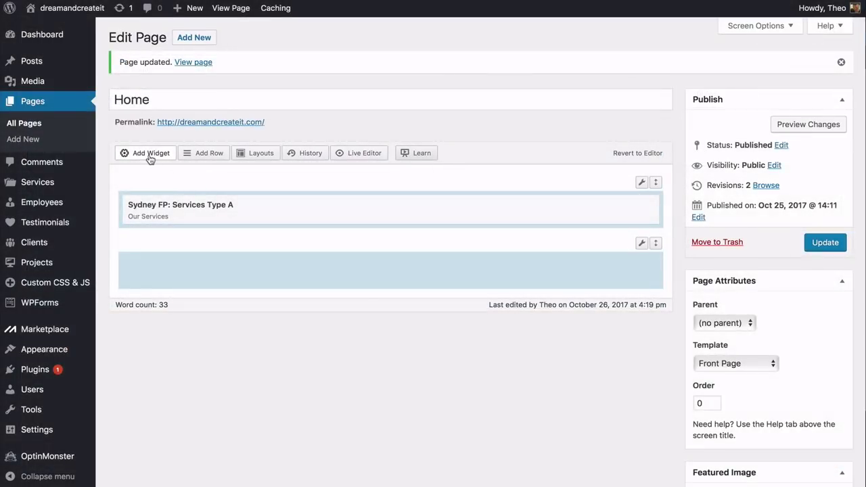
click(150, 155)
scroll(151, 159, down, 3)
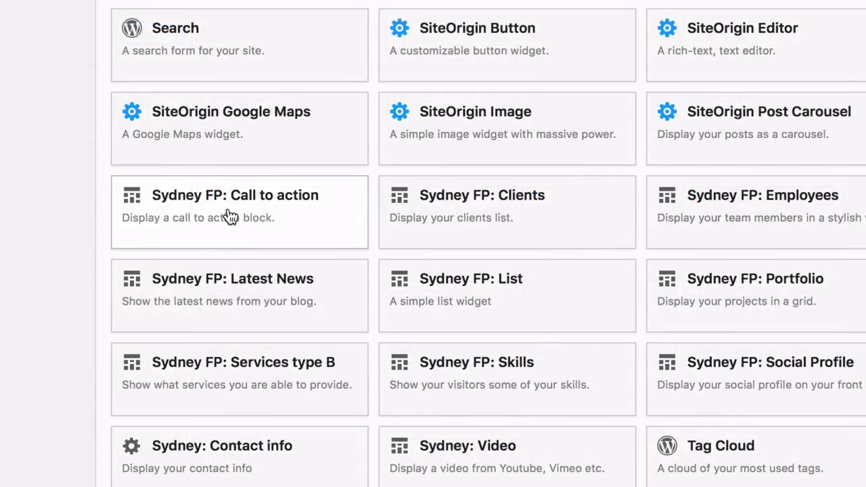
click(231, 215)
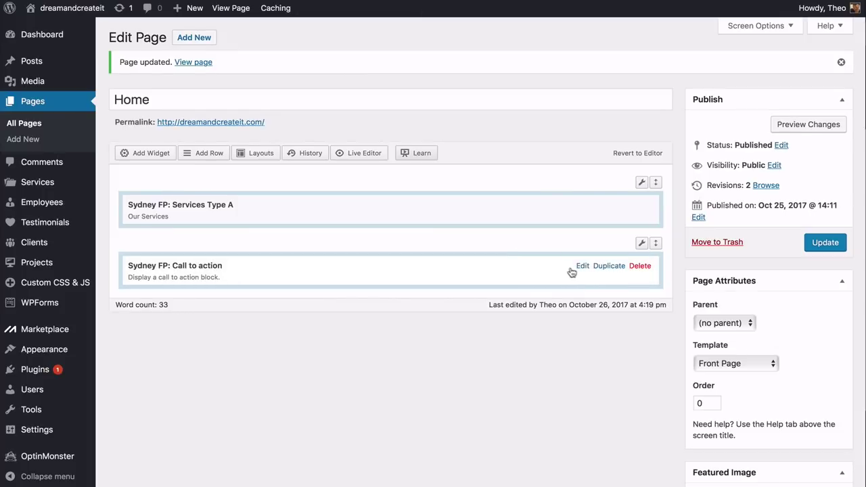
Set the call-to-action text 'Your FREE Step by Step Guide to Creating a Profitable Website!' and button title
click(582, 267)
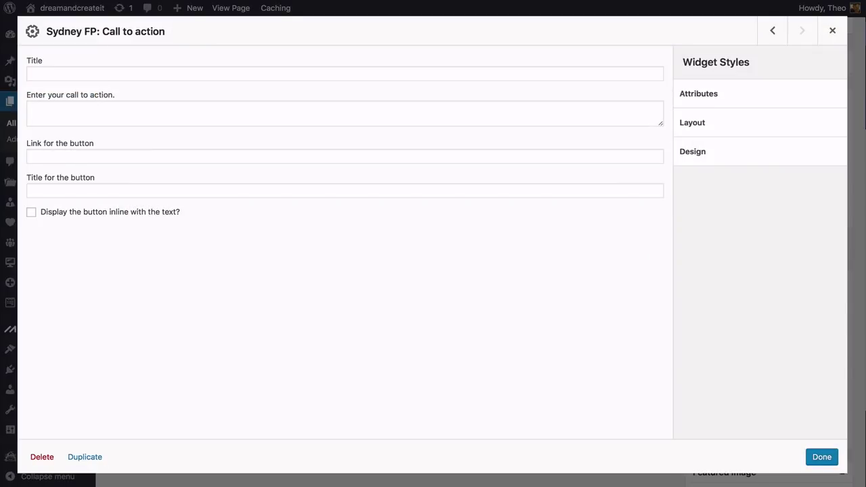
click(344, 113)
text(Your FREE Step by Step Guide to Creating a Profitable Website!)
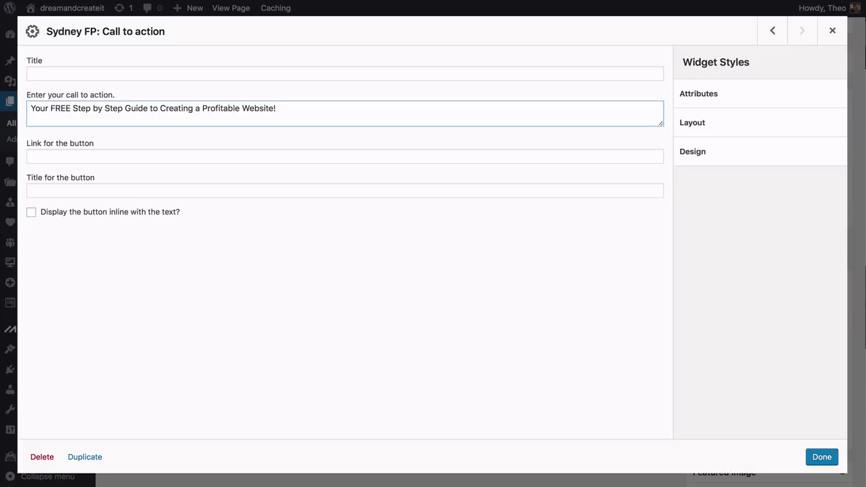
click(344, 190)
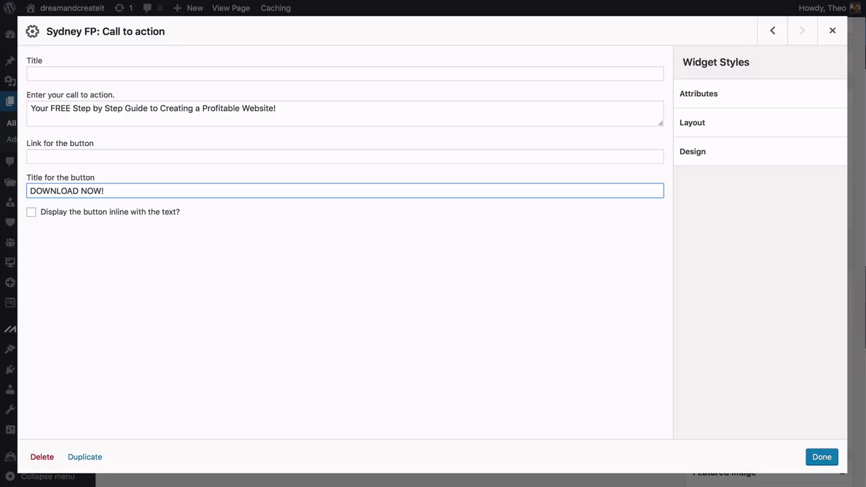
key(Tab)
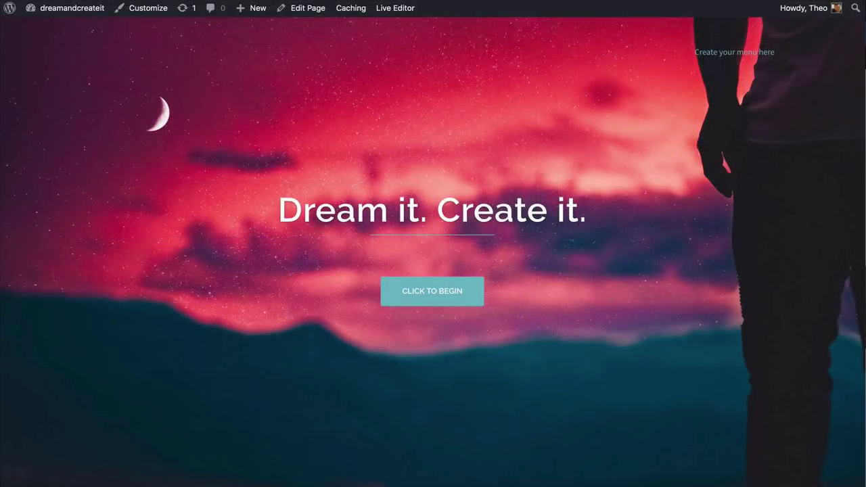
Scroll the live front page and reference site to compare their call-to-action sections
scroll(433, 270, down, 5)
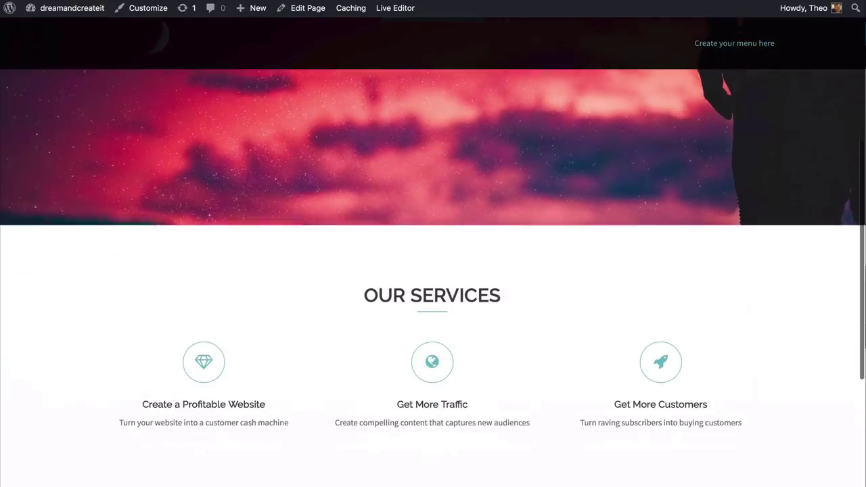
scroll(433, 270, down, 4)
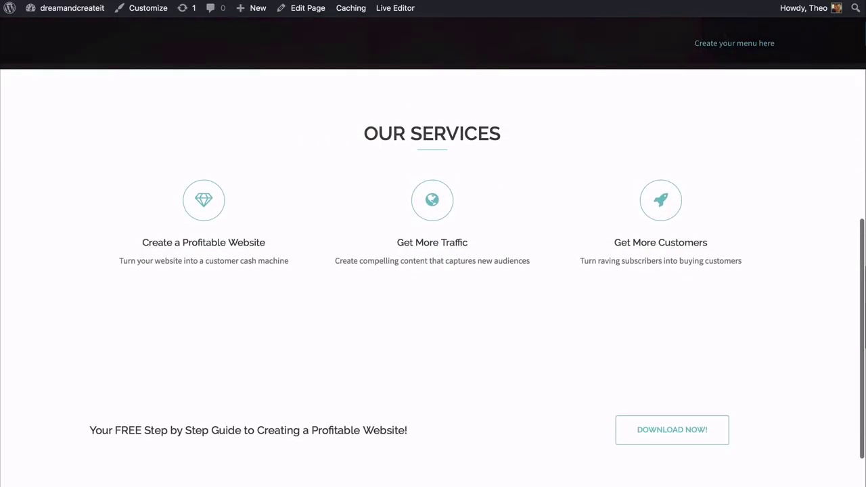
scroll(433, 270, down, 2)
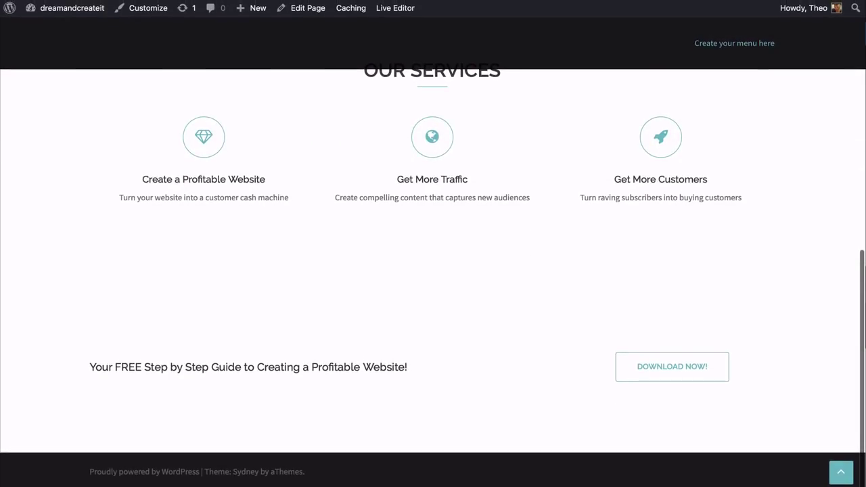
scroll(433, 270, up, 3)
scroll(432, 270, down, 3)
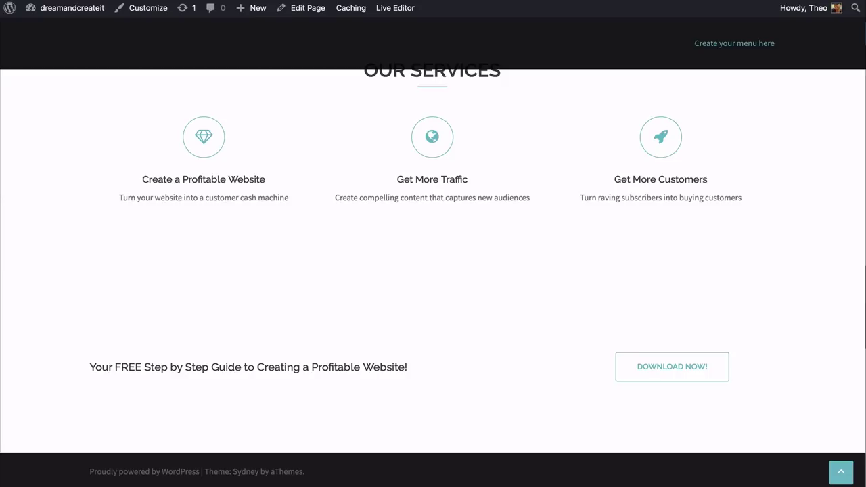
scroll(433, 270, up, 3)
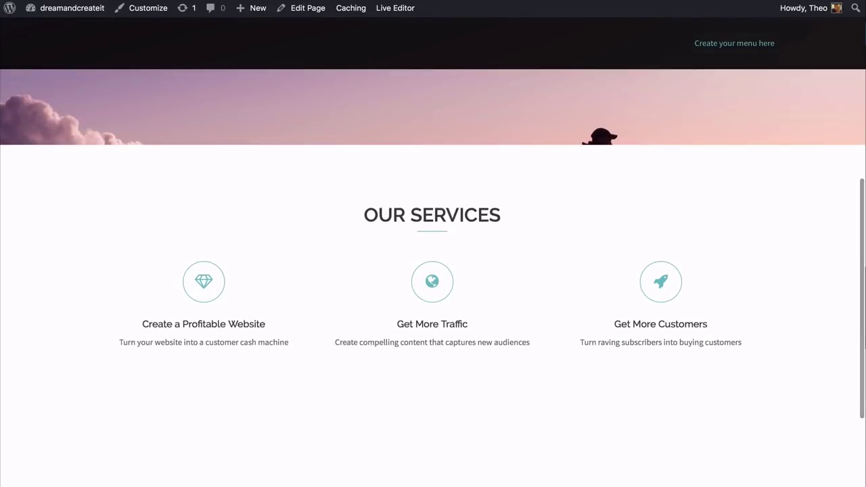
scroll(433, 270, down, 3)
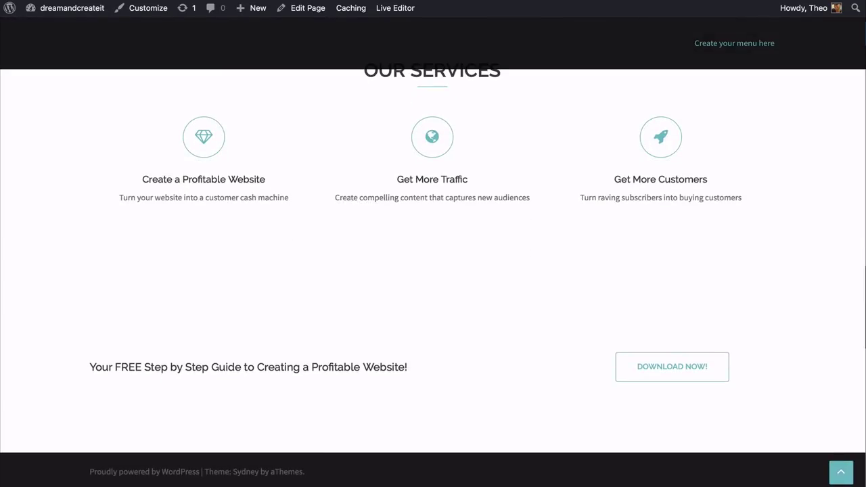
scroll(433, 270, up, 2)
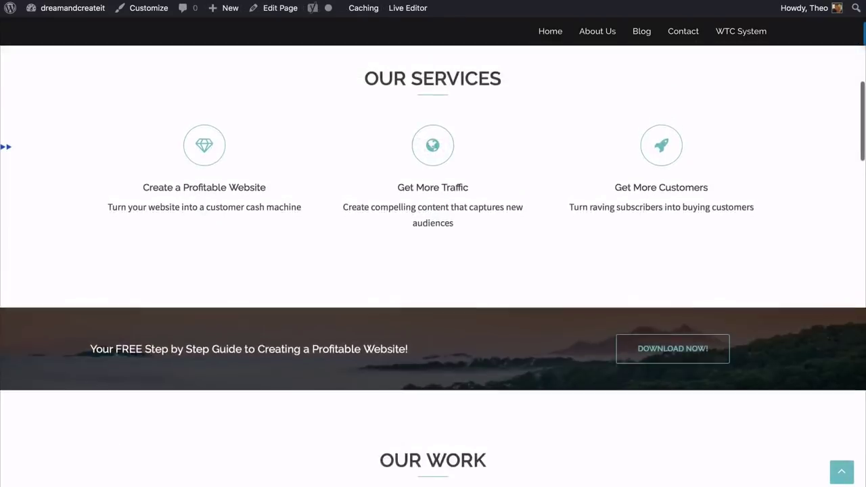
scroll(433, 271, up, 1)
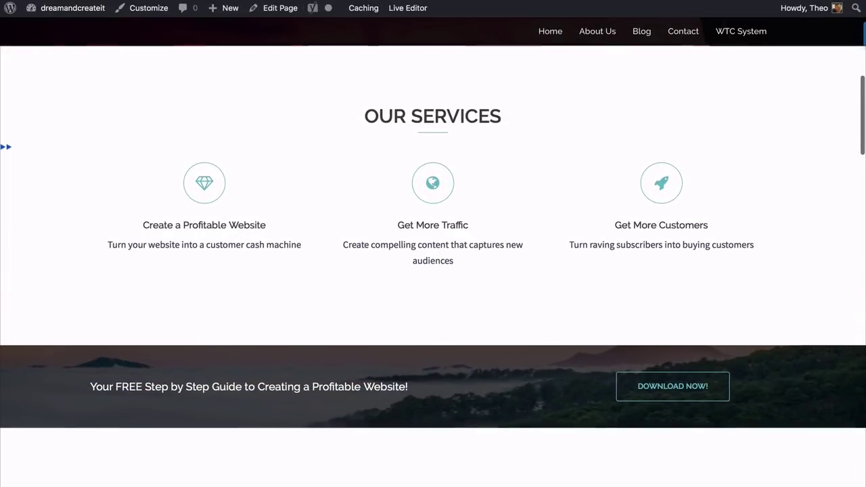
scroll(433, 271, down, 3)
scroll(433, 271, down, 4)
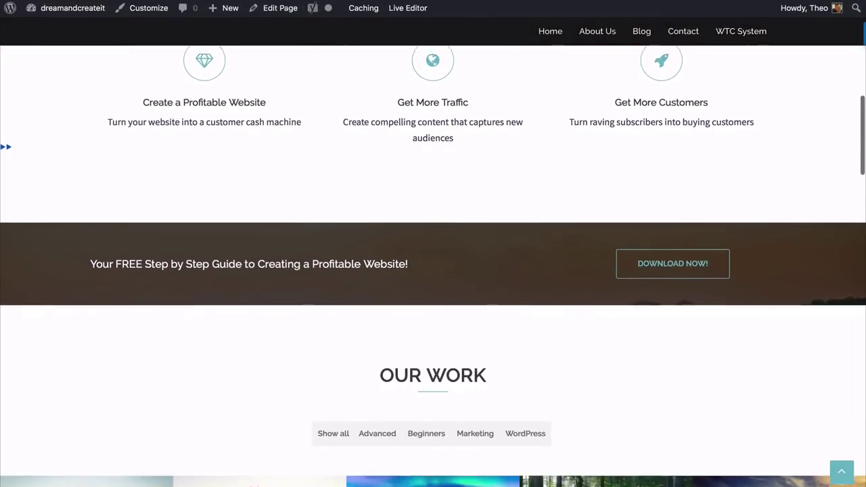
scroll(433, 271, up, 4)
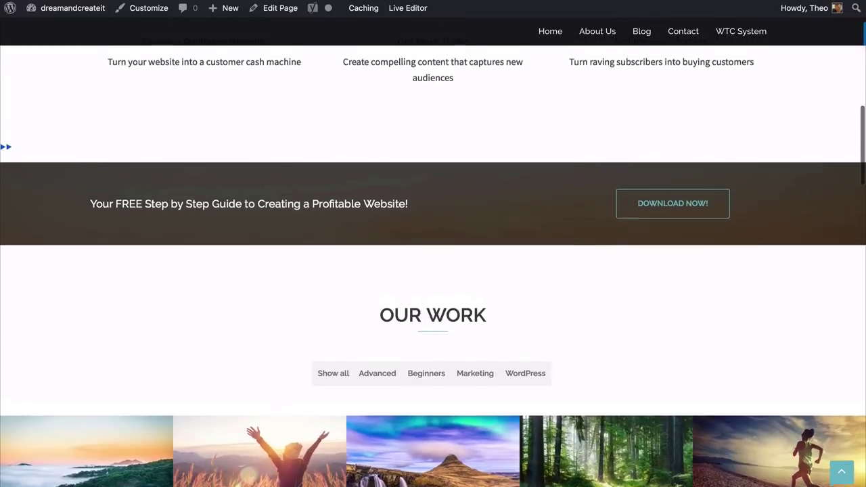
scroll(433, 270, up, 4)
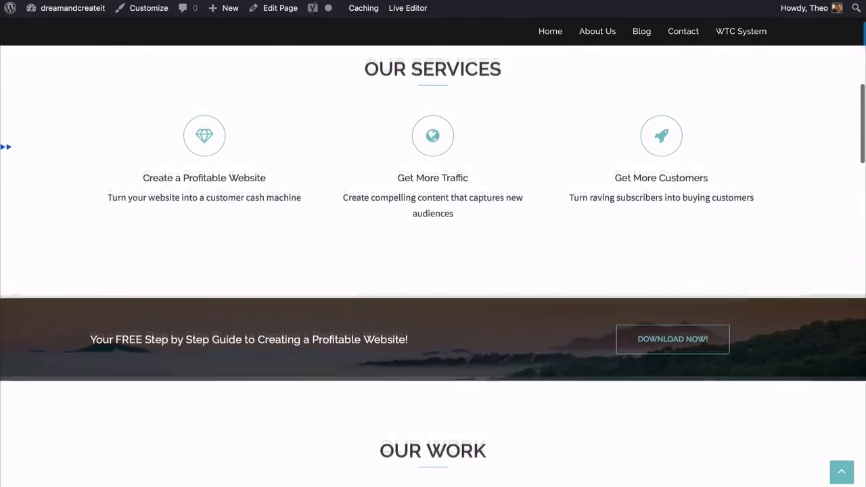
scroll(433, 270, down, 4)
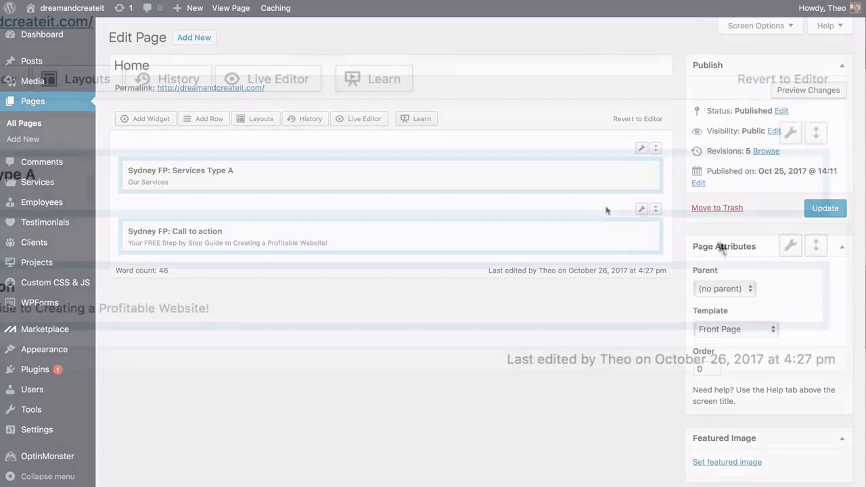
Upload Call to Action Image.png and set it as the call-to-action row's background image
mouse_move(642, 209)
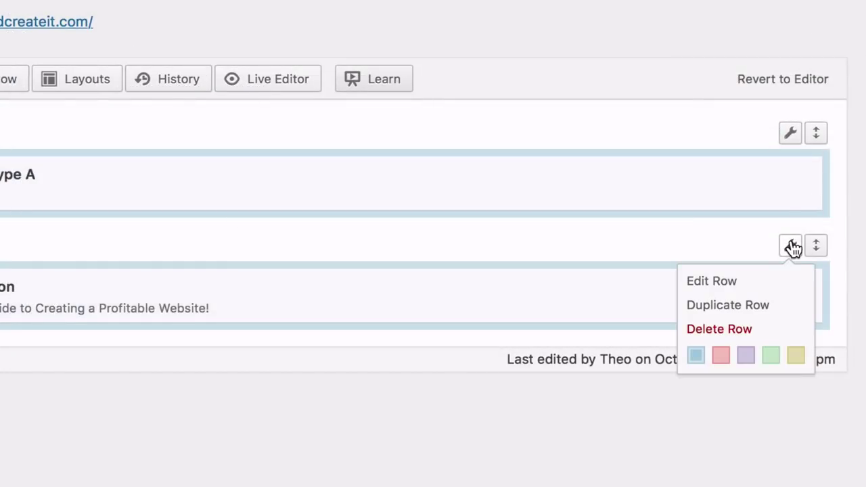
click(715, 290)
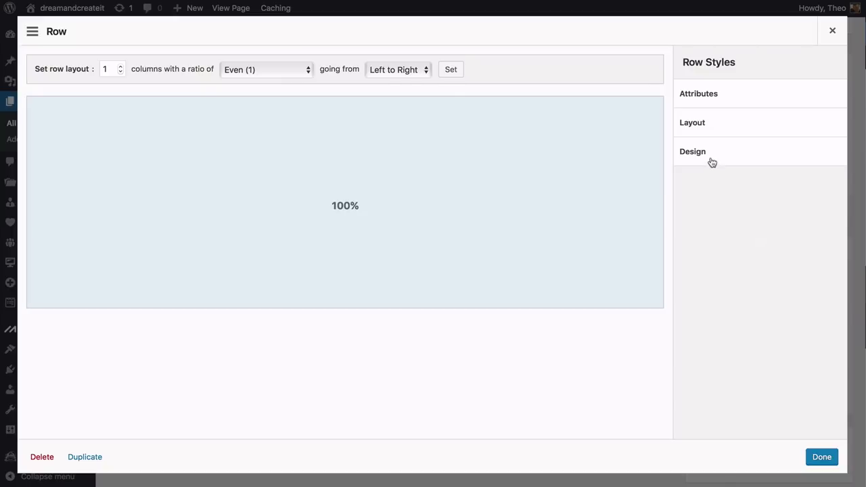
click(711, 160)
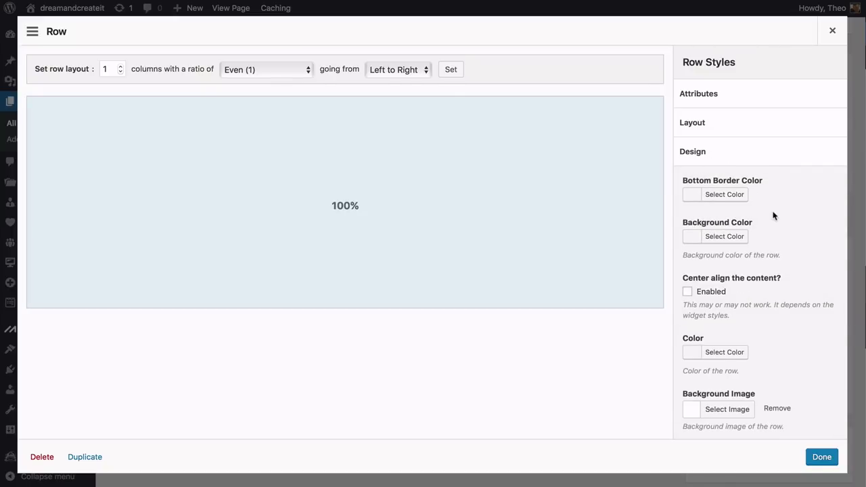
scroll(773, 215, down, 3)
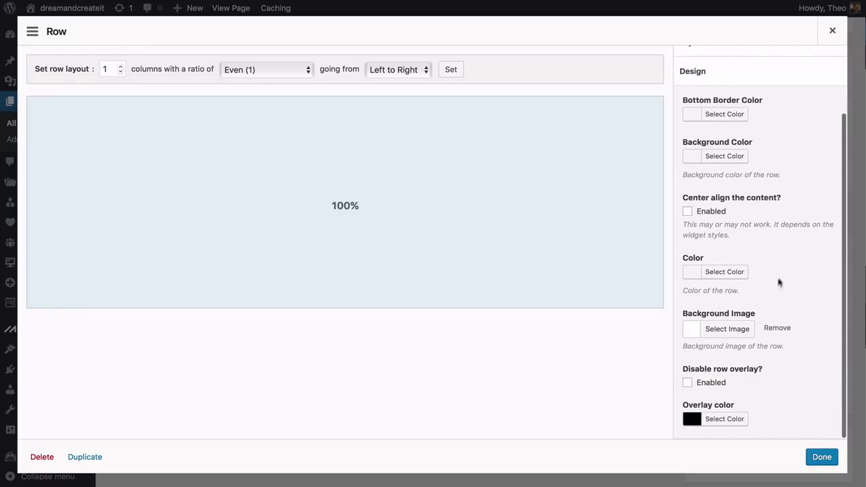
click(722, 328)
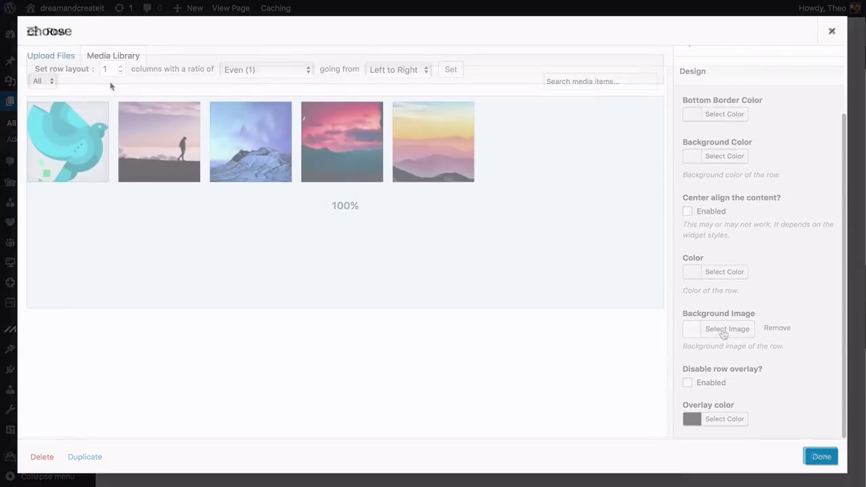
click(55, 56)
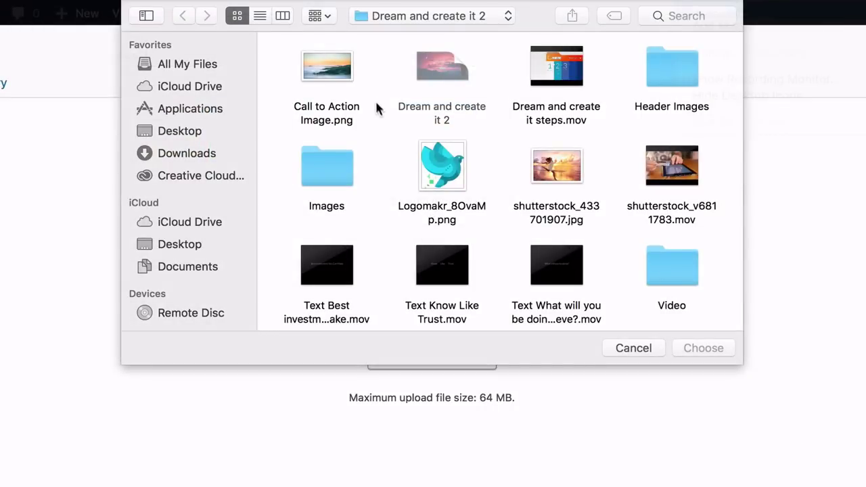
click(329, 68)
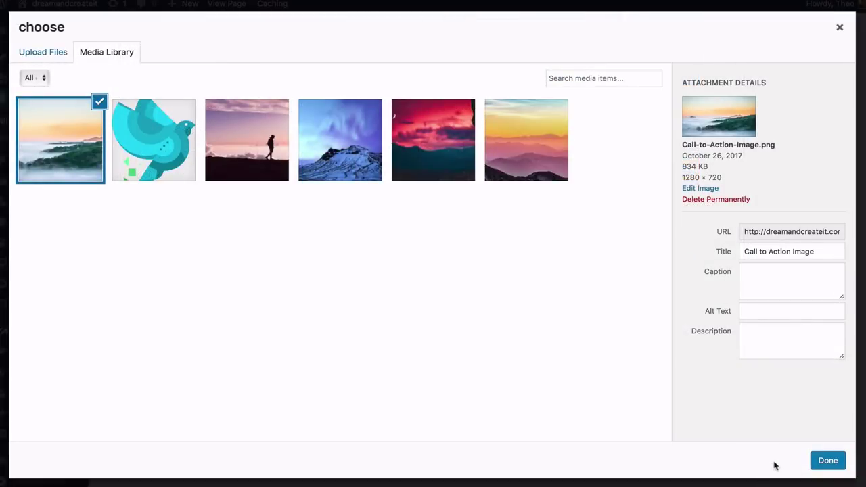
click(827, 465)
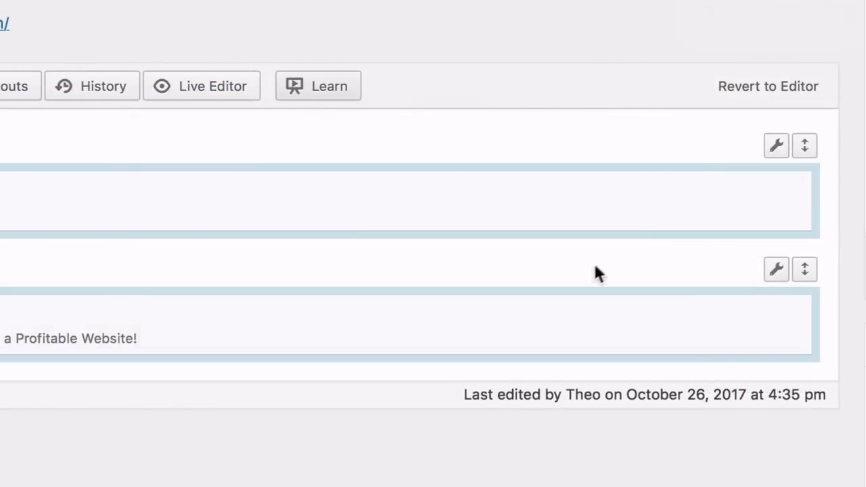
Set the call-to-action widget's headings colour to white
mouse_move(582, 331)
click(657, 318)
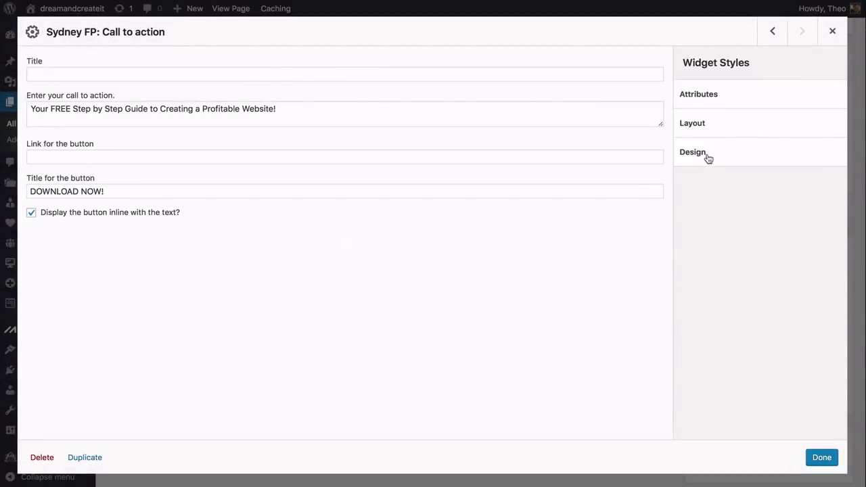
click(708, 158)
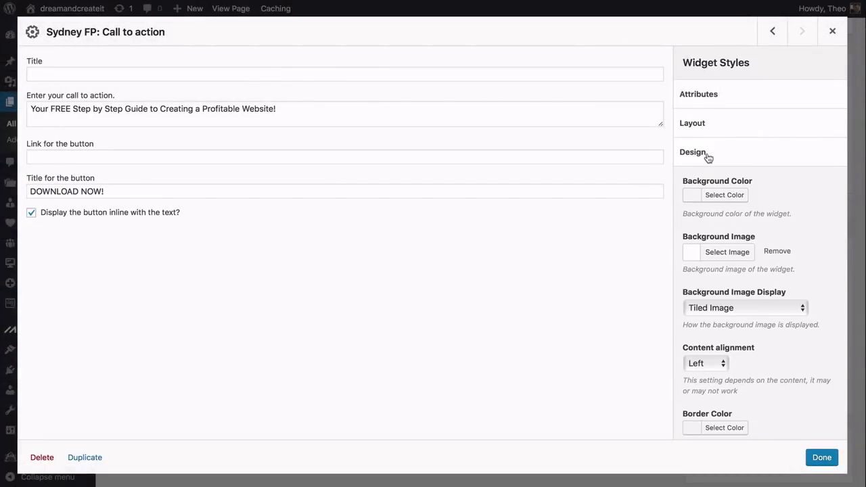
scroll(719, 170, down, 5)
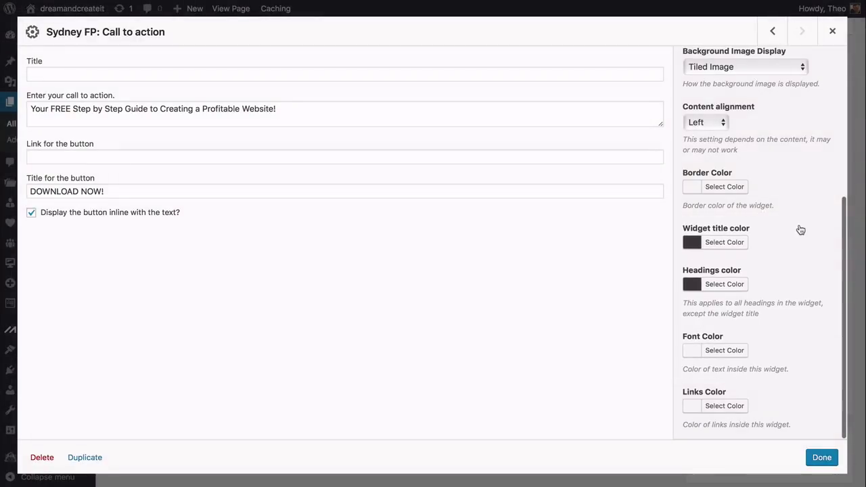
click(724, 284)
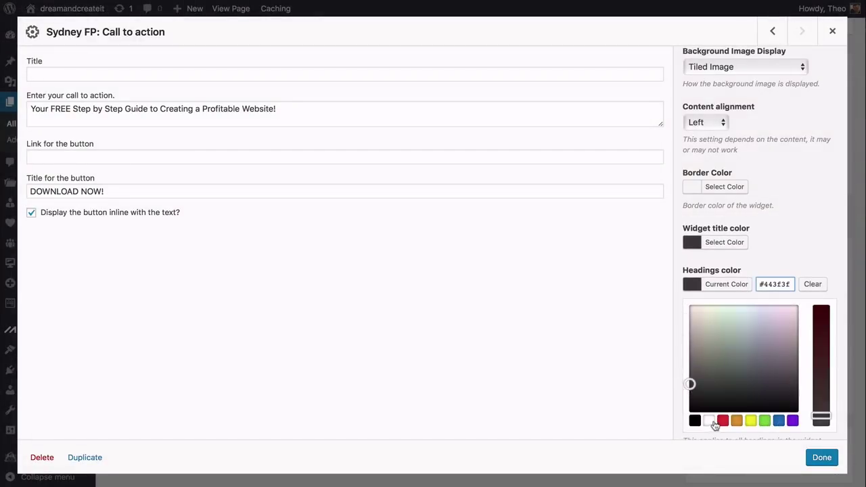
click(708, 421)
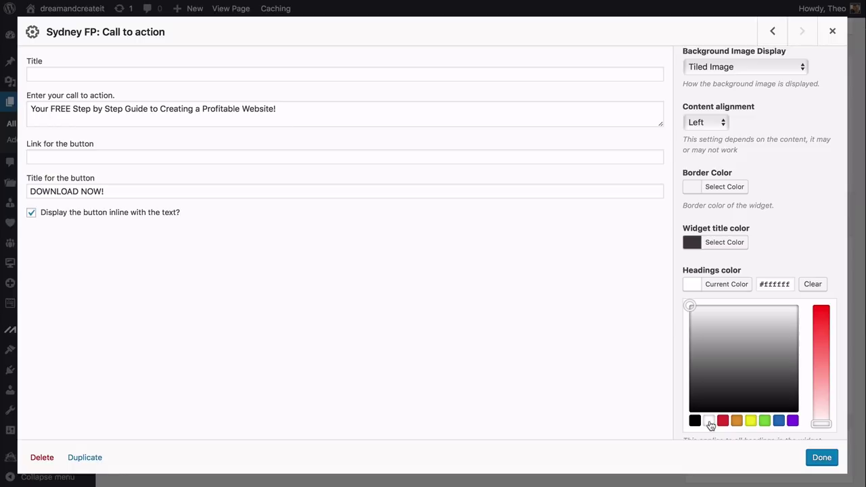
click(822, 458)
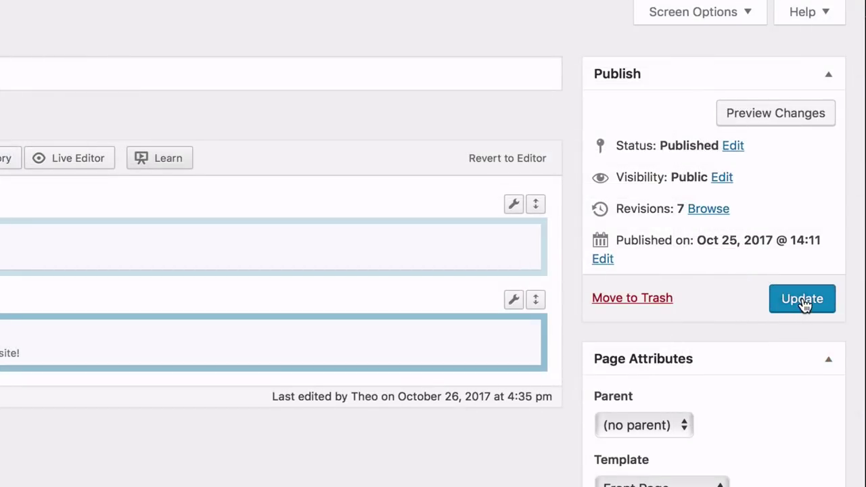
Update the Home page, check it on the live site, and return to Edit Page
click(802, 299)
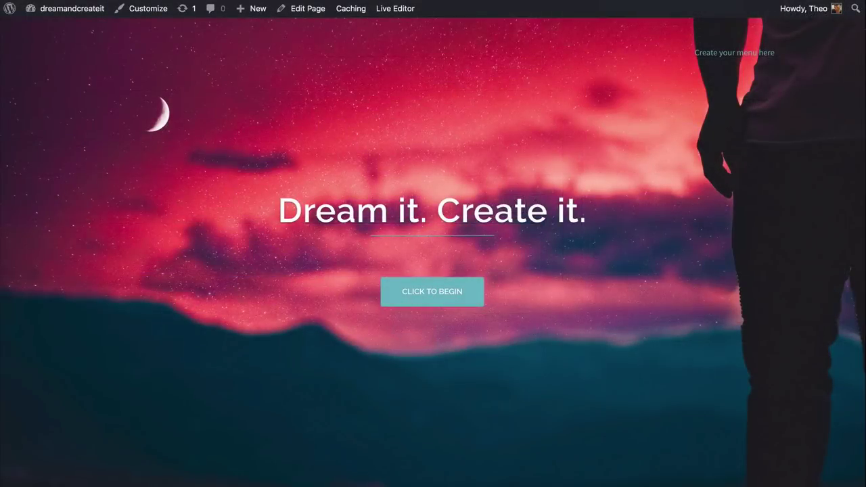
scroll(433, 250, down, 10)
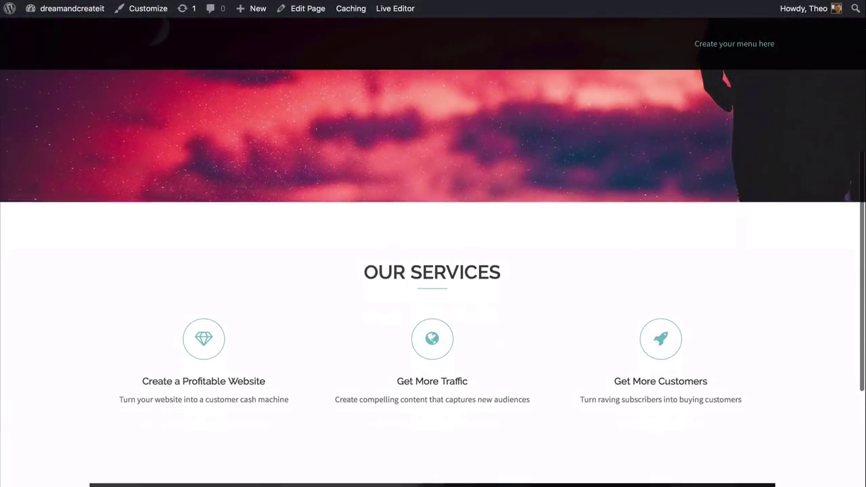
scroll(433, 250, down, 4)
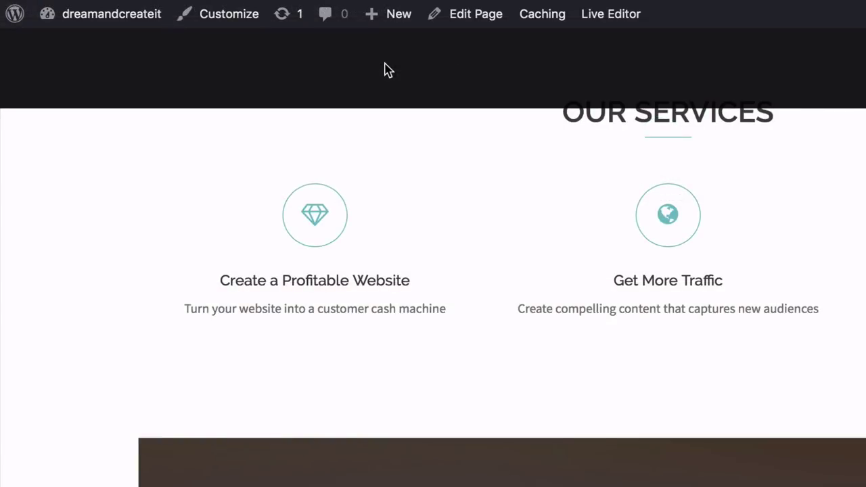
click(468, 22)
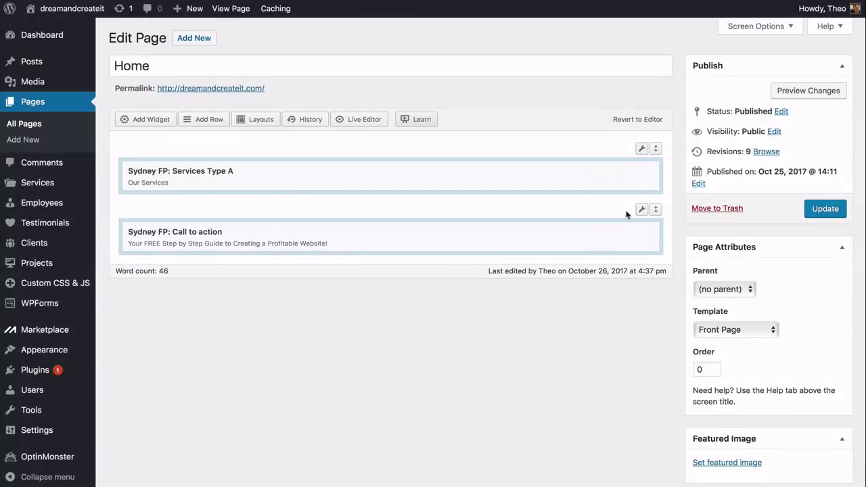
Set the call-to-action row's Row Layout to Full Width
mouse_move(643, 212)
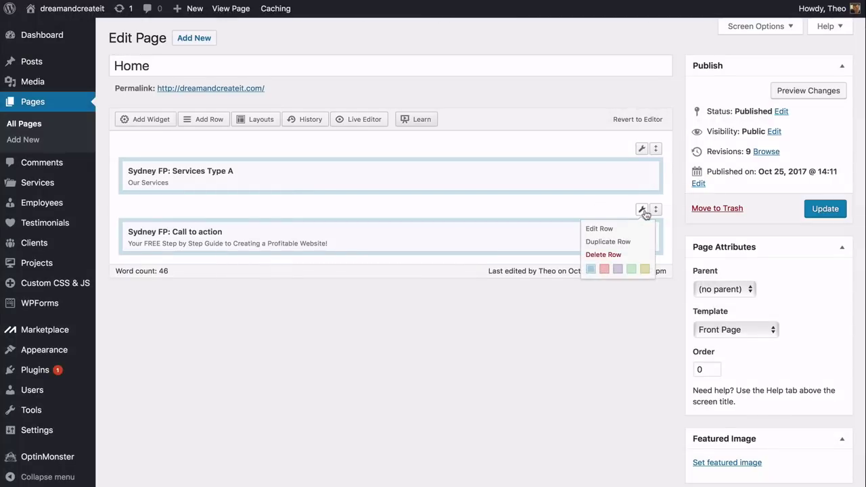
click(602, 229)
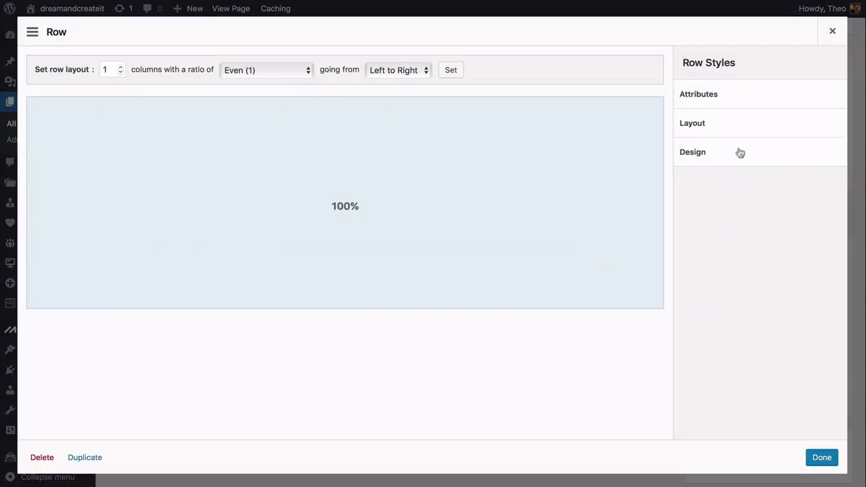
click(719, 129)
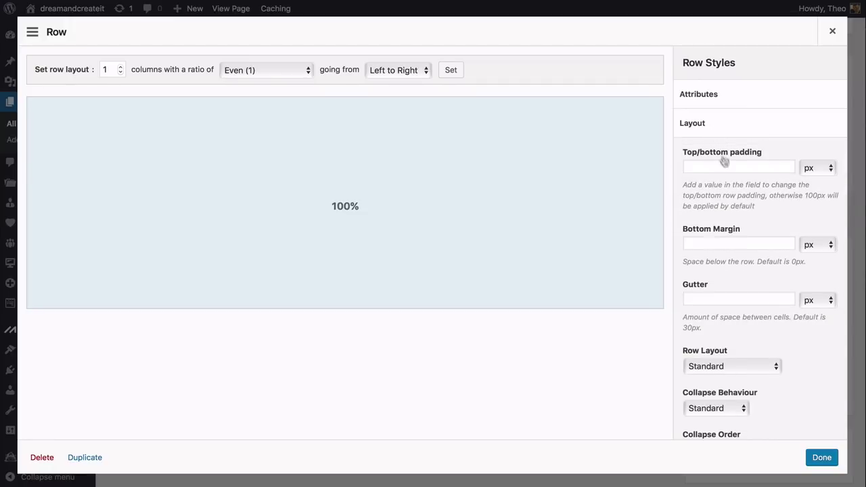
scroll(774, 212, down, 3)
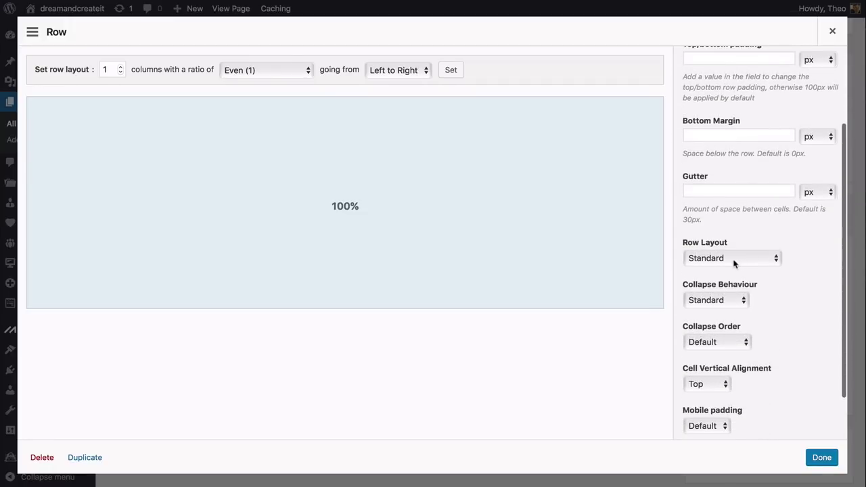
click(734, 263)
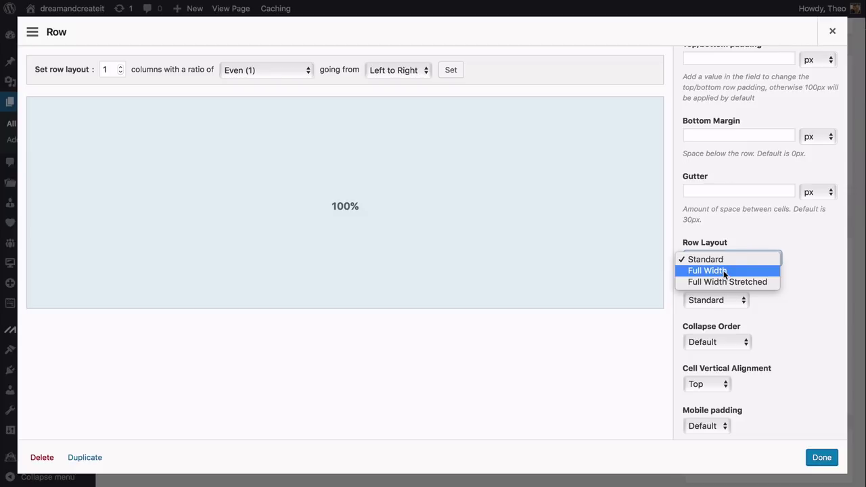
click(724, 271)
scroll(724, 274, up, 3)
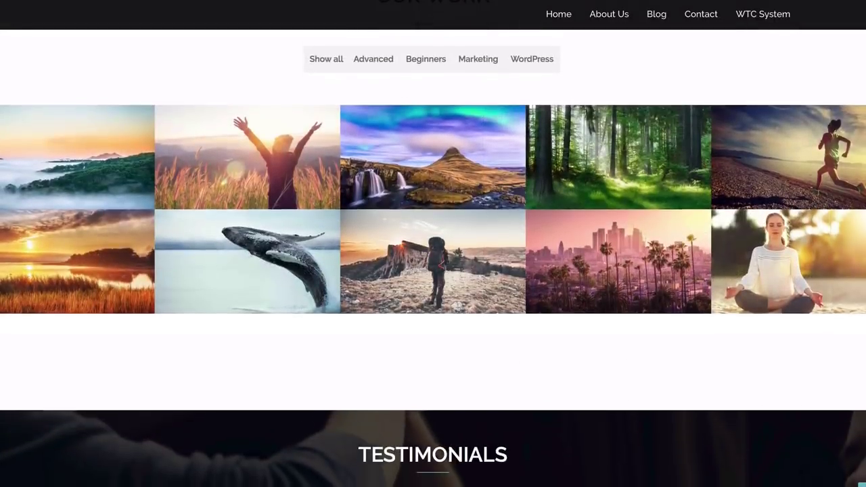
scroll(433, 244, down, 2)
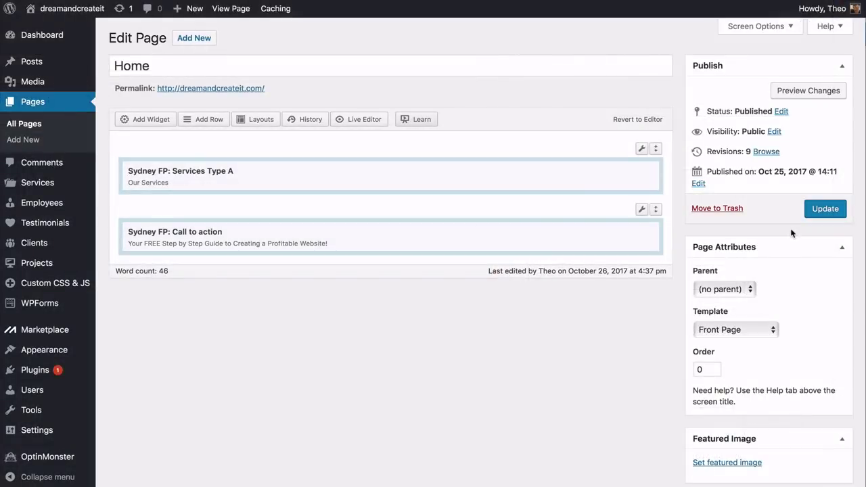
Update the Home page and scroll through it to check the full-width background
click(825, 211)
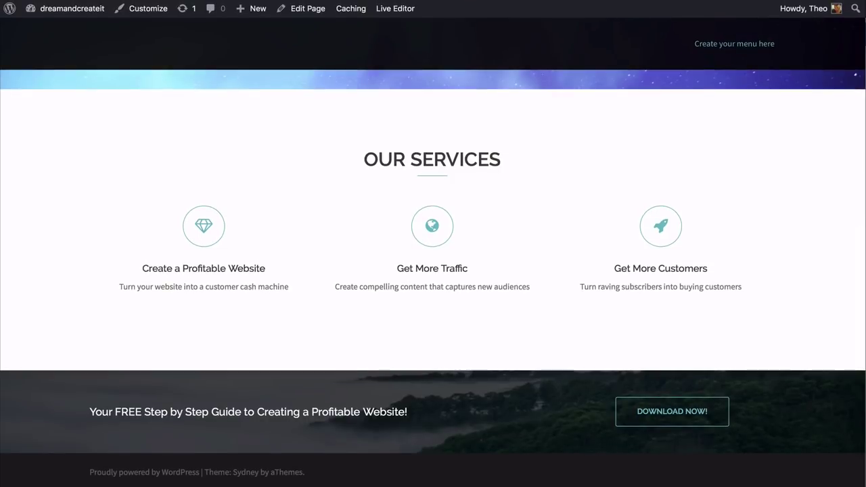
scroll(433, 280, up, 3)
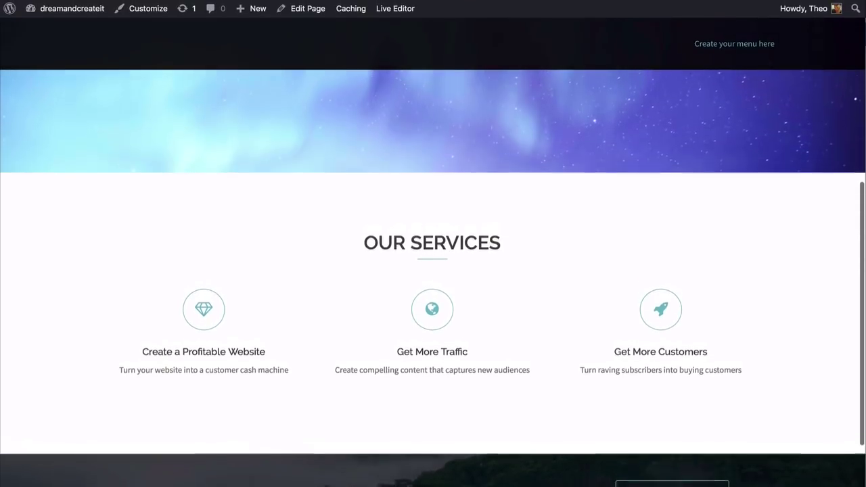
scroll(433, 278, down, 3)
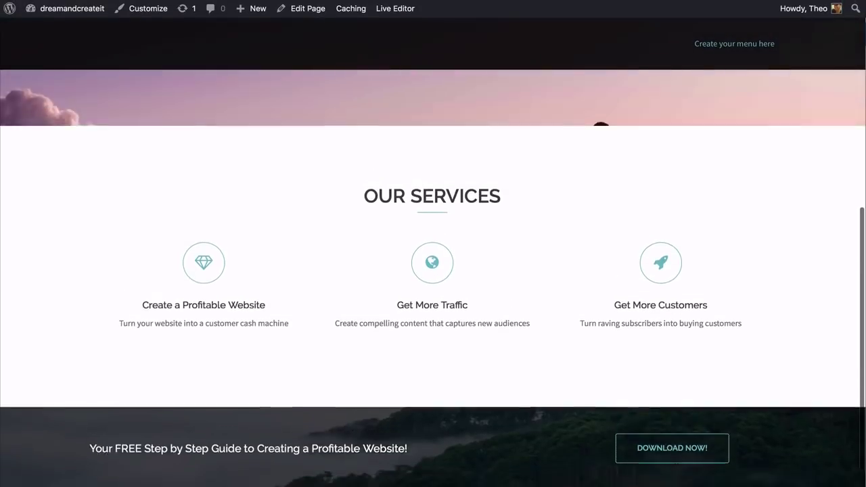
scroll(433, 277, up, 1)
scroll(433, 277, down, 2)
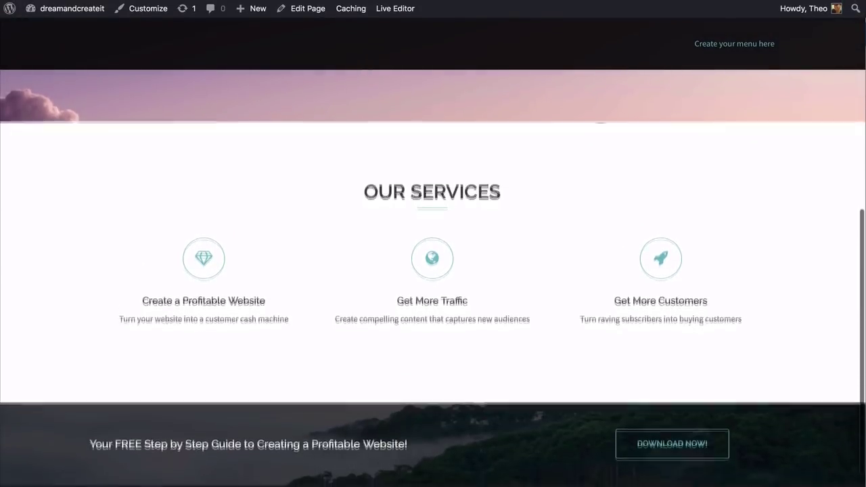
scroll(433, 278, up, 1)
scroll(433, 277, down, 2)
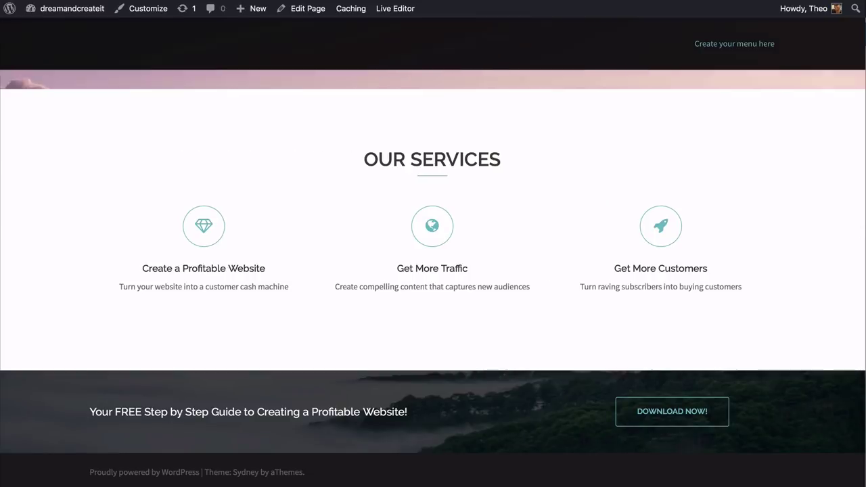
scroll(433, 277, up, 1)
scroll(433, 277, down, 1)
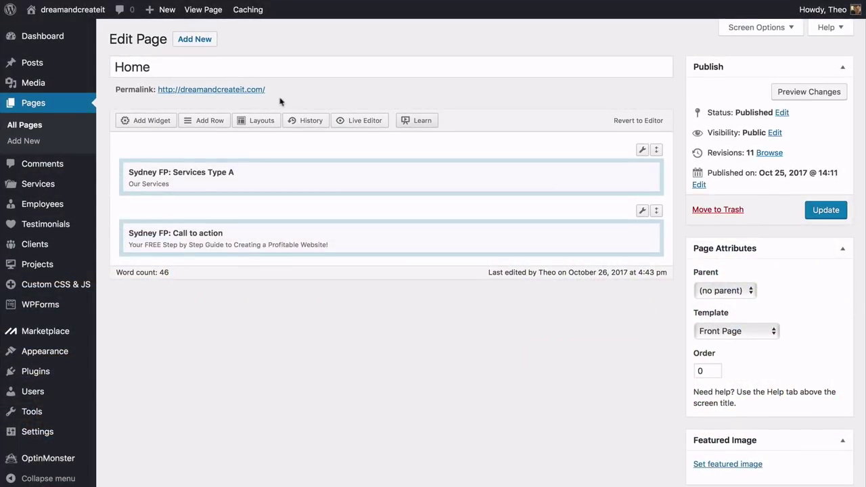
Add a Sydney FP: Portfolio widget below the Call to action section
click(207, 125)
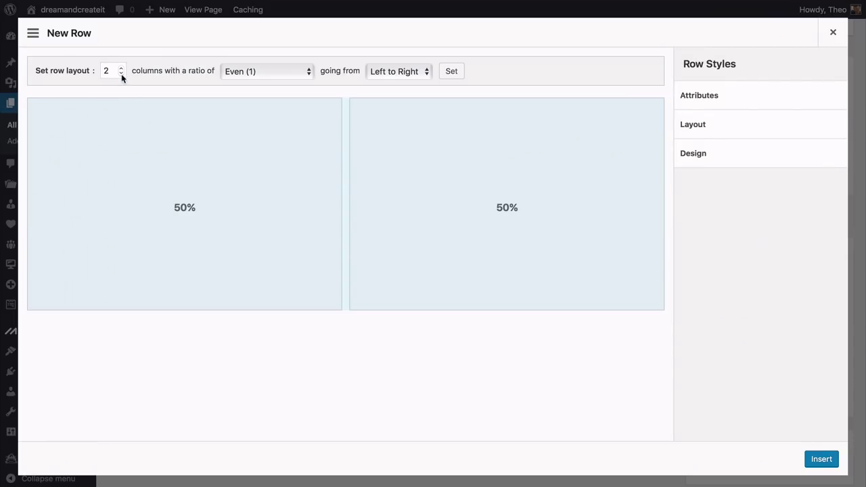
key(Escape)
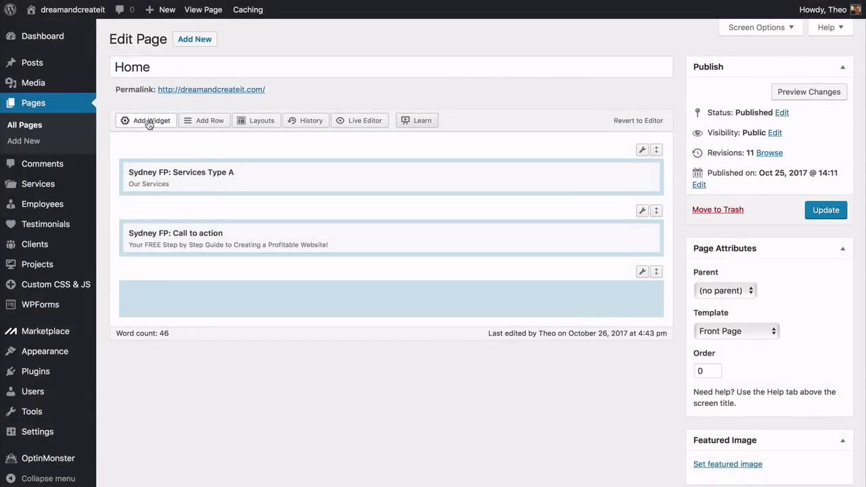
click(148, 123)
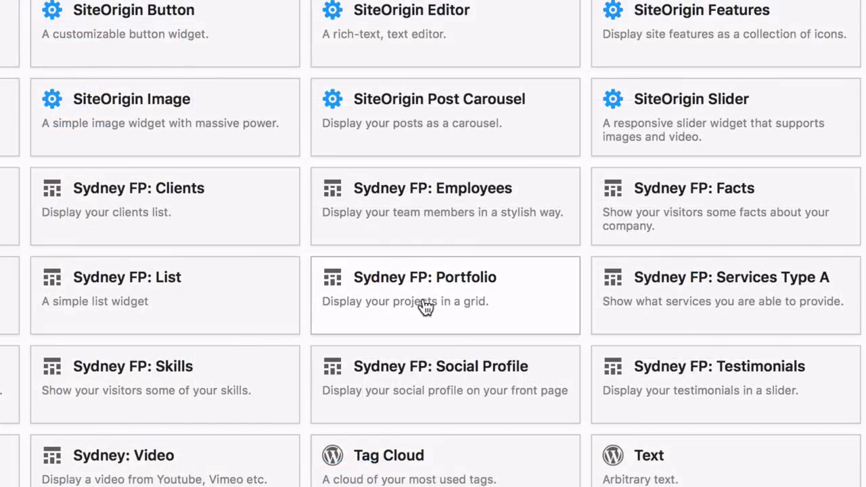
click(428, 306)
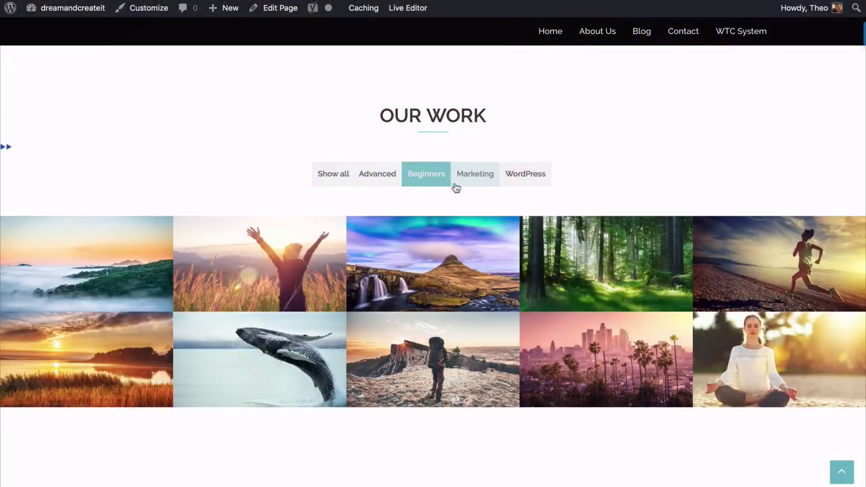
Cycle through the Beginners, Marketing, Advanced and WordPress portfolio filters, ending on Show all
click(454, 184)
click(421, 185)
click(386, 184)
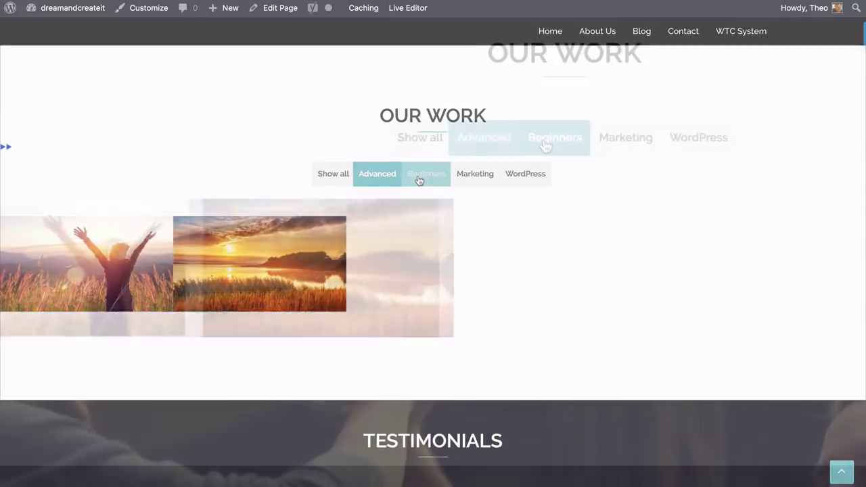
click(422, 182)
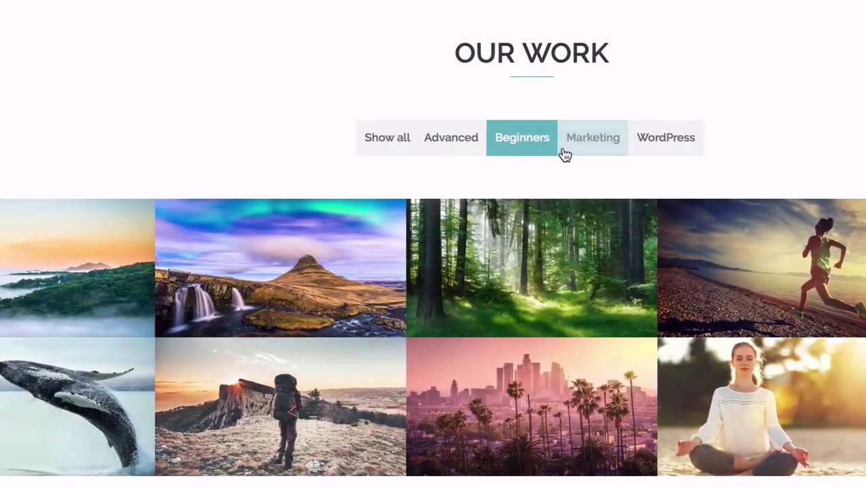
click(602, 148)
click(670, 146)
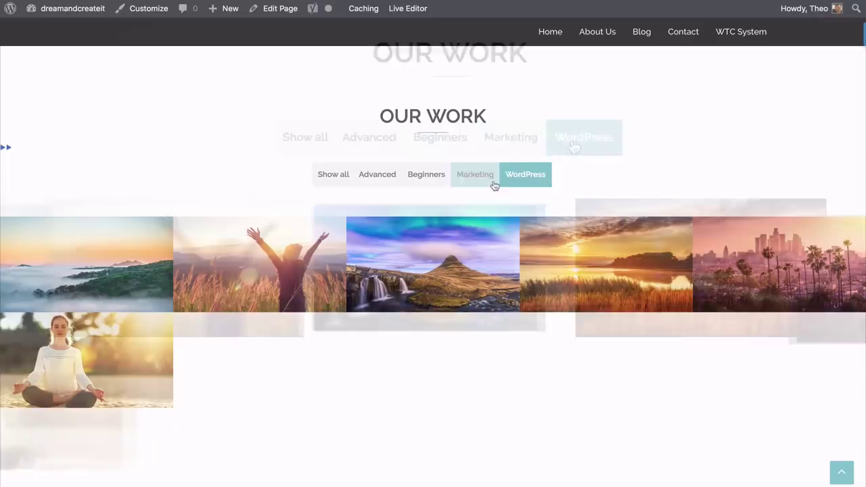
click(544, 145)
click(427, 177)
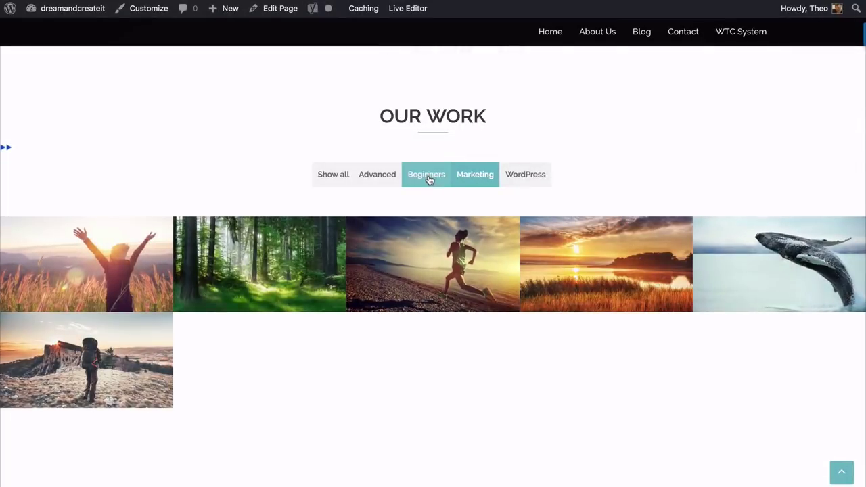
click(387, 180)
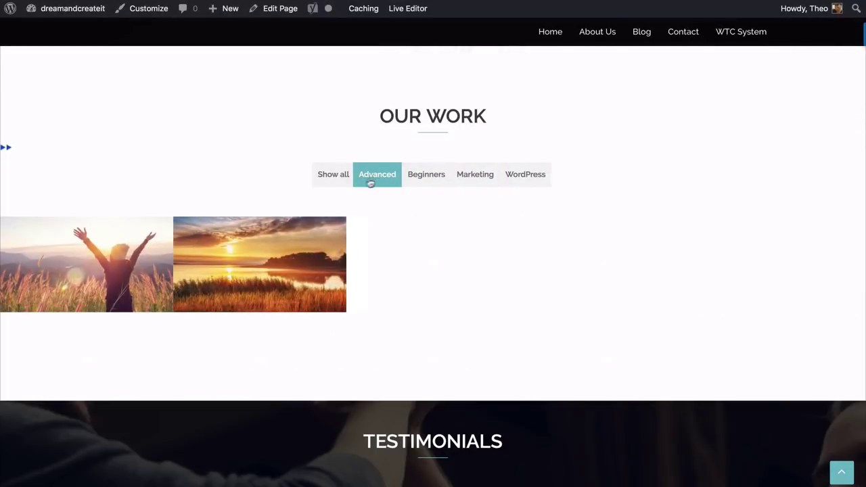
click(332, 178)
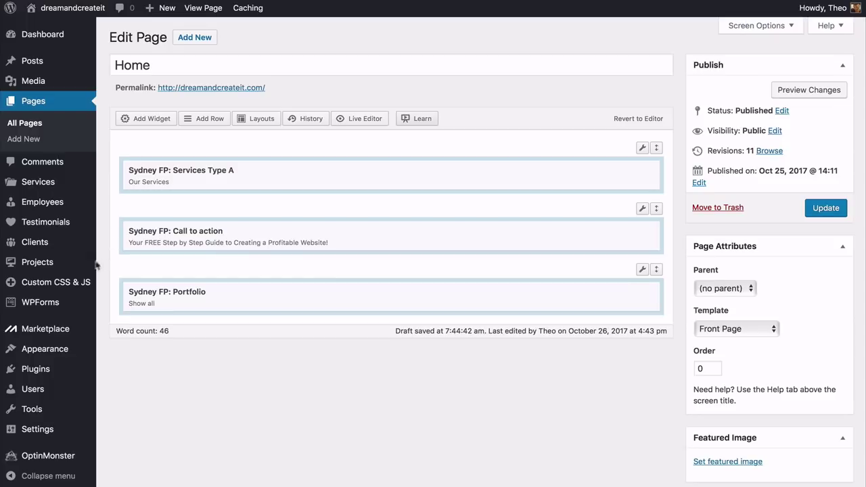
Try the Advanced, Beginners, Marketing and WordPress filters once more, then Show all
mouse_move(36, 271)
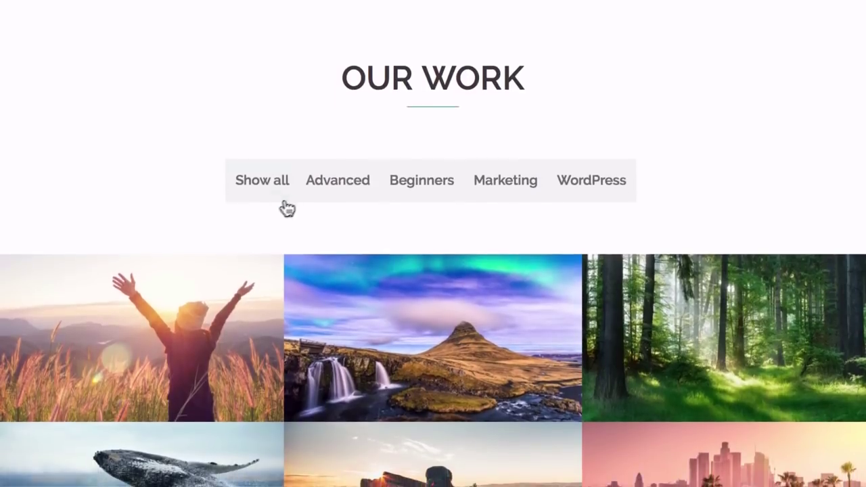
click(318, 196)
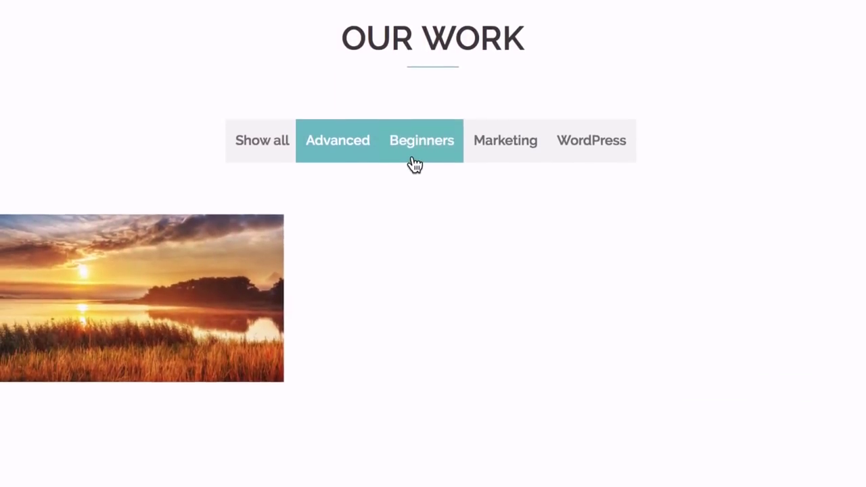
click(418, 160)
click(504, 155)
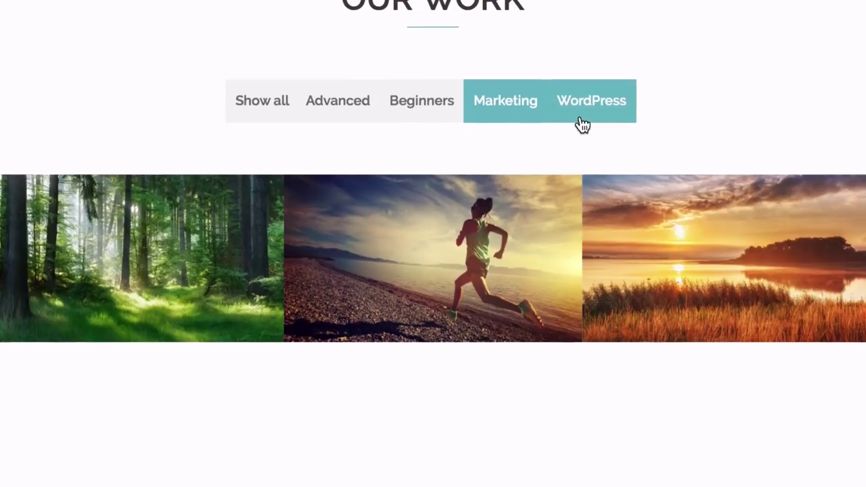
click(581, 116)
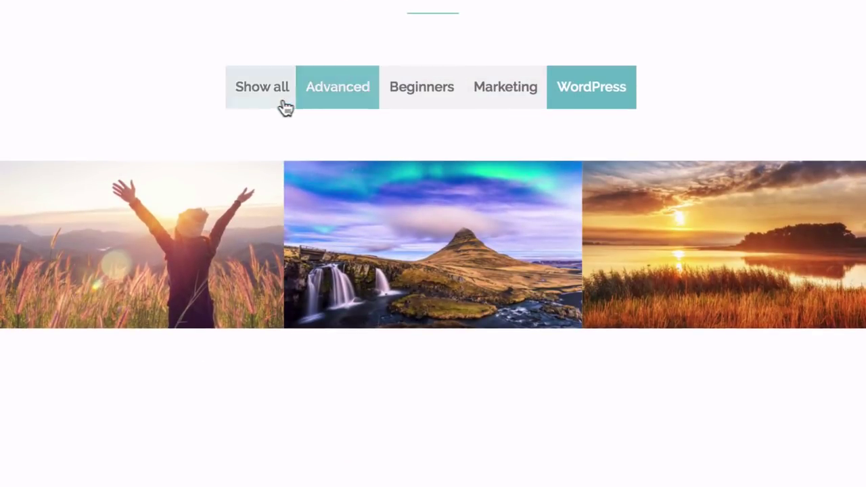
click(265, 106)
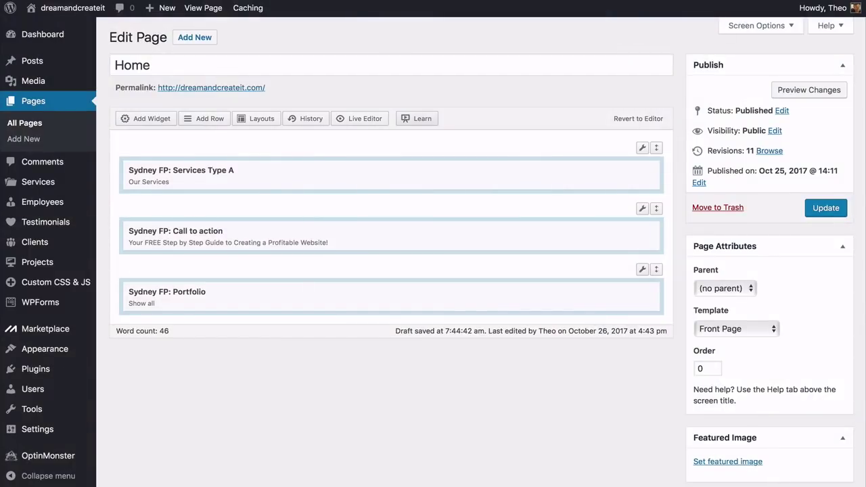
Start a new project titled 'Free Photo Pack Download!'
mouse_move(76, 267)
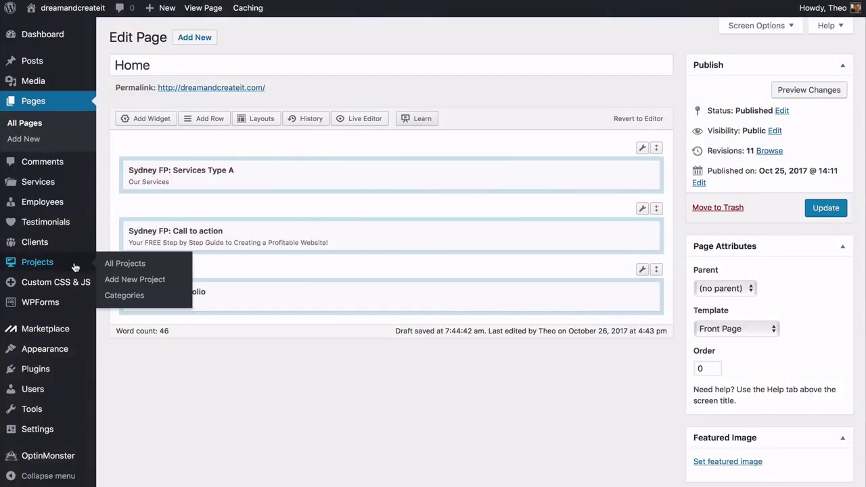
click(123, 284)
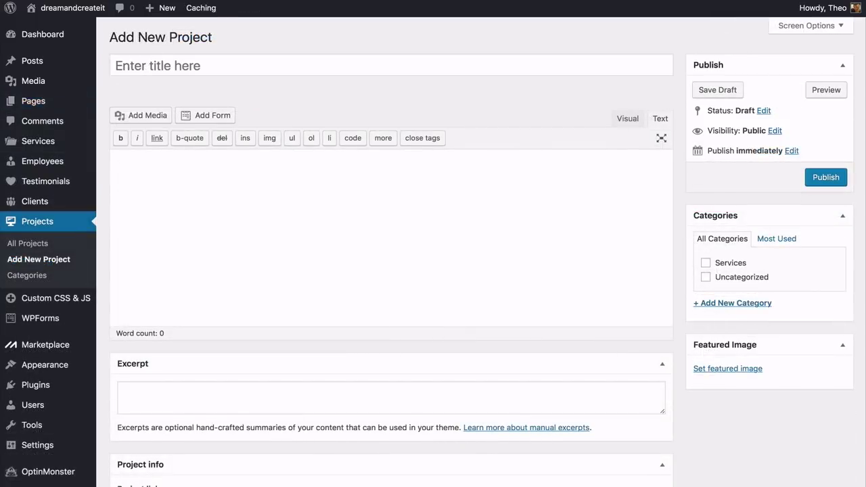
text(Free Photo Pack Download!)
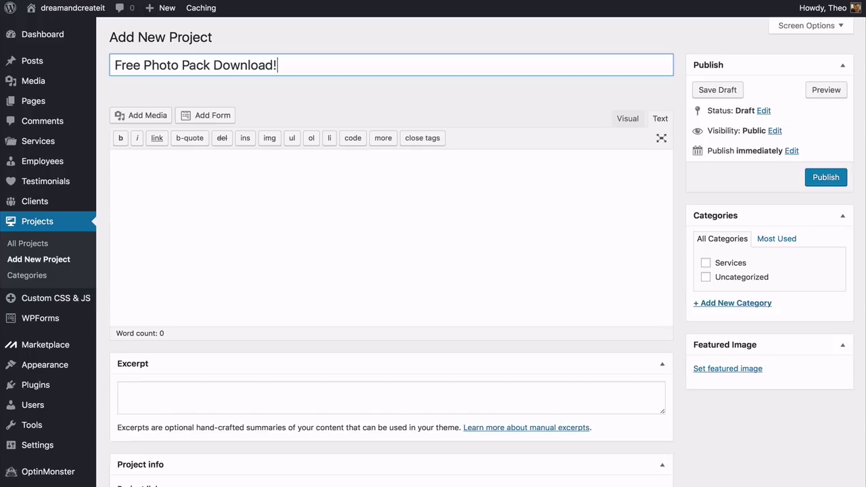
key(Tab)
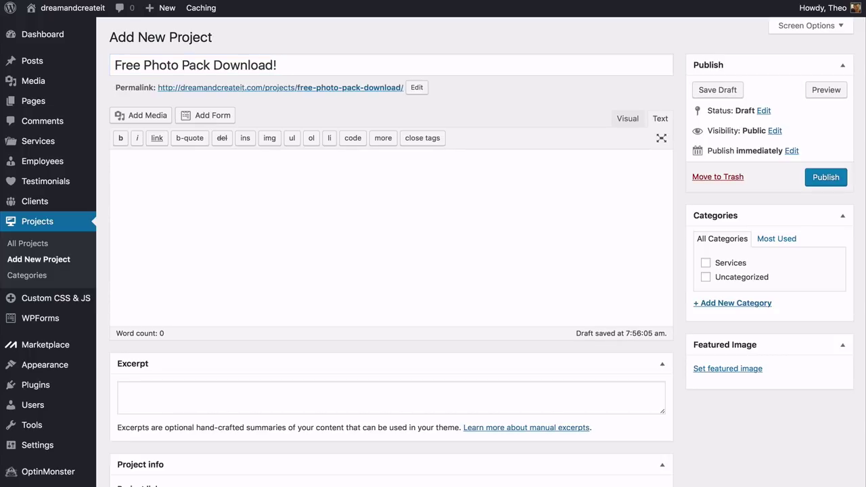
Upload Project-10.png as the project's featured image
click(721, 368)
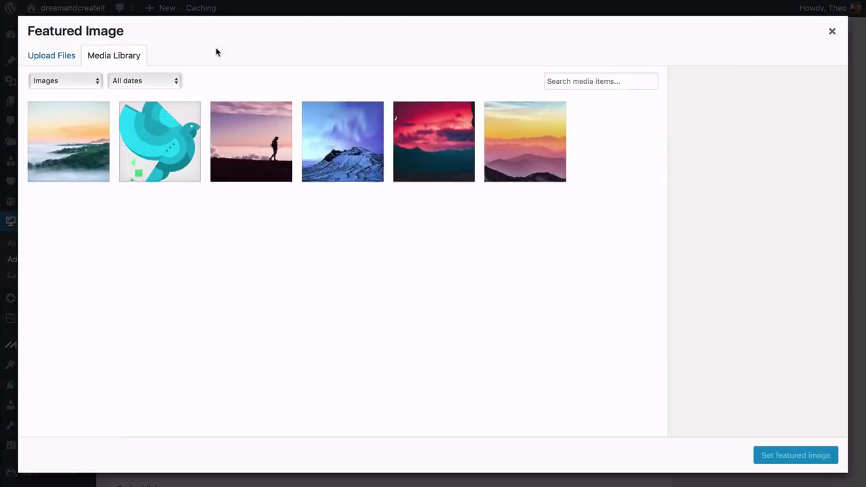
click(68, 59)
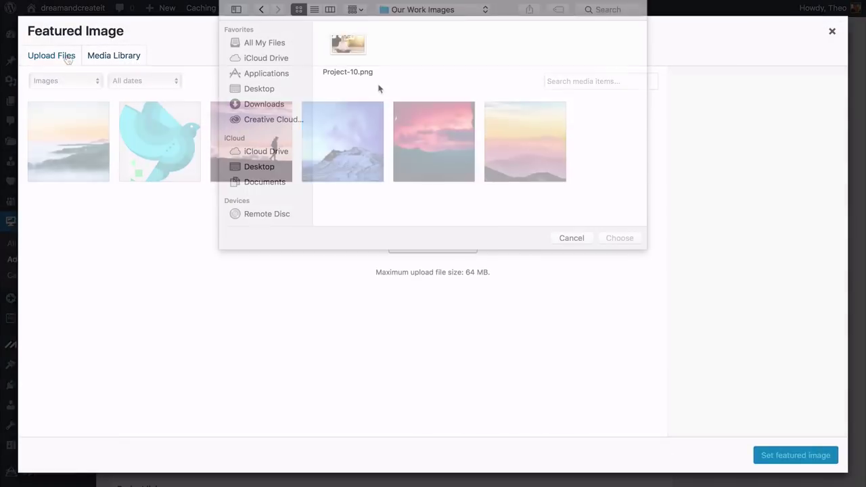
click(349, 49)
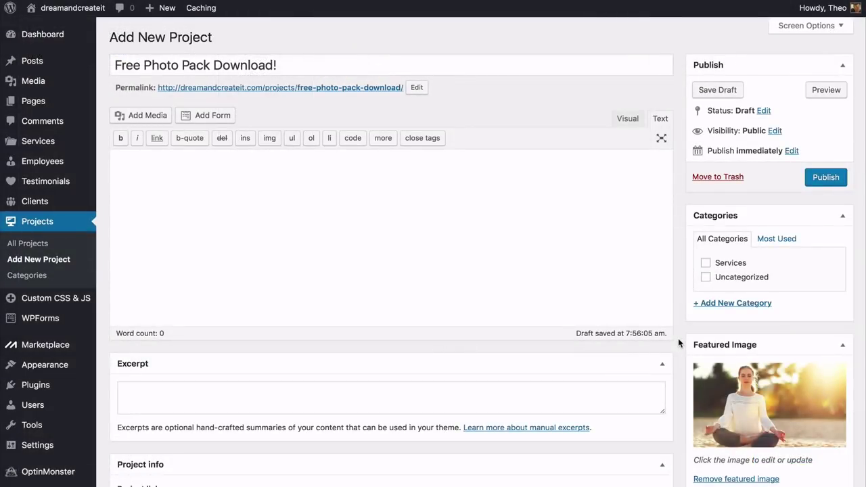
scroll(679, 343, down, 3)
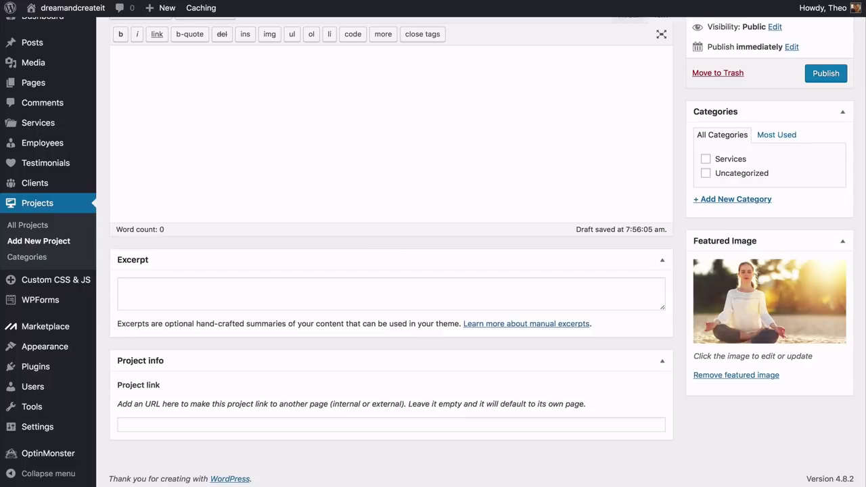
scroll(432, 251, up, 3)
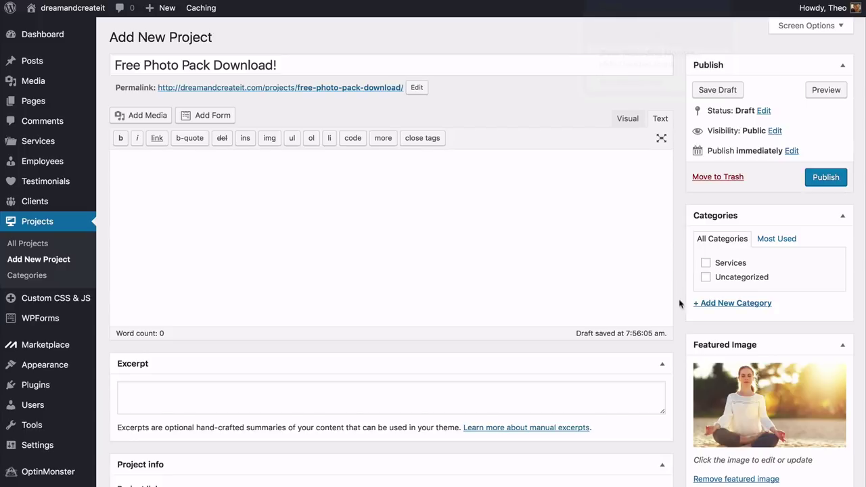
Add new Beginners and Wordpress categories, publish the project, and view All Projects
click(710, 304)
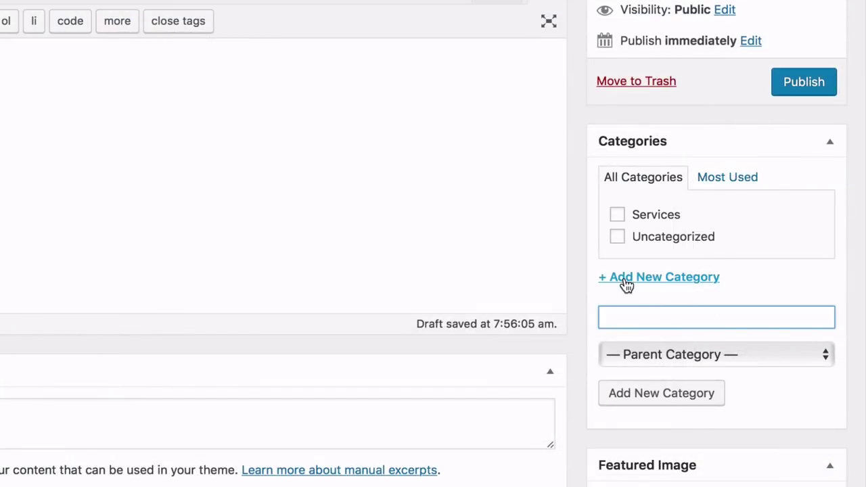
text(Beginners)
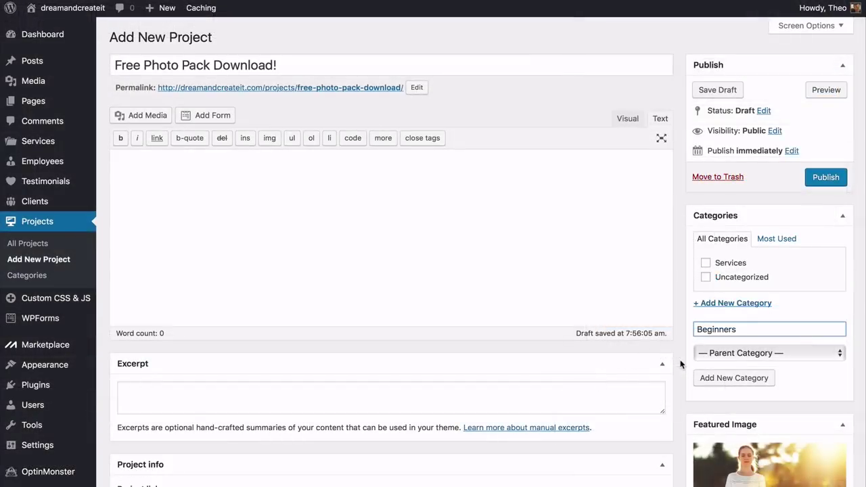
click(709, 380)
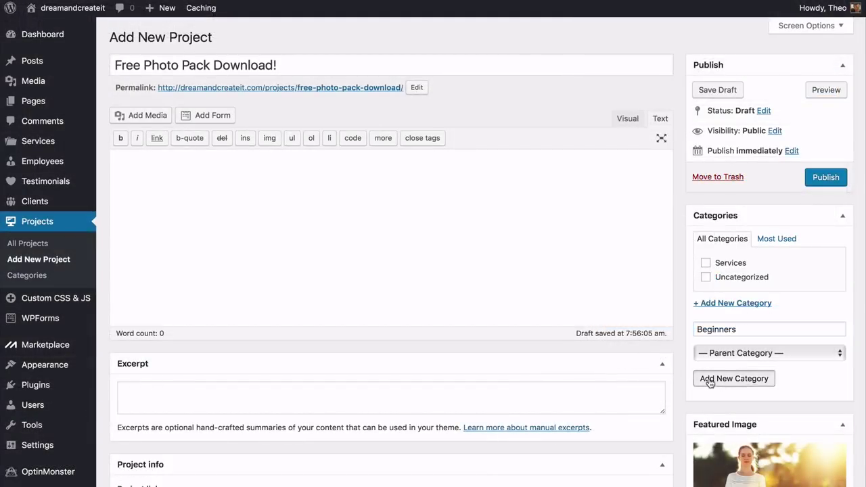
text(W)
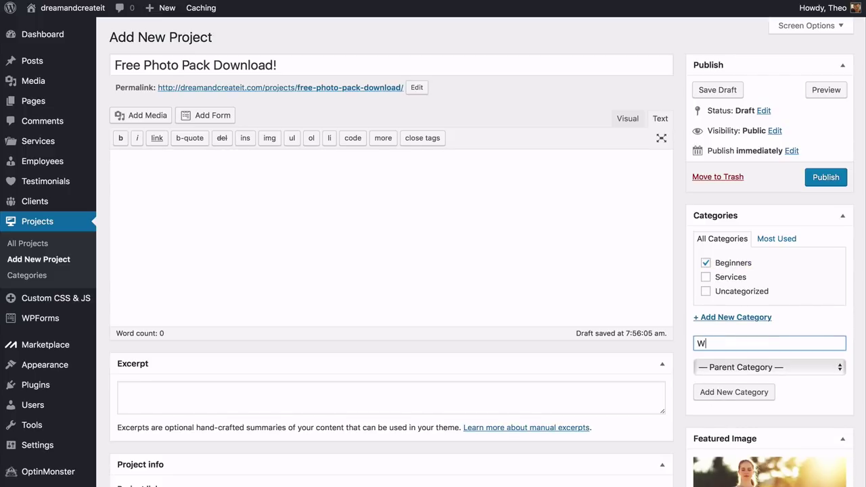
text(ordpress)
click(709, 390)
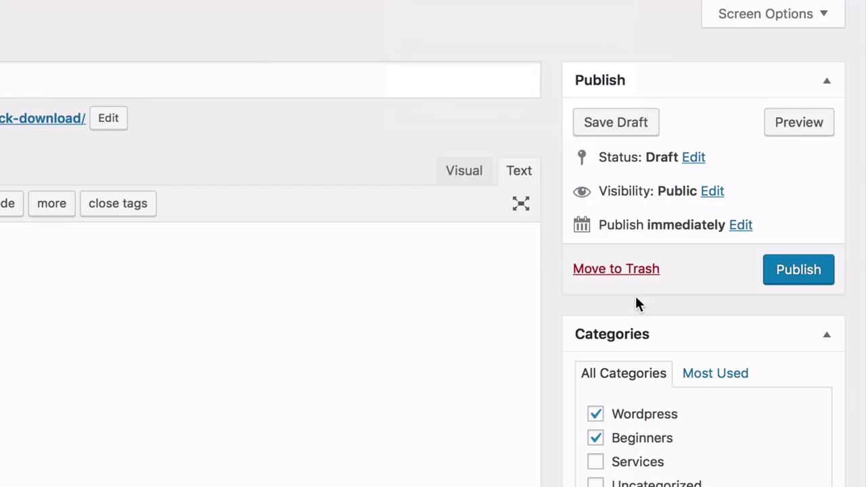
click(790, 276)
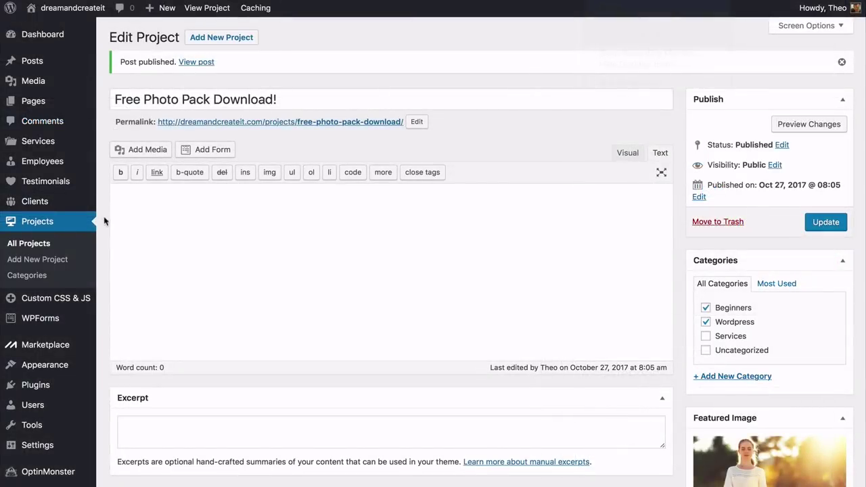
click(48, 248)
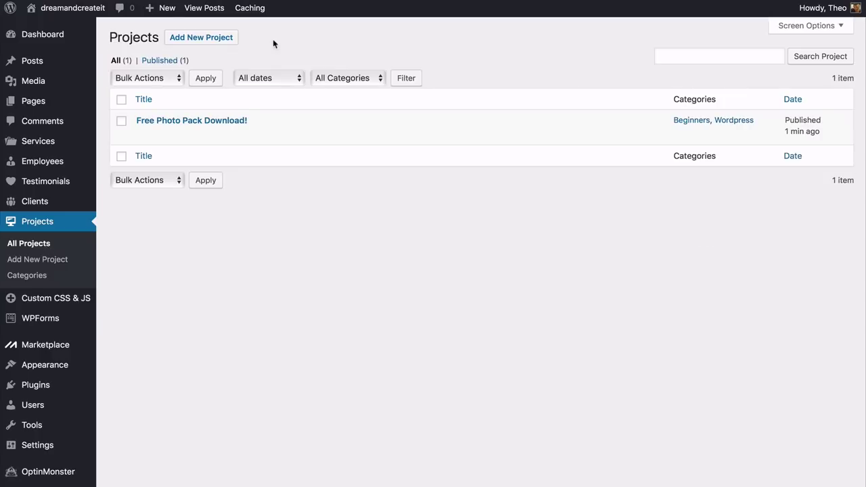
Publish the project 'Mastering The Blog Post' with uploaded Project-9.png as featured image
click(201, 37)
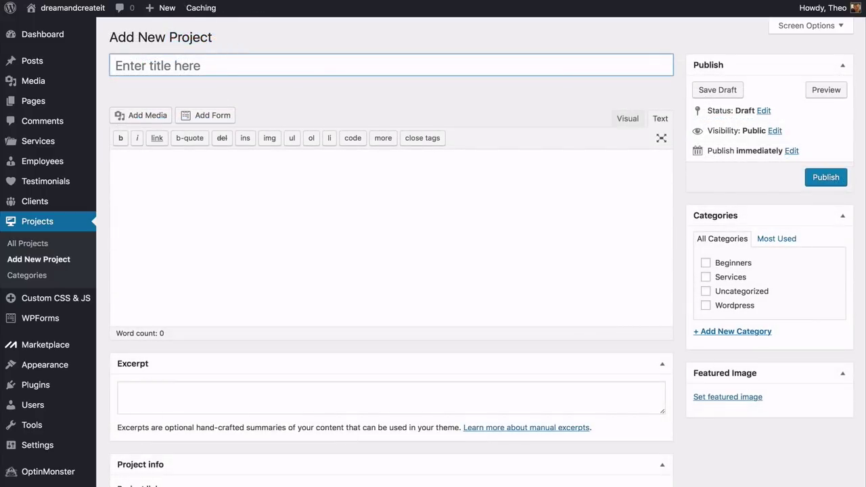
text(Mastering The Blog Post)
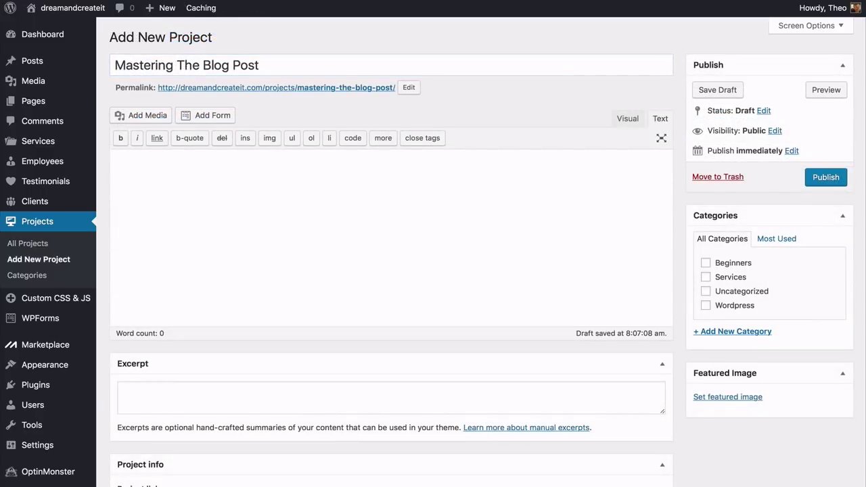
scroll(671, 354, down, 3)
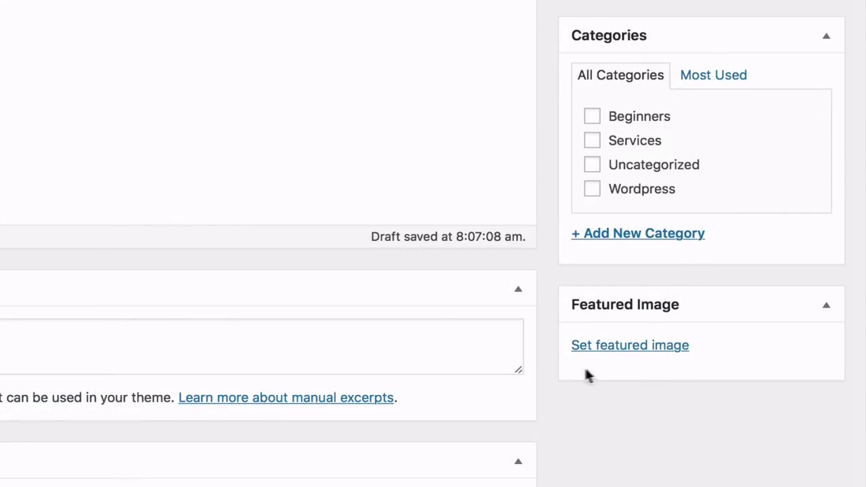
click(623, 346)
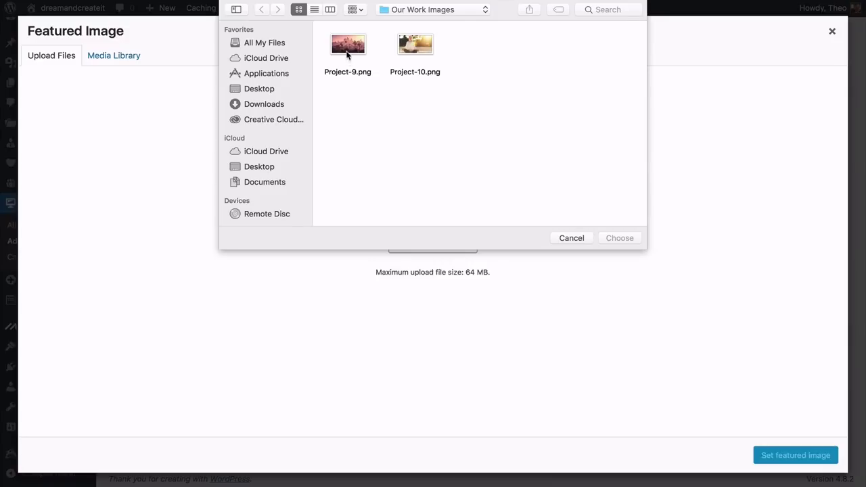
double_click(347, 47)
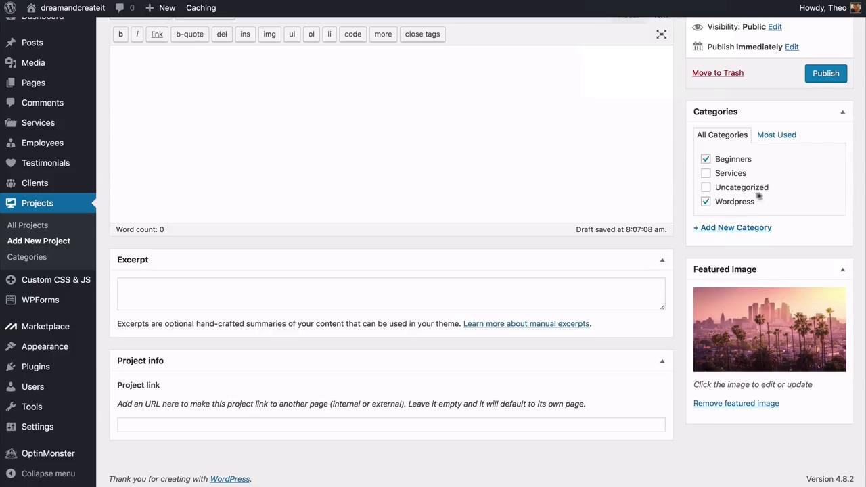
click(825, 73)
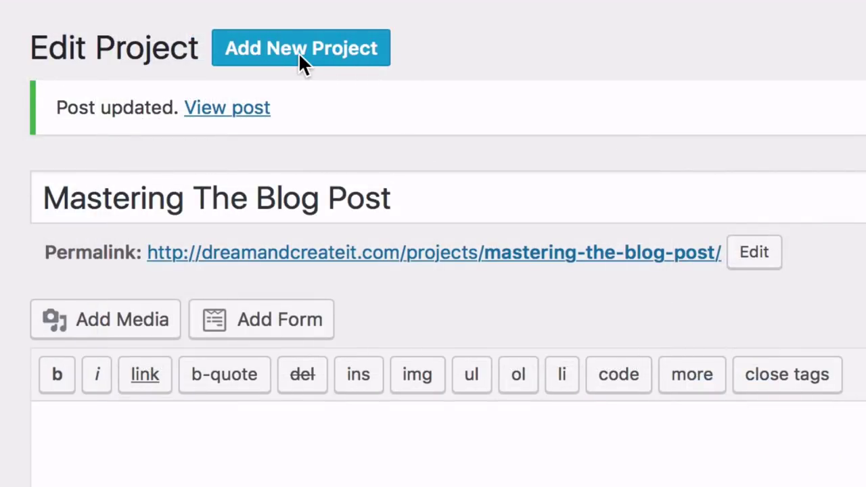
click(300, 54)
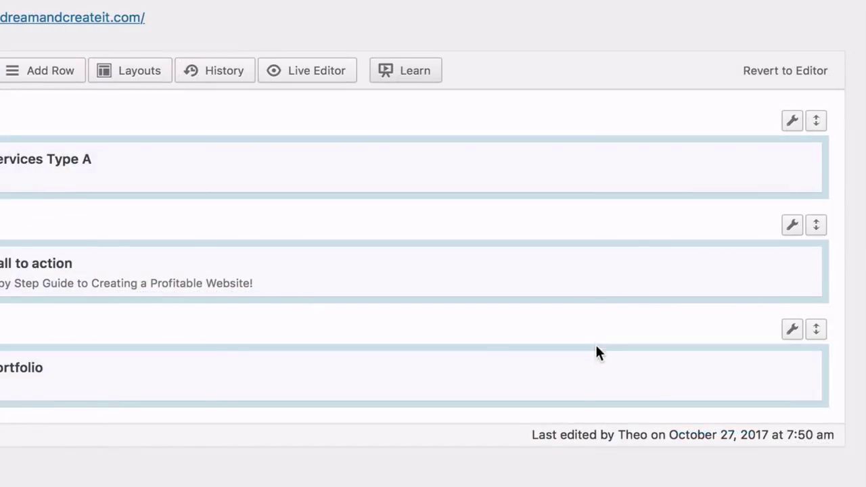
Paste the wordpress, beginners, advanced and marketing slugs into the Our Work widget's filter
mouse_move(618, 373)
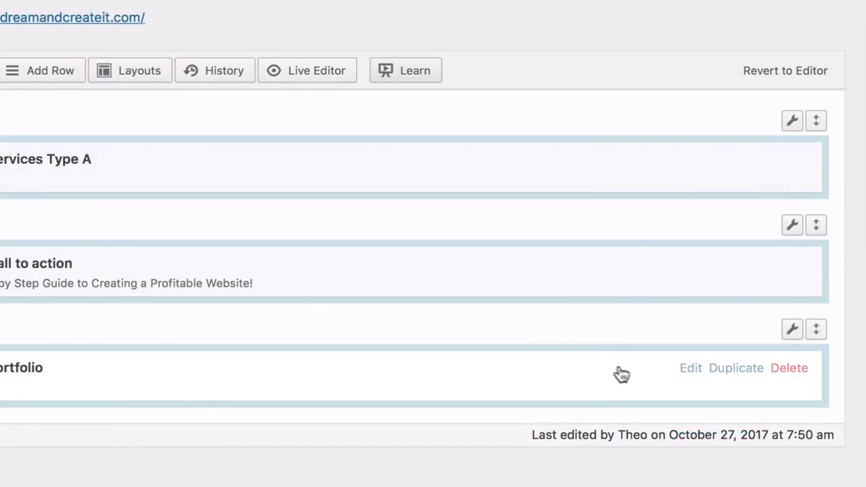
click(691, 370)
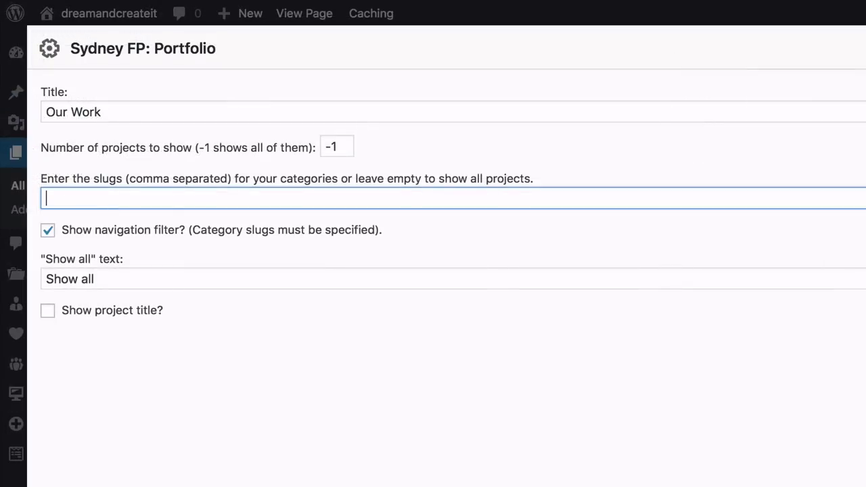
text(wordpress, beginners, advanced, marketing)
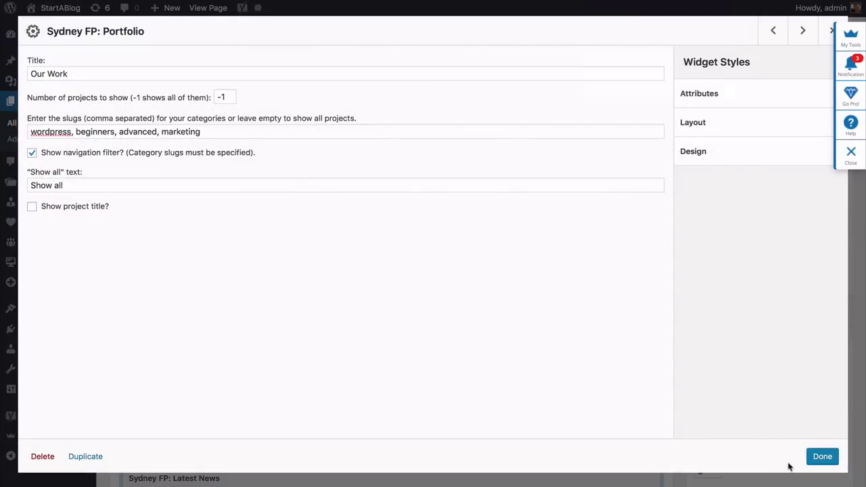
click(819, 457)
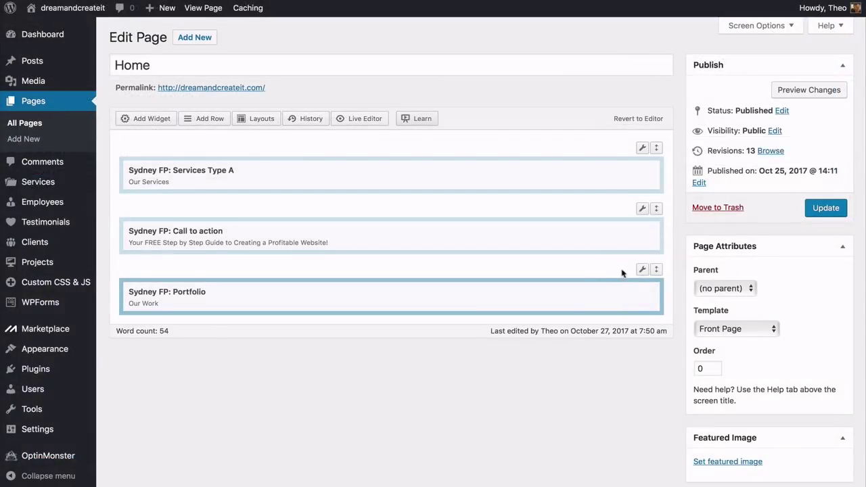
mouse_move(642, 270)
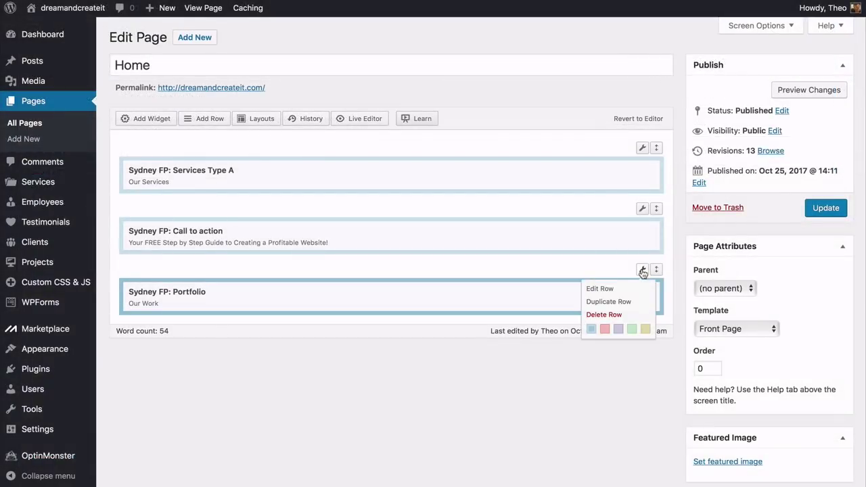
click(602, 290)
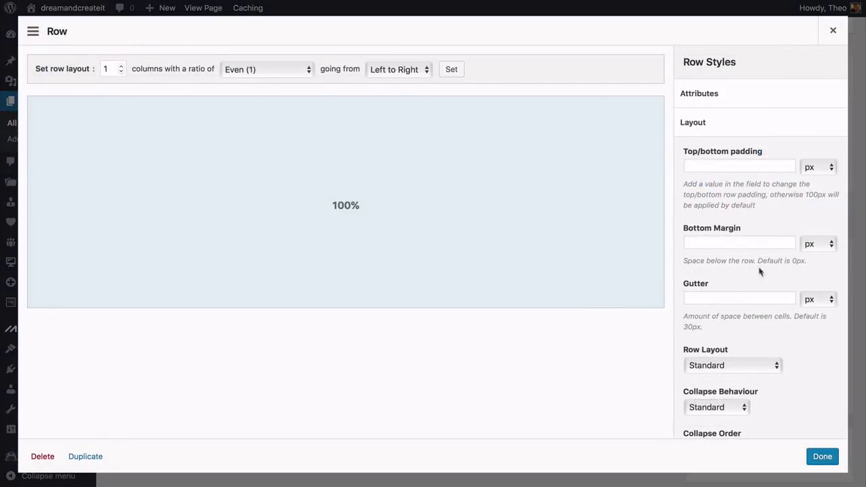
Set the portfolio row's Row Layout to Full Width Stretched
scroll(770, 311, down, 3)
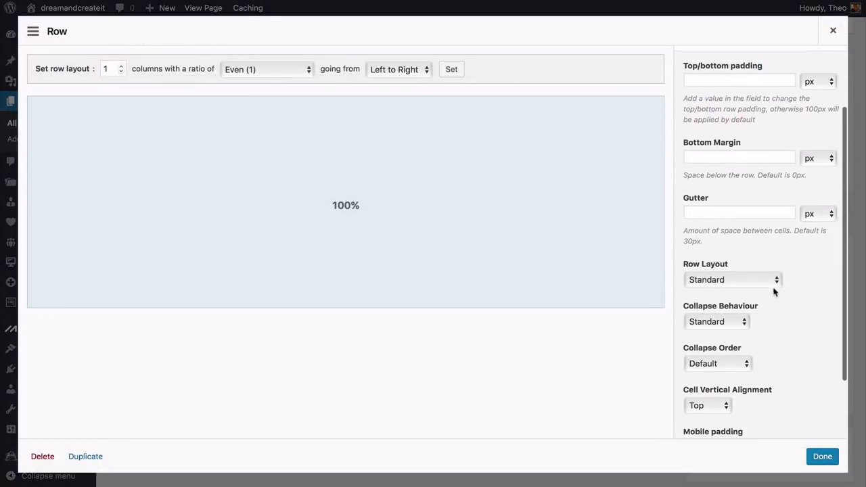
click(776, 282)
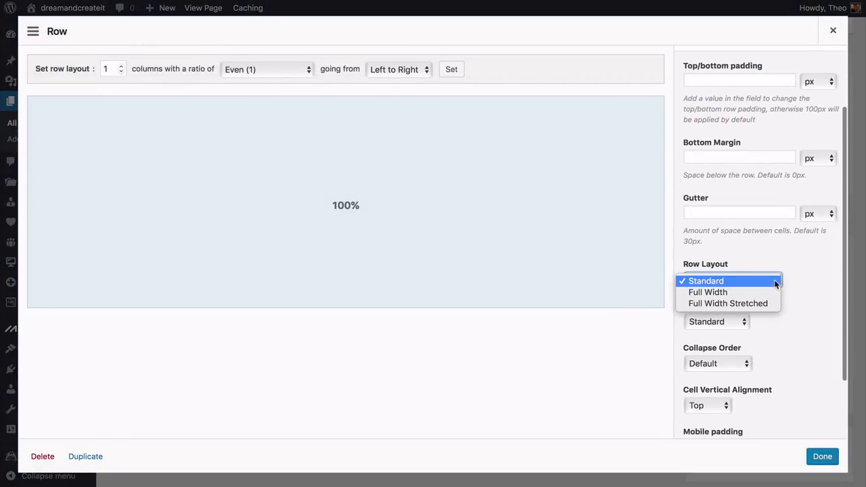
click(746, 305)
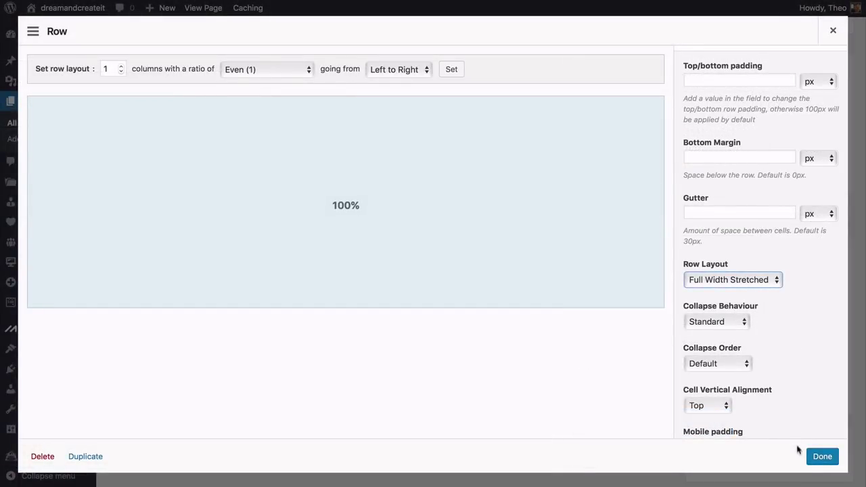
click(821, 457)
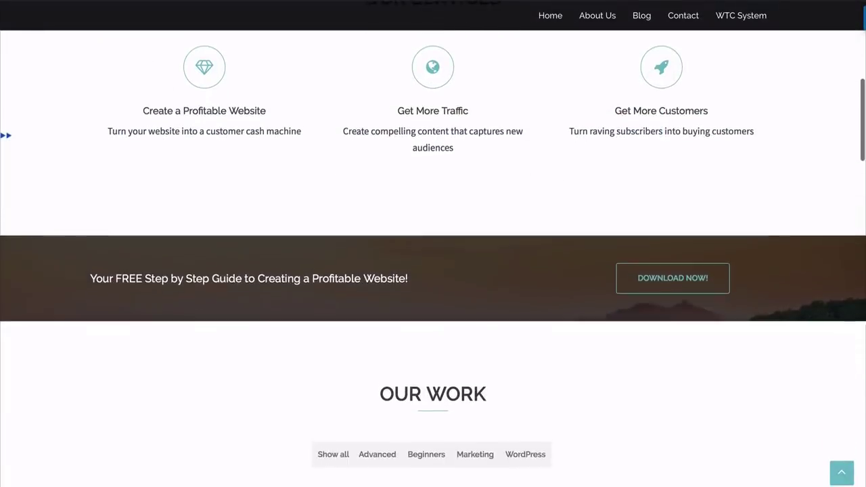
Update the Home page and scroll the live site to check the full-width Our Work grid
scroll(433, 271, down, 2)
scroll(433, 270, down, 3)
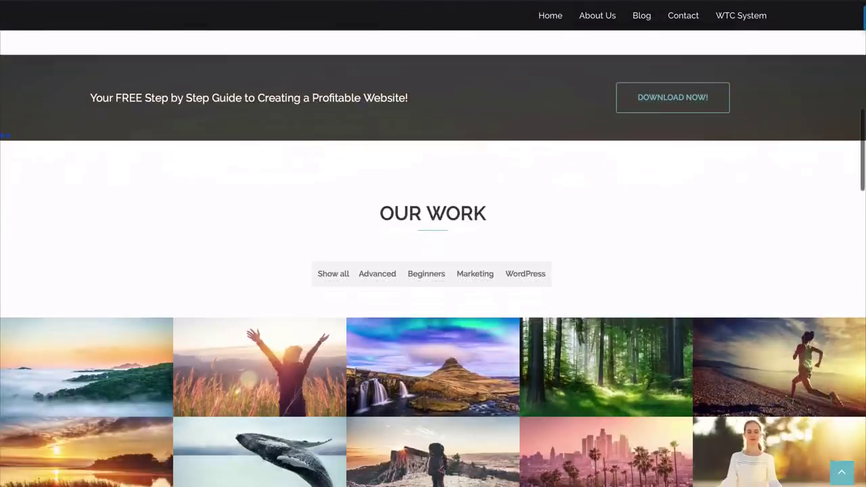
scroll(433, 270, down, 3)
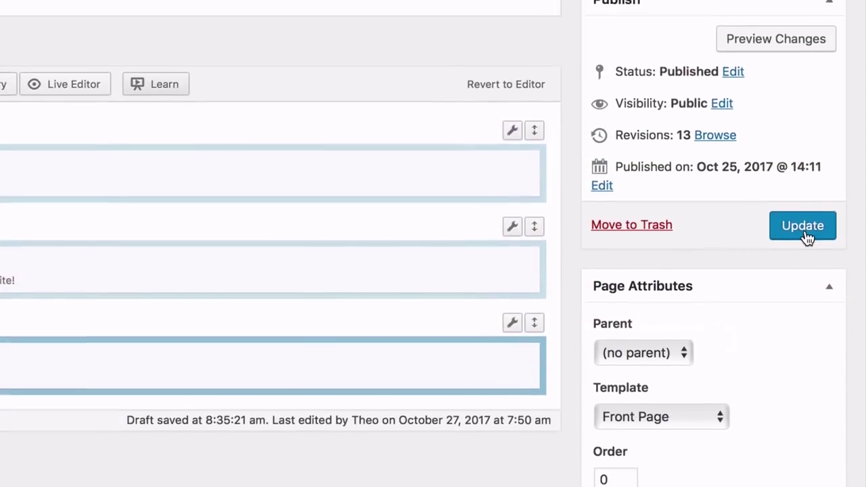
click(805, 260)
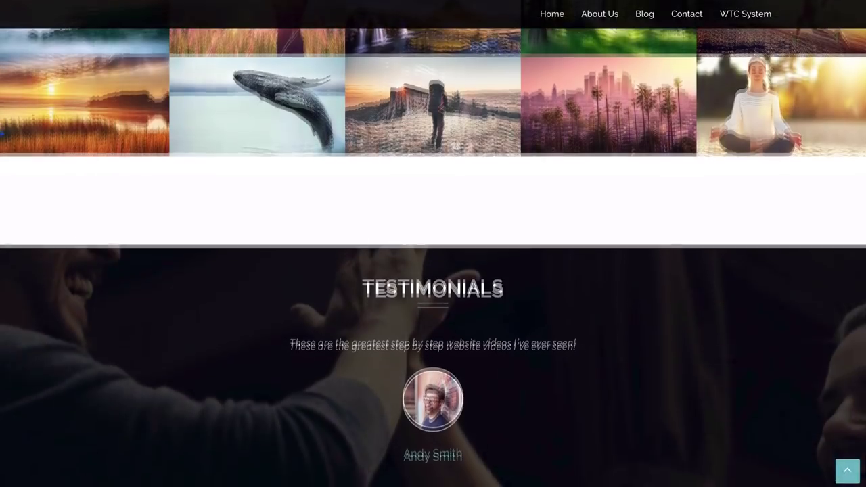
scroll(433, 271, down, 2)
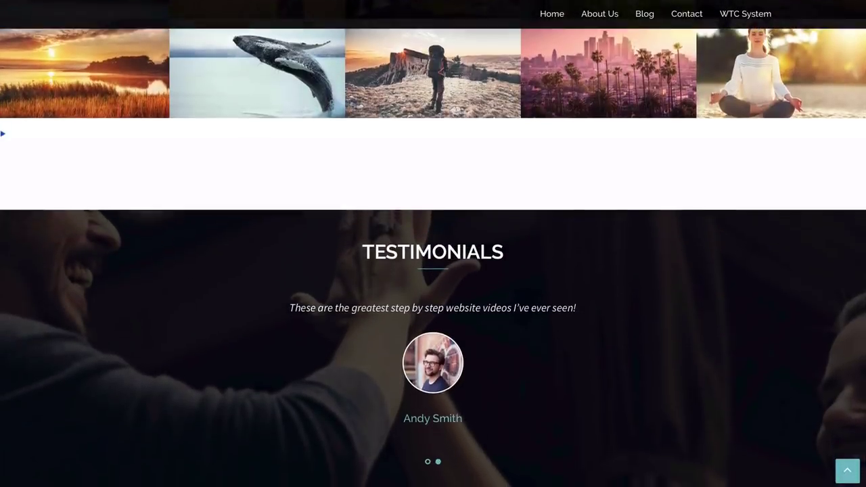
scroll(433, 271, down, 2)
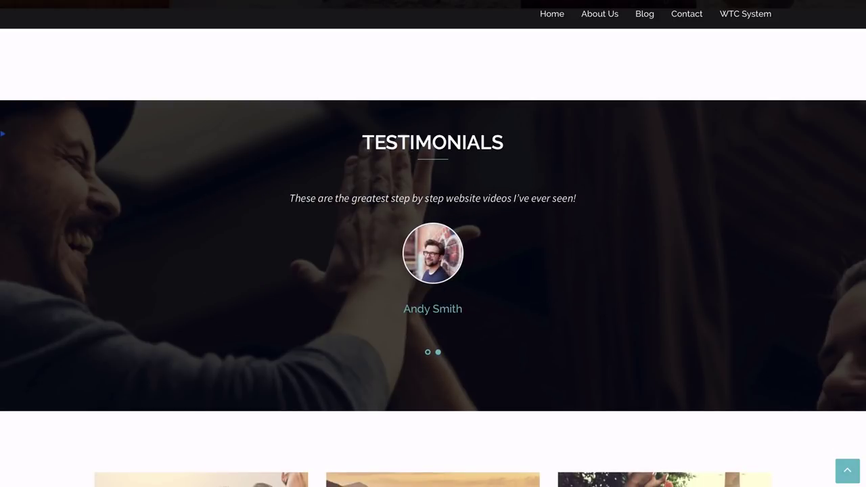
scroll(433, 270, down, 1)
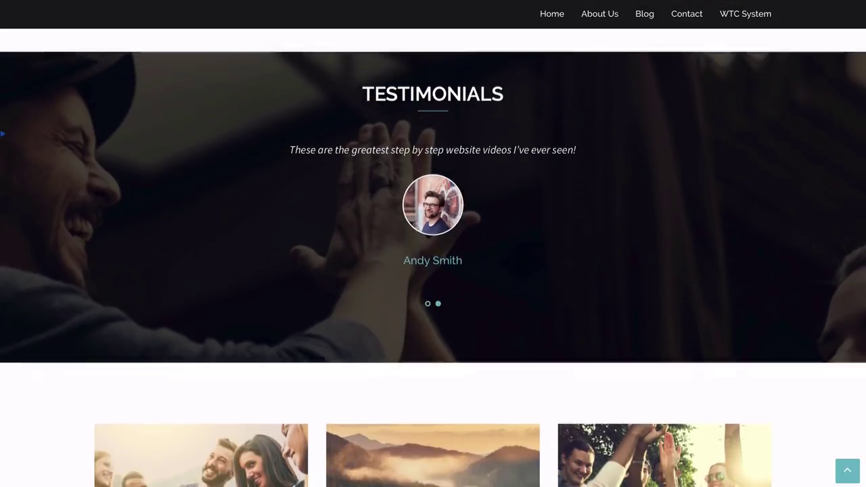
scroll(433, 271, up, 1)
scroll(433, 271, up, 1)
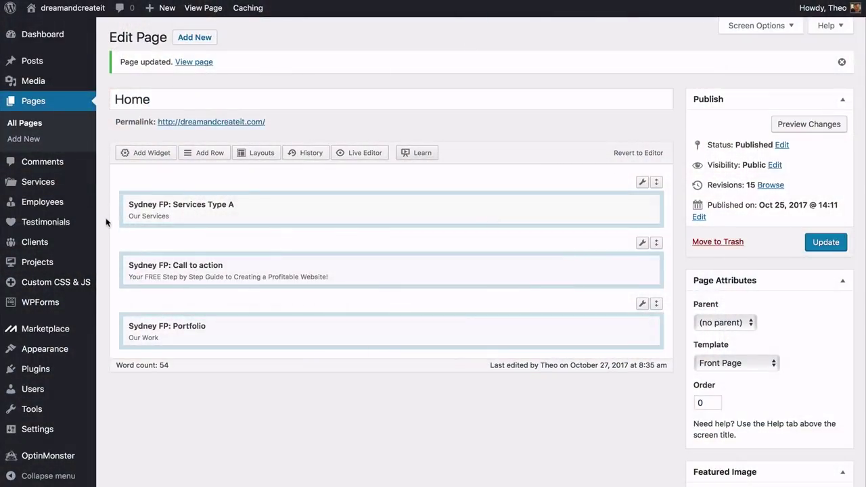
Create and publish a testimonial with the client's name and the pasted 'greatest step by step website videos' quote
mouse_move(71, 228)
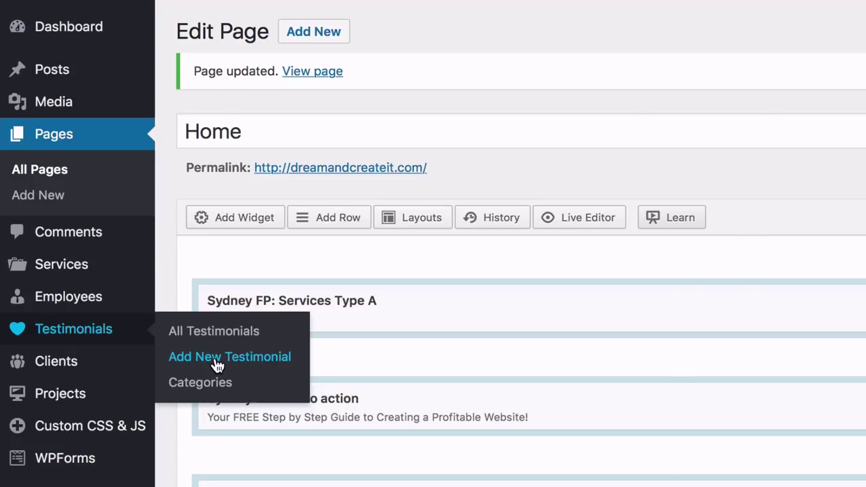
click(215, 364)
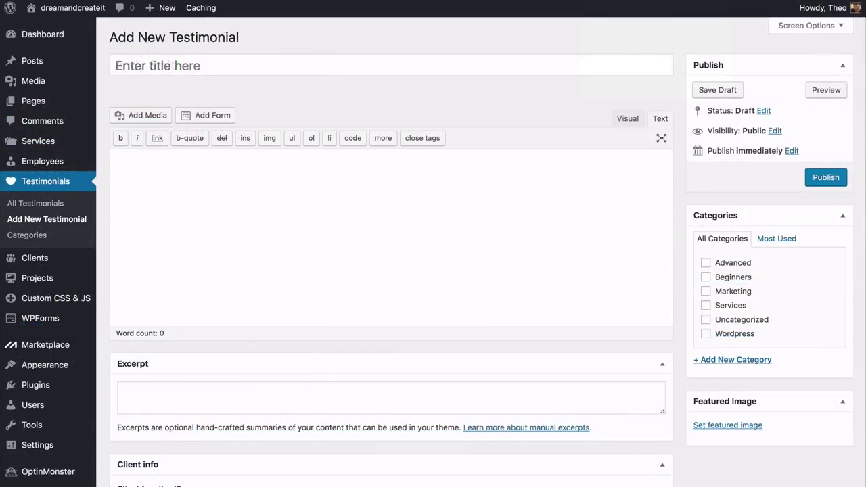
key(Tab)
text(These are the greatest step by step website videos I've ever seen!)
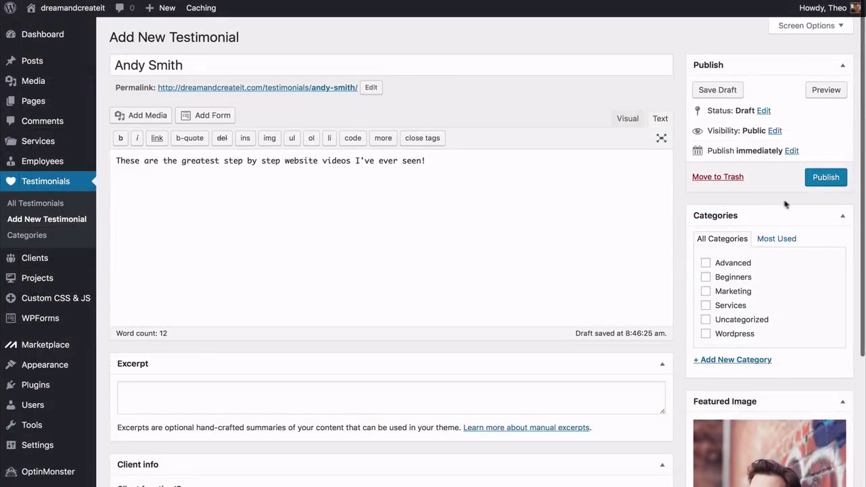
click(824, 179)
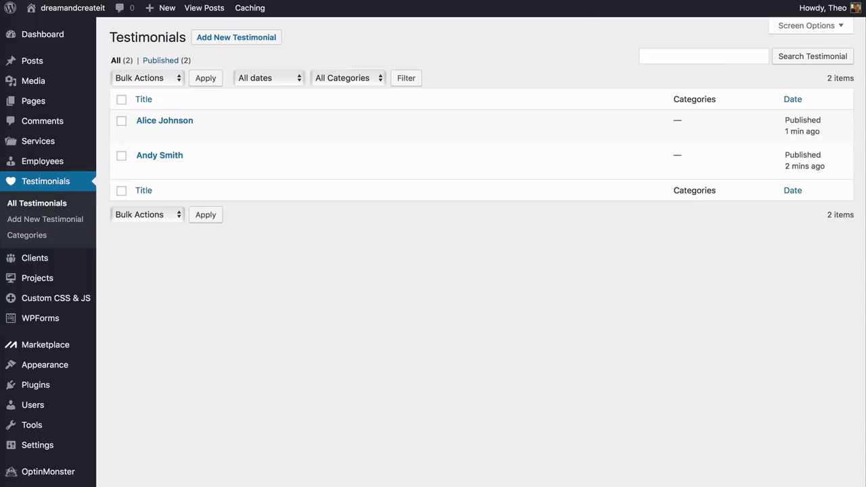
Open the Home page for editing and add a Sydney FP: Testimonials widget in a new row
mouse_move(84, 104)
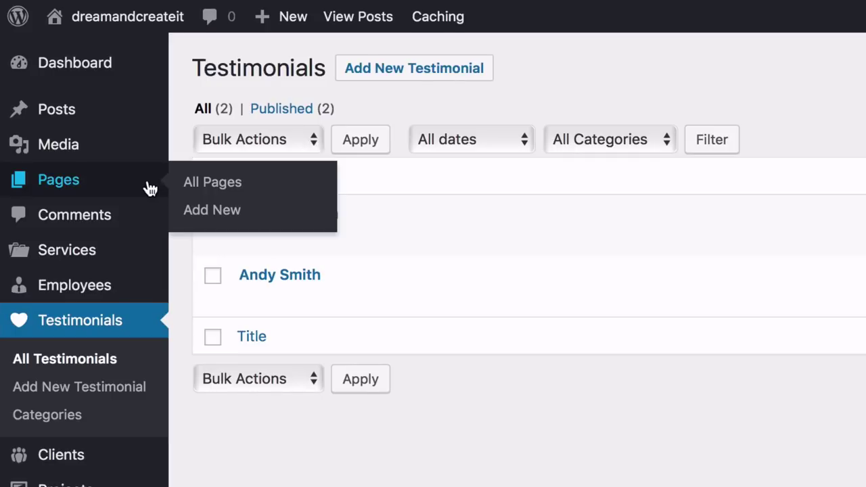
click(204, 184)
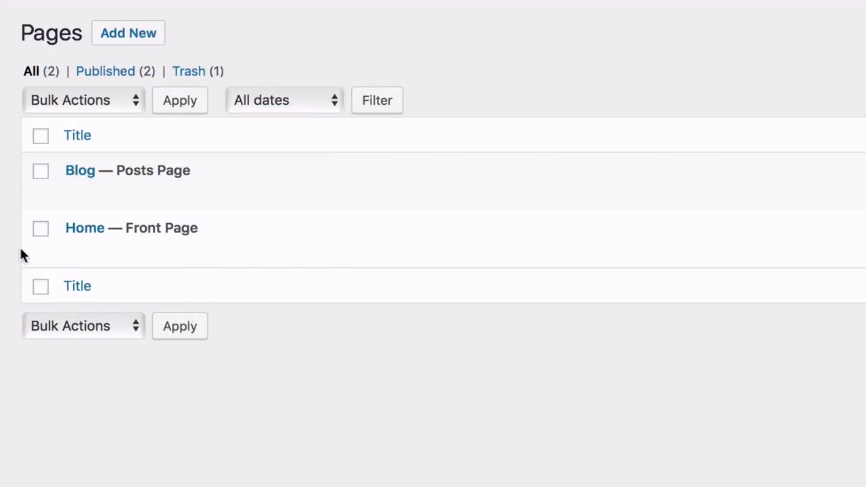
click(72, 249)
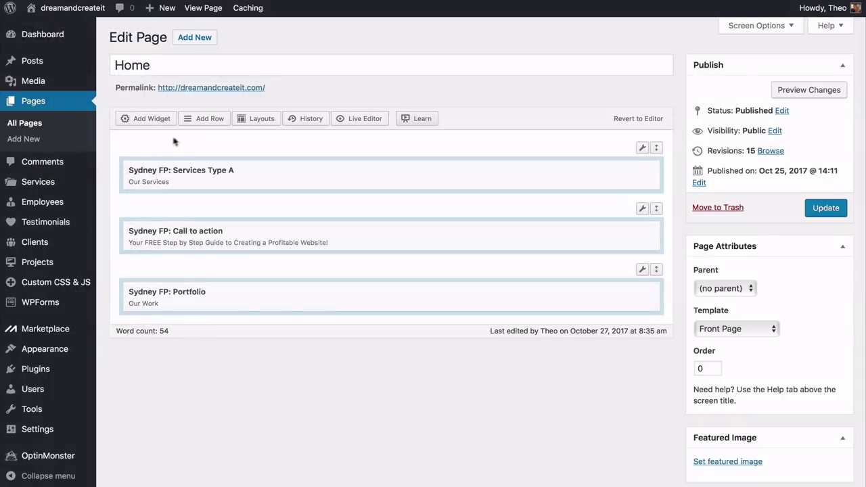
click(203, 119)
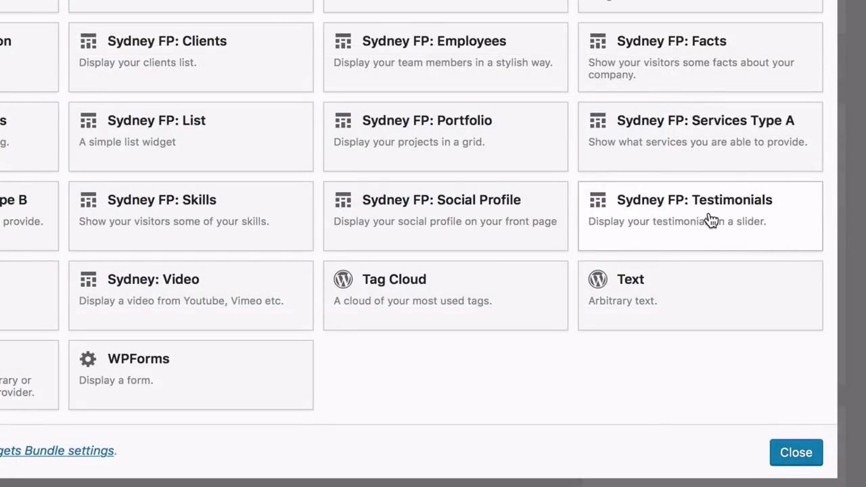
click(711, 221)
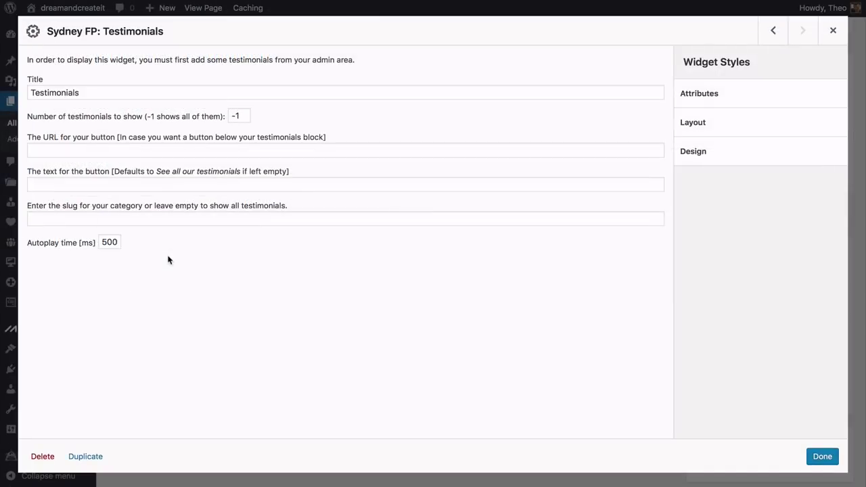
Change the Testimonials widget's autoplay time from 500 to 600 ms
click(107, 240)
key(BackSpace)
click(147, 254)
key(Escape)
Give the testimonials row 50px padding, 30px bottom margin and a Full Width Stretched layout
mouse_move(642, 330)
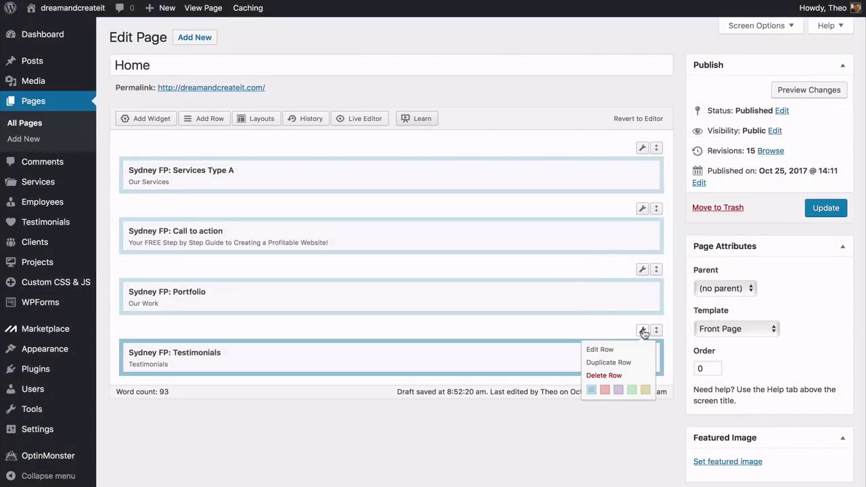
click(600, 350)
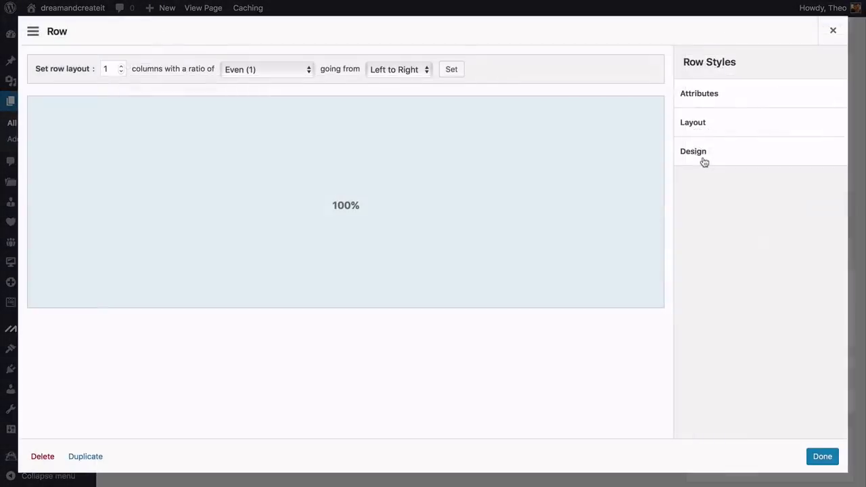
click(704, 160)
scroll(800, 229, down, 3)
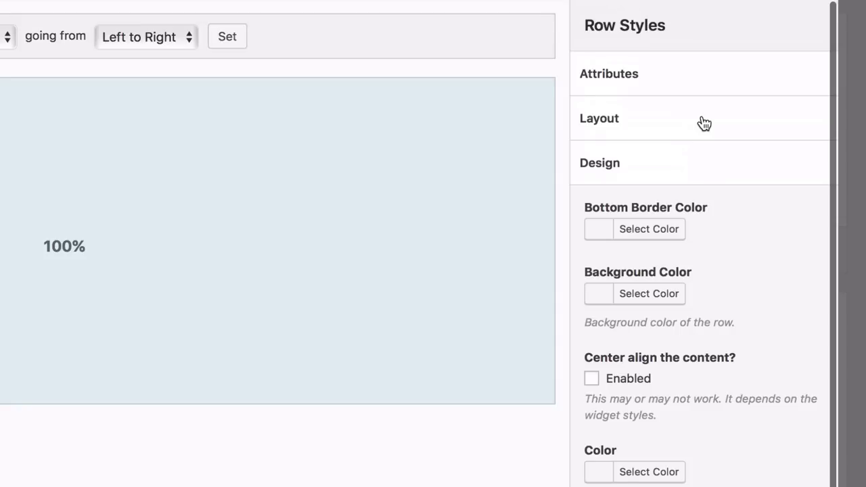
click(700, 122)
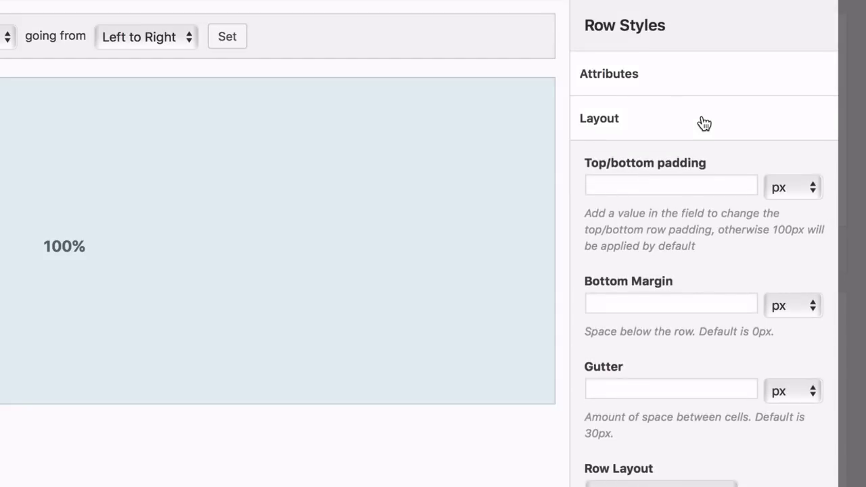
click(618, 178)
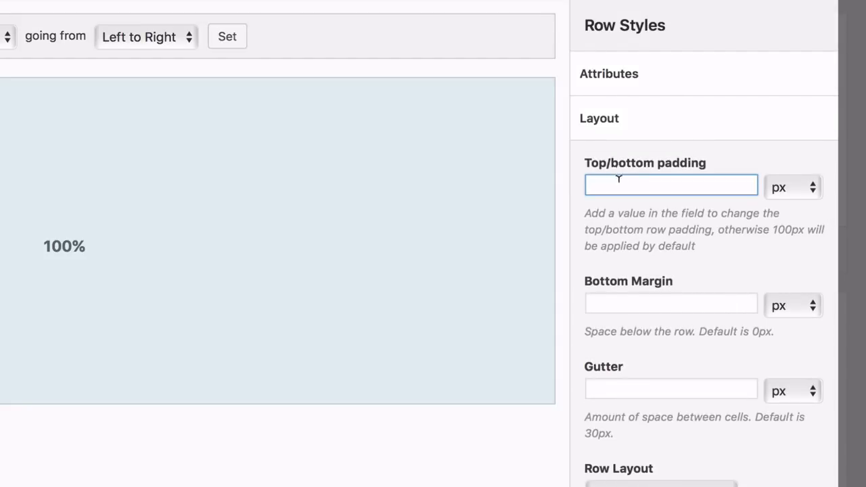
text(50)
click(615, 285)
click(720, 286)
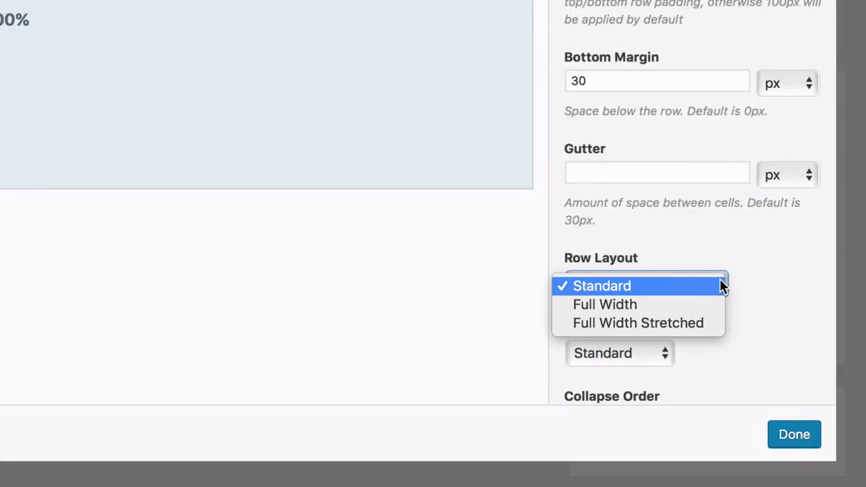
click(667, 324)
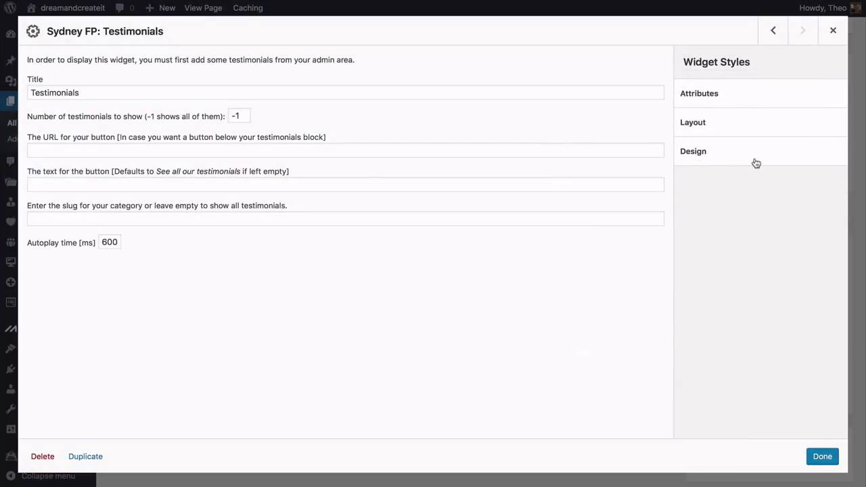
Set the Testimonials widget's headings colour to white
click(753, 161)
scroll(813, 228, down, 5)
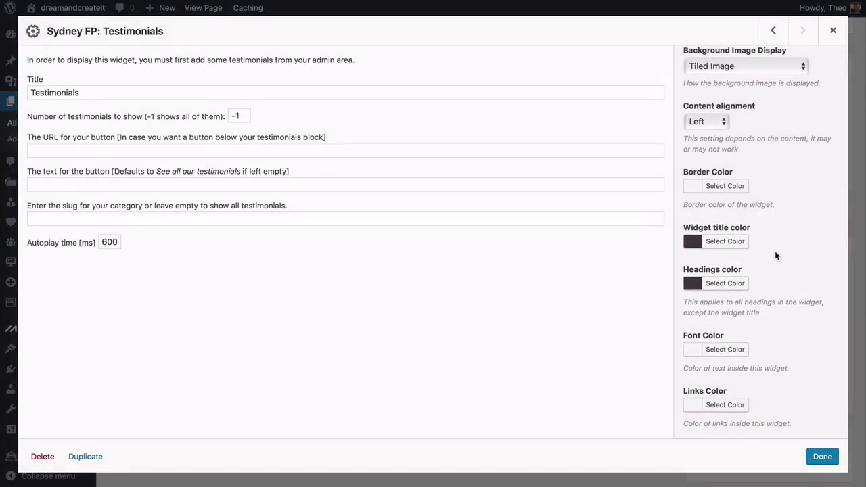
click(725, 283)
click(709, 420)
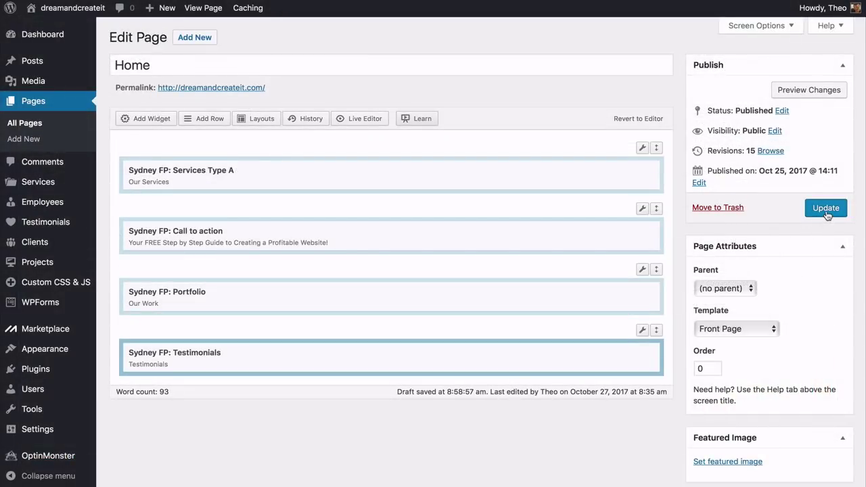
Update the Home page and scroll through the live Services, Our Work and Testimonials sections
click(826, 209)
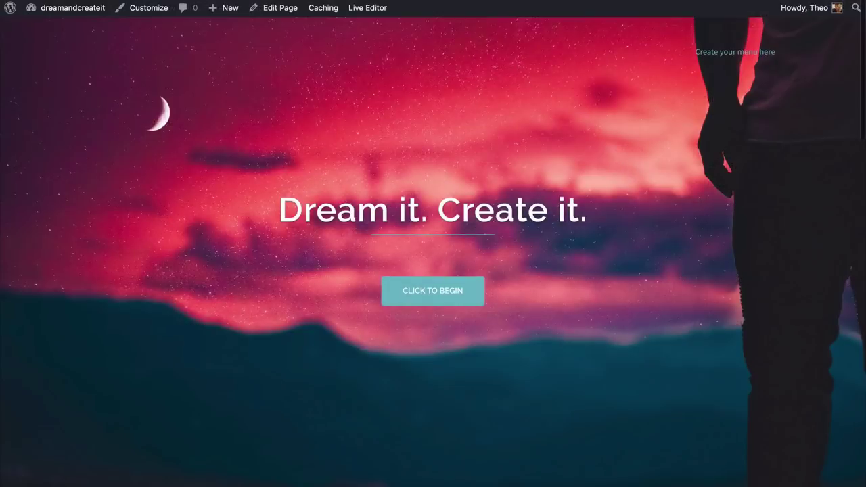
scroll(433, 243, down, 3)
scroll(433, 244, down, 5)
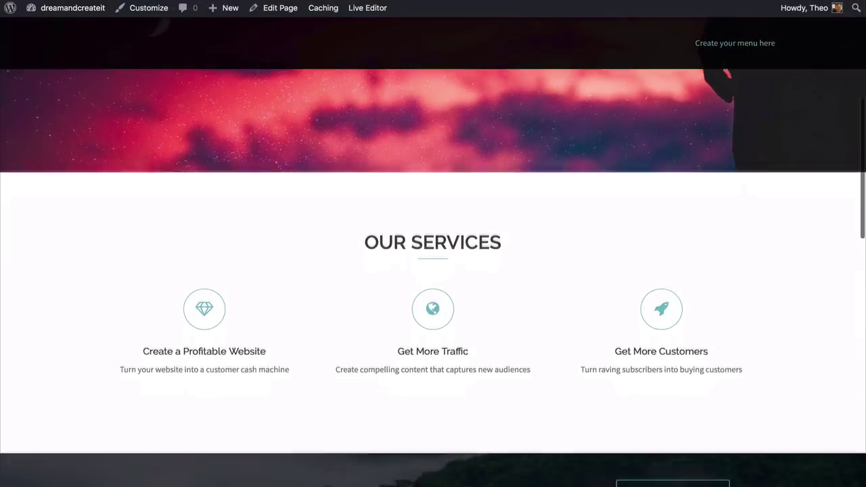
scroll(433, 244, down, 5)
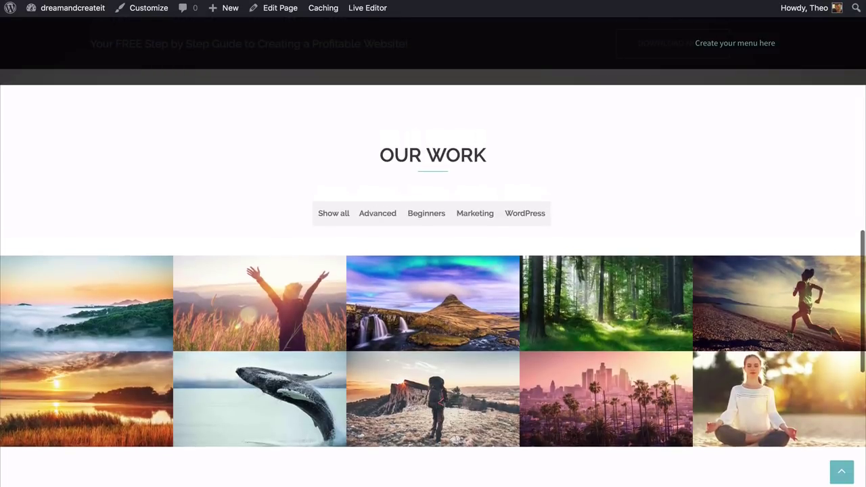
scroll(433, 243, down, 1)
scroll(433, 244, down, 5)
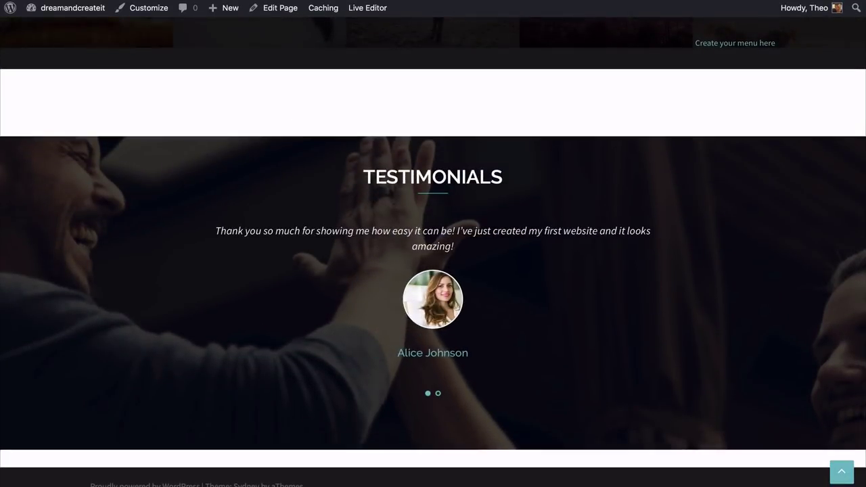
scroll(433, 244, up, 1)
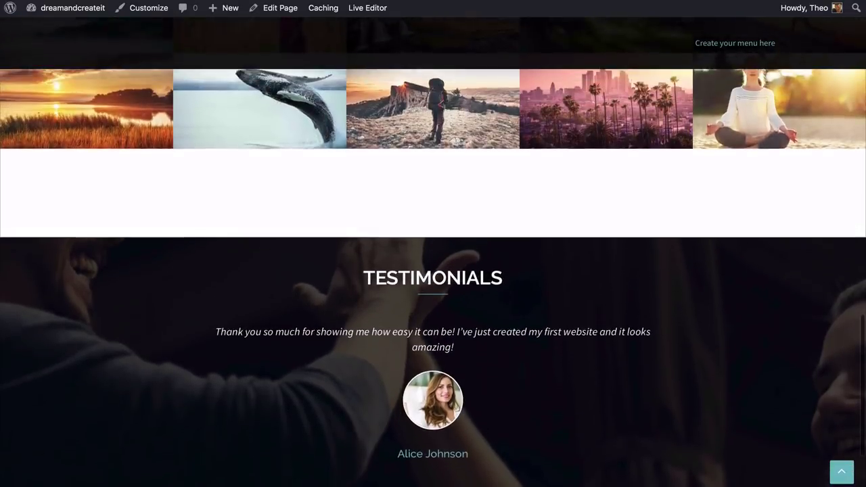
scroll(433, 270, down, 3)
scroll(433, 271, up, 5)
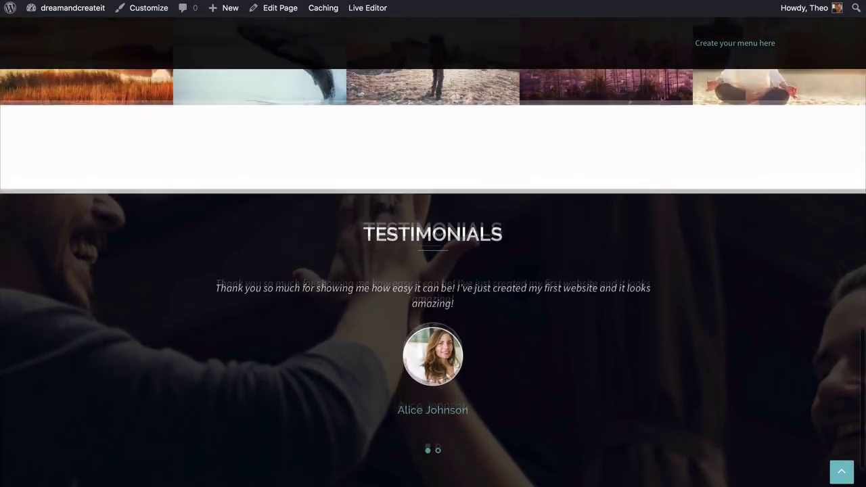
scroll(433, 270, up, 2)
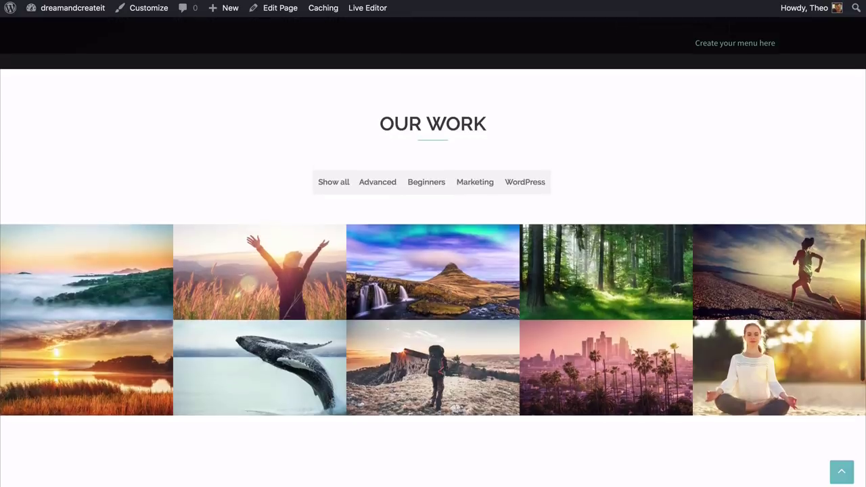
scroll(433, 270, down, 5)
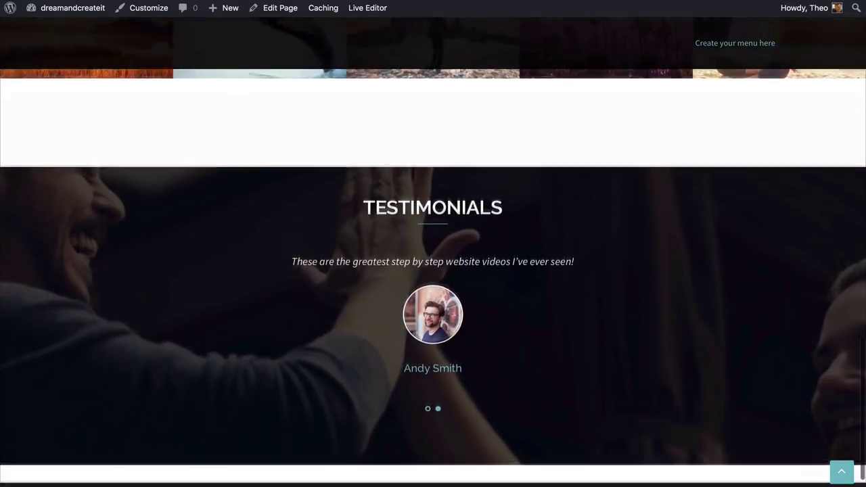
scroll(432, 271, down, 1)
scroll(433, 271, up, 6)
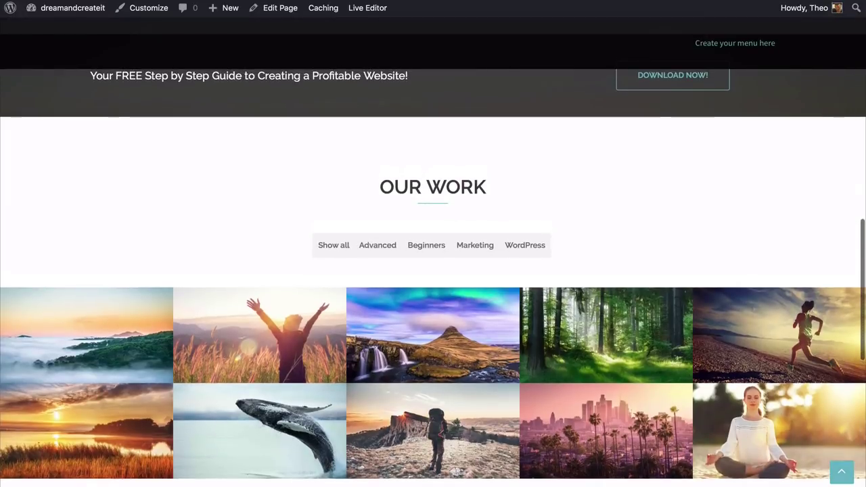
scroll(433, 270, down, 1)
scroll(432, 271, down, 5)
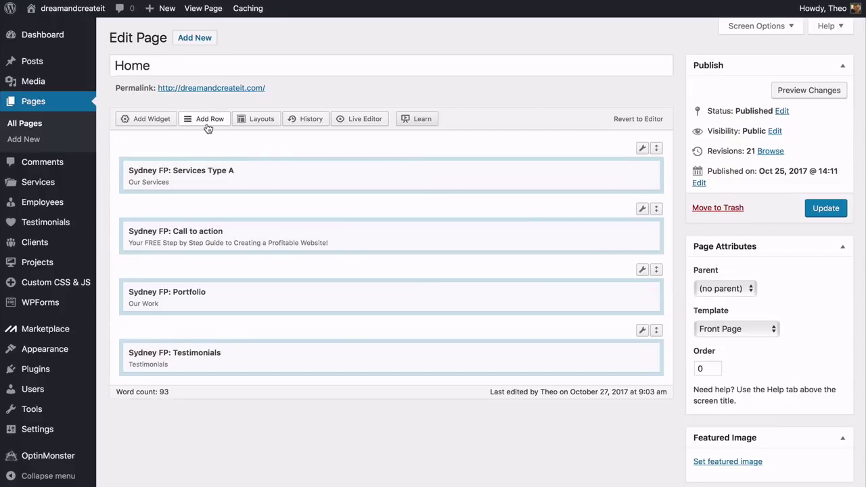
Insert a Latest News row below Testimonials and adjust its row settings for 70px padding
click(208, 121)
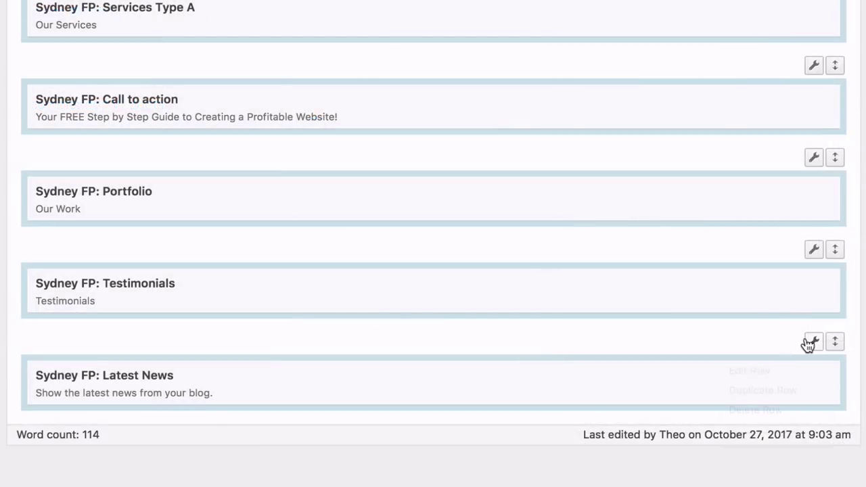
mouse_move(814, 343)
click(777, 374)
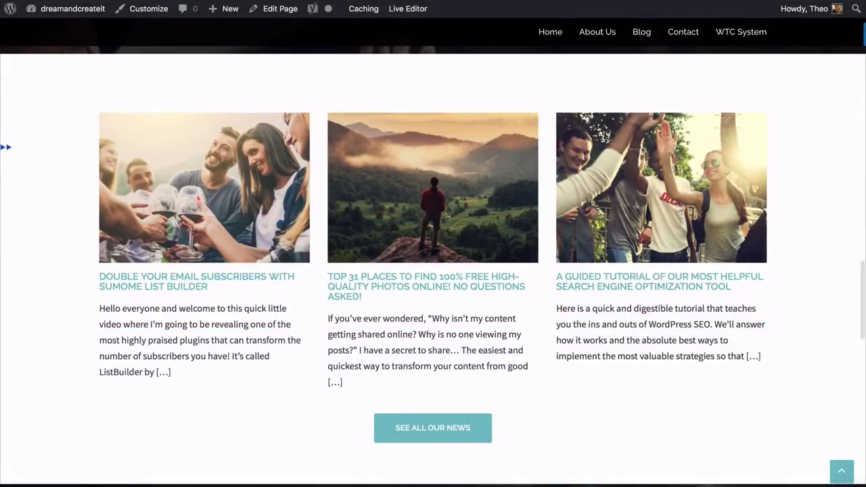
scroll(433, 260, down, 3)
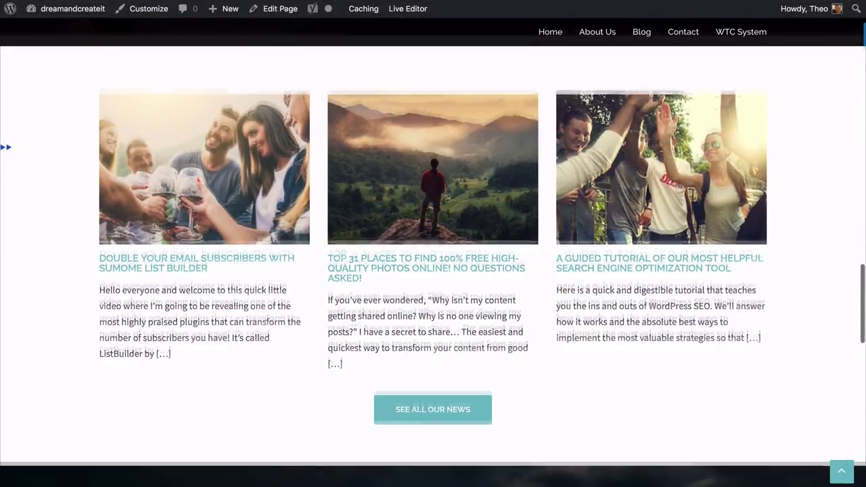
scroll(433, 260, down, 5)
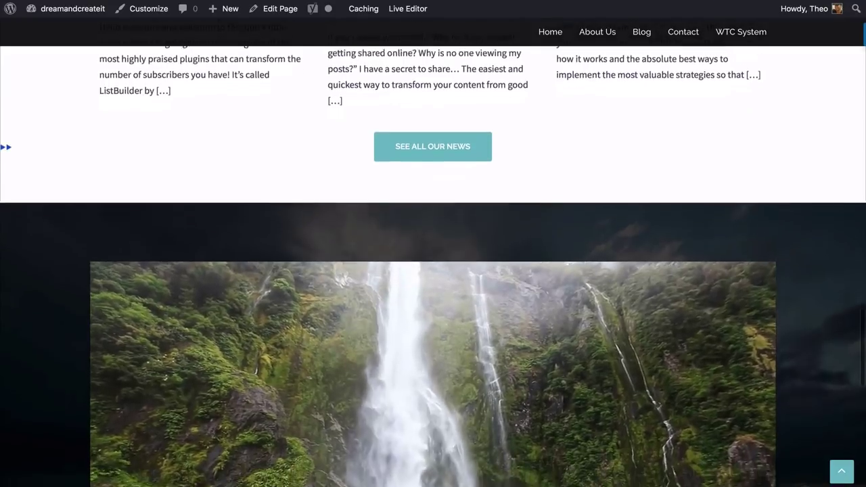
scroll(433, 260, down, 4)
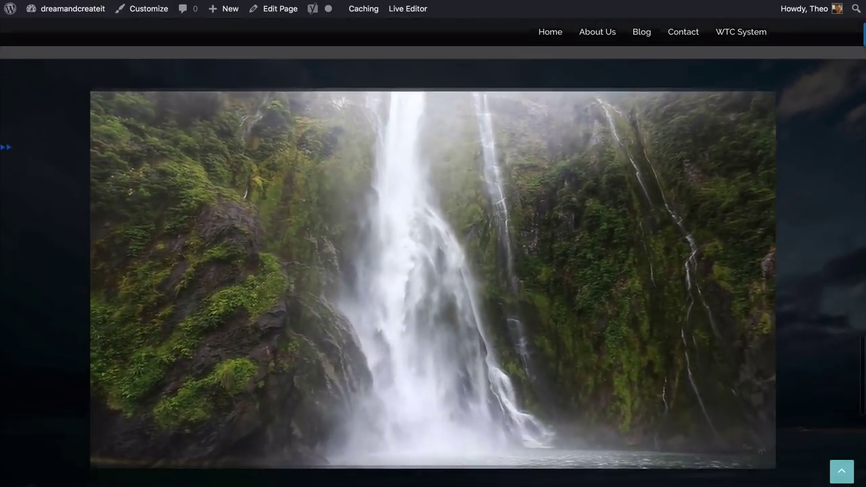
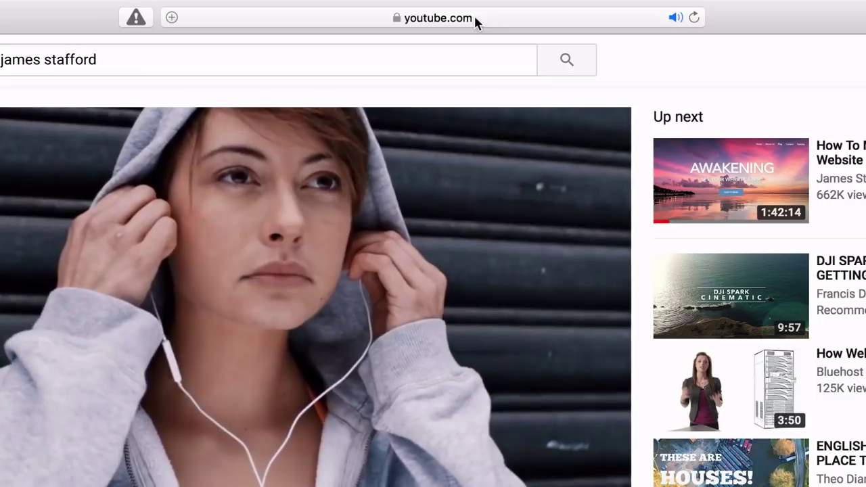
Copy the YouTube video URL and paste it into the home page's Sydney: Video widget
click(476, 21)
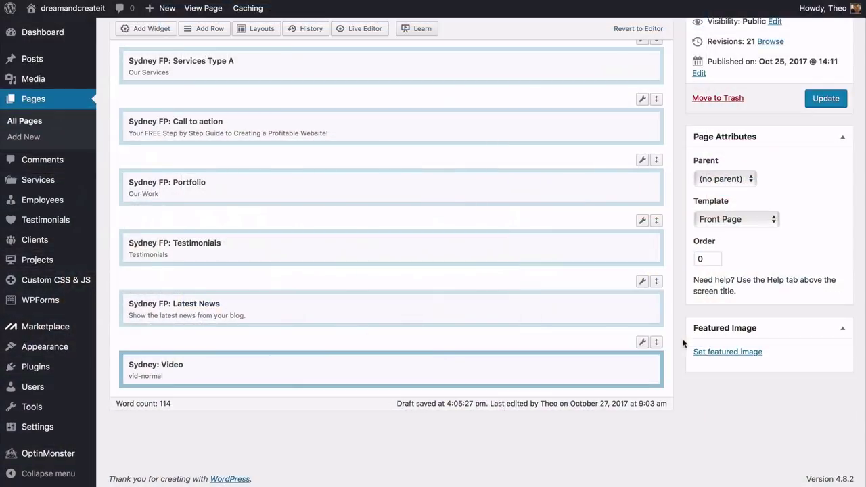
click(583, 365)
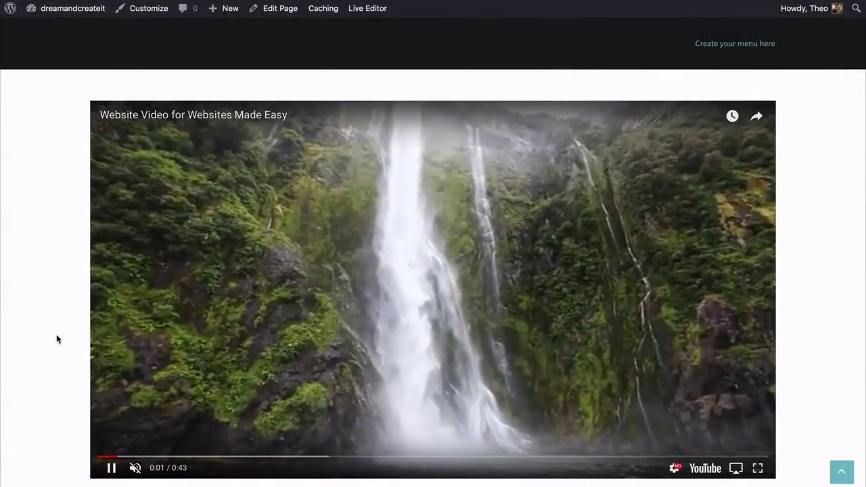
scroll(57, 338, down, 1)
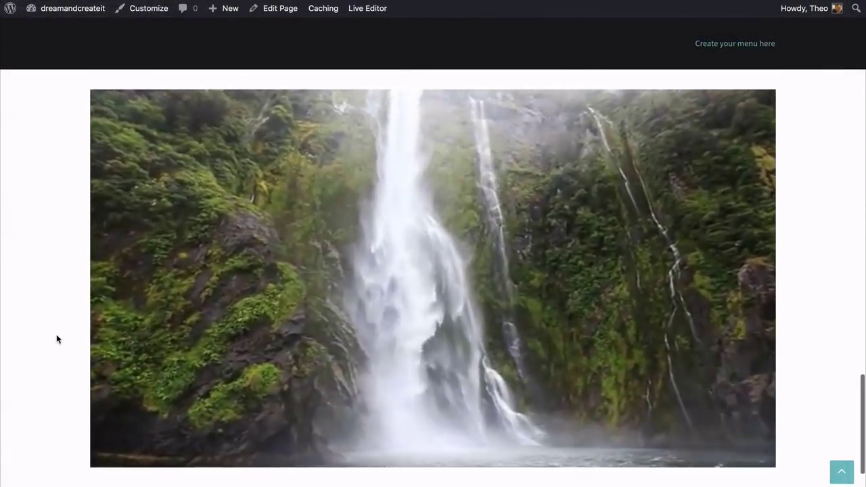
scroll(57, 339, up, 3)
scroll(57, 339, down, 3)
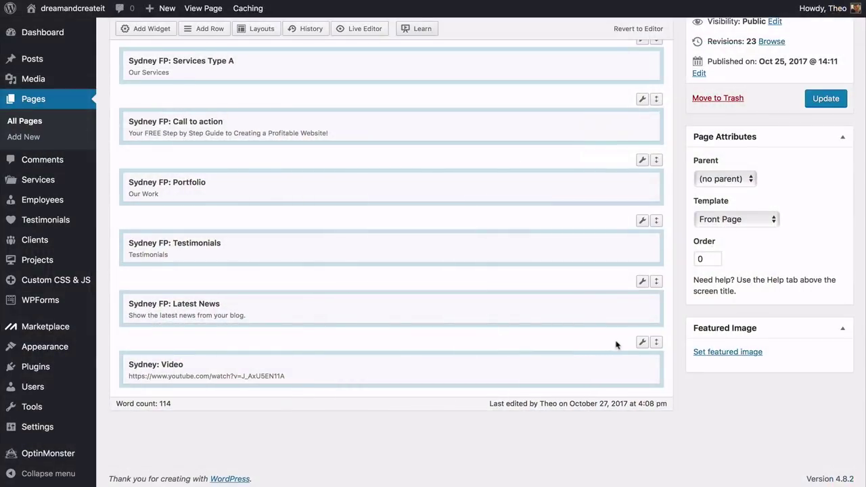
Set the video row's Design background to a dark stormy image and its Row Layout to Full Width
click(600, 362)
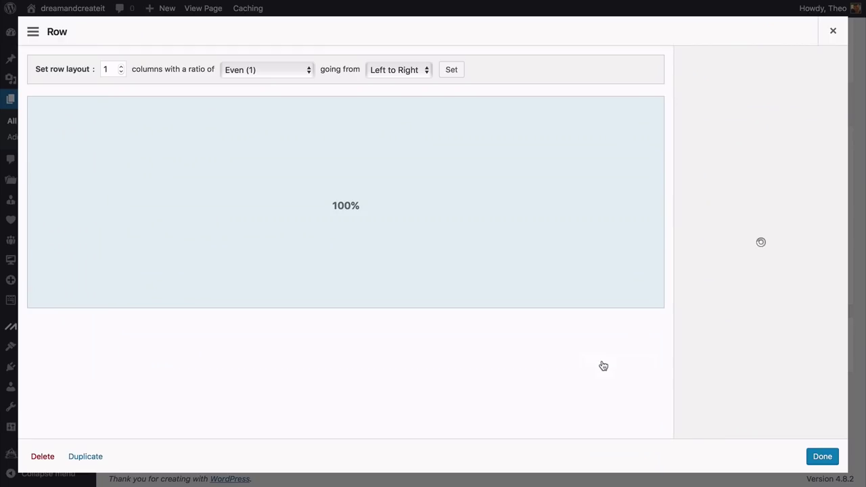
click(729, 158)
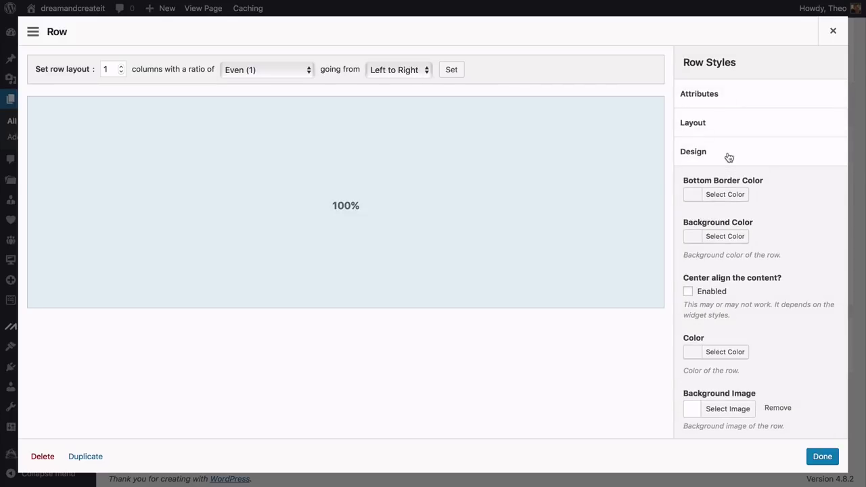
scroll(808, 261, down, 3)
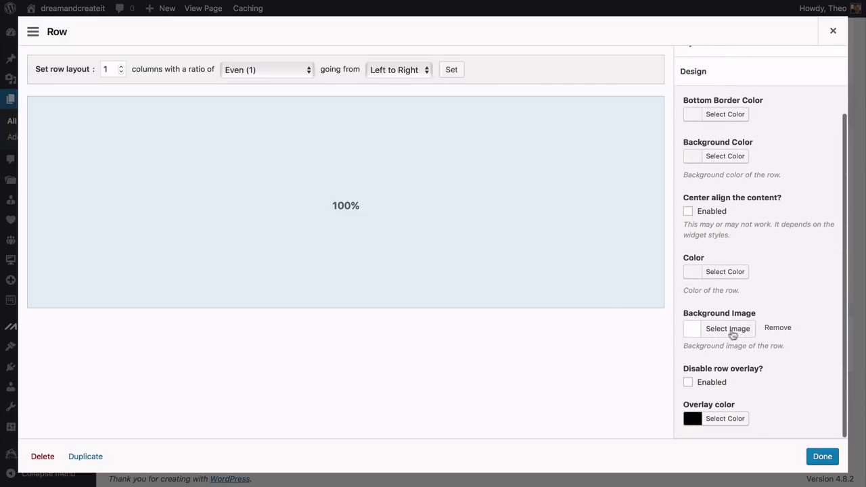
click(703, 334)
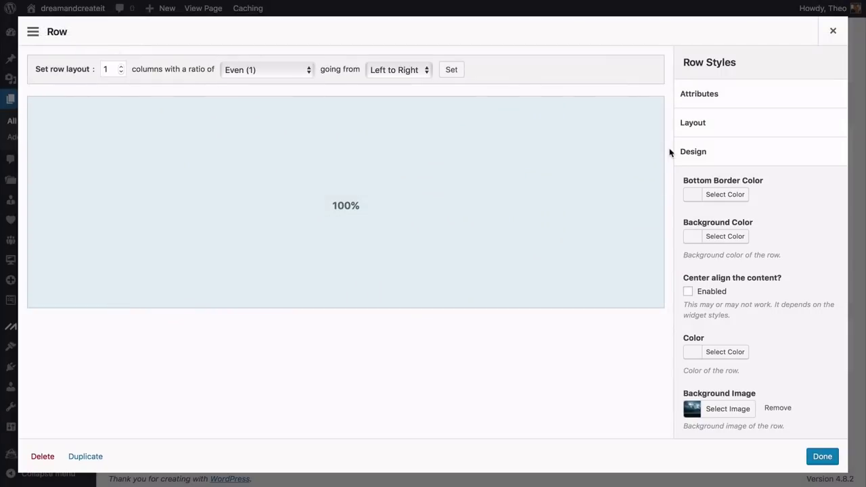
click(707, 125)
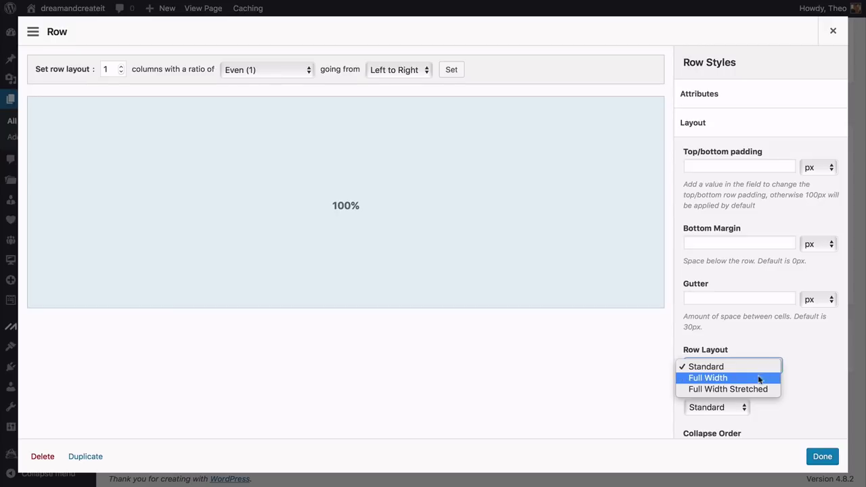
click(734, 380)
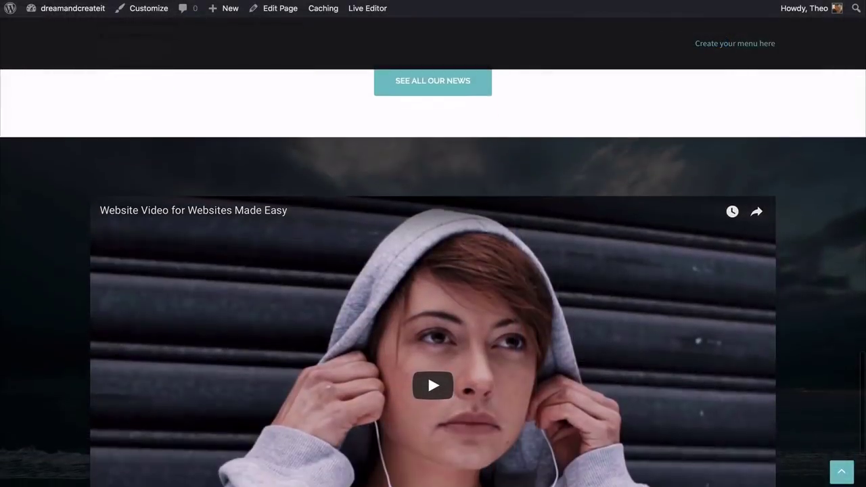
Scroll through the live home page to review the video section
scroll(433, 270, down, 1)
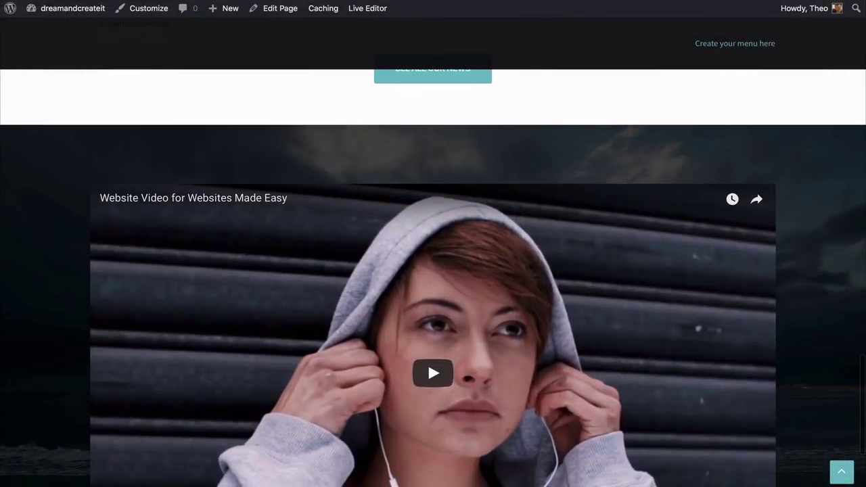
scroll(433, 271, down, 1)
scroll(433, 270, up, 1)
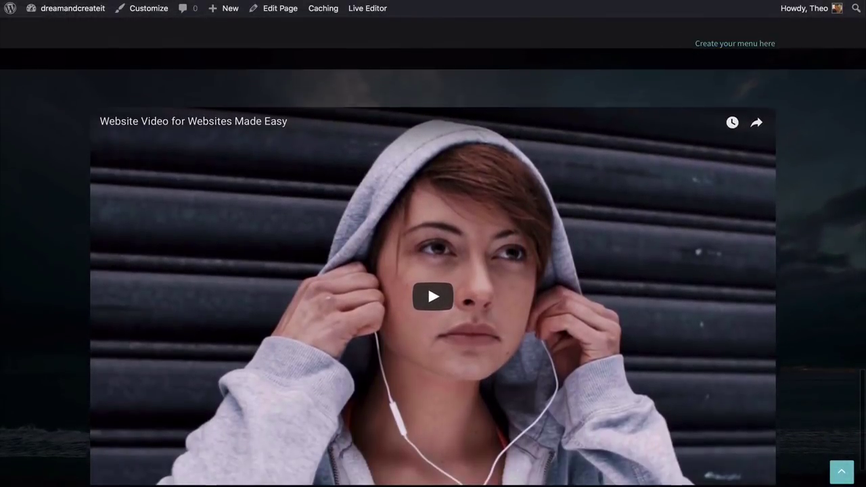
scroll(432, 271, up, 1)
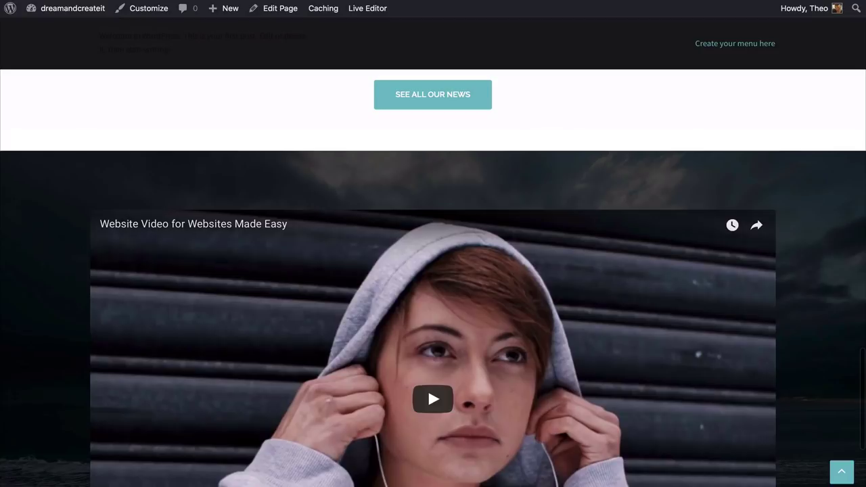
scroll(433, 271, down, 3)
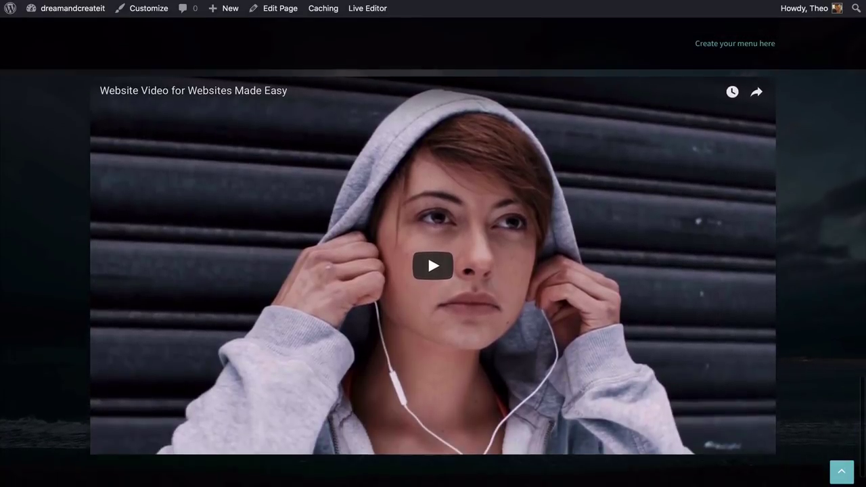
scroll(433, 271, up, 1)
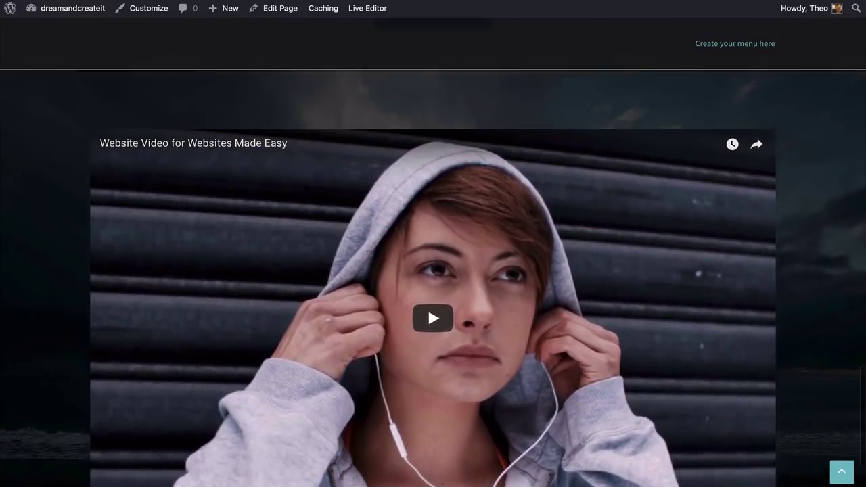
scroll(433, 270, down, 2)
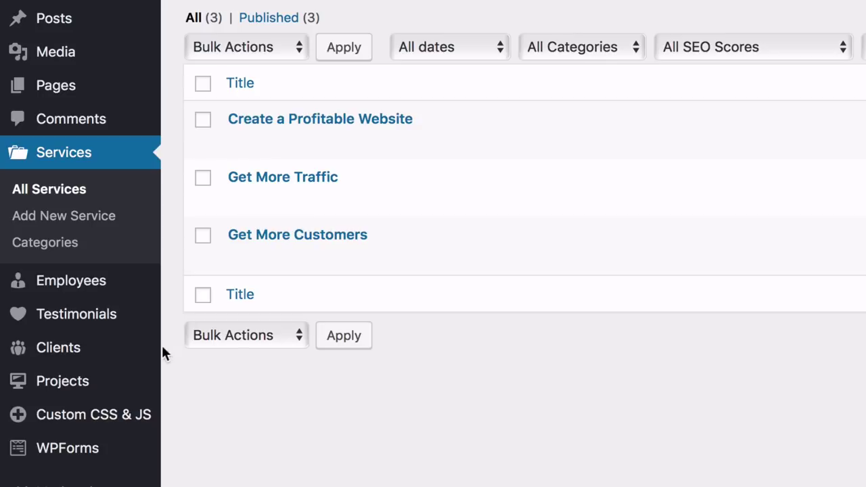
Start a new client and choose the APACHE logo as its featured image
mouse_move(136, 351)
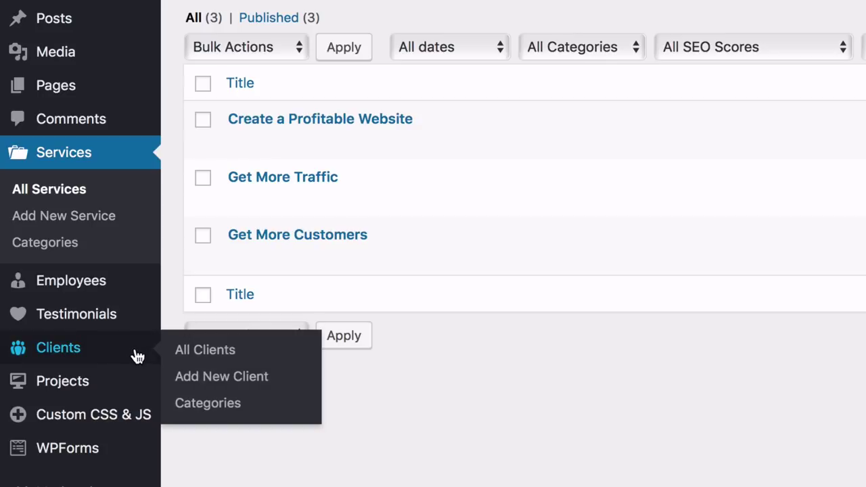
click(212, 390)
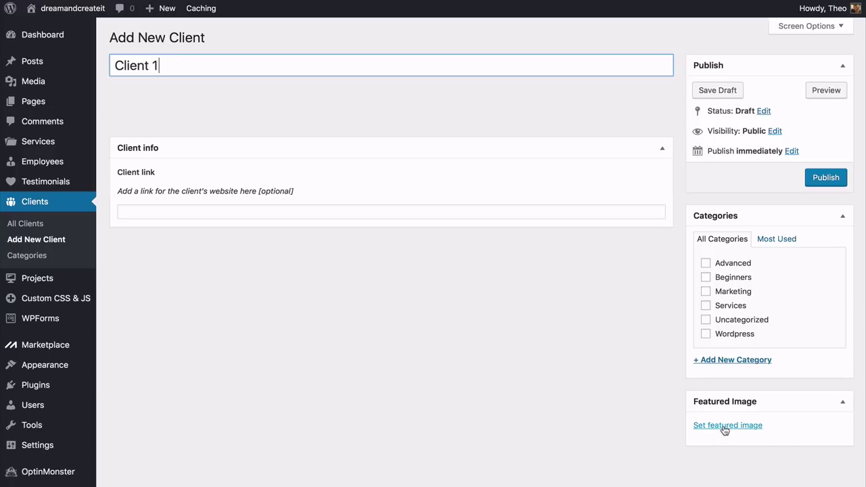
click(723, 426)
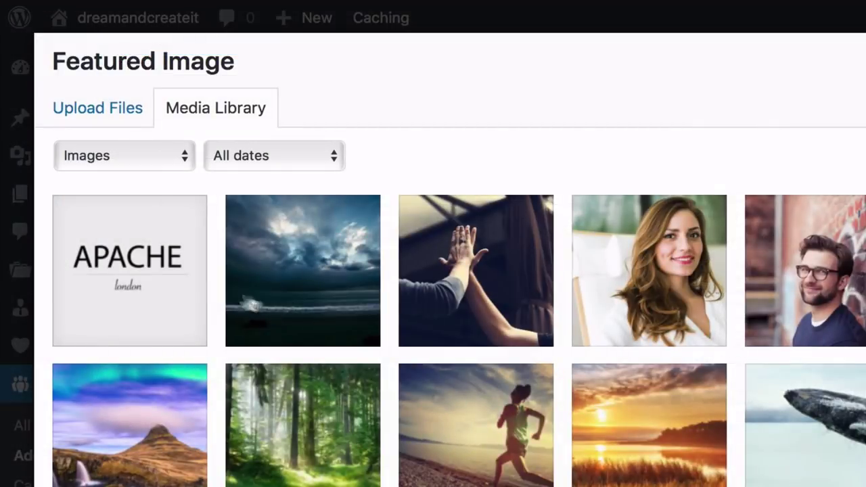
click(155, 289)
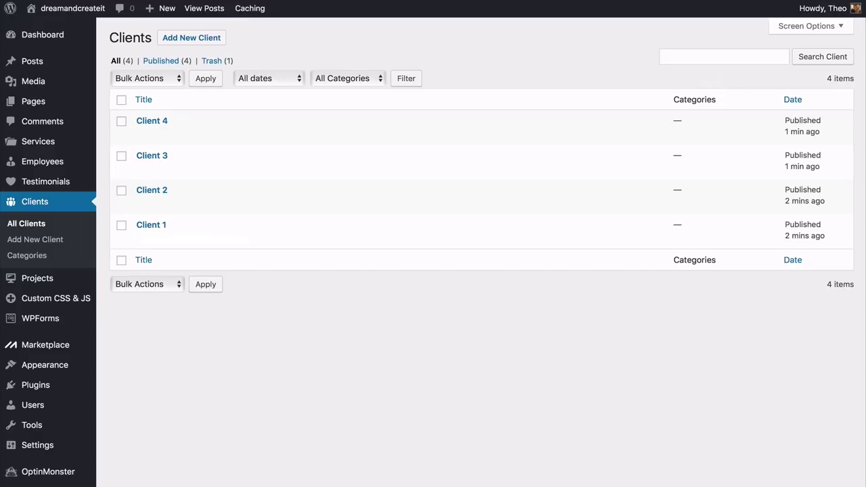
Open the Home page in the editor and add a row with the Sydney FP: Clients widget
mouse_move(94, 104)
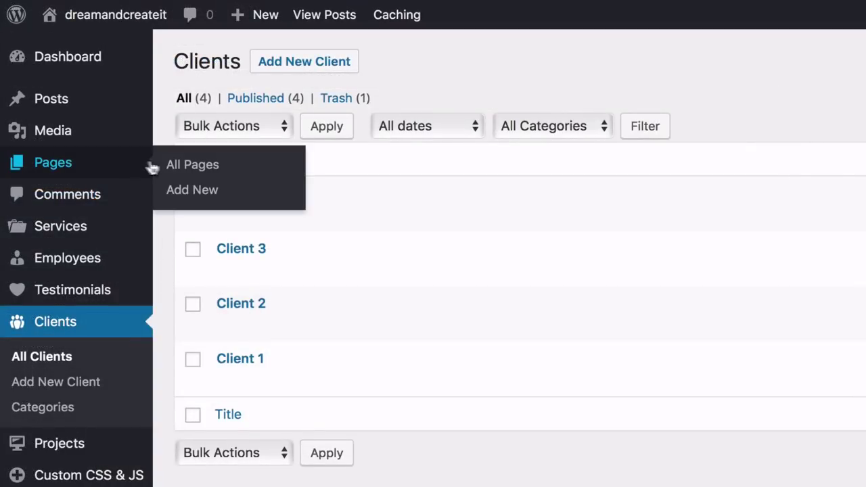
click(187, 168)
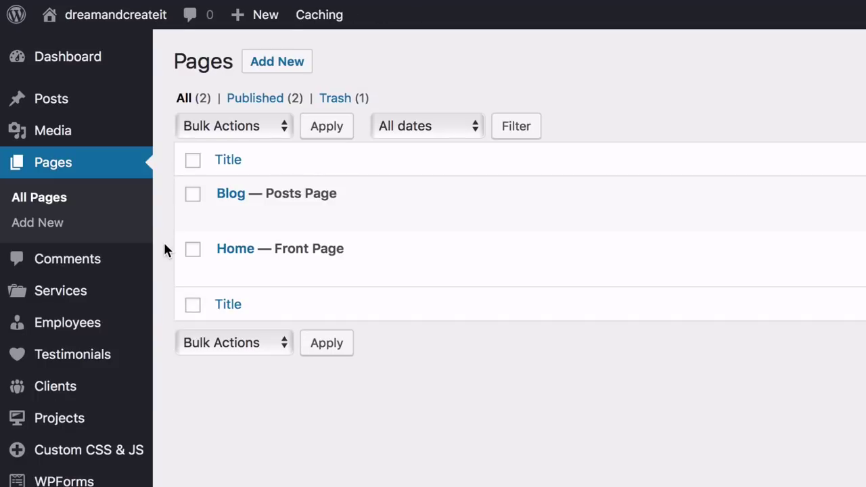
mouse_move(198, 268)
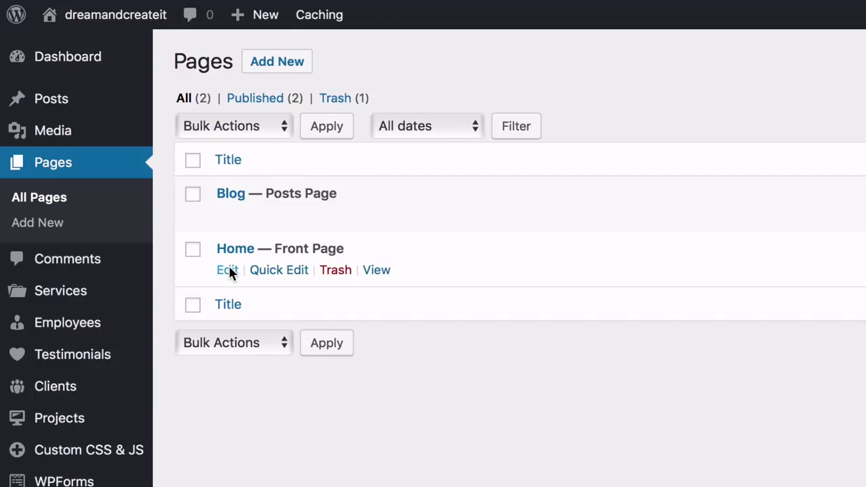
click(229, 270)
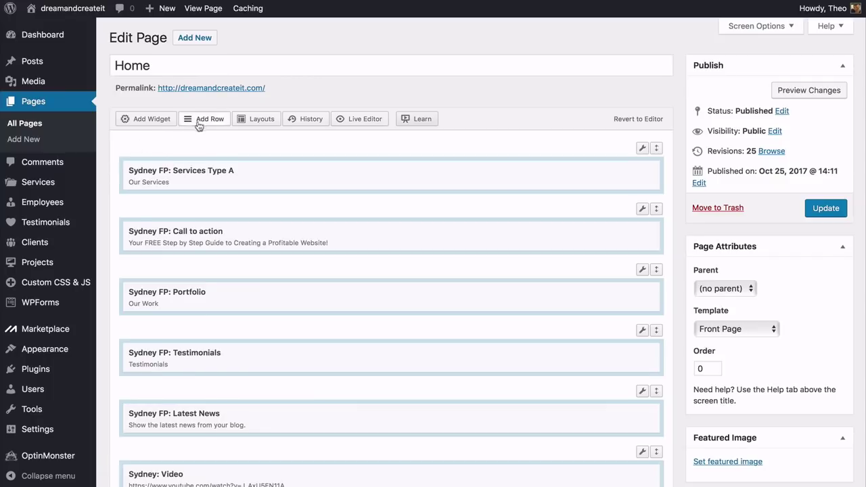
click(206, 119)
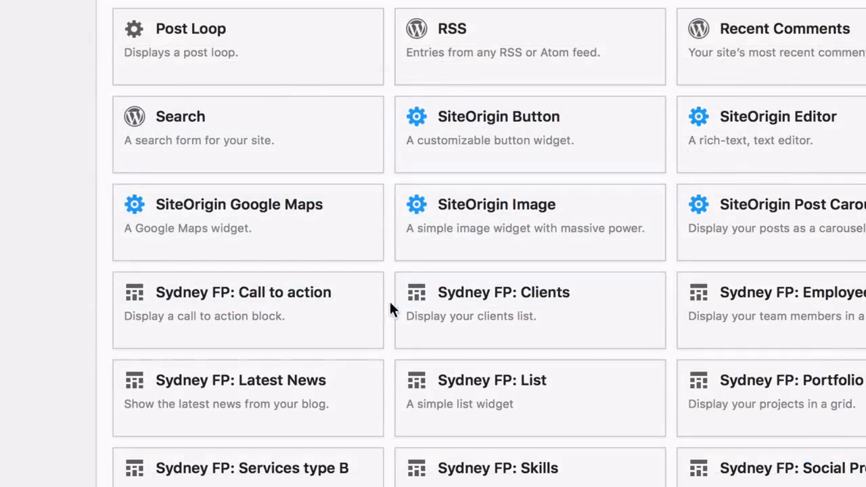
click(517, 309)
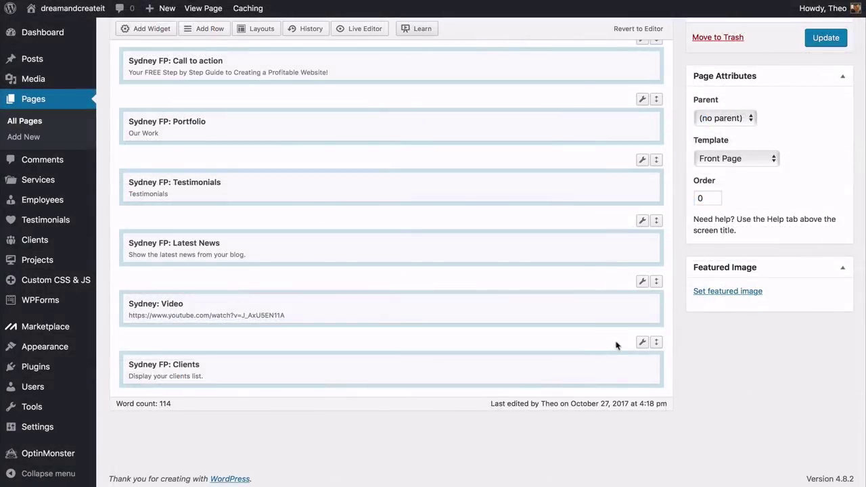
Give the clients row 25 px top/bottom padding and a Full Width row layout
mouse_move(642, 345)
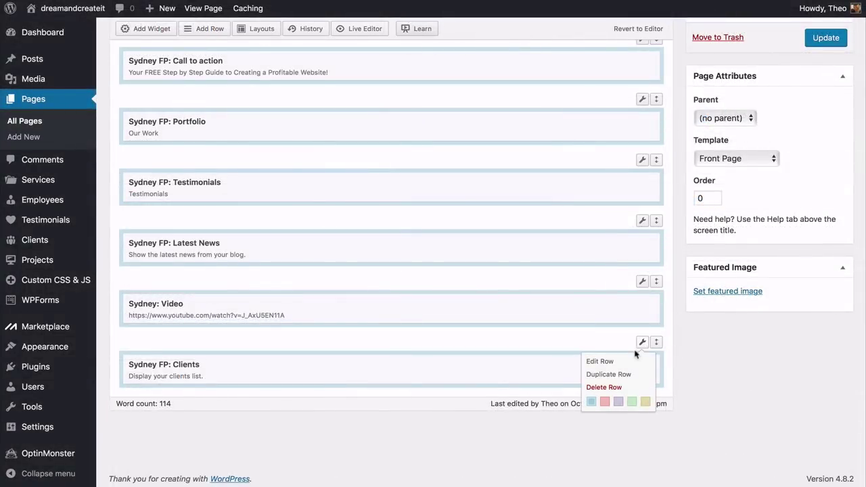
click(600, 361)
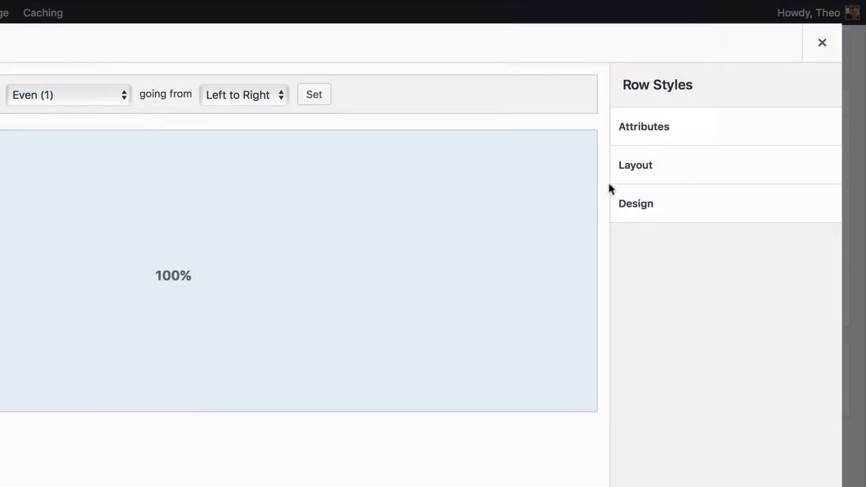
click(629, 169)
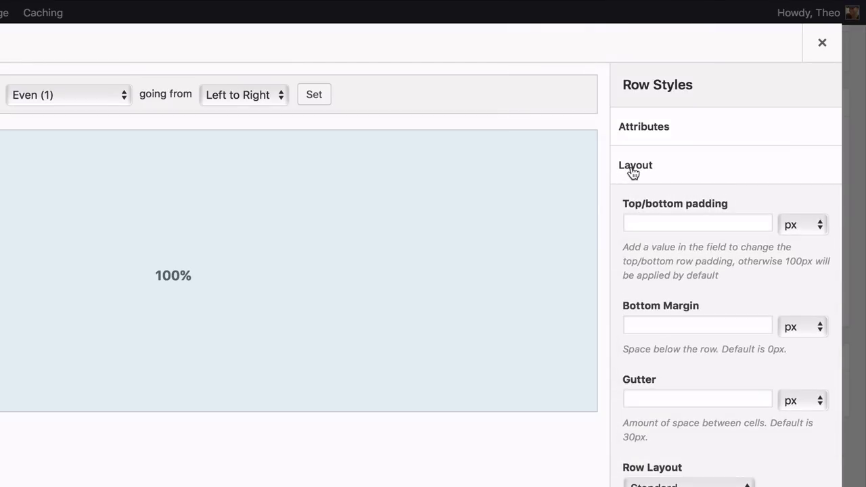
click(649, 220)
text(25)
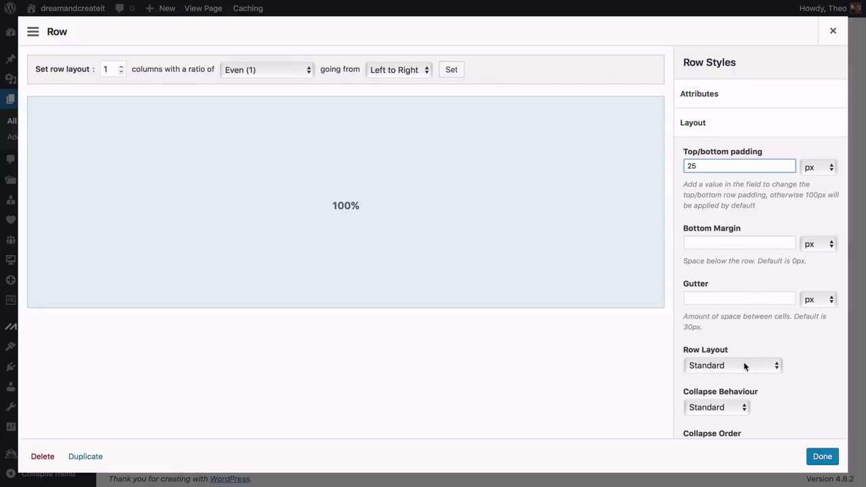
click(744, 366)
click(722, 378)
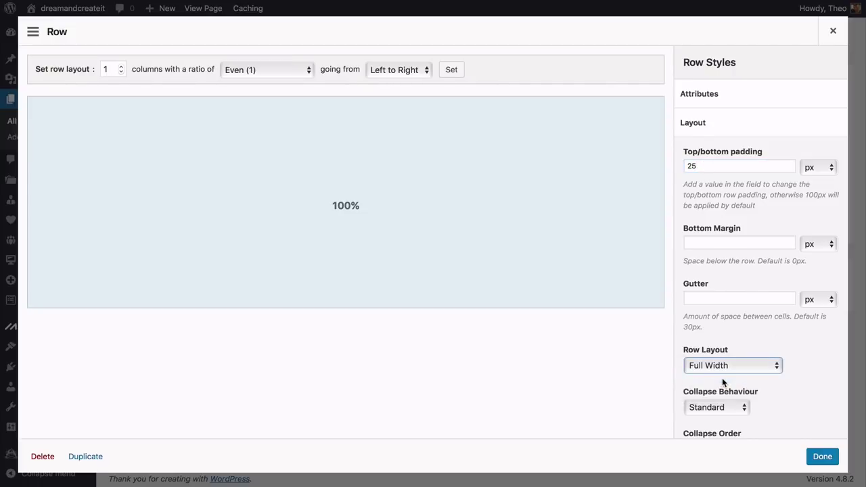
click(822, 457)
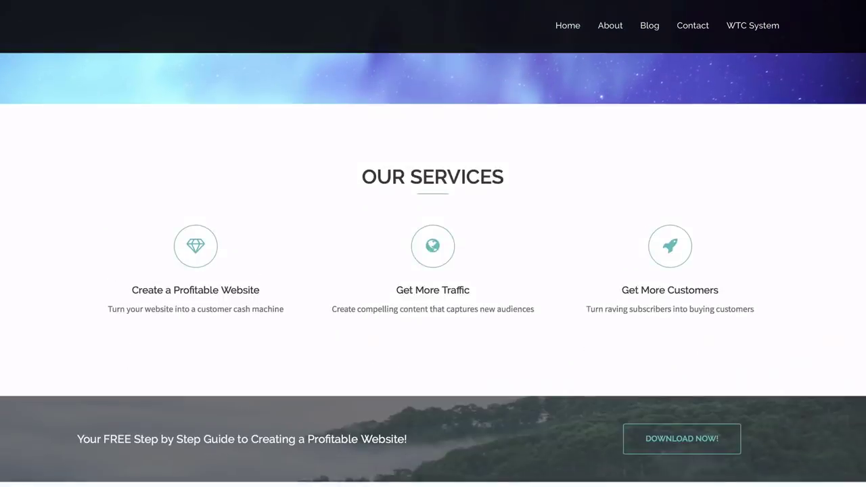
scroll(433, 271, down, 7)
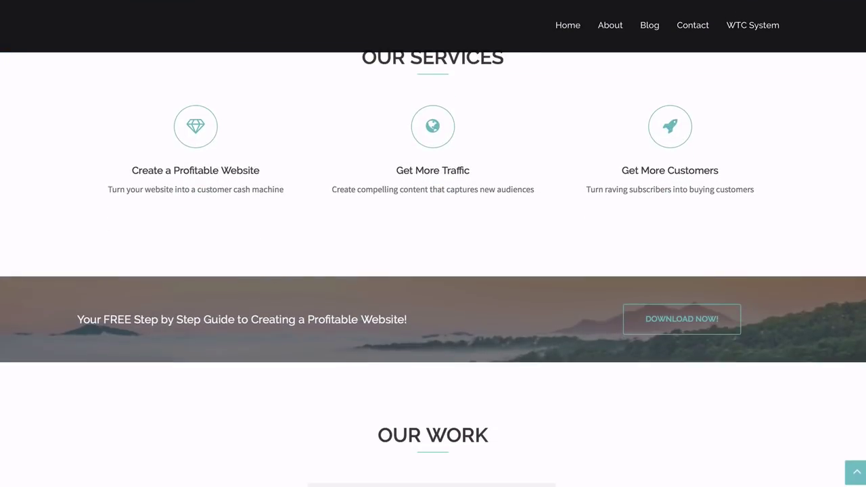
scroll(433, 271, down, 10)
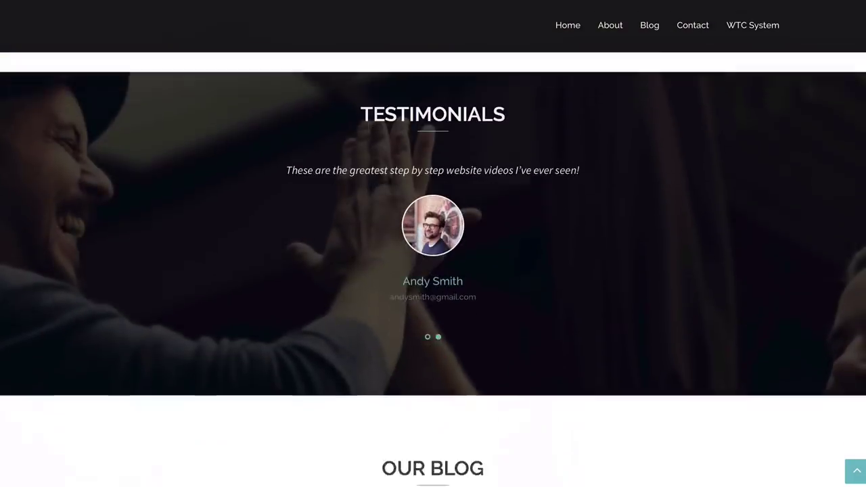
scroll(433, 271, down, 6)
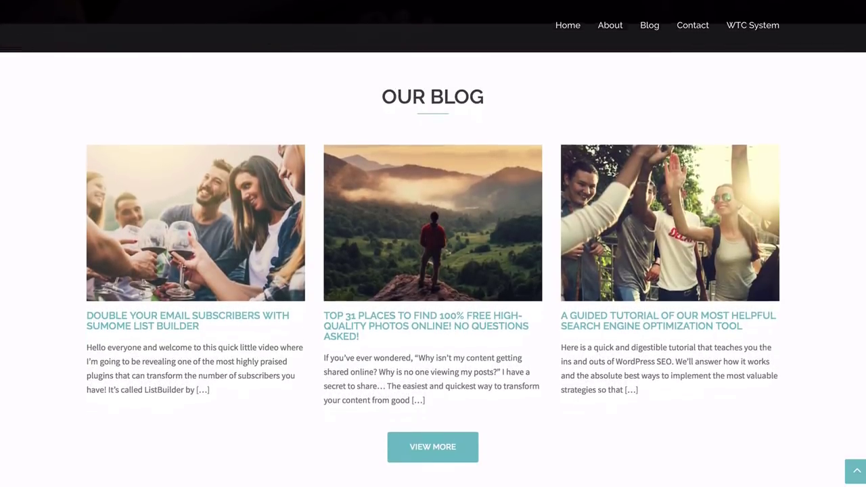
scroll(433, 270, down, 7)
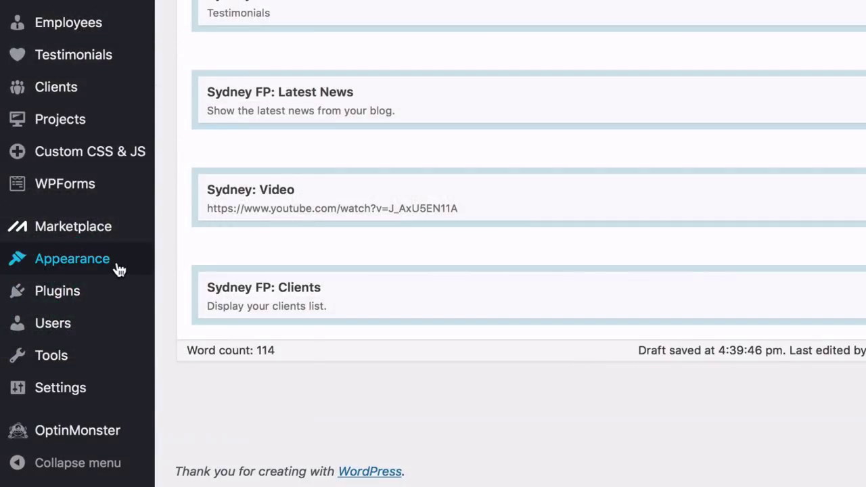
On the Widgets page, drag a Video widget into the Footer 1 area
mouse_move(143, 267)
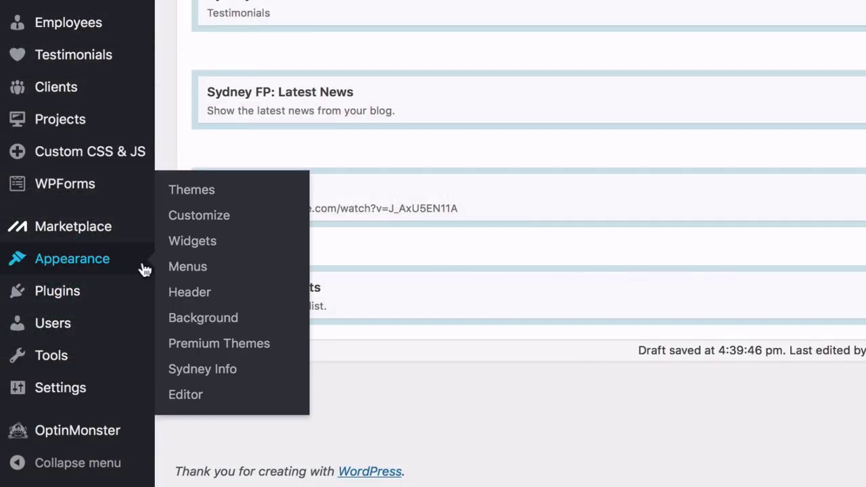
click(192, 247)
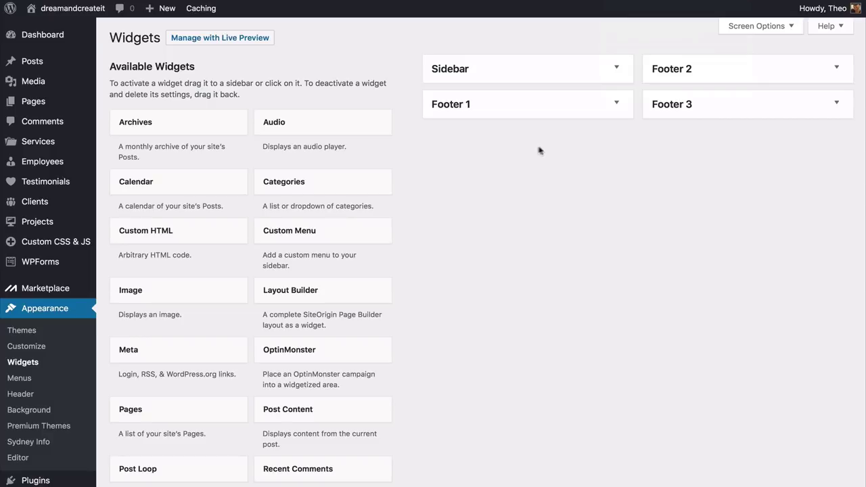
click(615, 105)
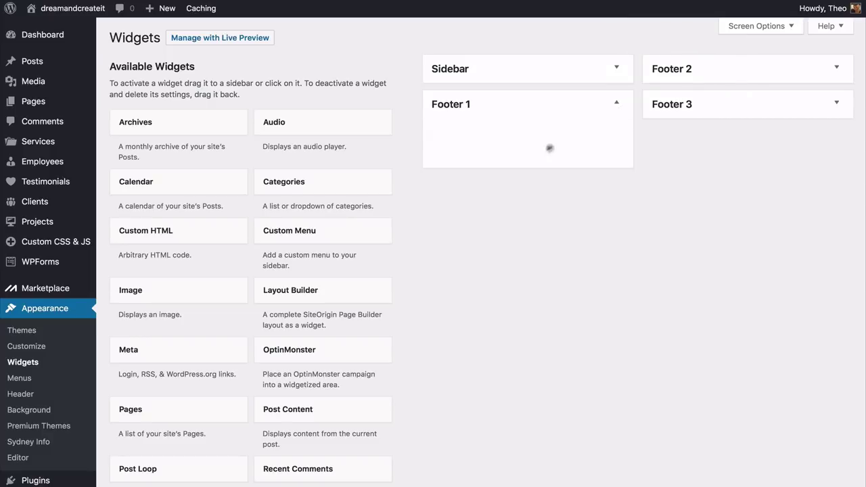
scroll(427, 238, down, 15)
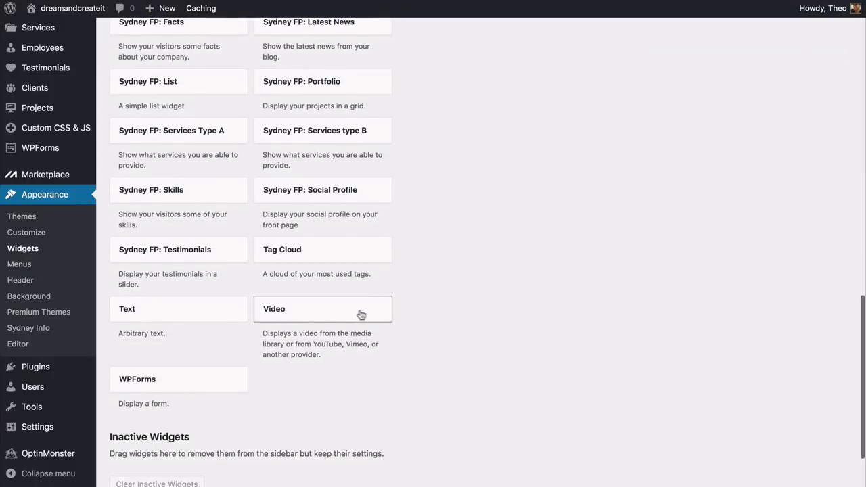
drag(343, 314, 529, 139)
scroll(477, 145, up, 8)
scroll(477, 146, up, 4)
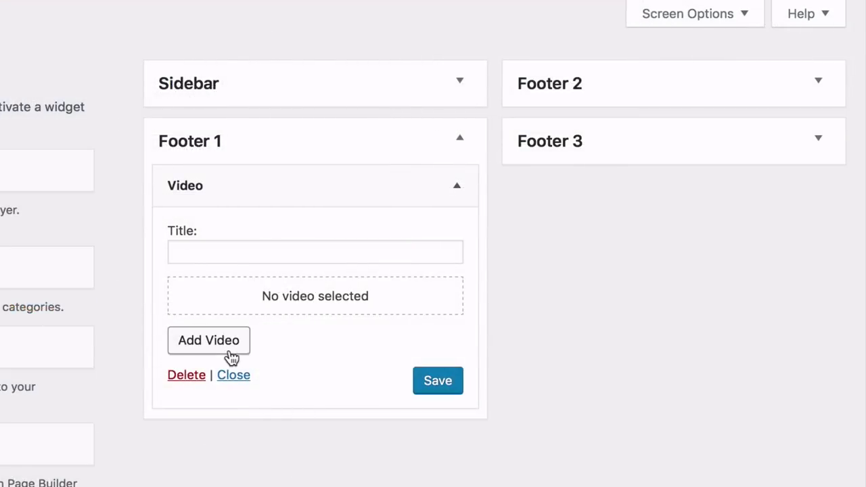
Insert the How To Make A Logo For Free YouTube link into the Video widget
click(211, 349)
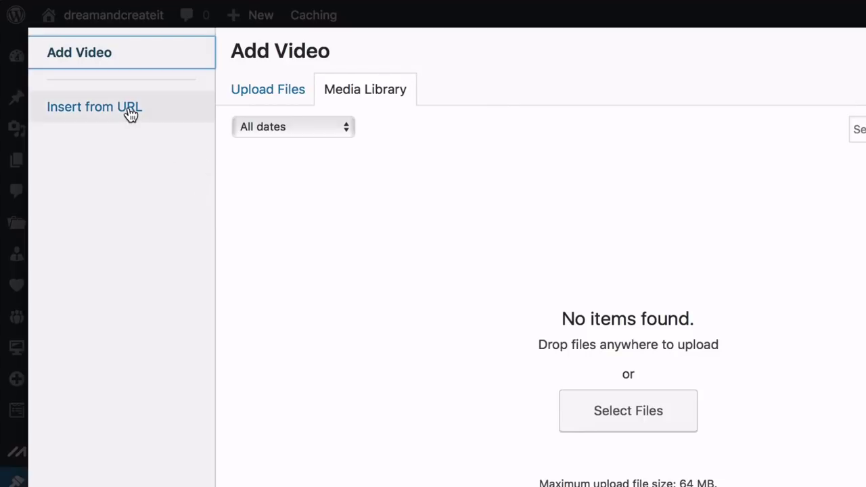
click(130, 115)
key(BackSpace)
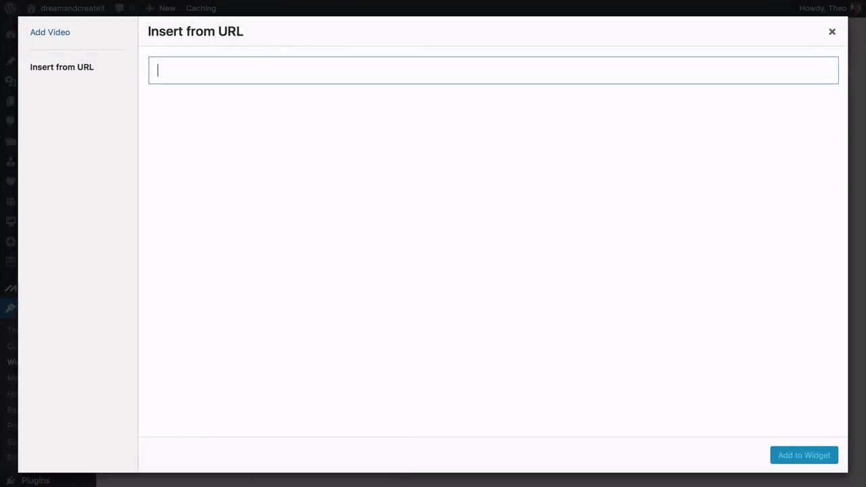
text(https://www.youtube.com/watch?v=N2ynm2ppzaM&t=172s)
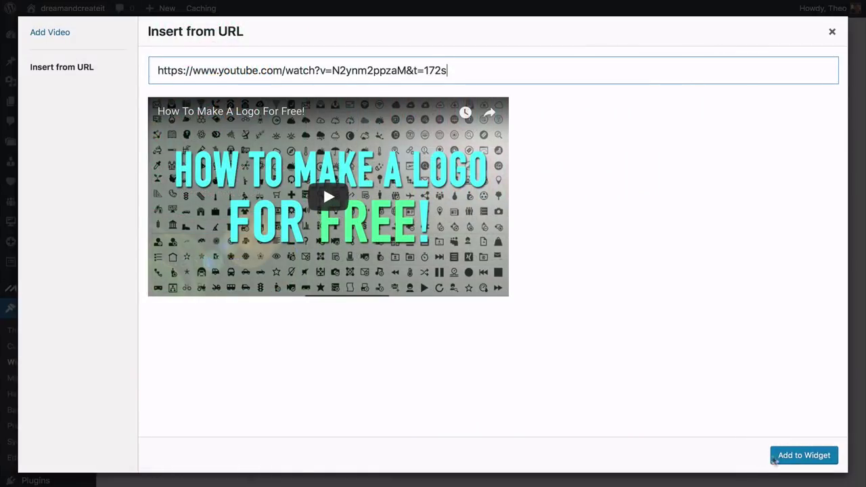
click(798, 457)
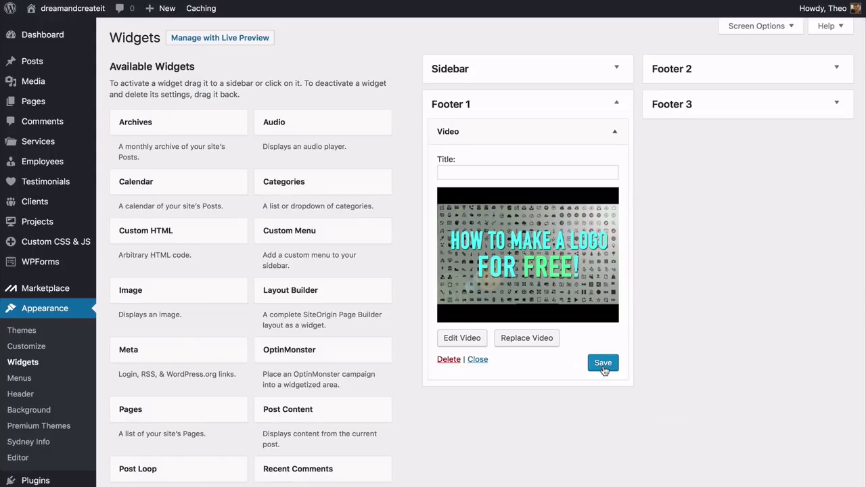
click(614, 132)
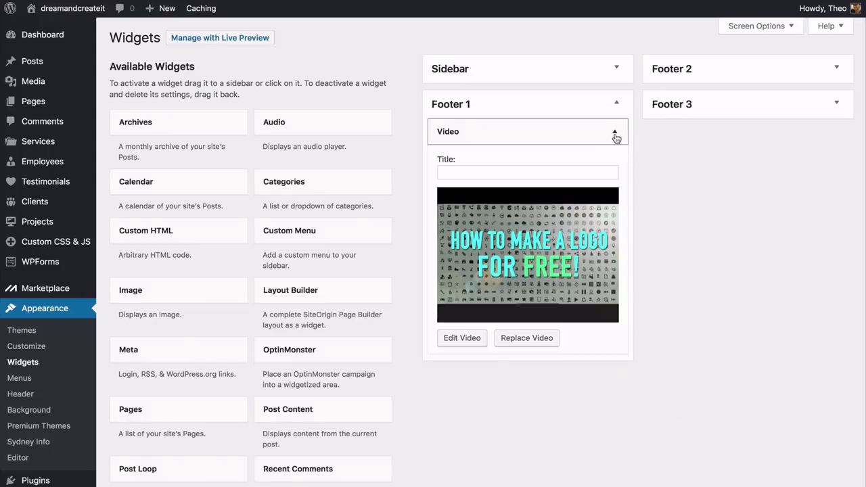
click(835, 70)
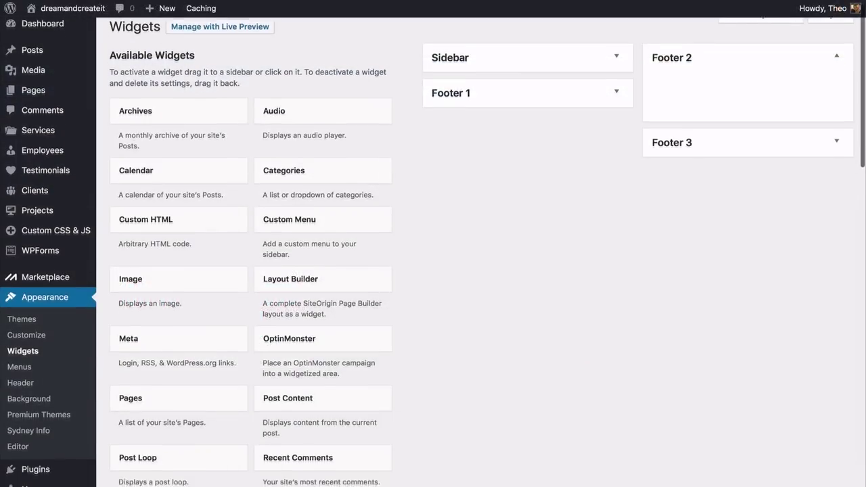
Drag a Text widget into Footer 2, paste the two website paragraphs, and save
scroll(433, 271, down, 8)
scroll(240, 350, down, 10)
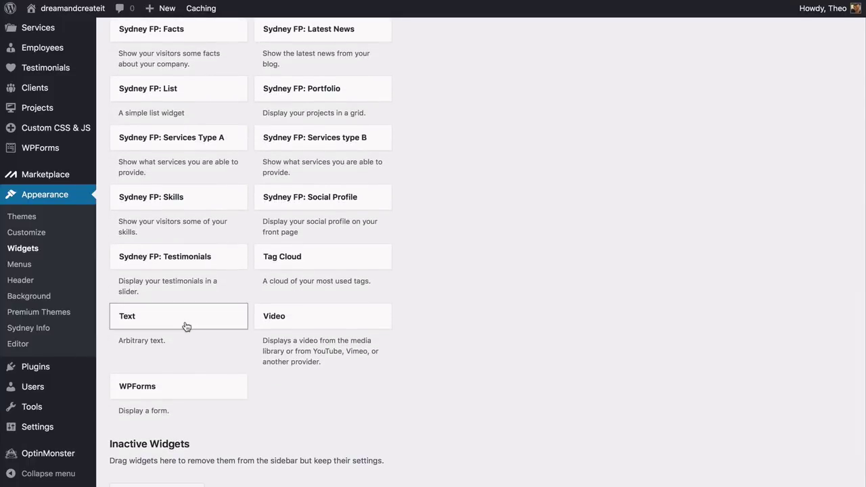
drag(193, 325, 731, 108)
scroll(684, 234, up, 15)
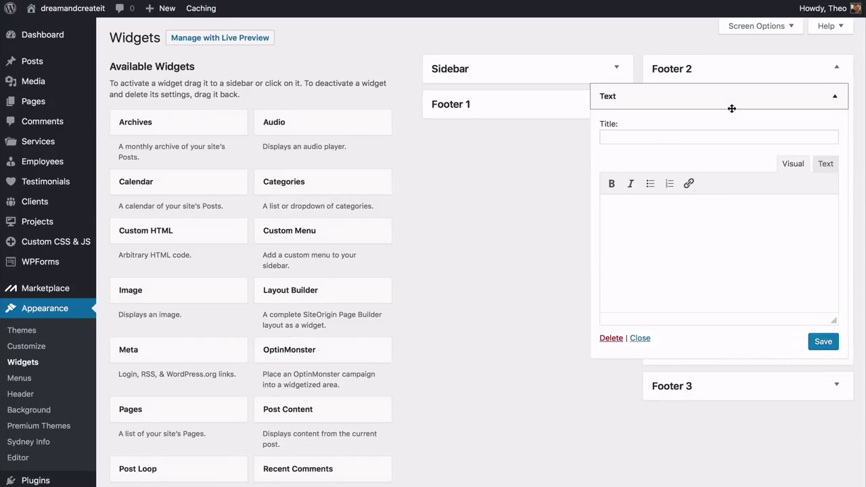
click(631, 210)
text(Your destination for everything you need to know about starting a profitable website. We’re here to enable you, to encourage you, and to instill confidence. We’re all about helping you start not just a website, but everything that a website means for you and your audience.)
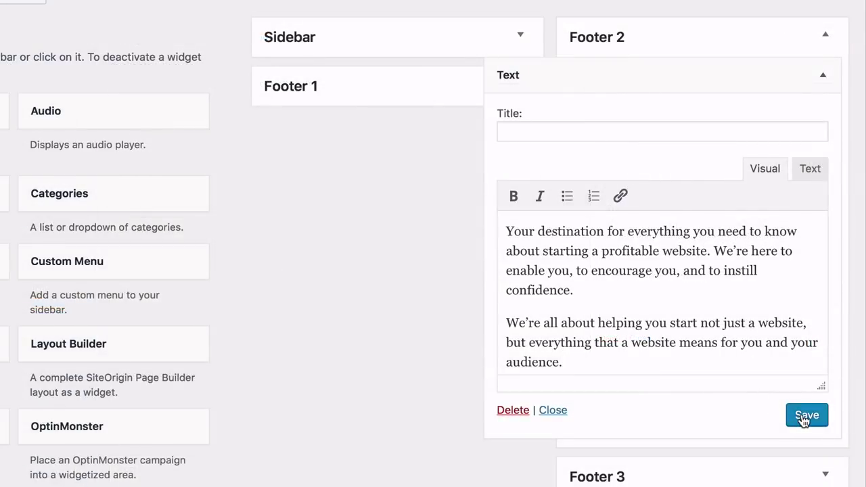
click(821, 344)
click(822, 75)
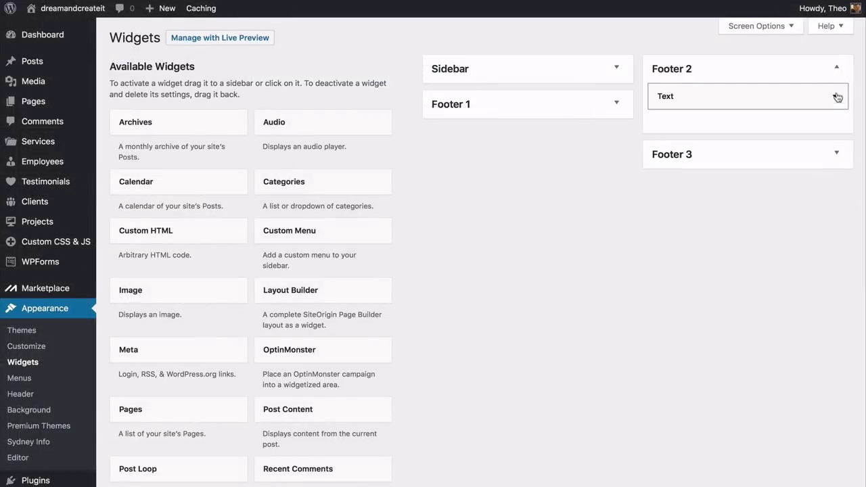
click(837, 68)
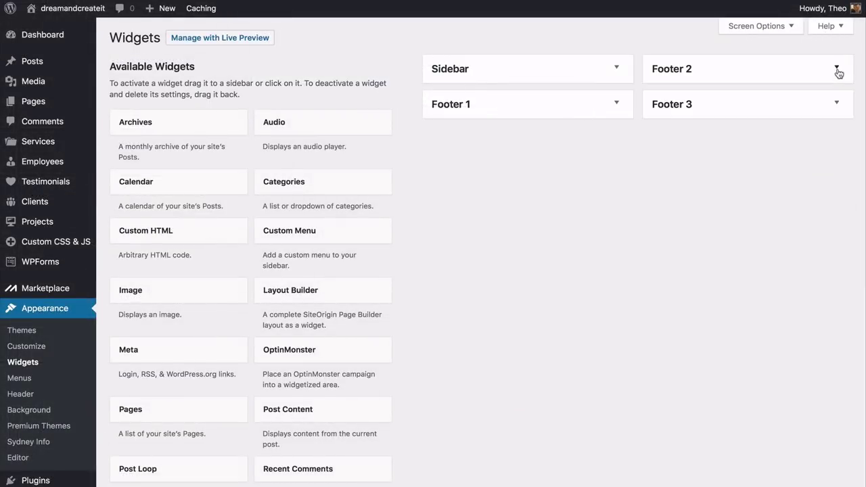
click(836, 105)
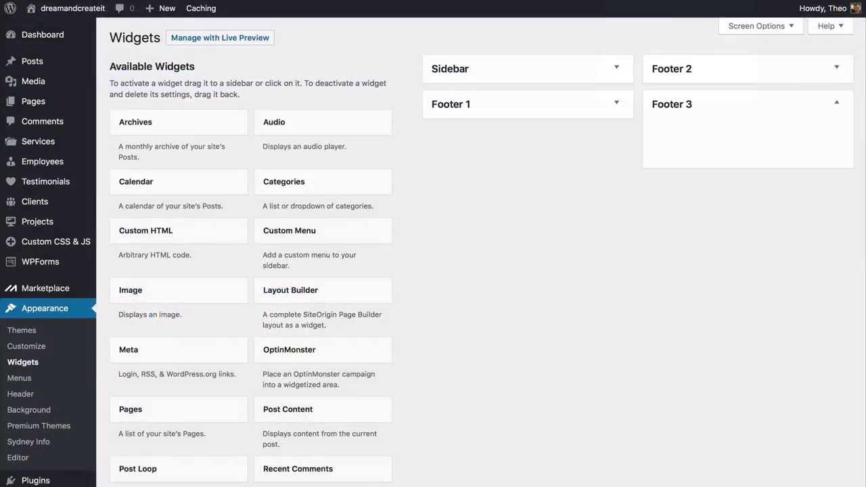
Drag the Sydney: Contact info widget into Footer 3 and collapse it
scroll(433, 250, down, 5)
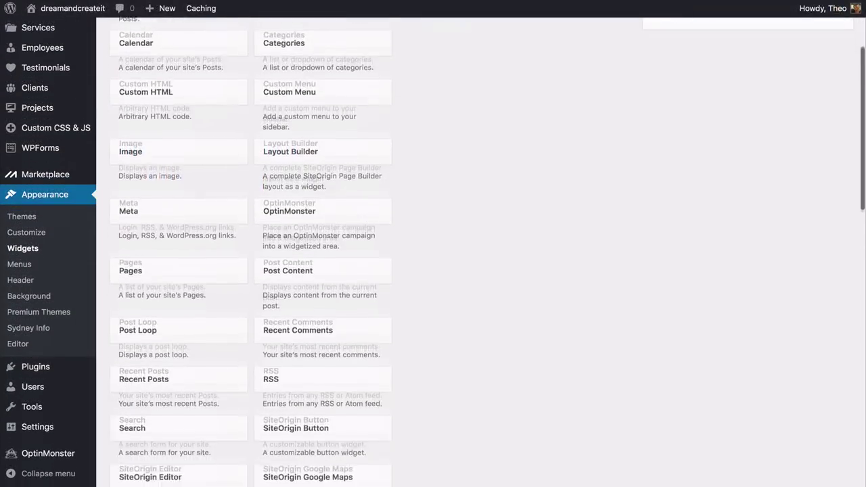
scroll(432, 250, down, 5)
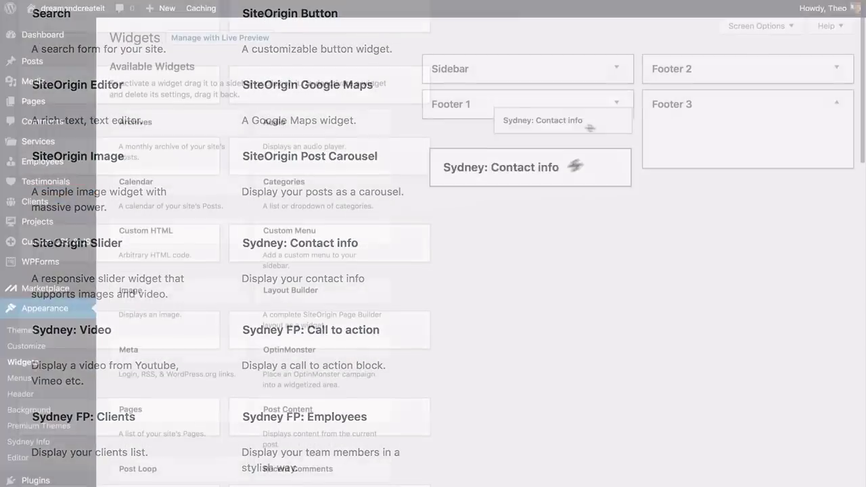
drag(499, 119, 689, 135)
click(716, 131)
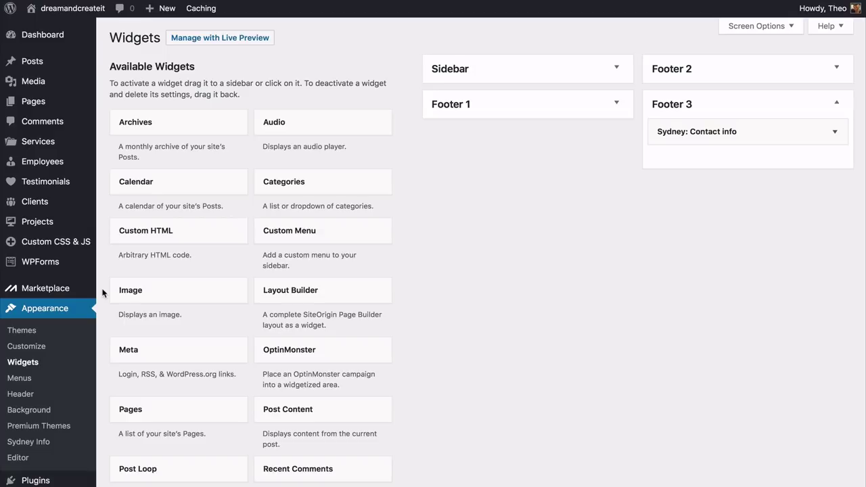
scroll(102, 292, down, 3)
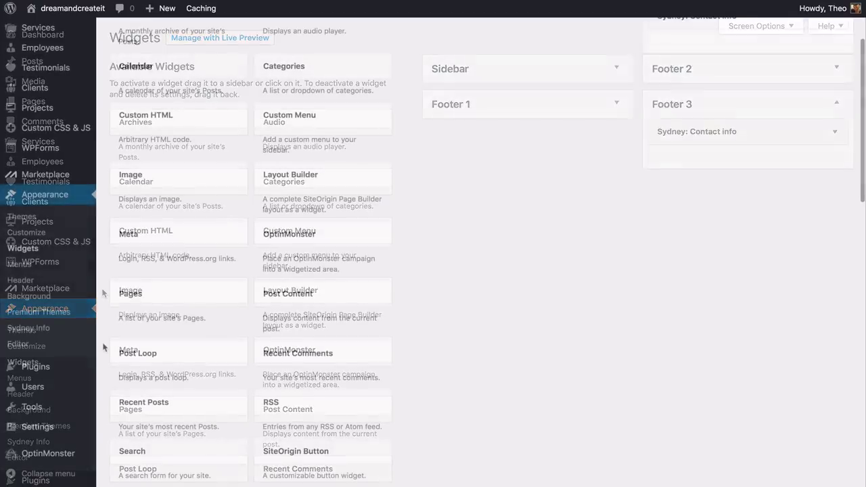
mouse_move(86, 371)
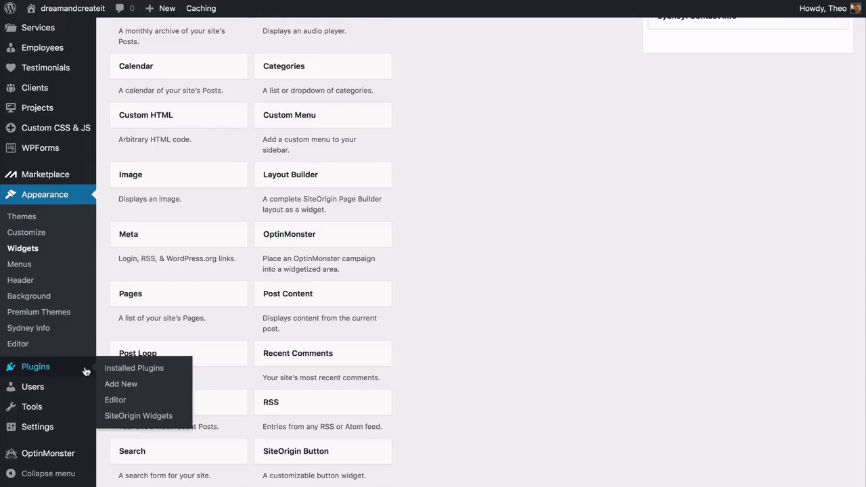
Activate the Accordion, Contact Form, Call-To-Action and Features SiteOrigin widgets
click(136, 416)
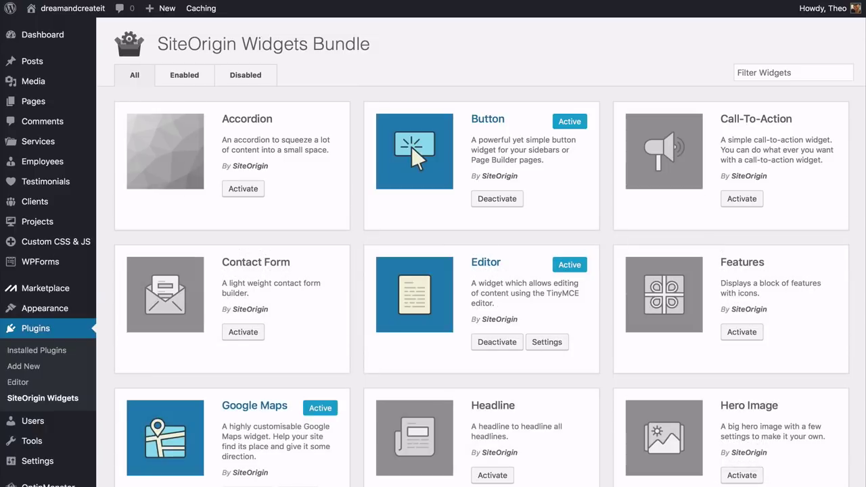
click(261, 191)
click(243, 331)
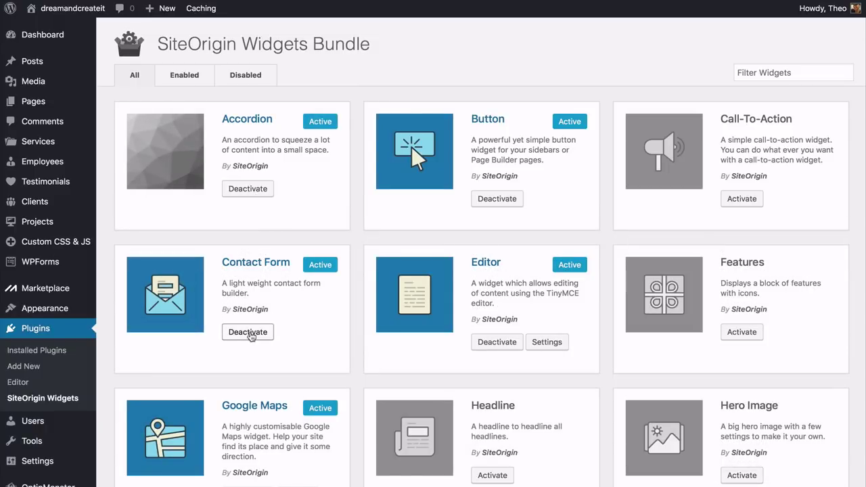
click(742, 198)
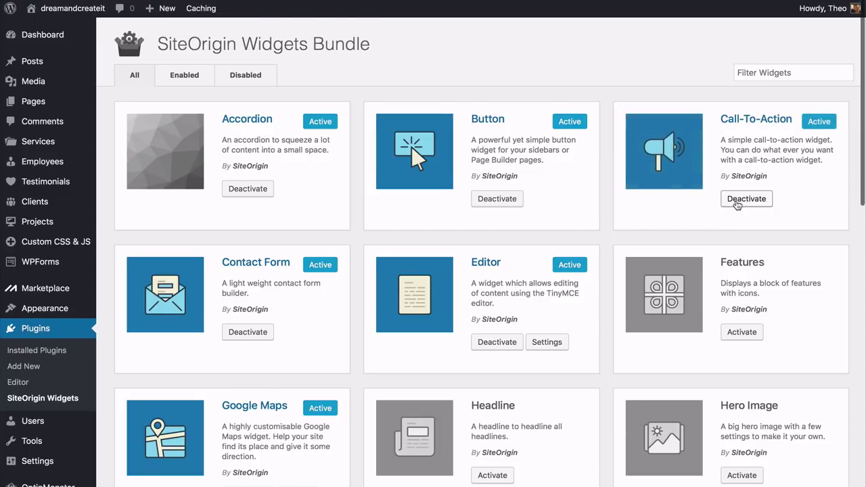
scroll(742, 202, down, 3)
click(737, 237)
Add Social Media Buttons to Footer 3, then save Contact info titled GET IN TOUCH with an e-mail
scroll(736, 239, down, 1)
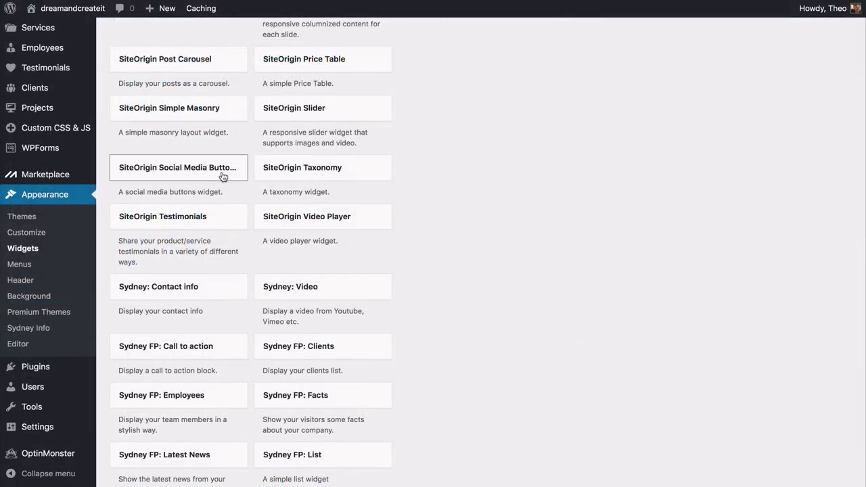
drag(223, 176, 732, 171)
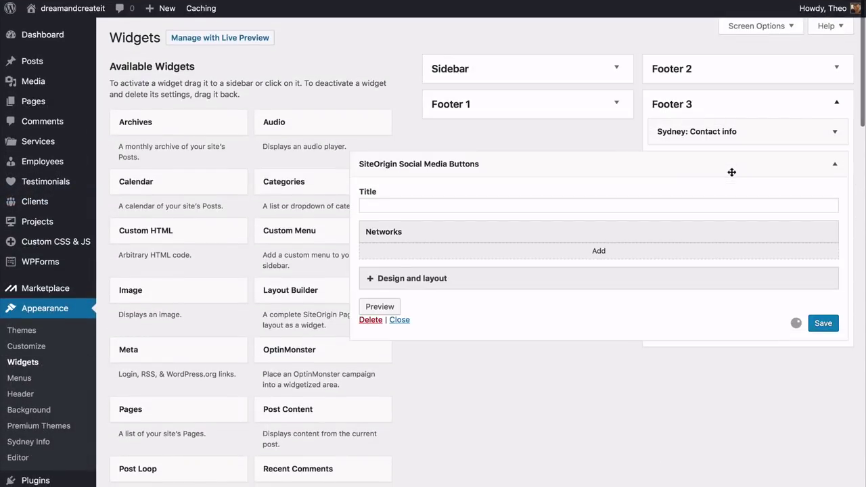
click(828, 169)
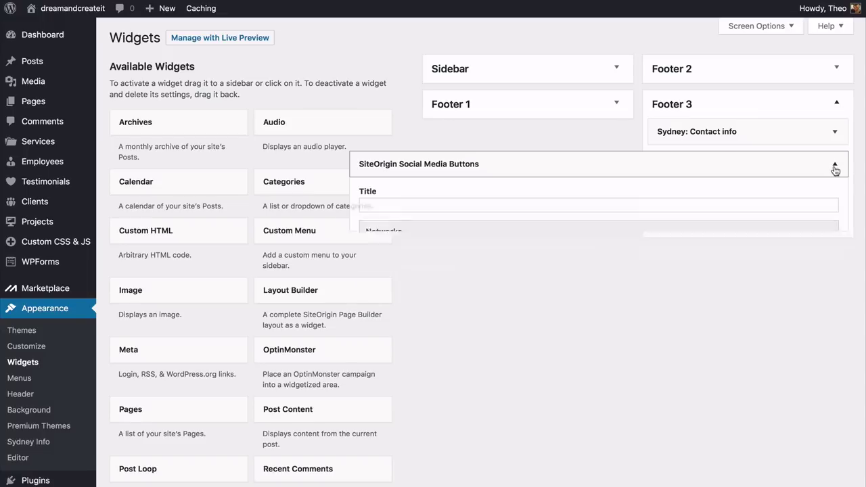
click(834, 131)
click(675, 166)
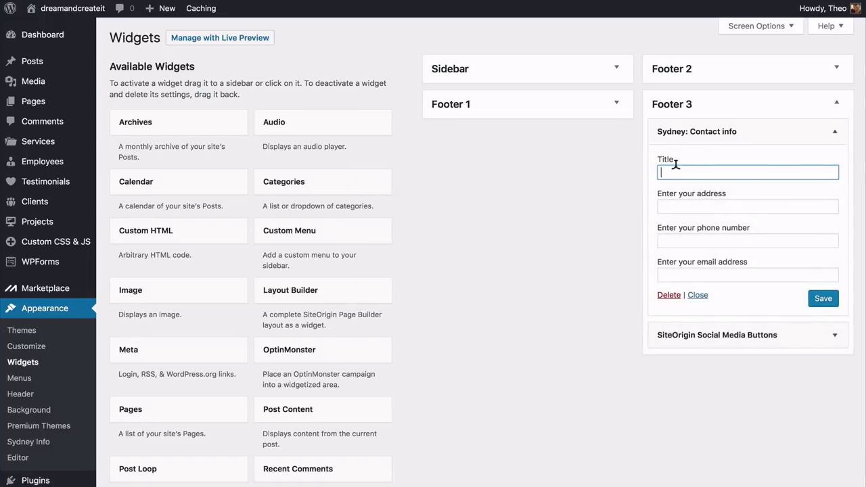
text(GET)
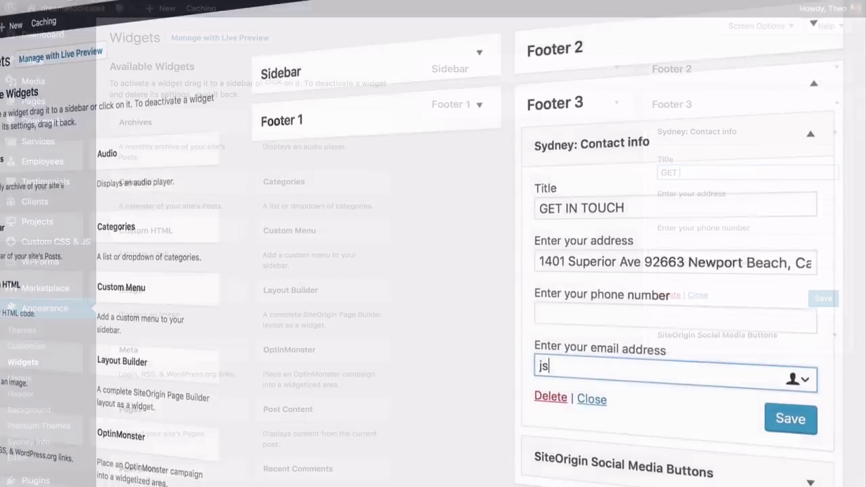
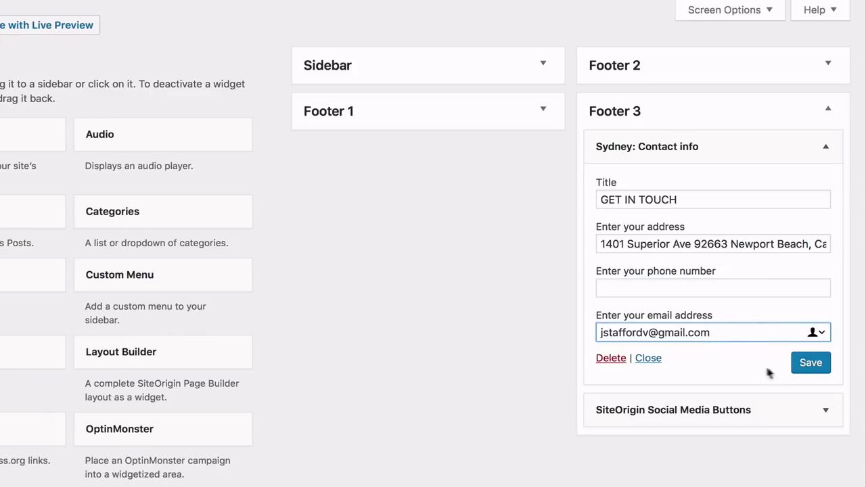
click(790, 328)
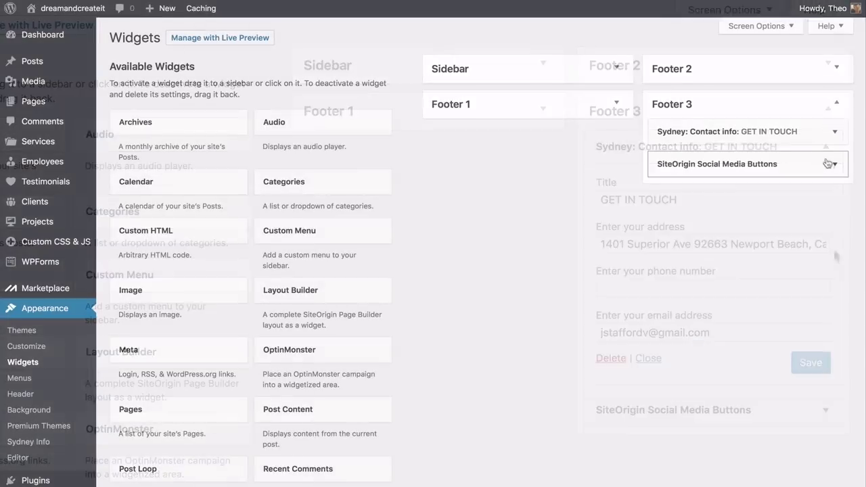
Add a Facebook network to the SiteOrigin Social Media Buttons widget
click(823, 410)
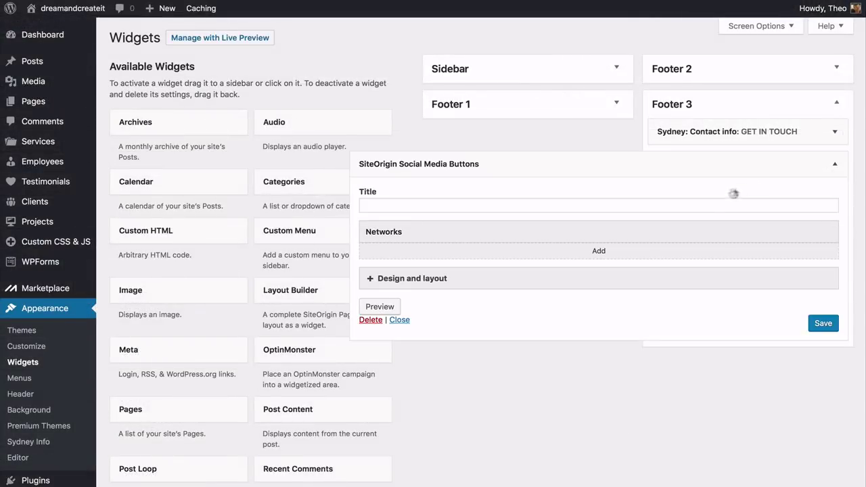
click(598, 251)
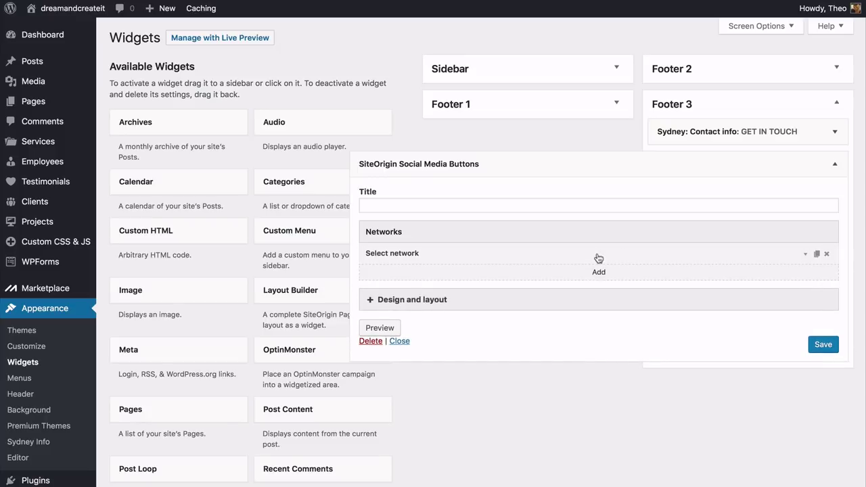
click(443, 256)
click(412, 282)
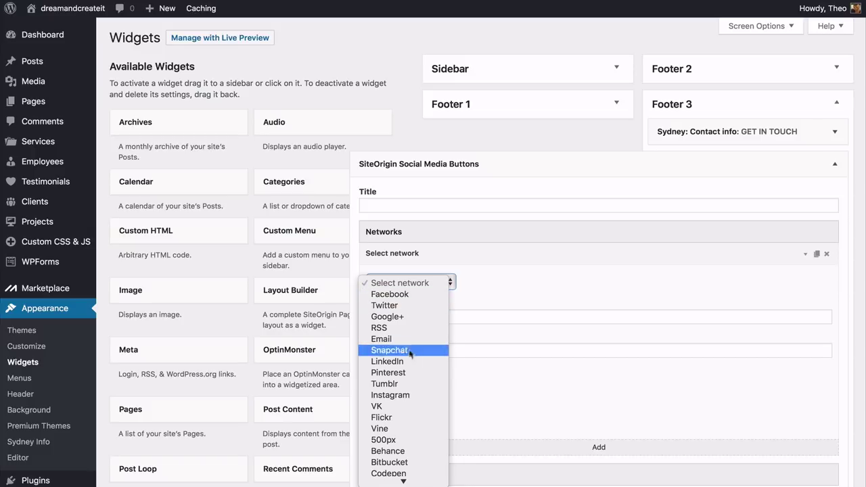
click(412, 295)
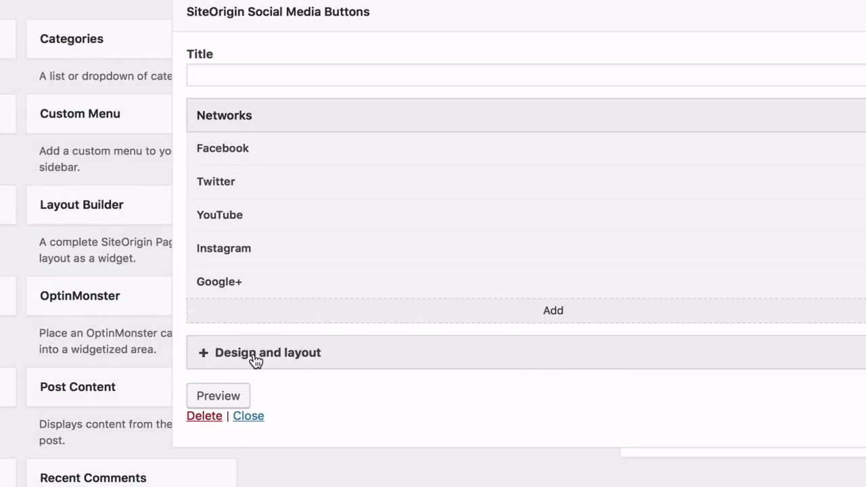
Style the buttons with Flat theme, Normal icon size and Low padding, and save
click(256, 360)
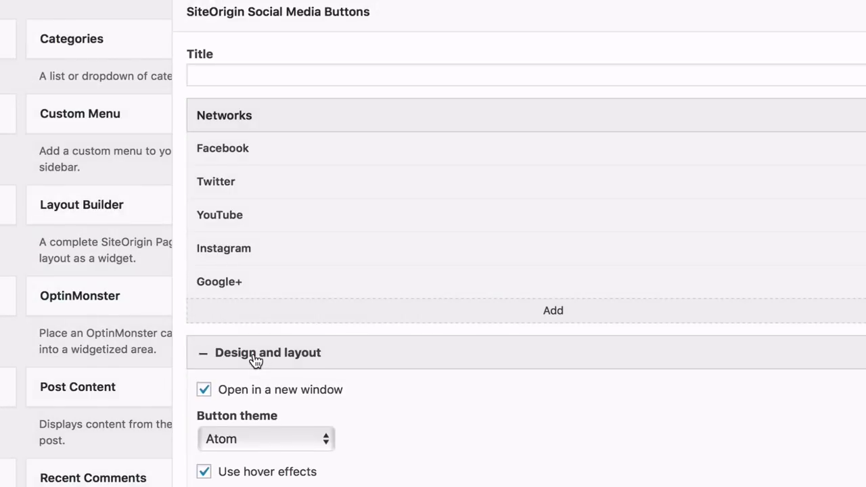
scroll(254, 360, down, 5)
click(324, 226)
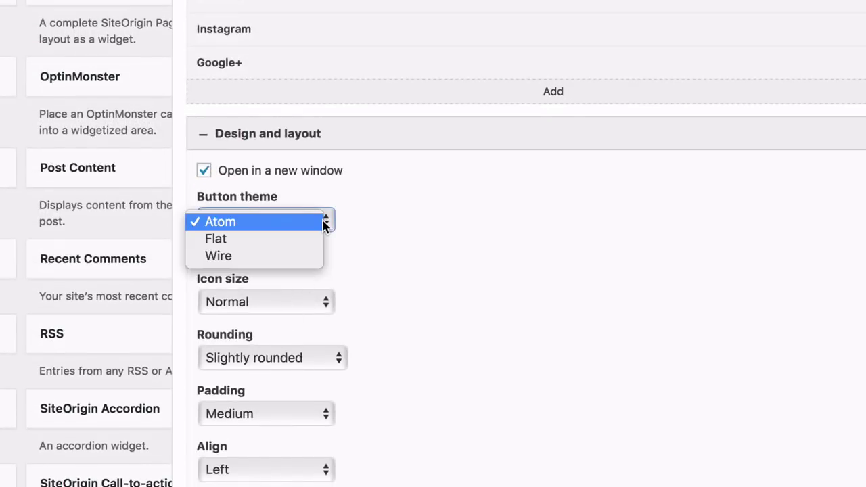
click(299, 240)
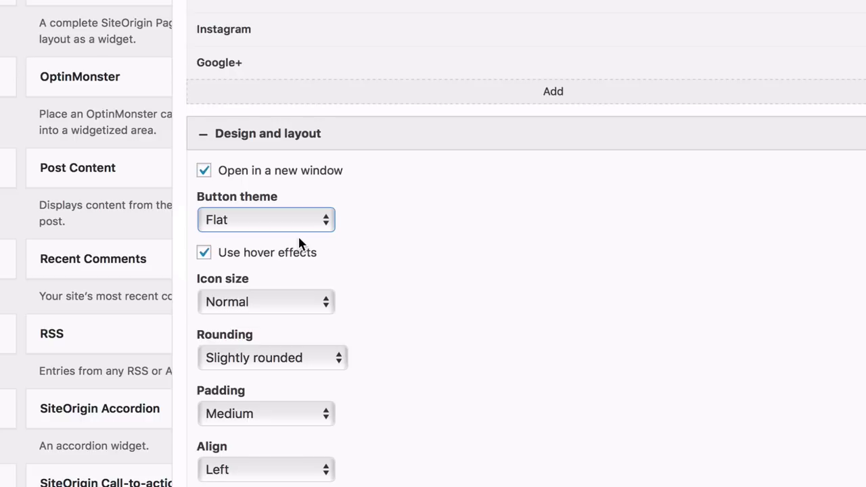
scroll(358, 261, down, 5)
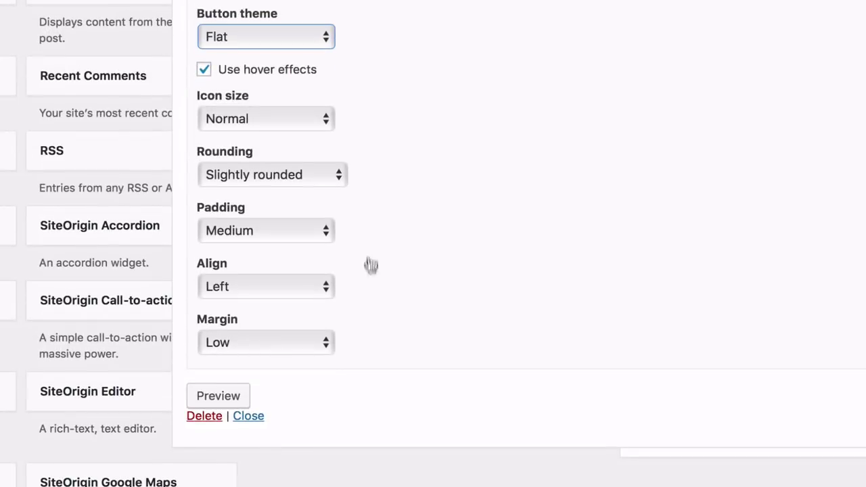
click(323, 127)
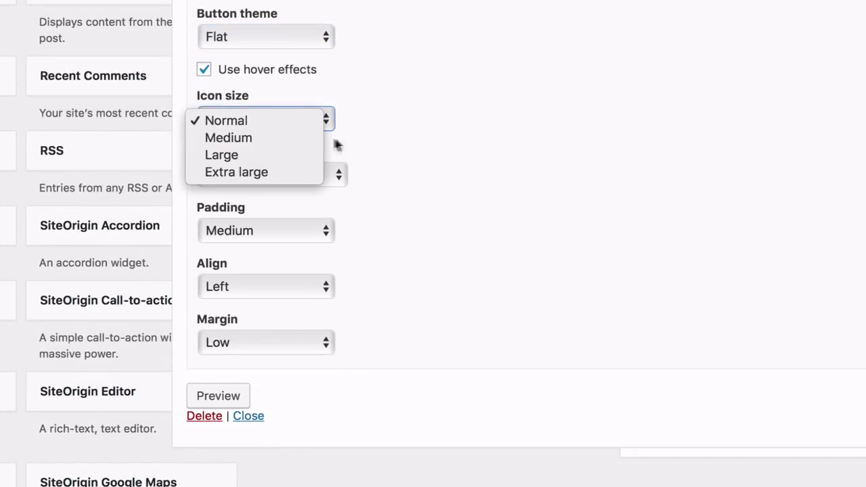
click(372, 150)
click(301, 232)
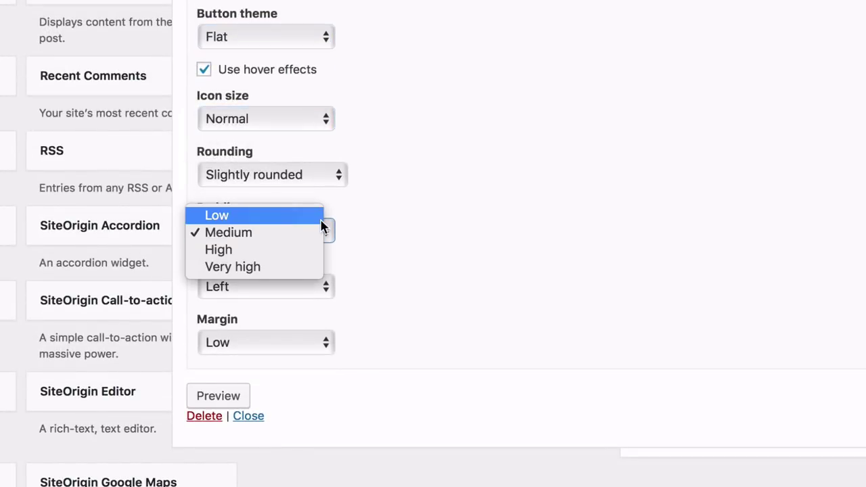
click(284, 221)
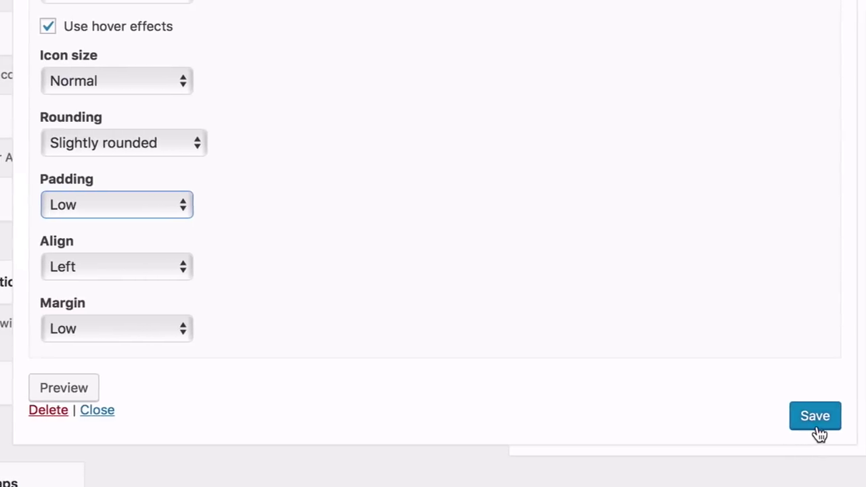
click(800, 426)
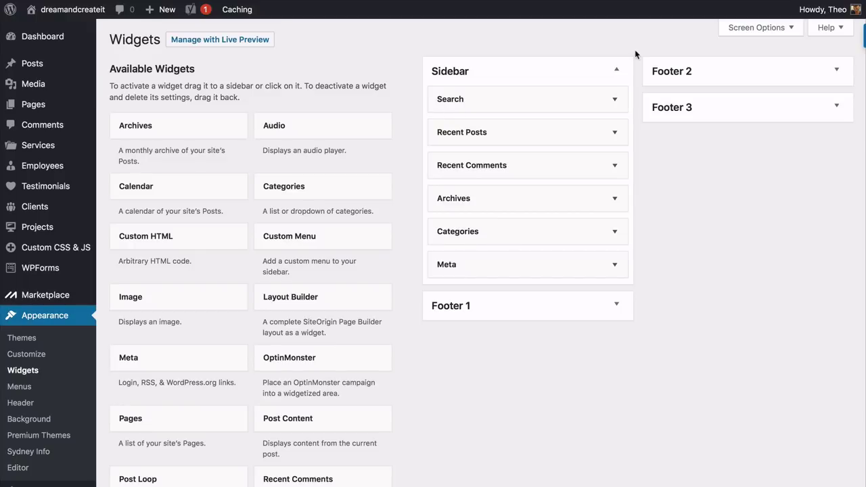
Delete the Search widget from the Sidebar area
click(616, 101)
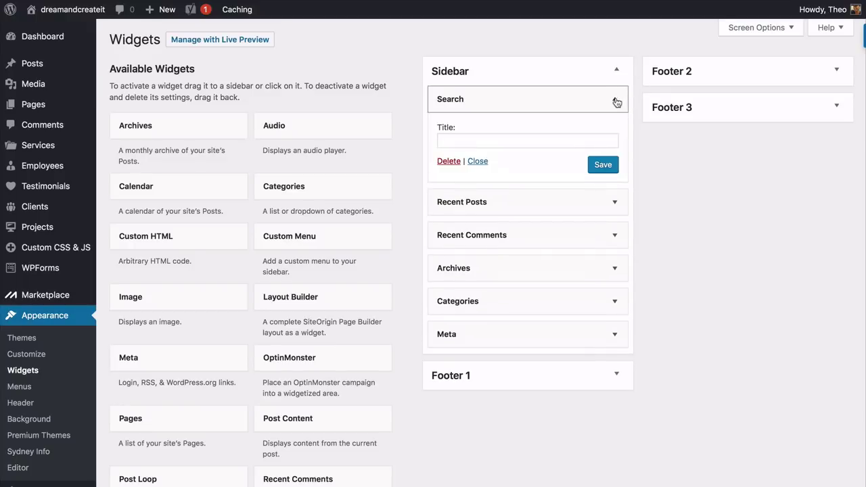
click(449, 162)
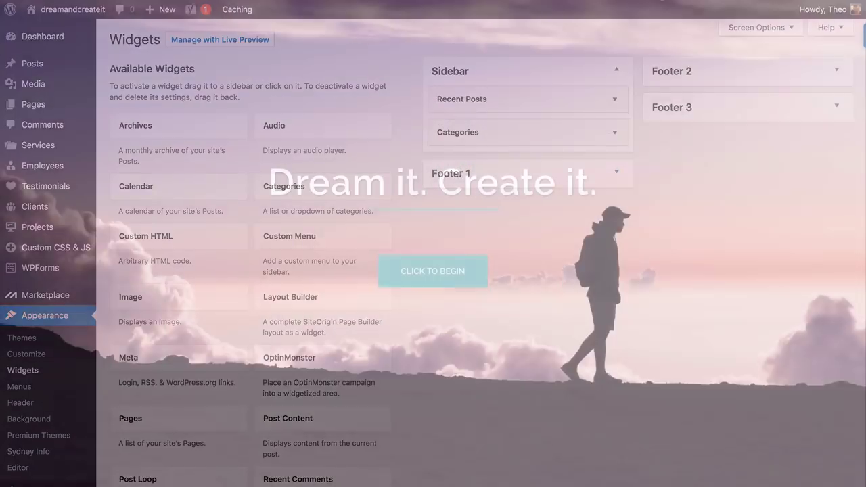
Scroll down through the live home page's sections
scroll(433, 244, down, 5)
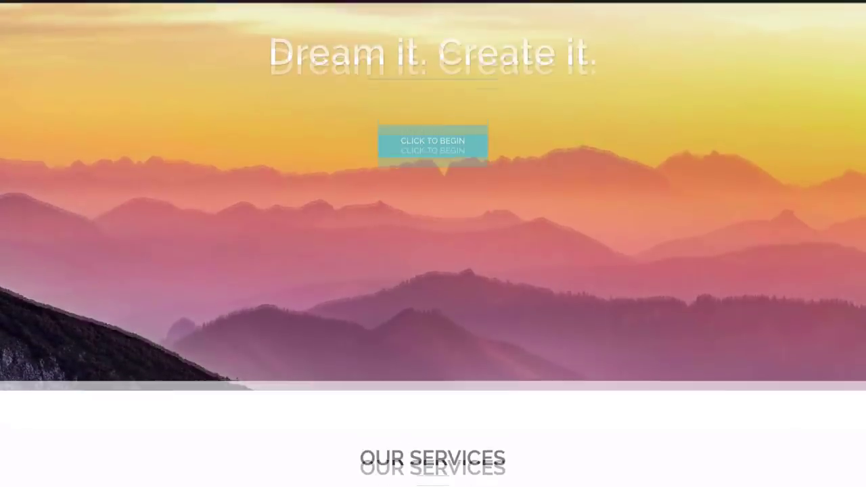
scroll(432, 243, down, 5)
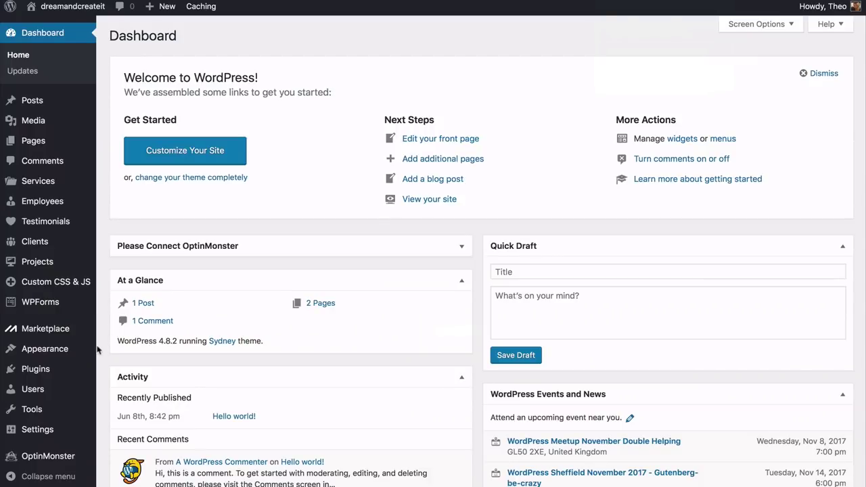
Create a new navigation menu named 'Menu' under Appearance > Menus
mouse_move(80, 355)
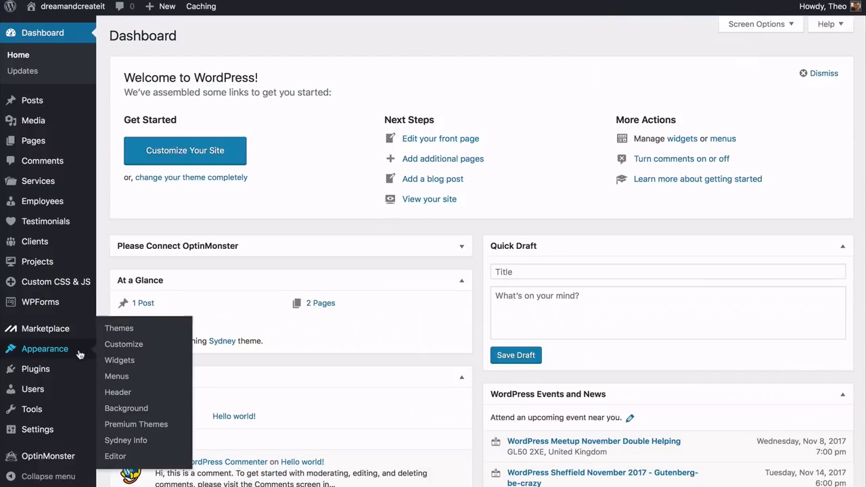
click(118, 378)
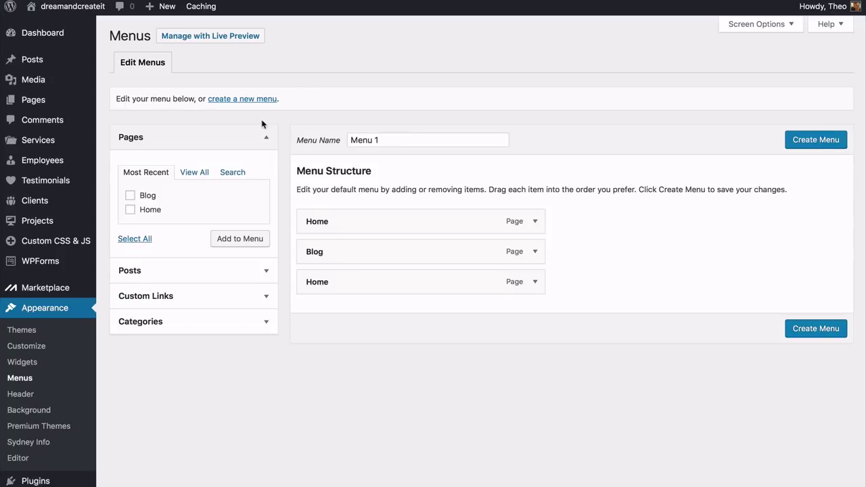
click(237, 102)
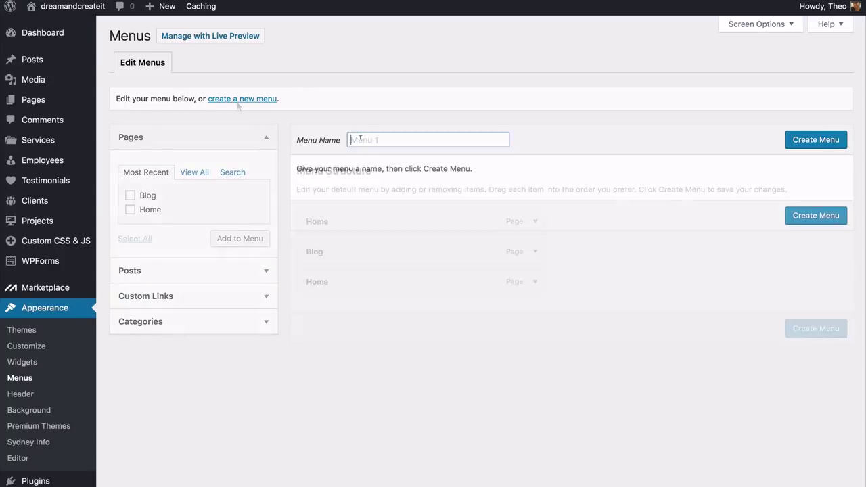
text(Menu)
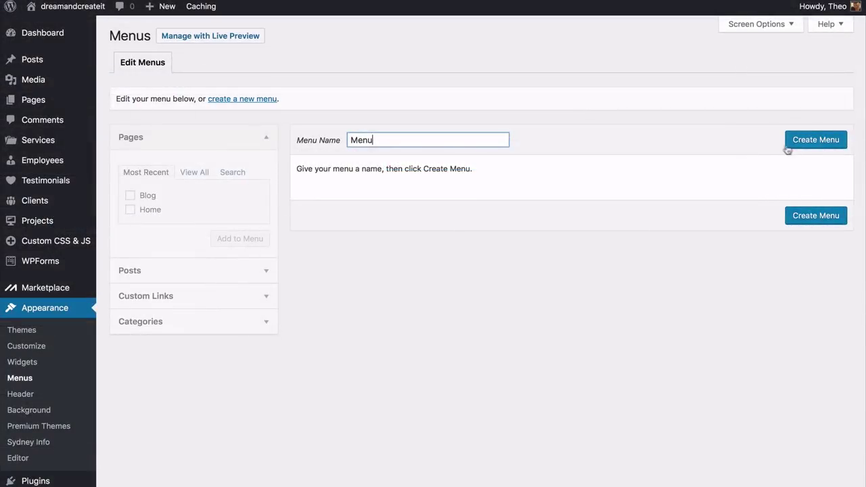
click(816, 144)
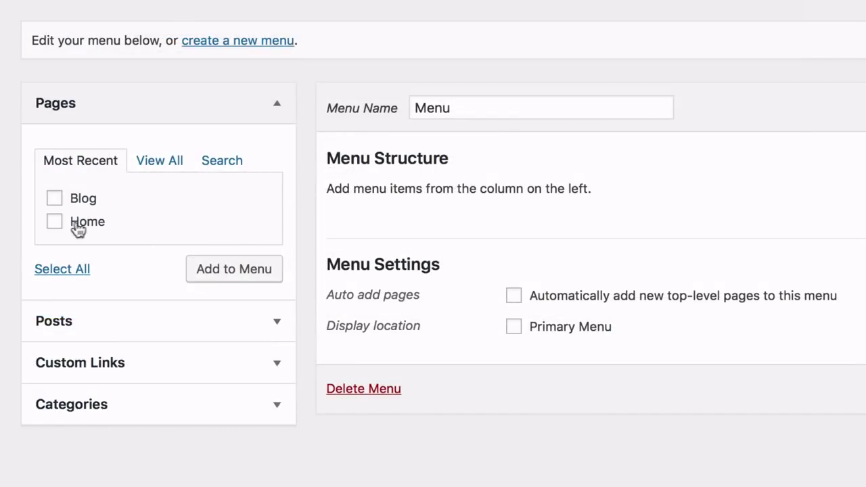
Add the Home and Blog pages, order Home above Blog, and save the menu
click(54, 221)
click(55, 198)
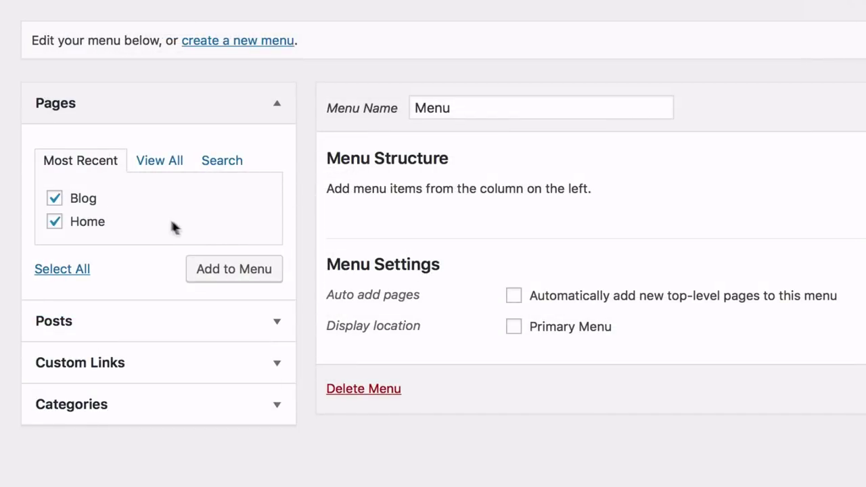
click(232, 269)
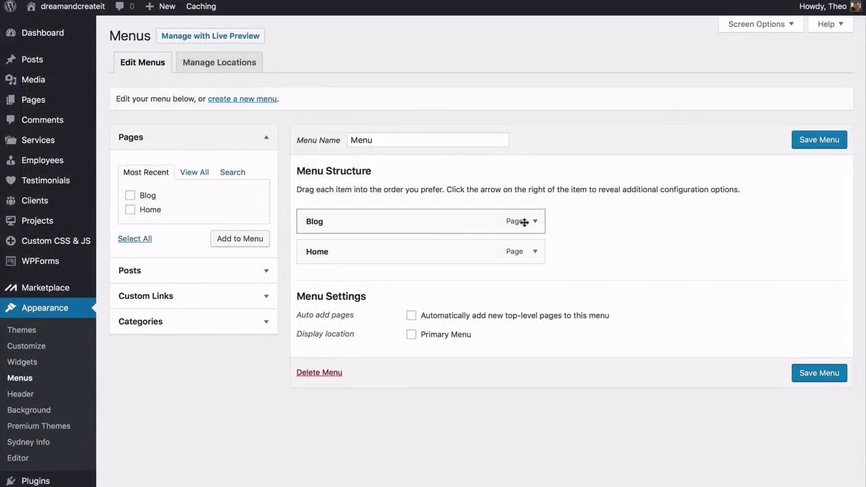
click(534, 222)
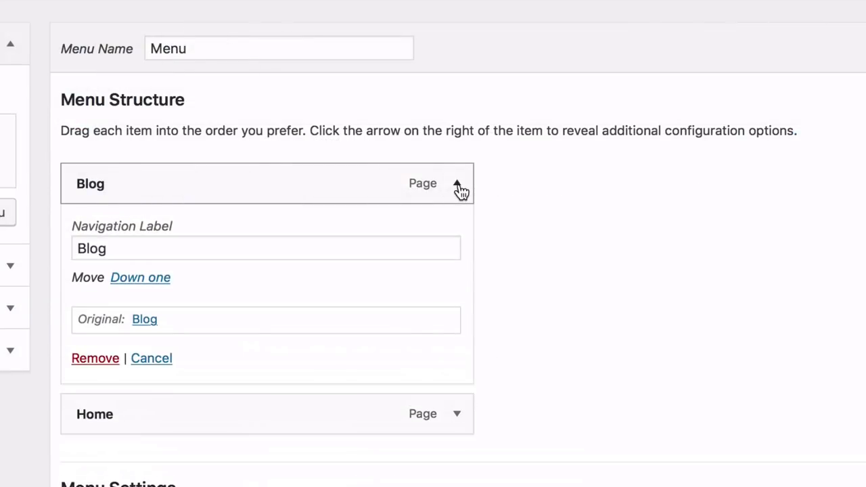
click(457, 186)
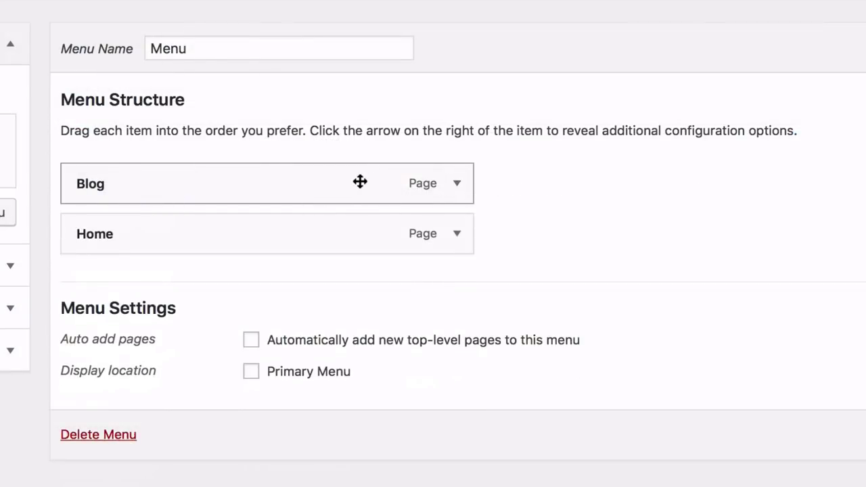
drag(358, 182, 359, 195)
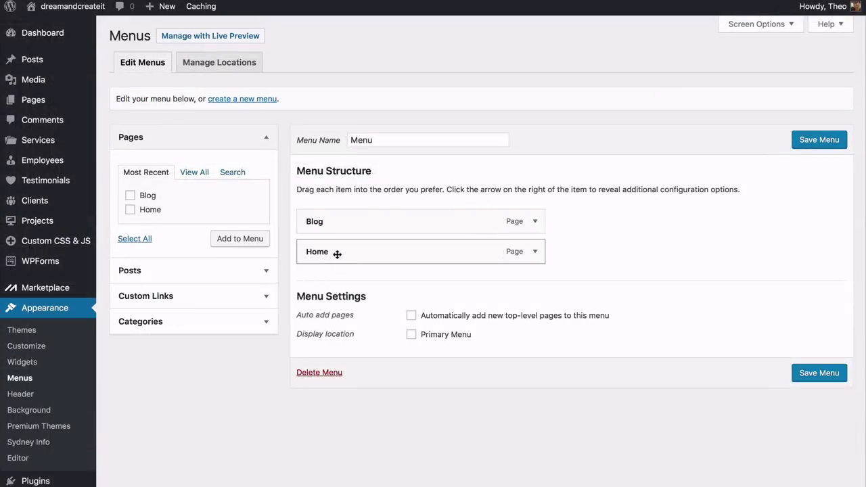
drag(131, 235, 127, 187)
drag(336, 222, 336, 220)
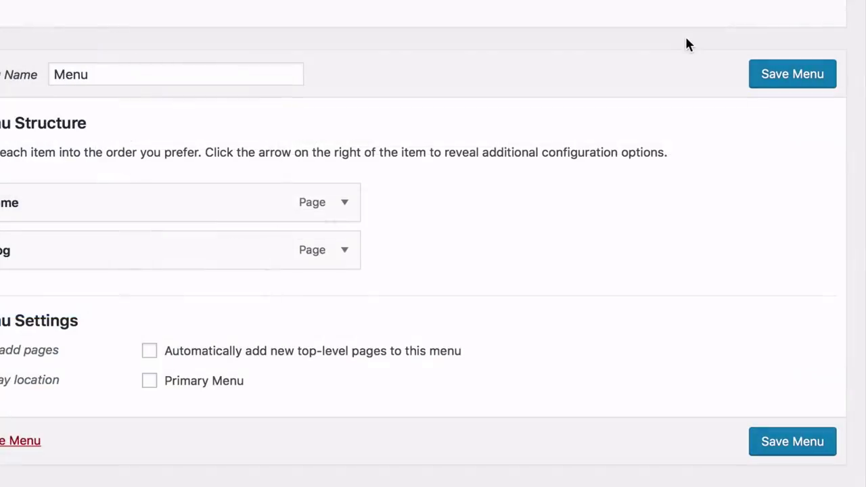
click(796, 86)
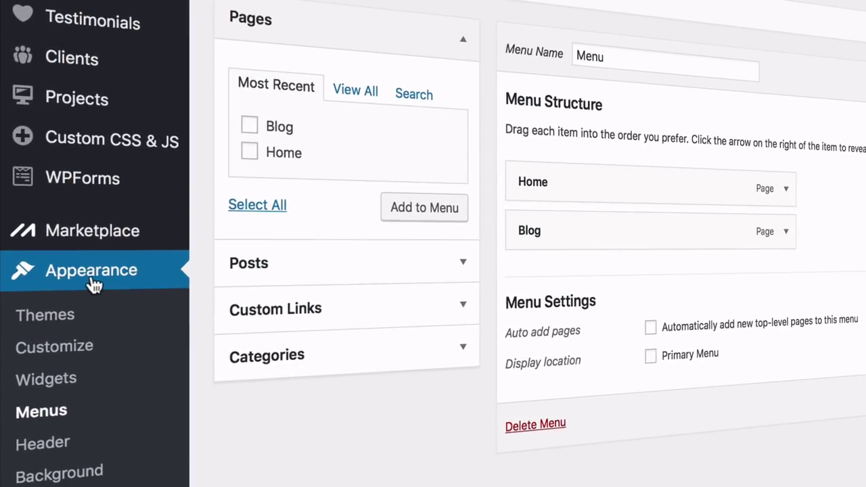
Assign 'Menu' to the Primary Menu location in the Customizer and publish
click(61, 351)
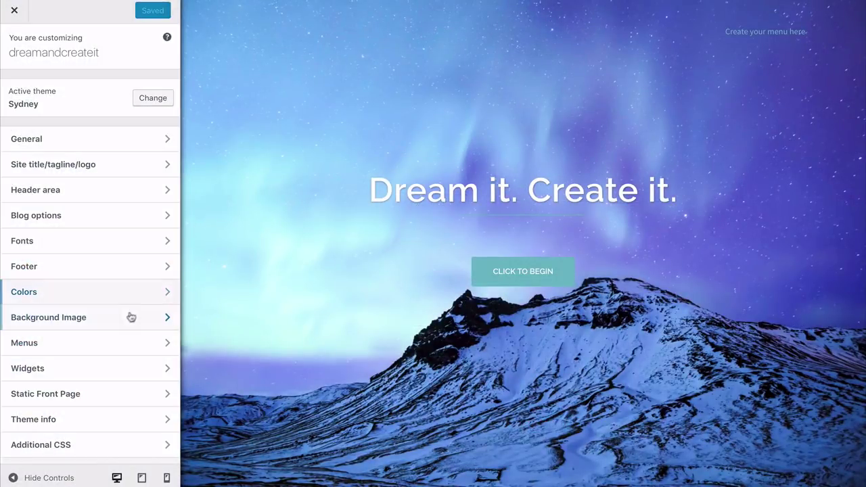
click(105, 344)
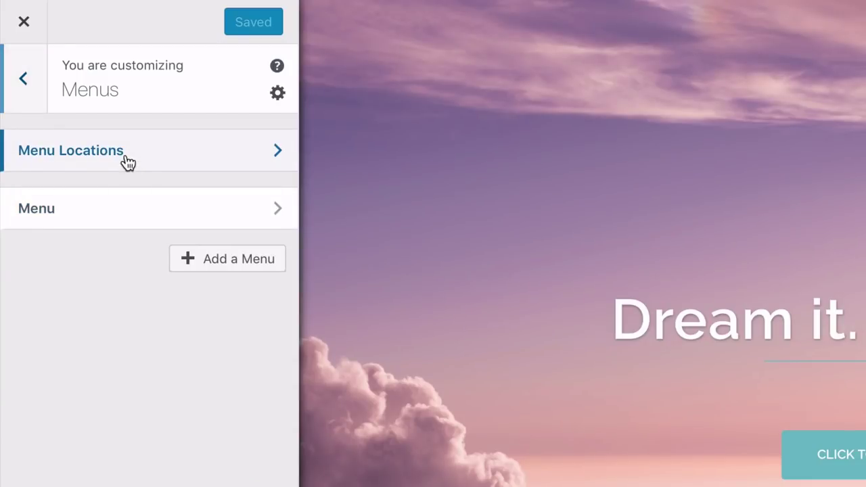
click(127, 163)
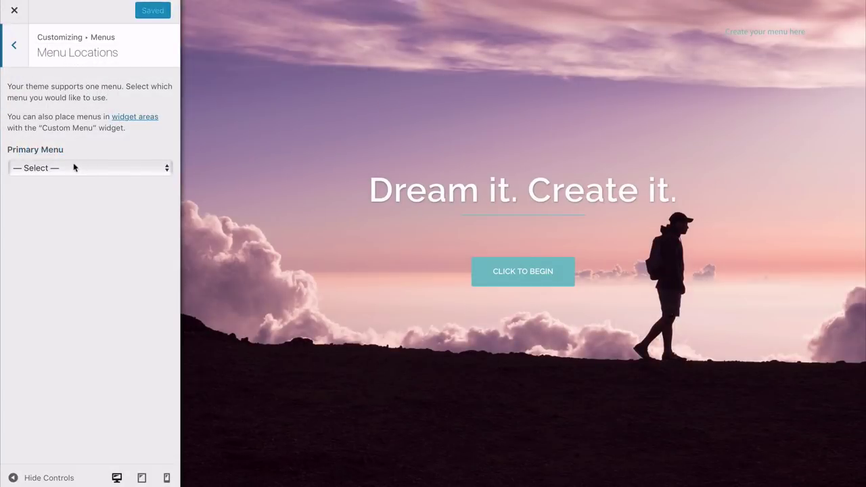
click(73, 168)
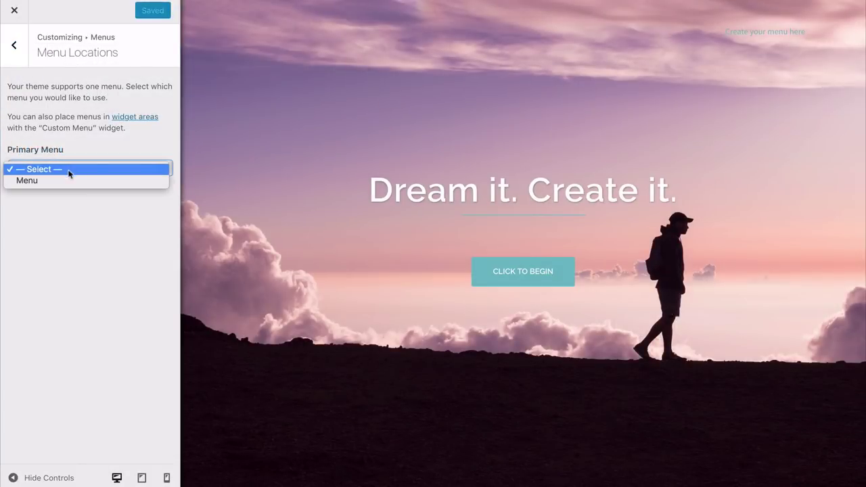
click(51, 181)
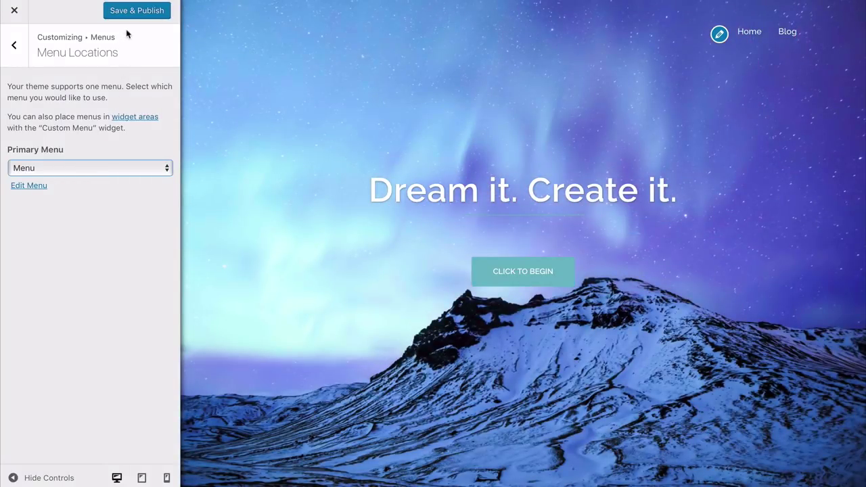
click(133, 12)
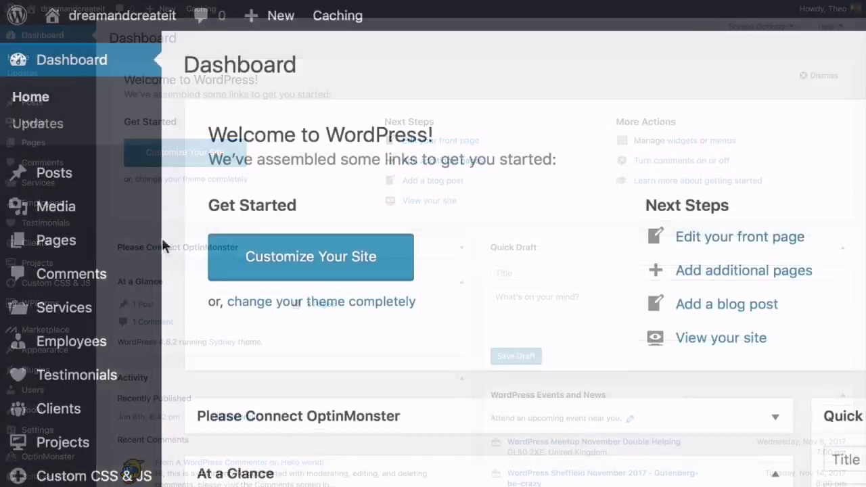
Create an 'About Us' page and choose a page template for it
mouse_move(73, 145)
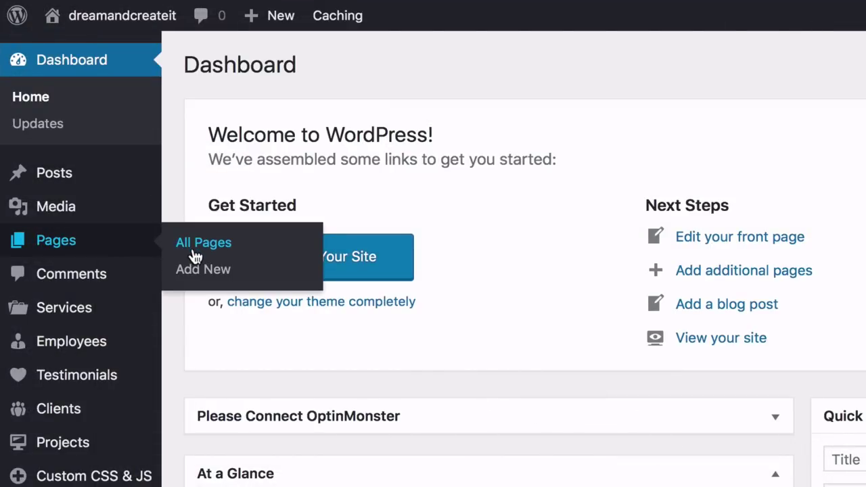
click(203, 270)
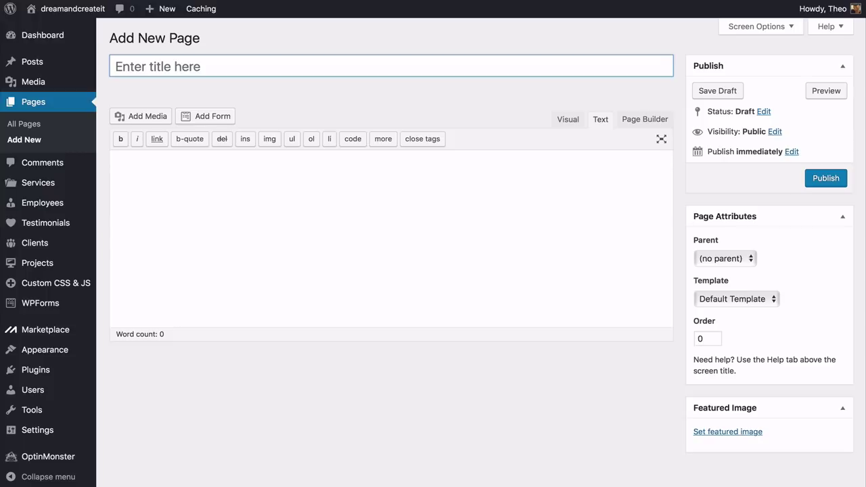
text(About Us)
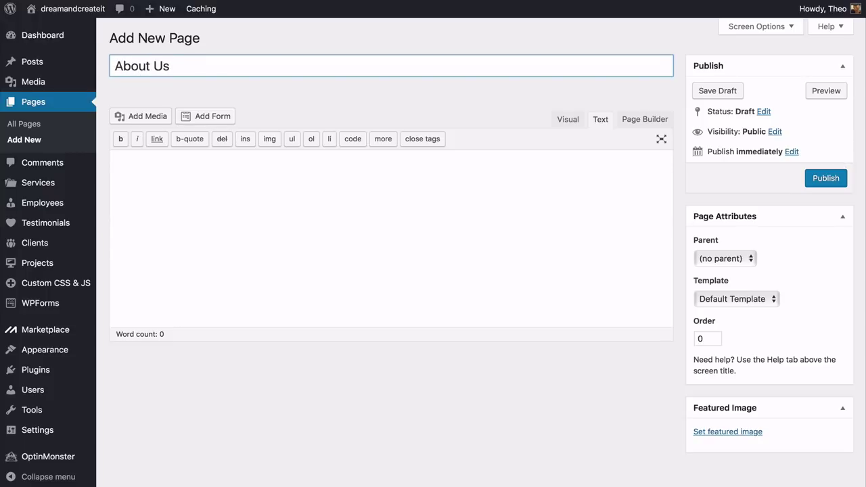
click(677, 249)
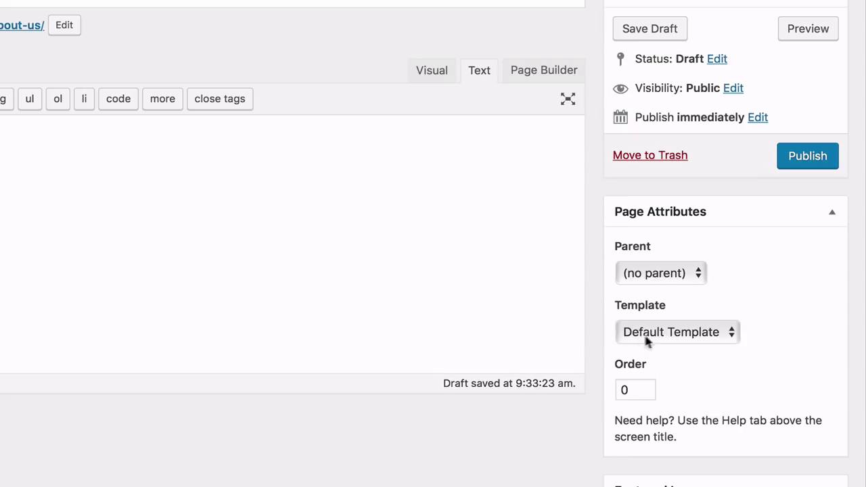
click(646, 341)
click(655, 350)
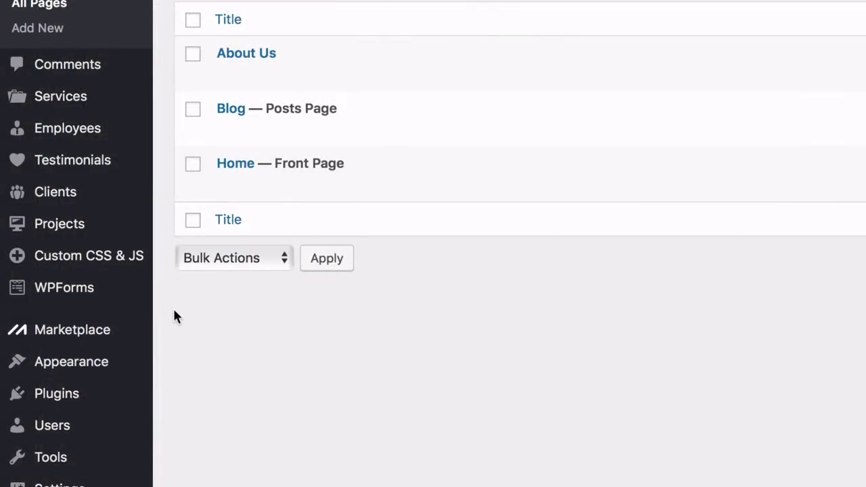
Add About Us to the menu between Home and Blog, then view those pages live
mouse_move(120, 367)
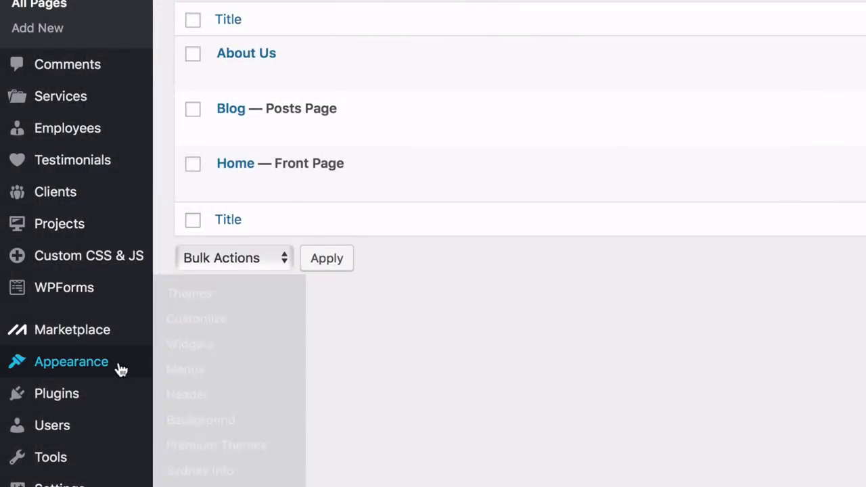
click(186, 370)
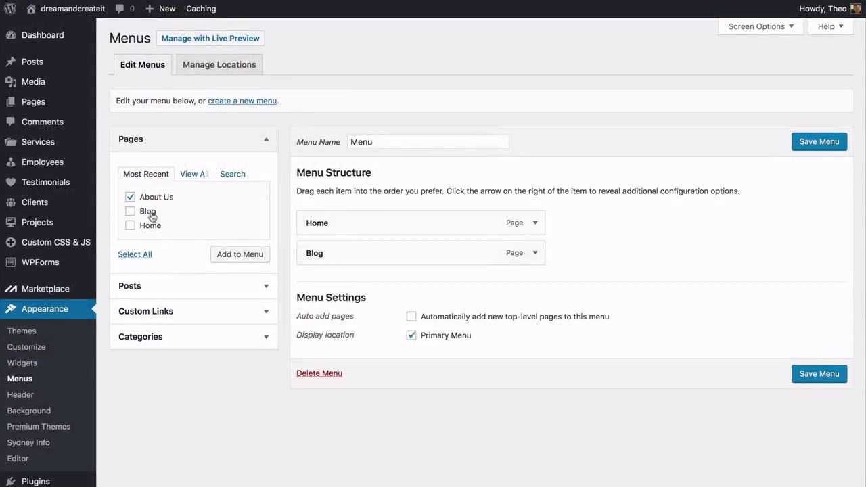
click(217, 259)
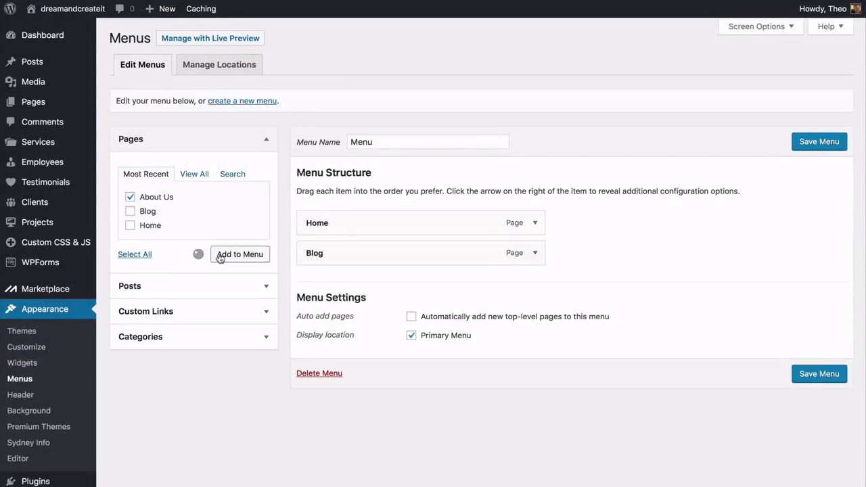
drag(320, 287, 328, 245)
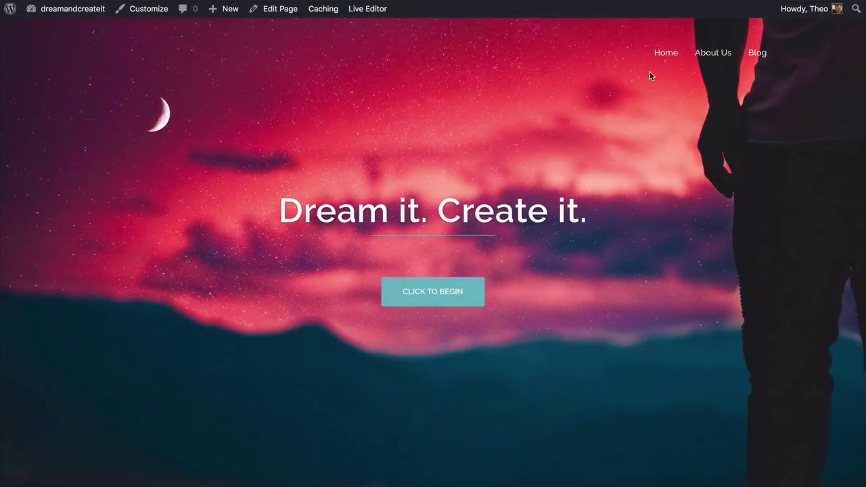
click(718, 60)
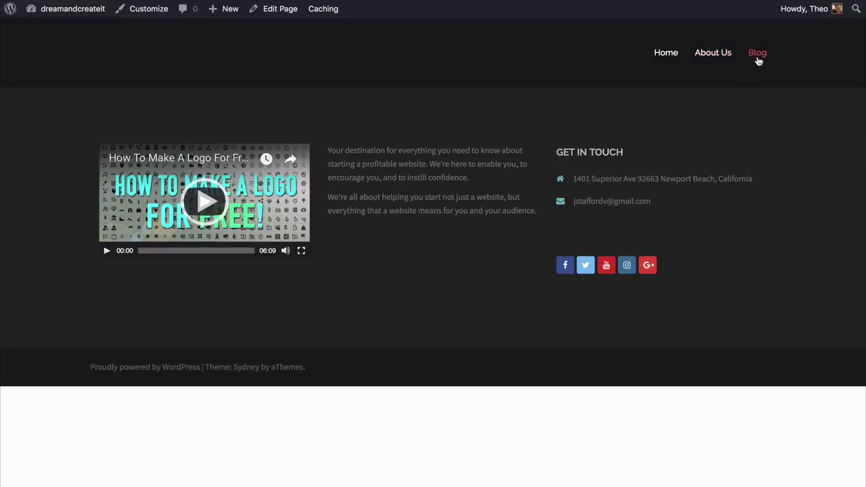
click(759, 61)
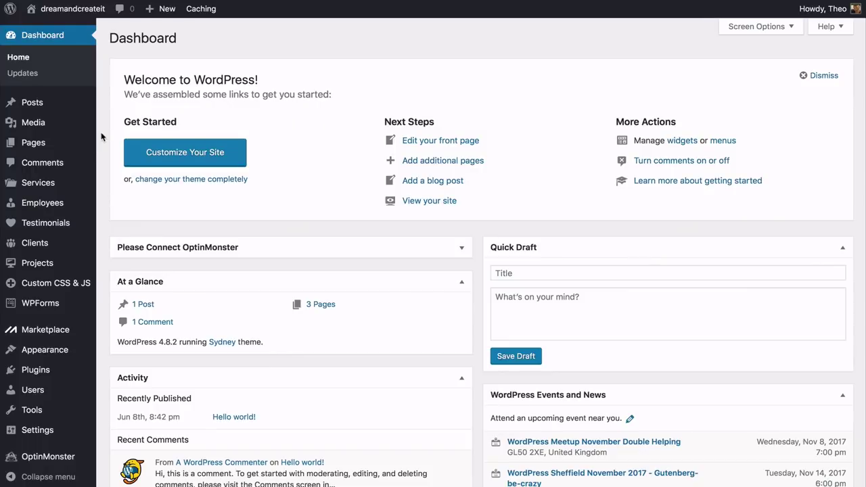
Start a new post and reveal the editor's second row of formatting tools
mouse_move(80, 107)
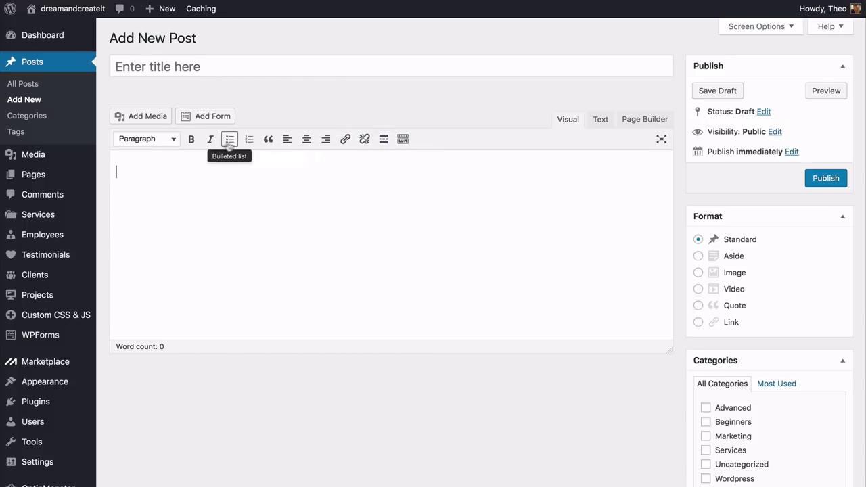
click(174, 141)
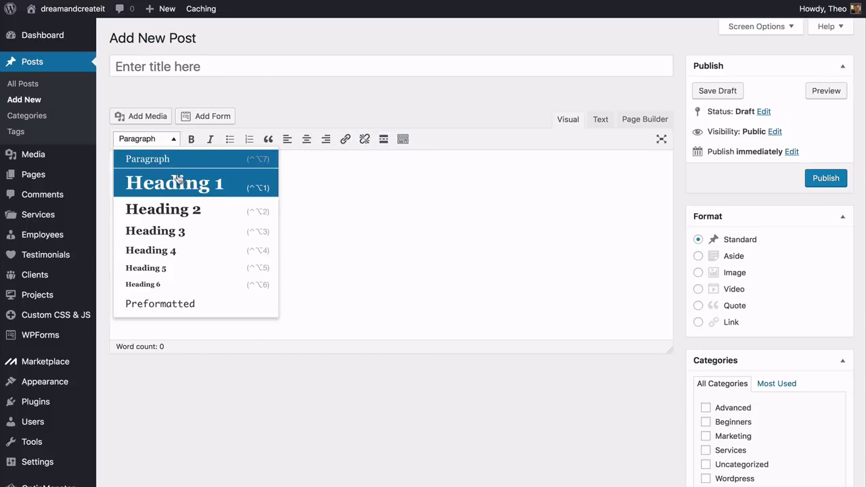
key(Escape)
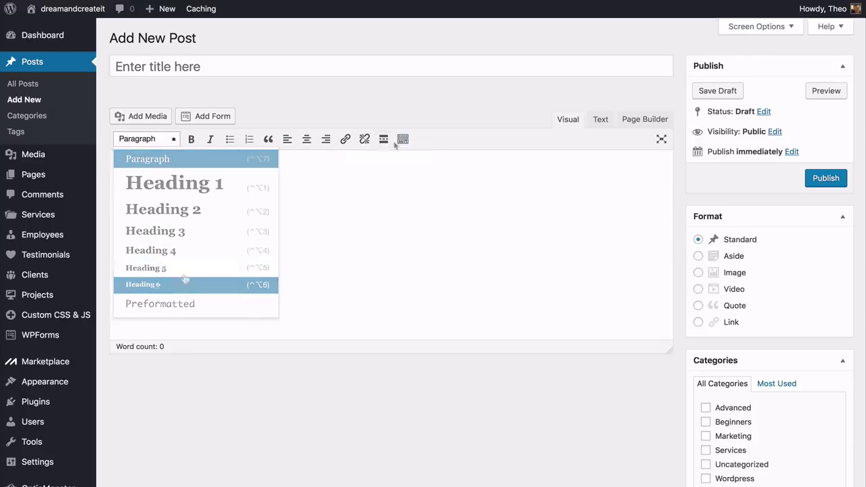
click(403, 140)
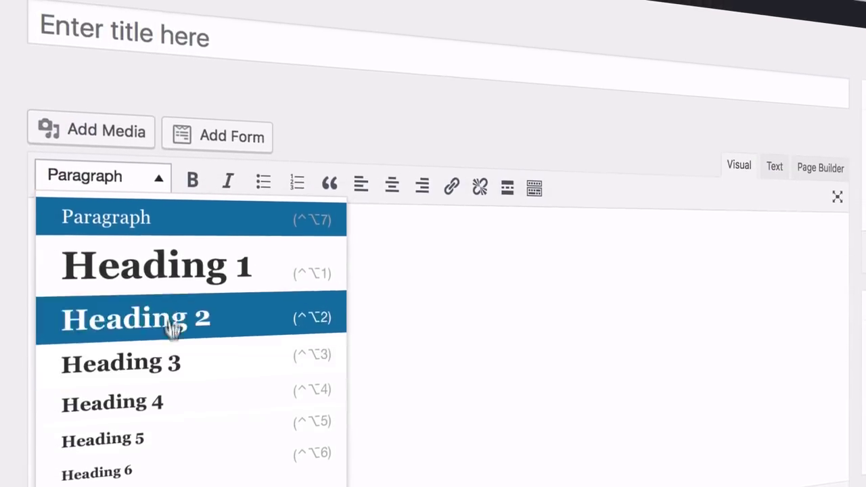
click(156, 179)
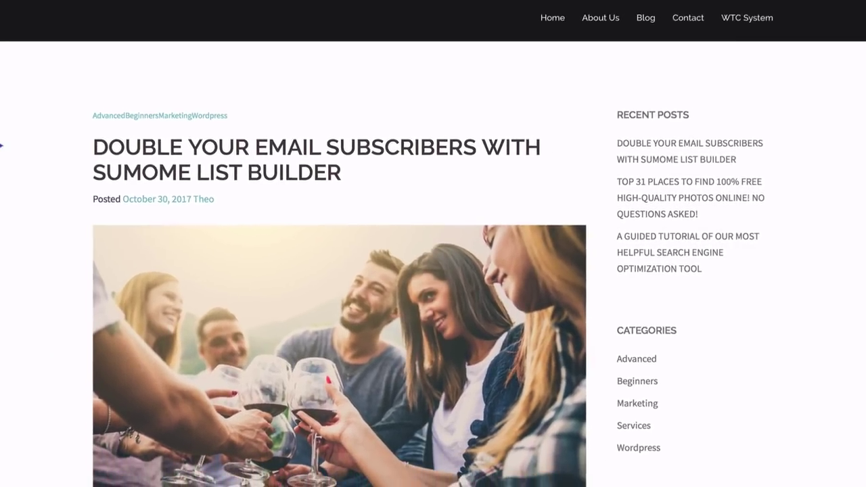
scroll(7, 146, down, 3)
scroll(7, 146, down, 5)
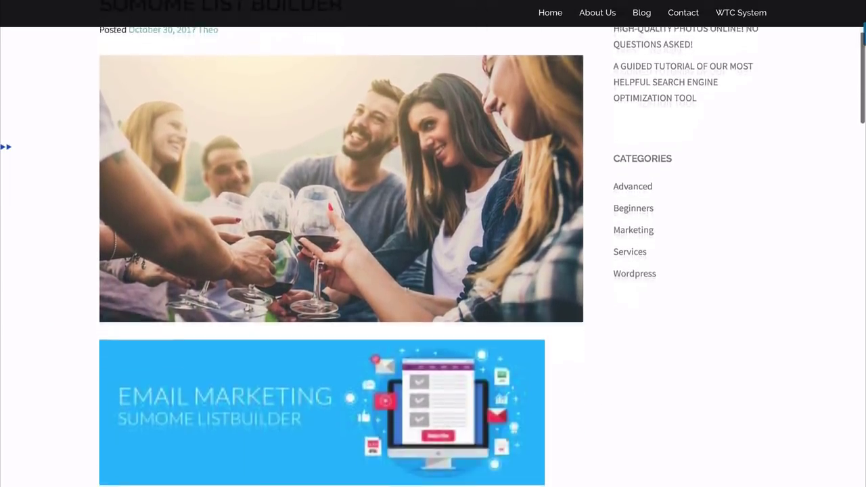
scroll(7, 146, down, 3)
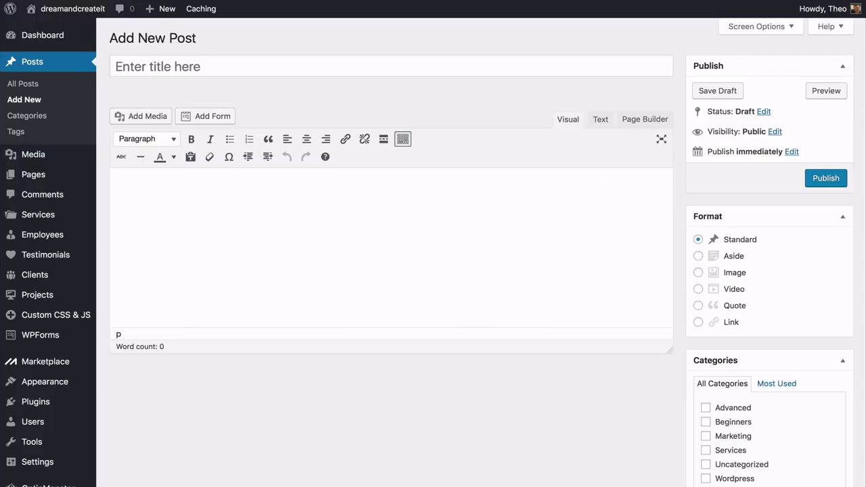
Paste the SEO tutorial post's title and full article body into the editor
click(391, 66)
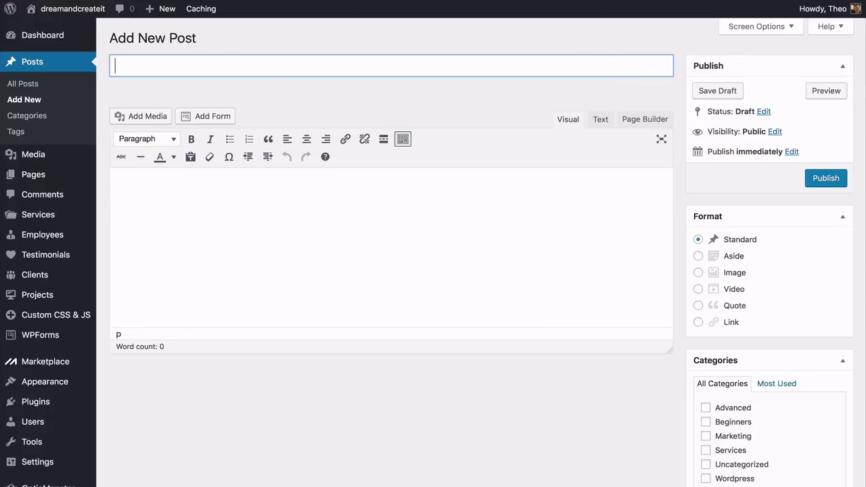
text(A GUIDED TUTORIAL OF OUR MOST HELPFUL SEARCH ENGINE OPTIMIZATION TOOL)
key(Tab)
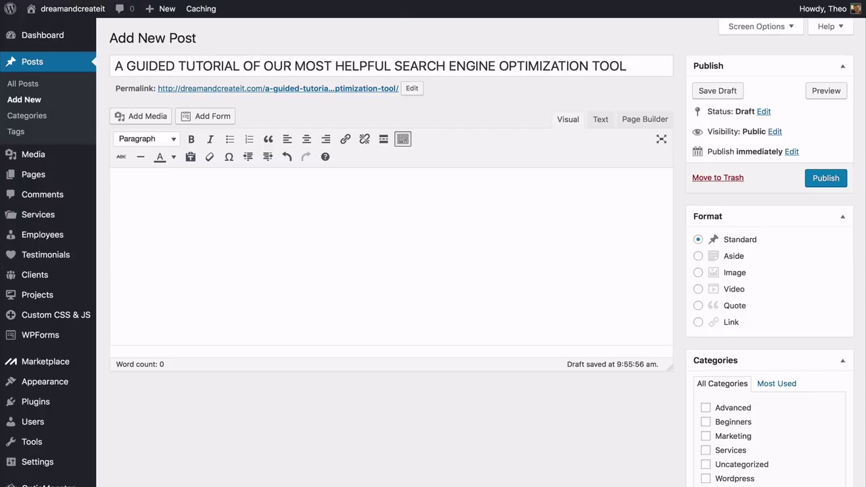
key(ctrl+v)
scroll(391, 278, up, 20)
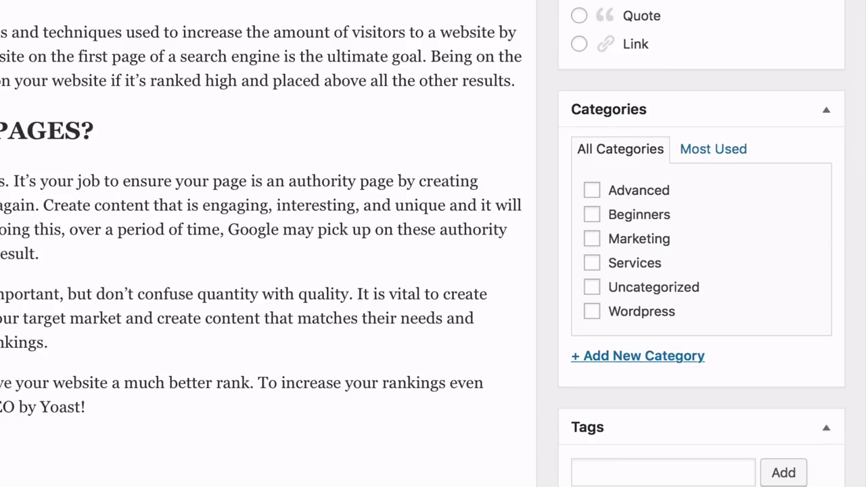
File the post under Advanced, Beginners and Marketing, set a featured image, and publish
click(593, 192)
click(592, 215)
click(593, 238)
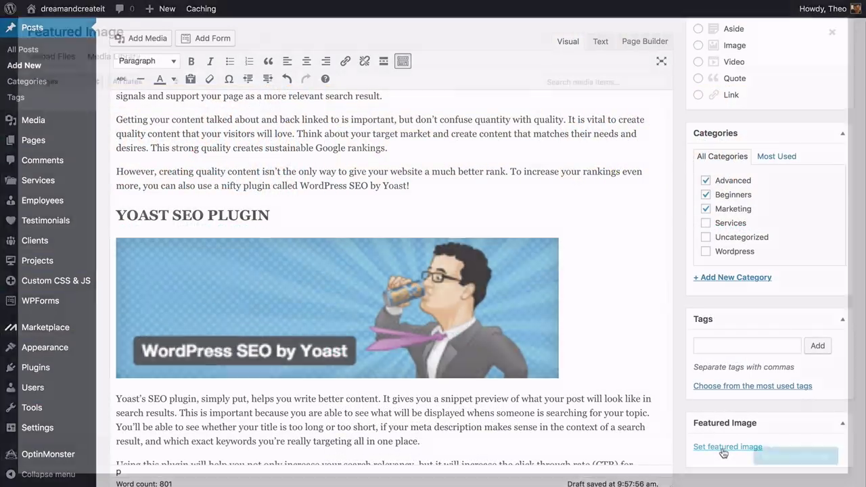
click(733, 449)
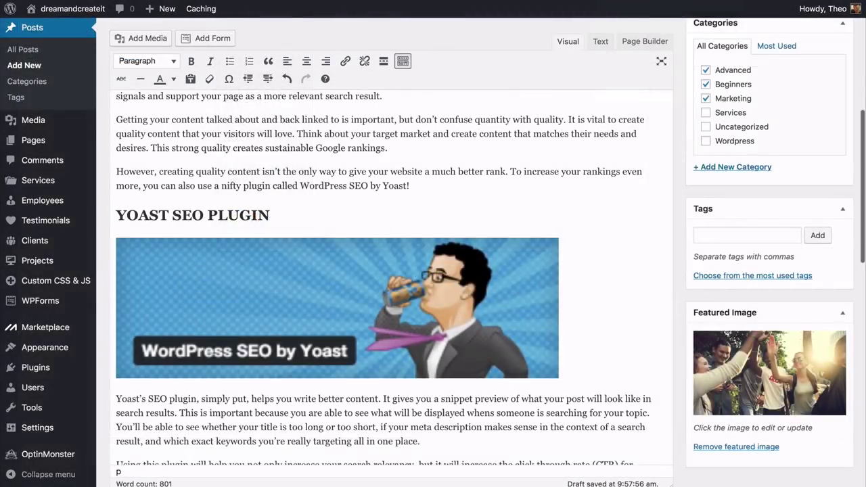
scroll(392, 284, up, 10)
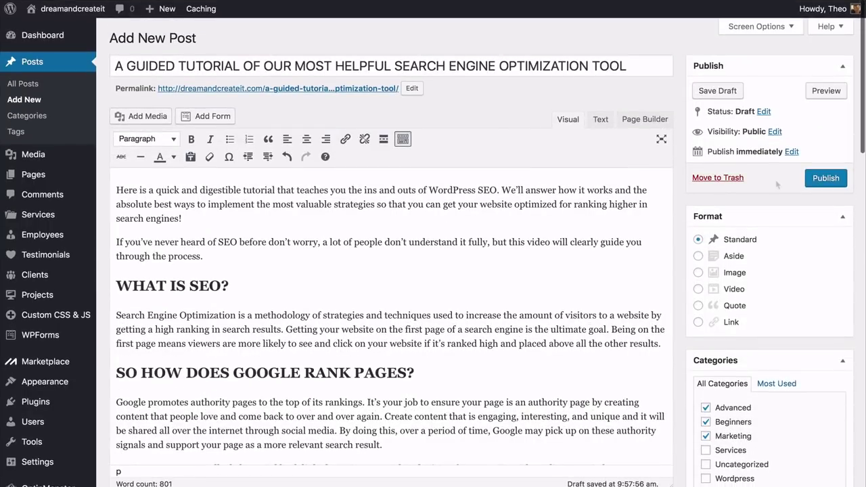
click(825, 178)
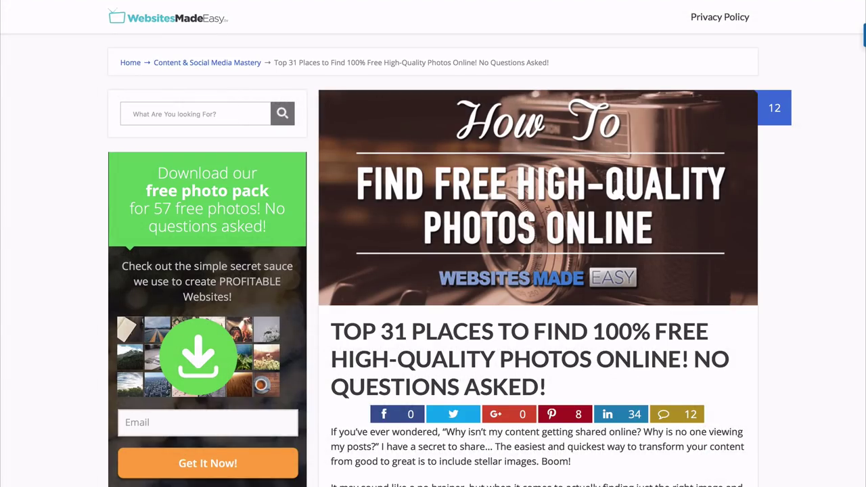
scroll(433, 244, down, 3)
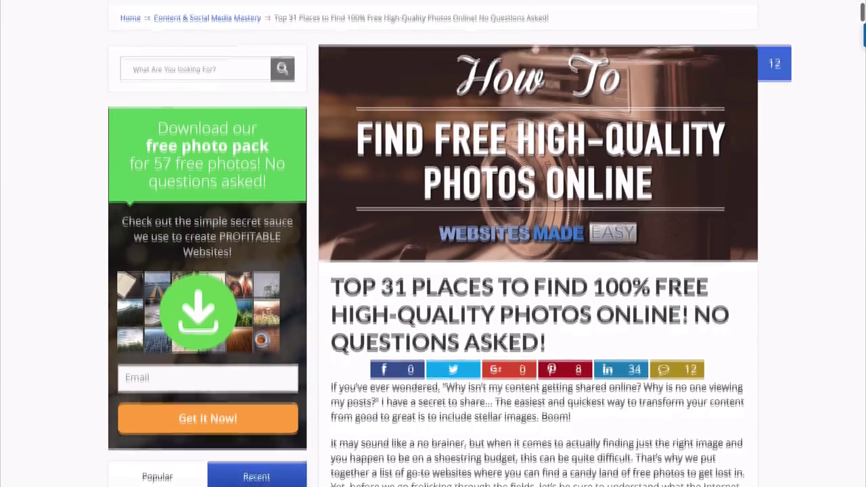
scroll(433, 244, down, 1)
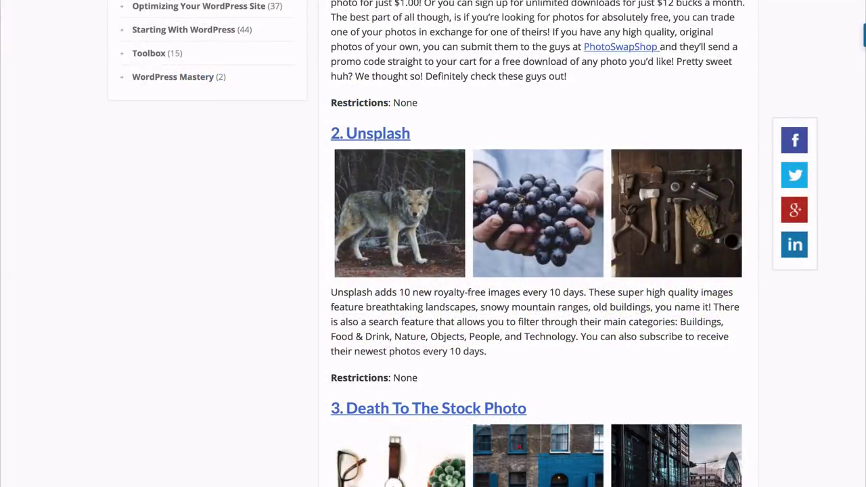
scroll(433, 243, down, 1)
scroll(433, 244, down, 4)
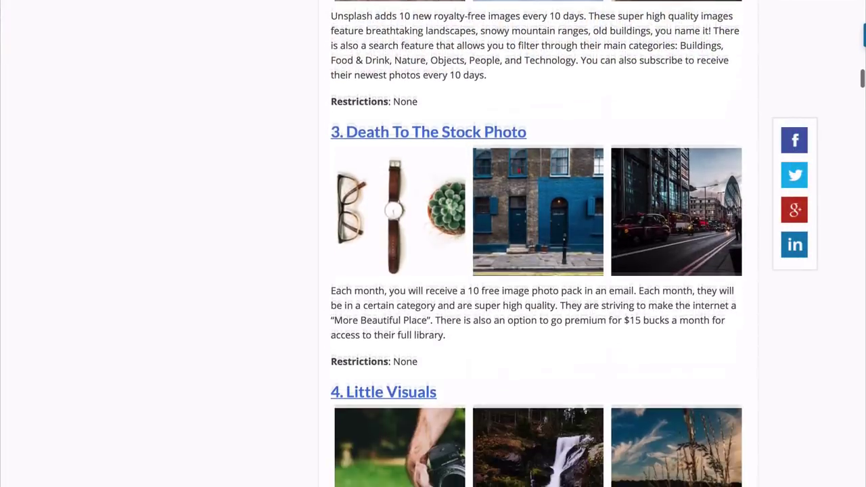
scroll(433, 244, down, 1)
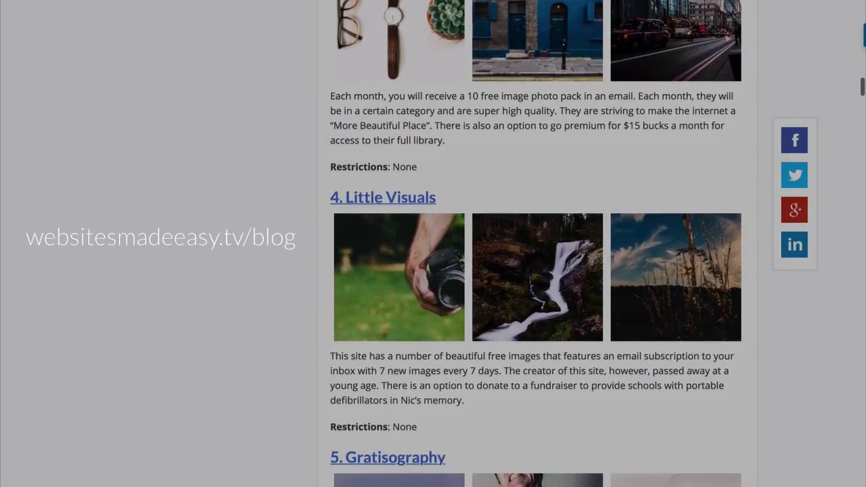
scroll(534, 243, down, 1)
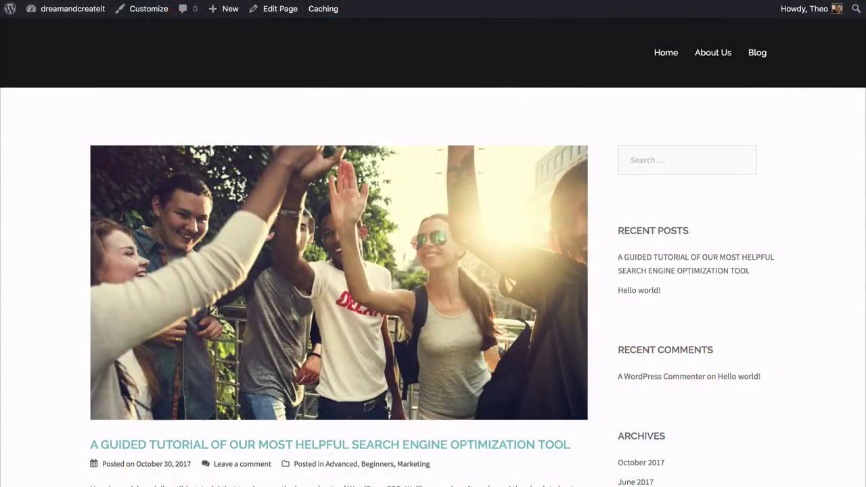
scroll(433, 270, down, 3)
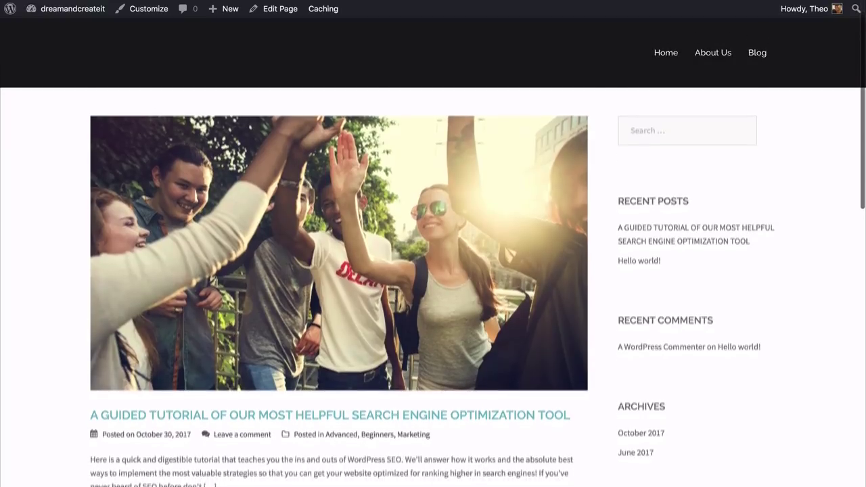
scroll(433, 271, down, 1)
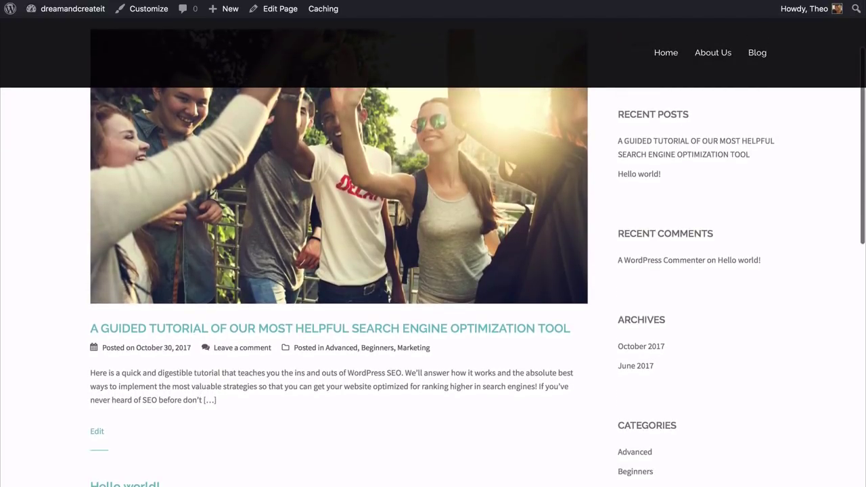
scroll(432, 271, up, 3)
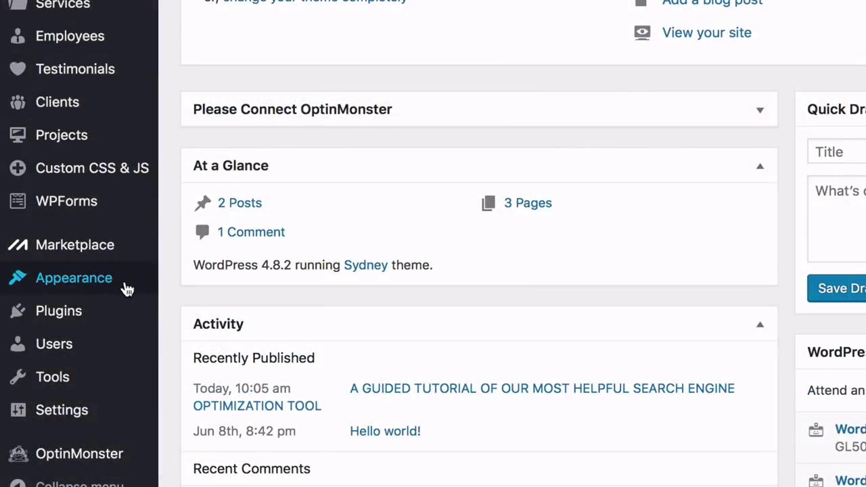
Choose the Masonry (grid style) blog layout in the Customizer's blog options
mouse_move(128, 290)
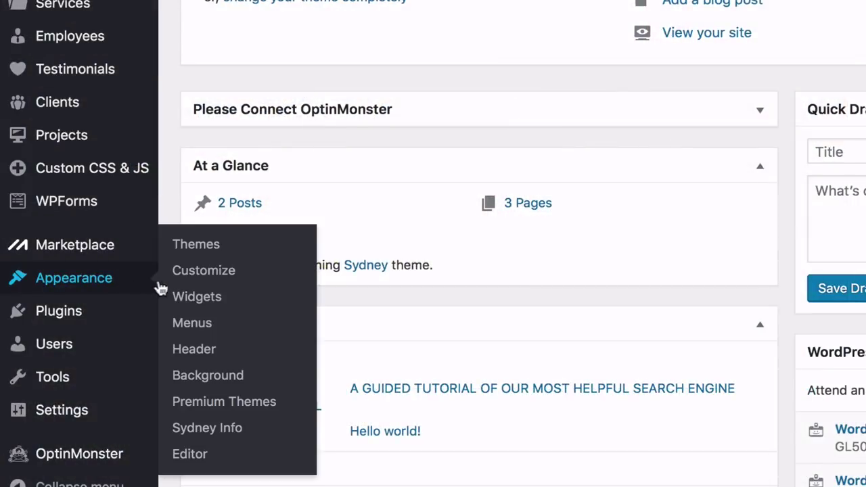
click(198, 279)
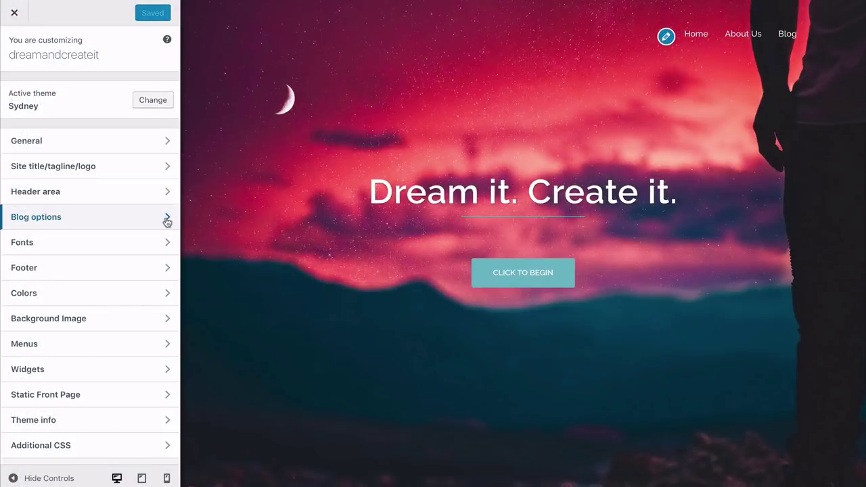
click(165, 219)
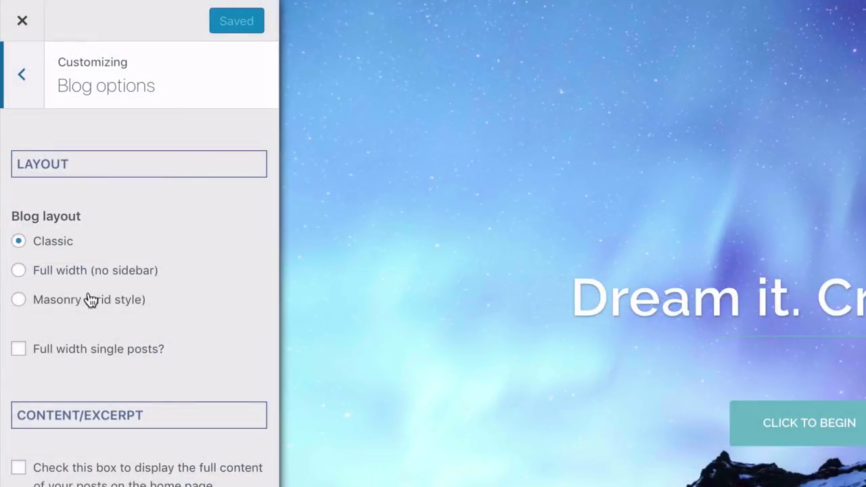
click(23, 299)
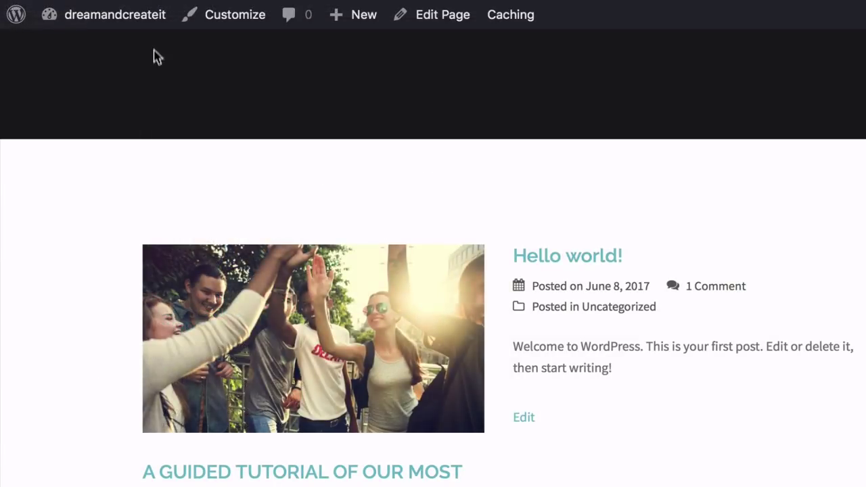
Move Hello world! to the Trash via Bulk Actions in All Posts, then reopen the Customizer
mouse_move(98, 16)
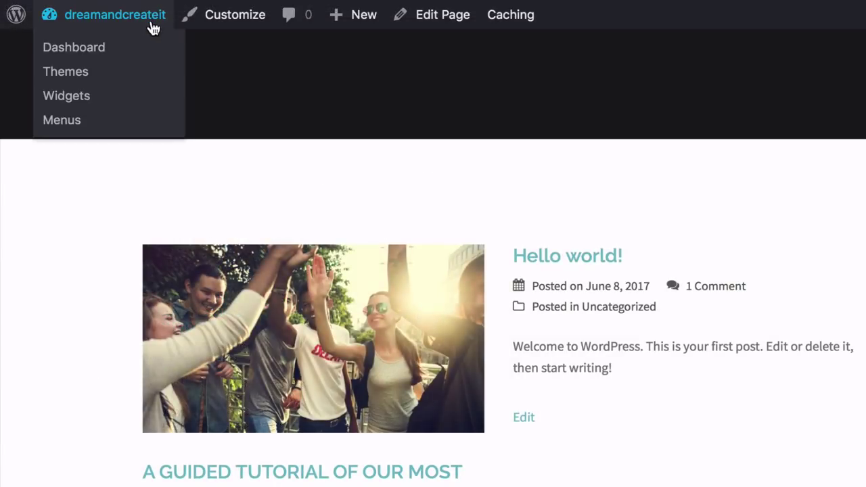
click(95, 61)
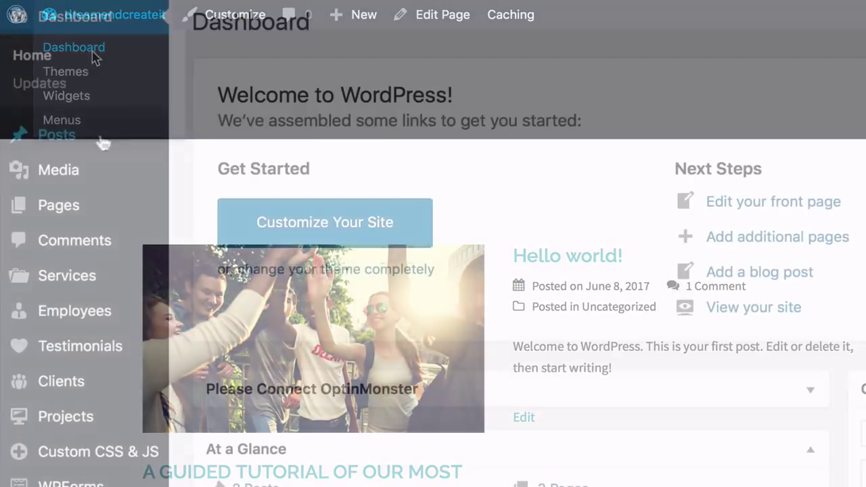
mouse_move(83, 143)
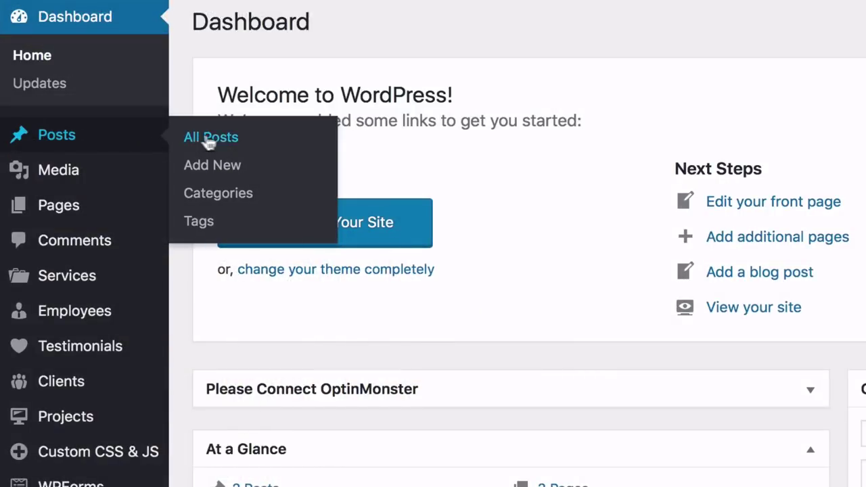
click(213, 136)
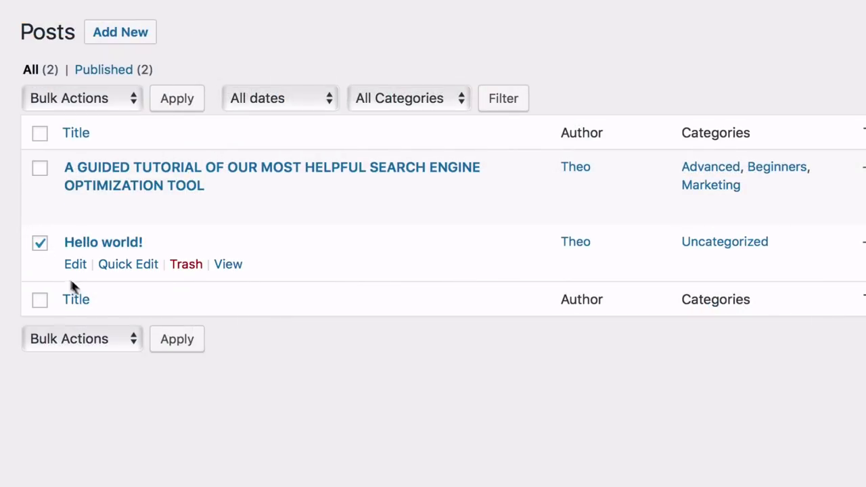
click(115, 338)
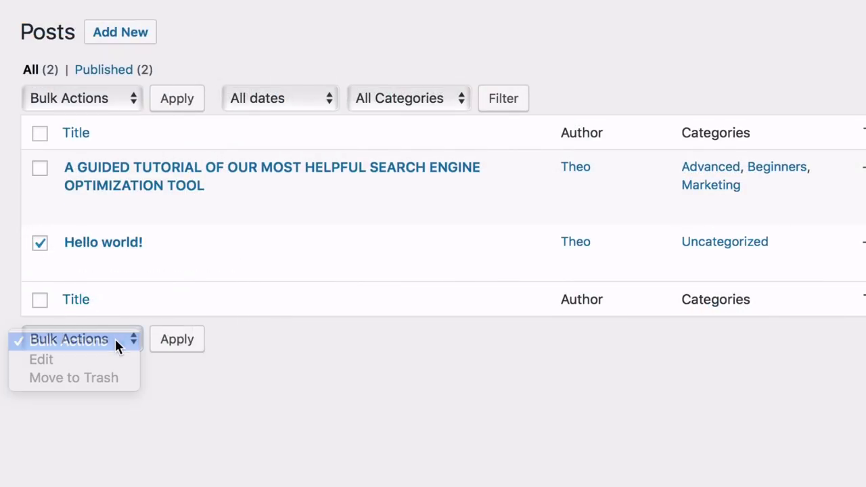
click(82, 378)
click(175, 340)
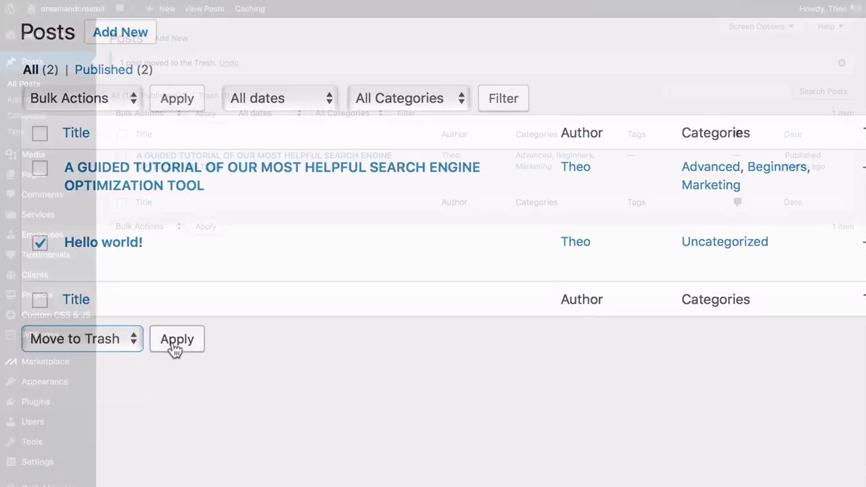
mouse_move(75, 388)
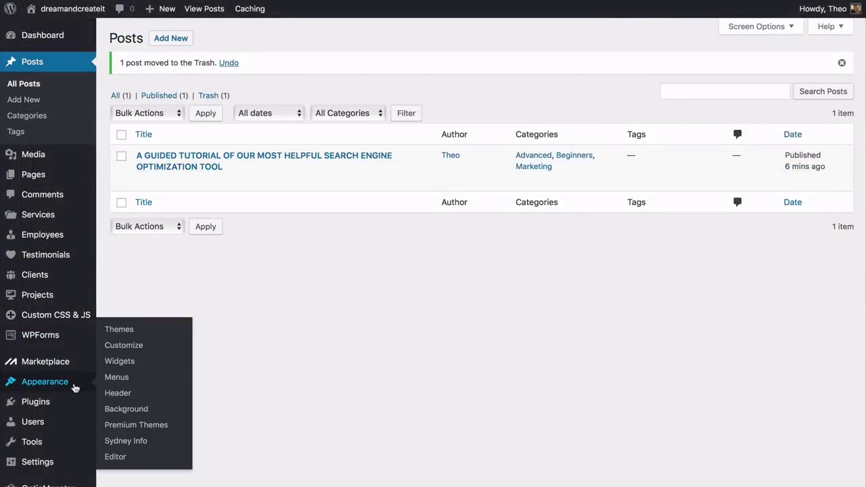
click(118, 346)
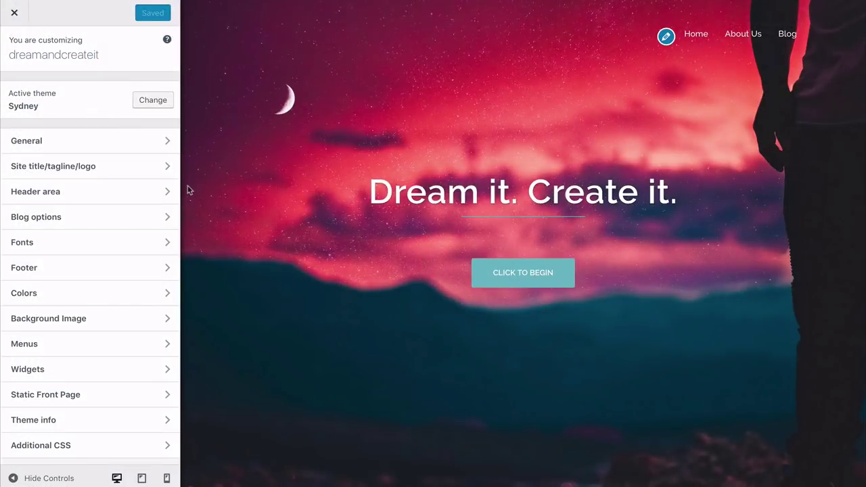
In the Customizer's Blog options, change the post excerpt length from its default of 55
click(167, 218)
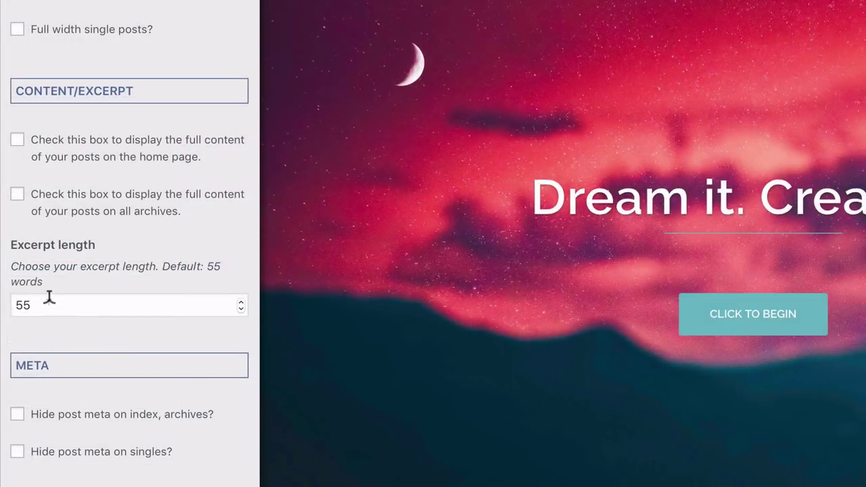
click(49, 301)
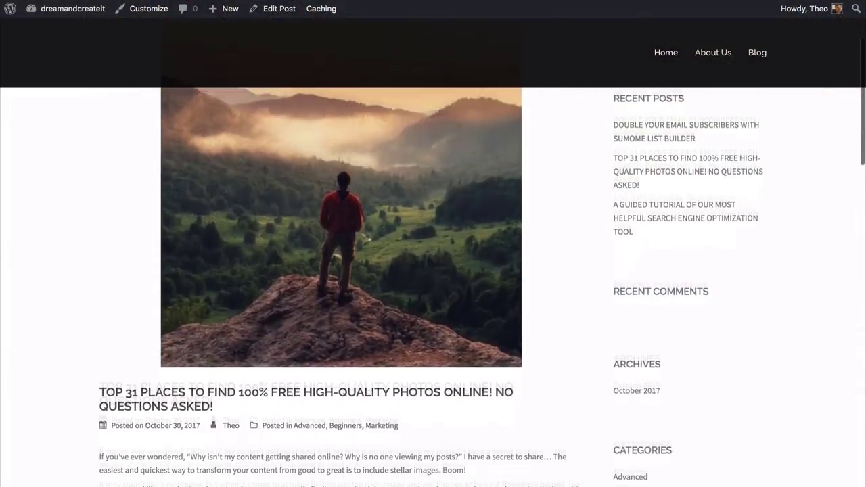
Scroll down through the blog's three-column post grid
scroll(433, 271, down, 3)
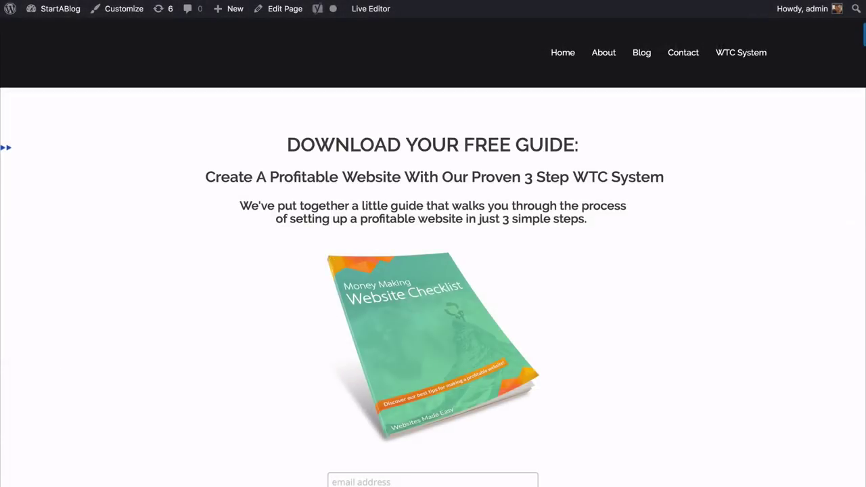
Scroll to the free-guide signup form and type a test email address into it
scroll(433, 271, down, 4)
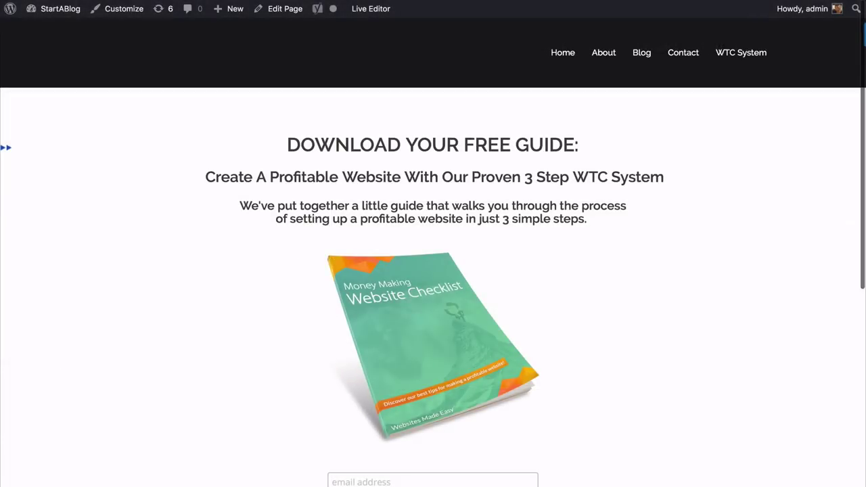
scroll(433, 270, down, 3)
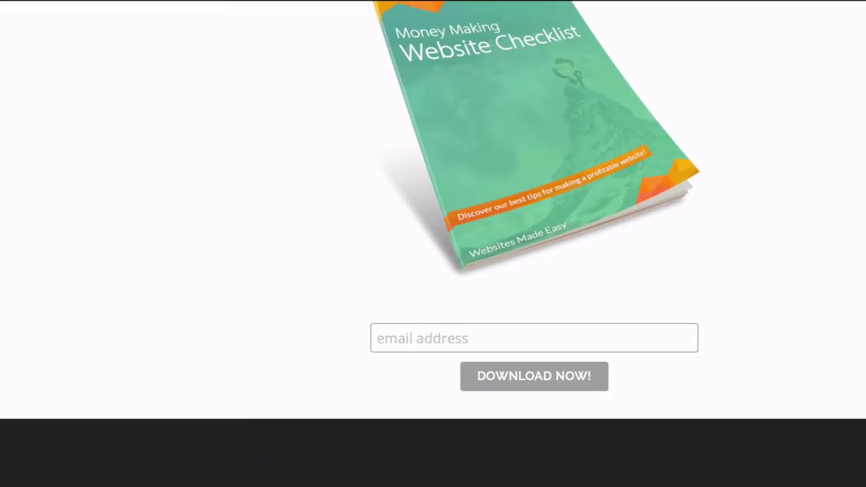
click(390, 337)
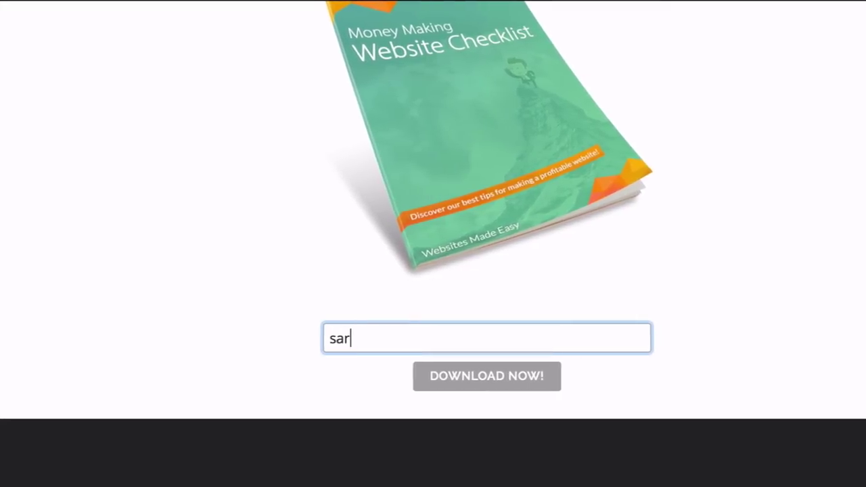
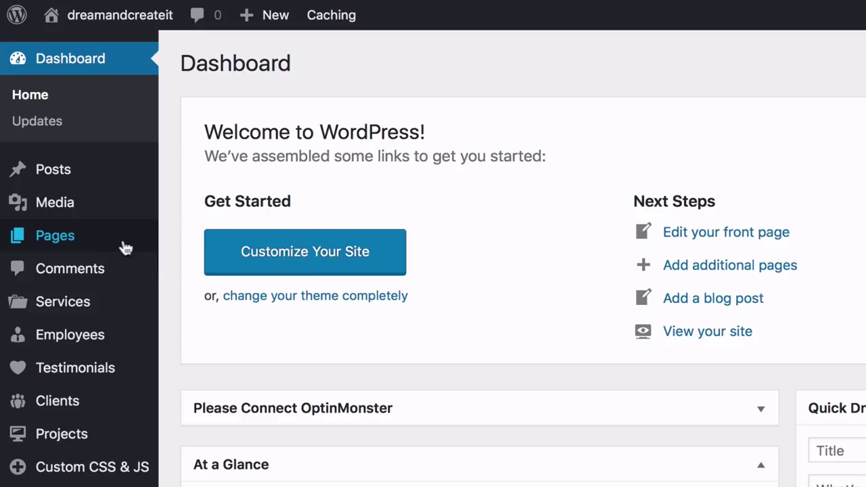
Create and publish a new page with the Front Page template, then start another blank page
mouse_move(126, 247)
click(198, 266)
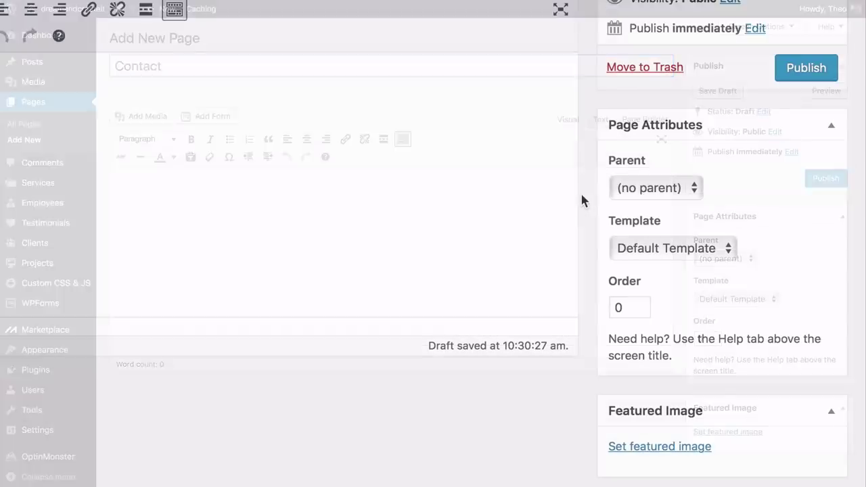
click(719, 302)
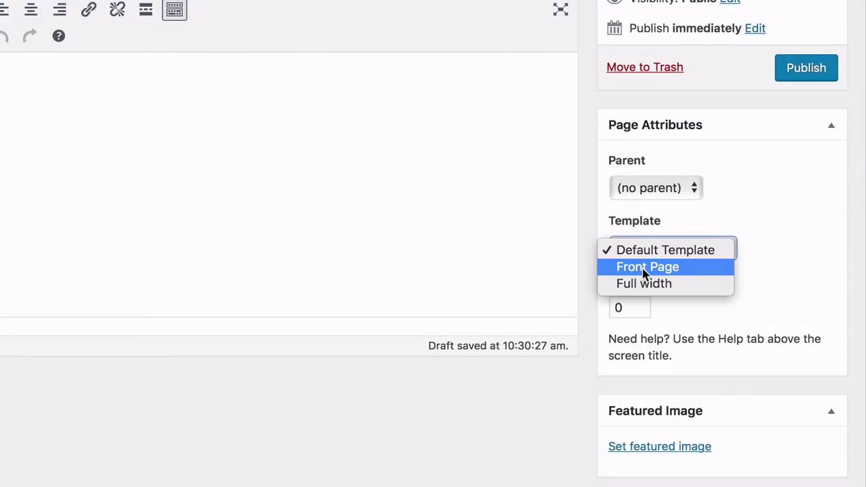
click(642, 270)
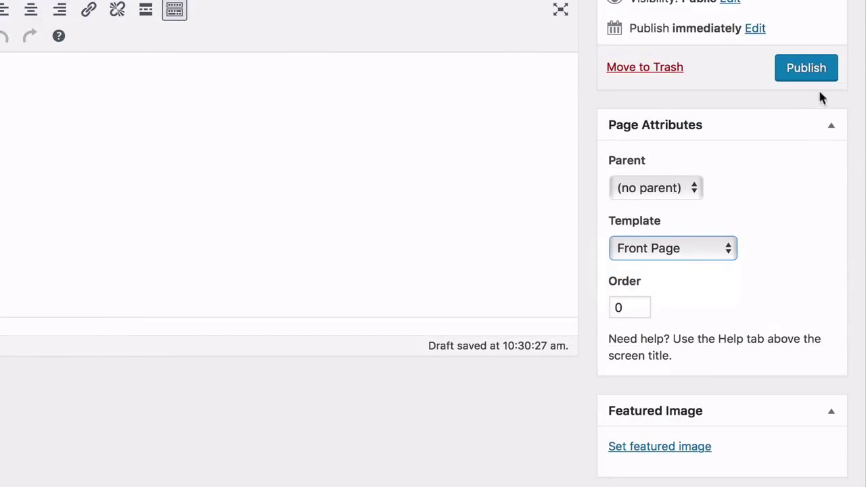
click(805, 68)
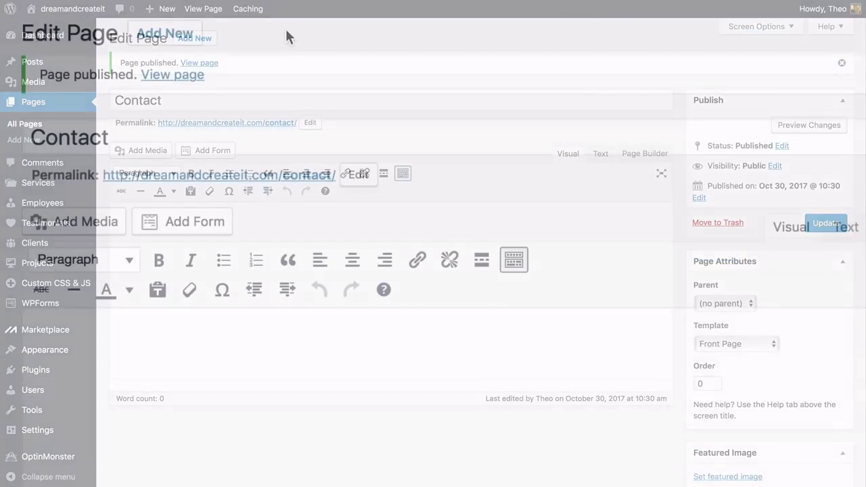
click(167, 42)
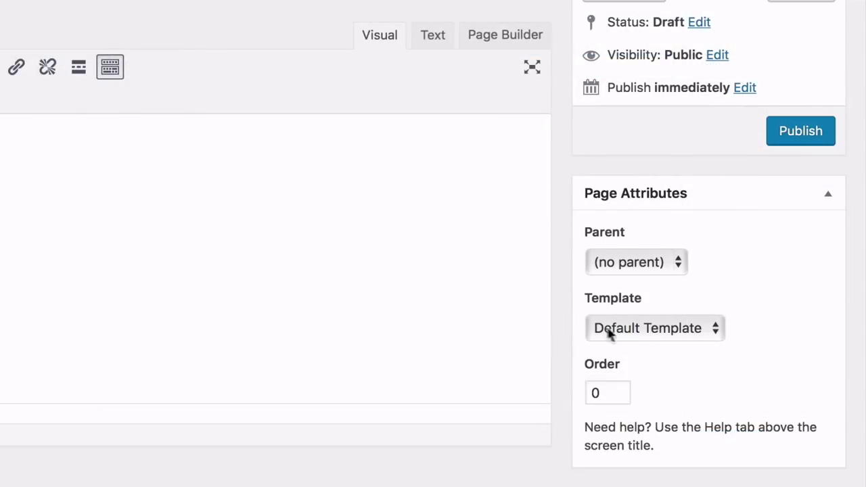
Set the WTC System page's template to Front Page and publish it
click(708, 301)
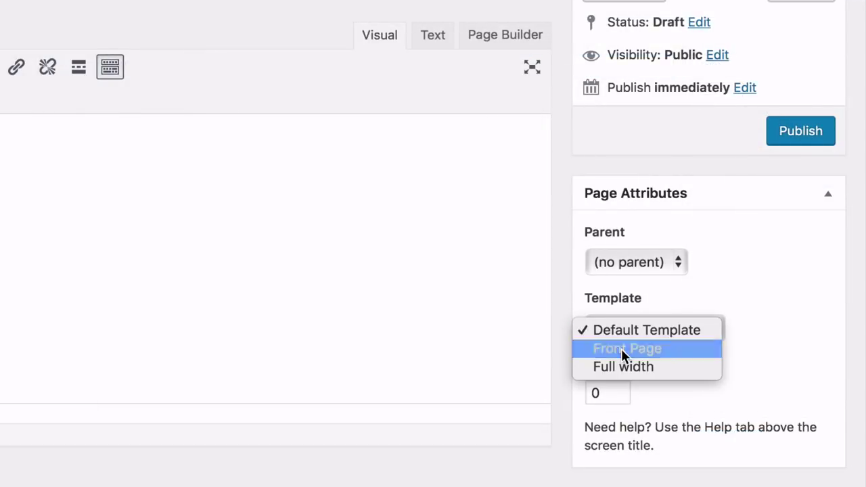
click(621, 349)
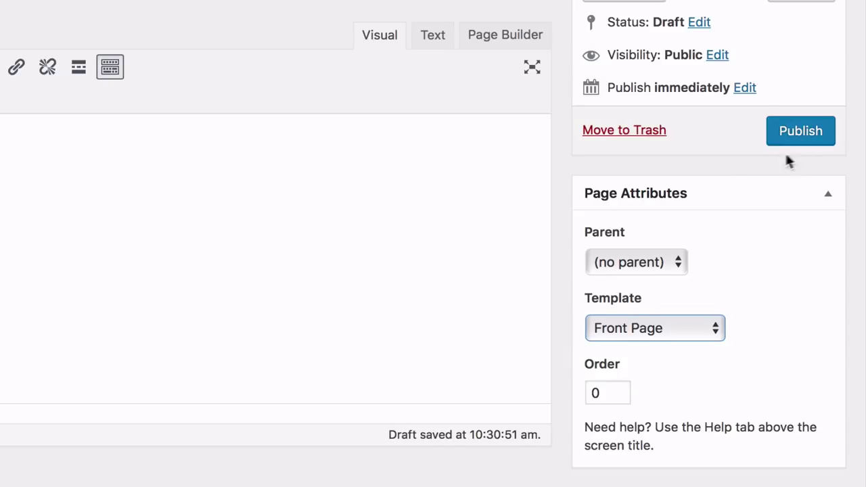
click(798, 135)
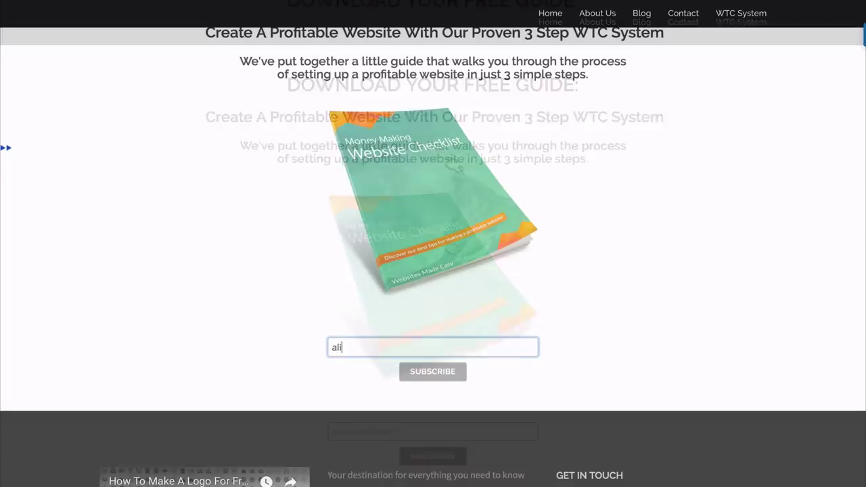
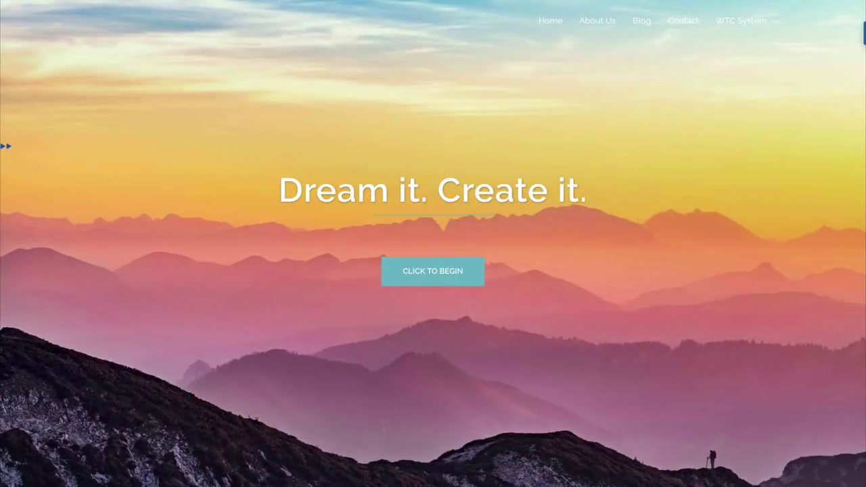
Scroll through the live WTC System page and go to its free guide download page
scroll(432, 243, down, 4)
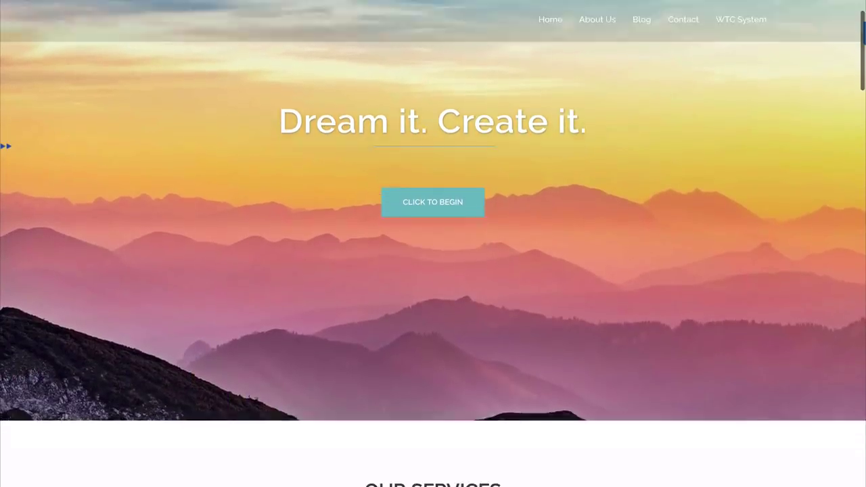
scroll(433, 243, down, 6)
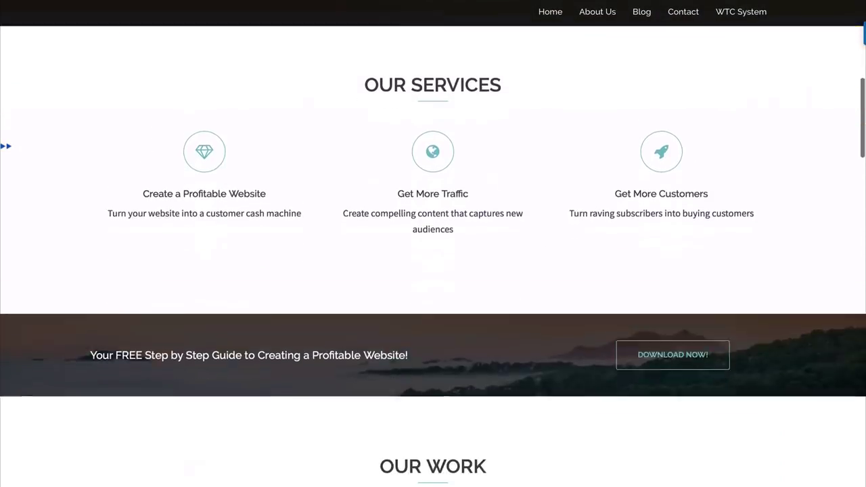
scroll(432, 244, down, 5)
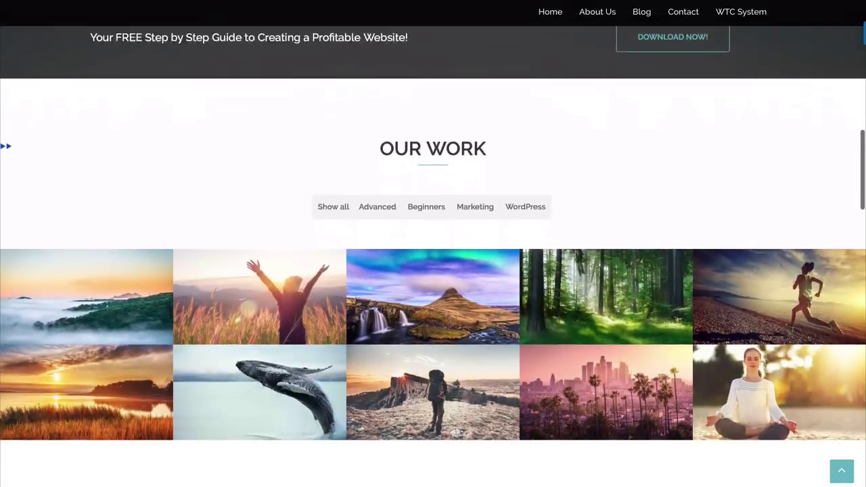
scroll(433, 243, down, 5)
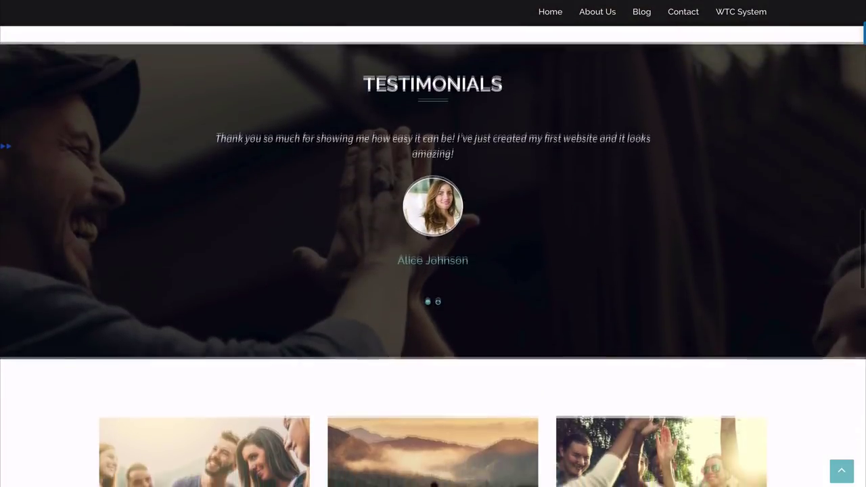
scroll(433, 243, down, 3)
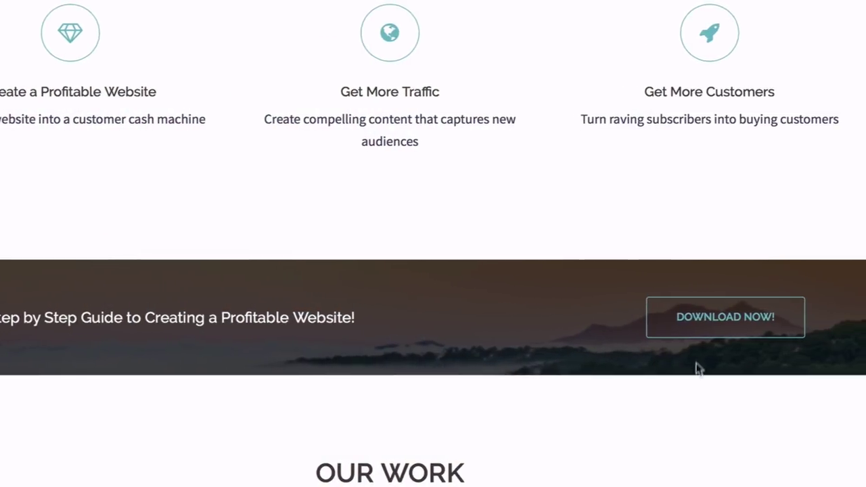
click(682, 329)
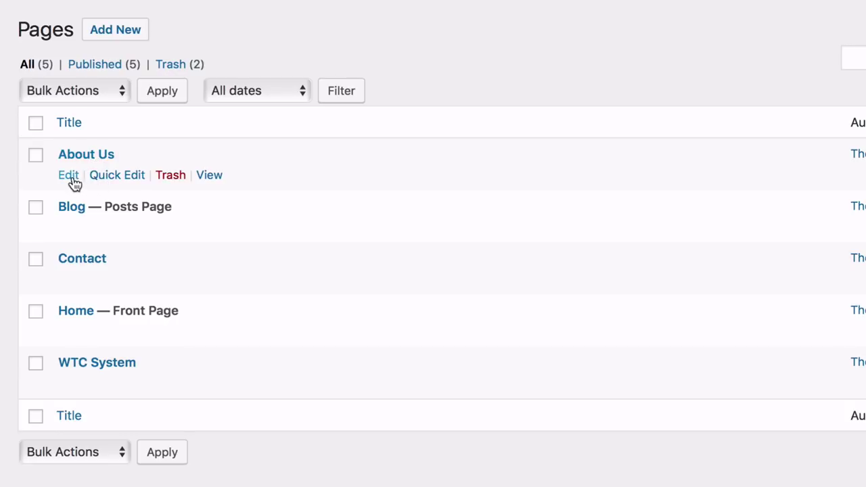
Edit the About Us page and switch it to the Page Builder layout
click(69, 178)
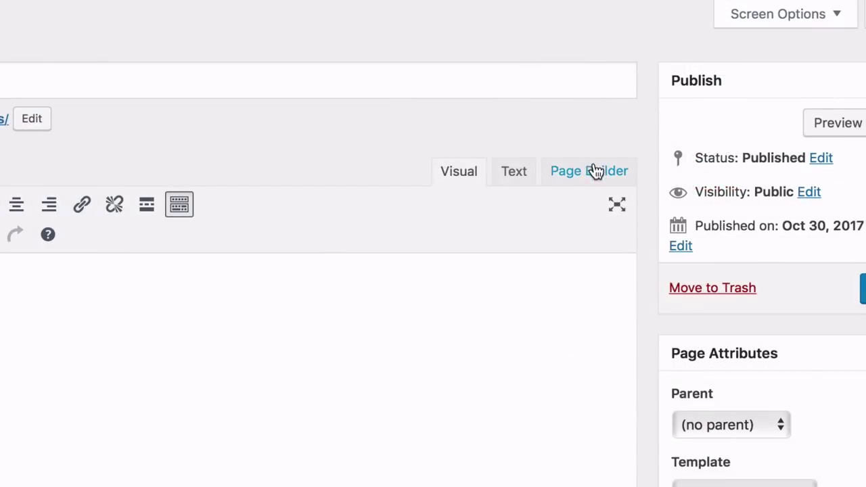
click(587, 181)
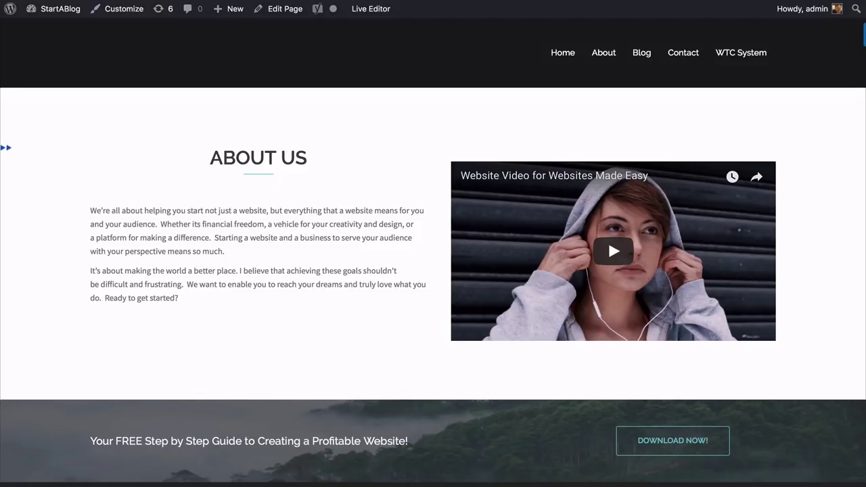
scroll(608, 215, down, 5)
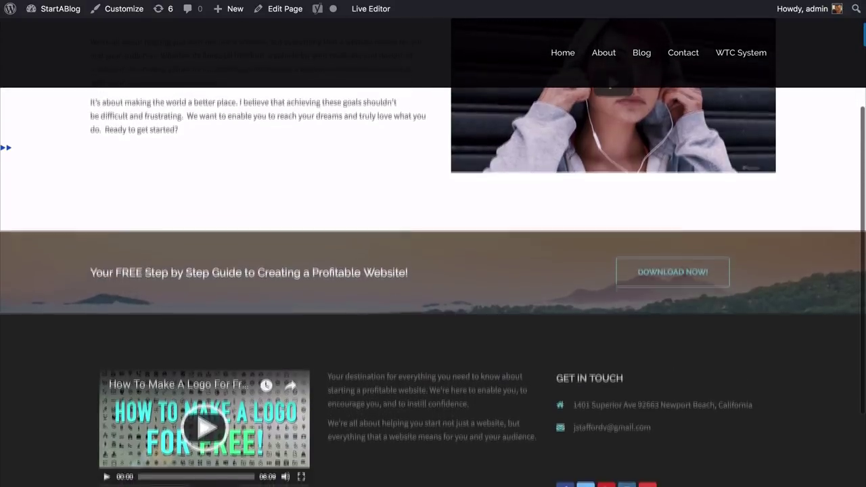
scroll(432, 243, down, 1)
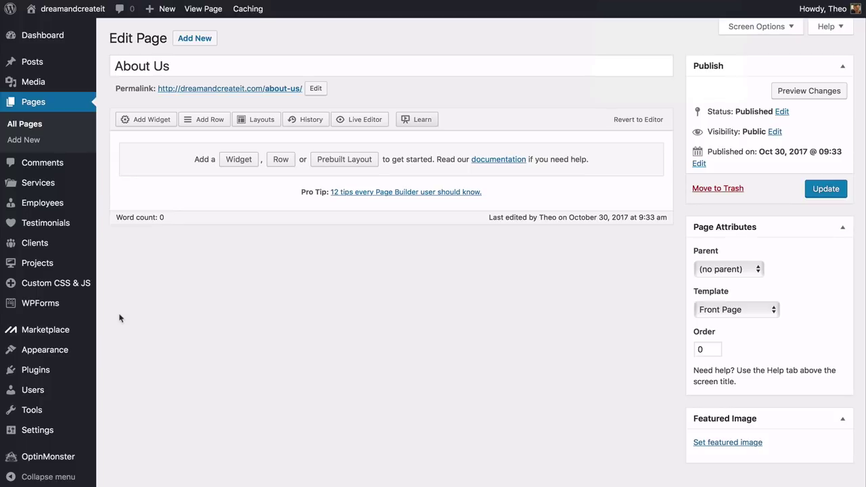
Add a SiteOrigin Editor widget in the first column and a Video widget in the second
mouse_move(76, 377)
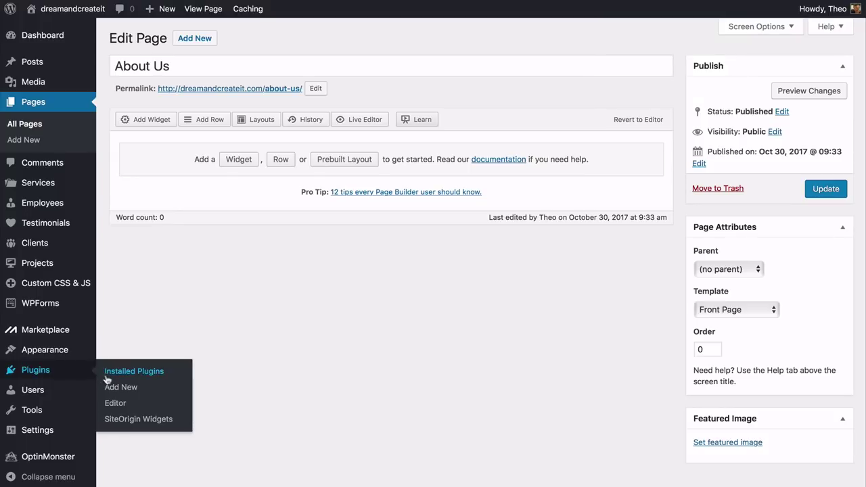
click(122, 420)
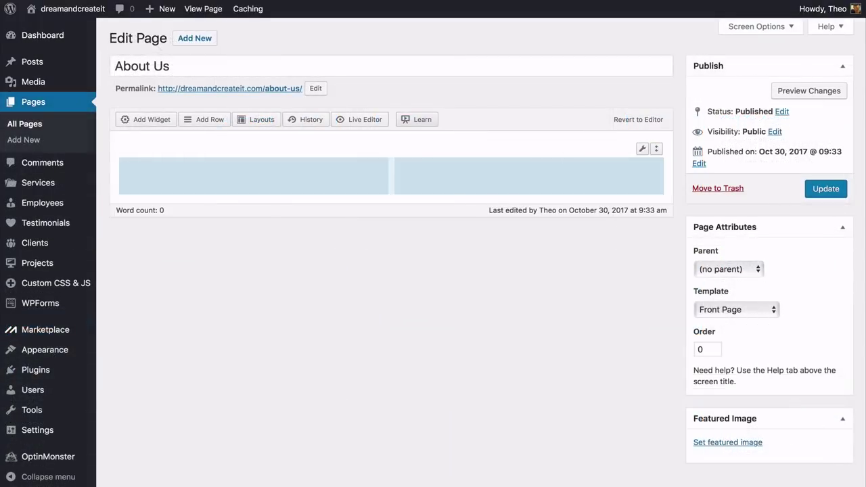
click(148, 123)
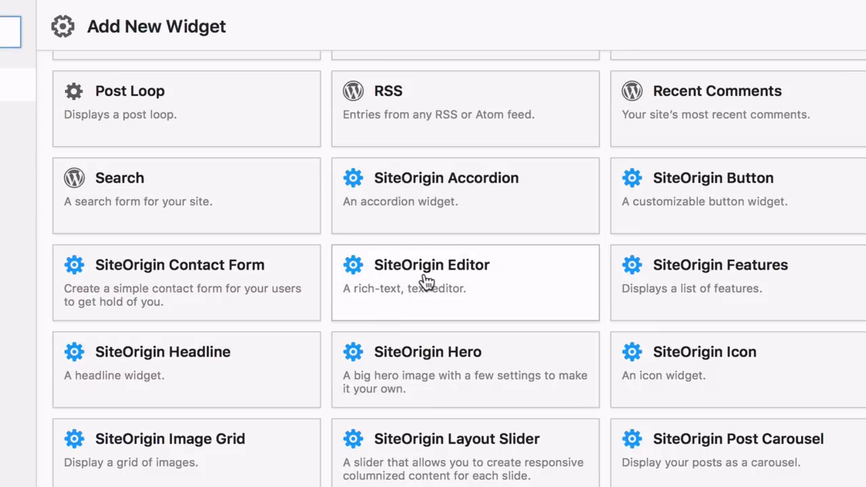
click(432, 283)
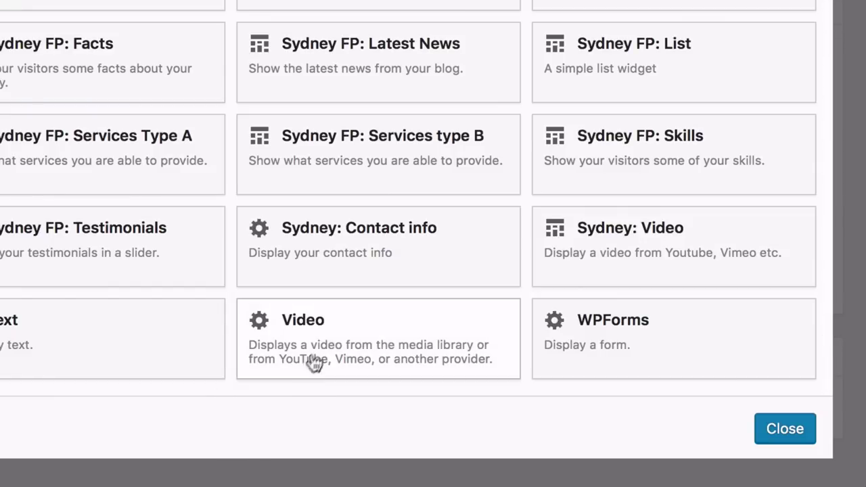
click(341, 331)
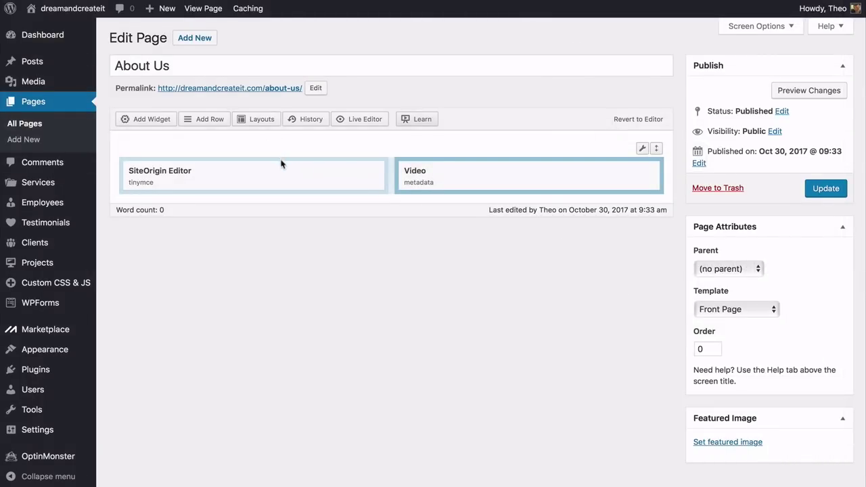
Give the SiteOrigin Editor widget the title 'ABOUT US', then bring up the Video widget's settings
click(308, 174)
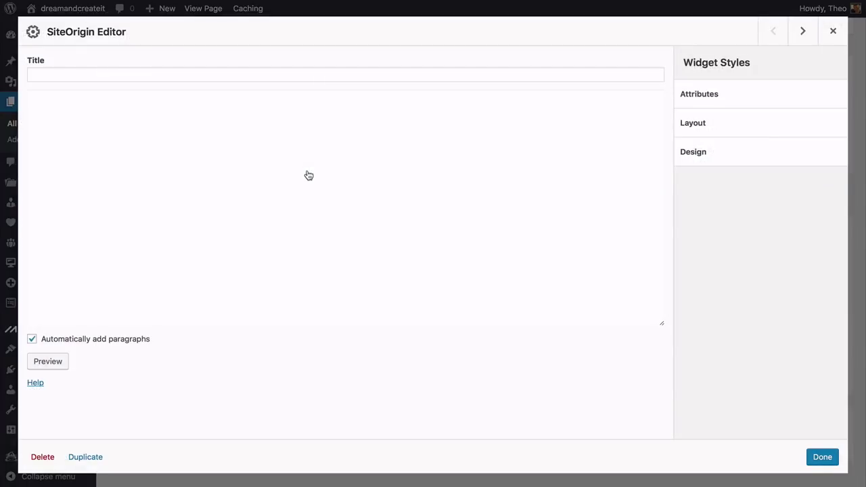
text(ABOUT US)
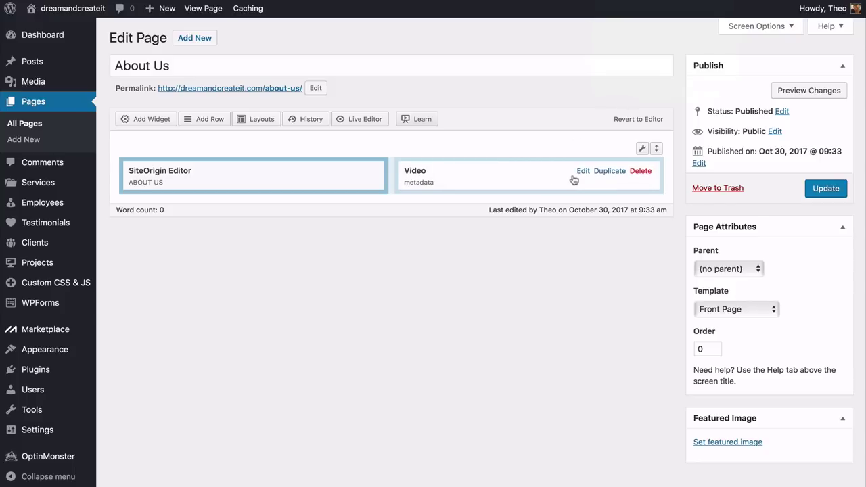
click(583, 172)
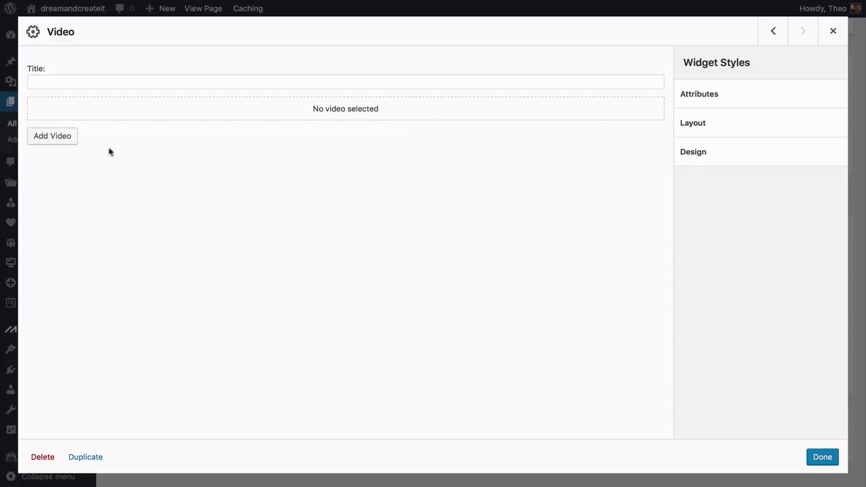
Insert the YouTube video into the Video widget by URL and bring up its padding options
click(52, 141)
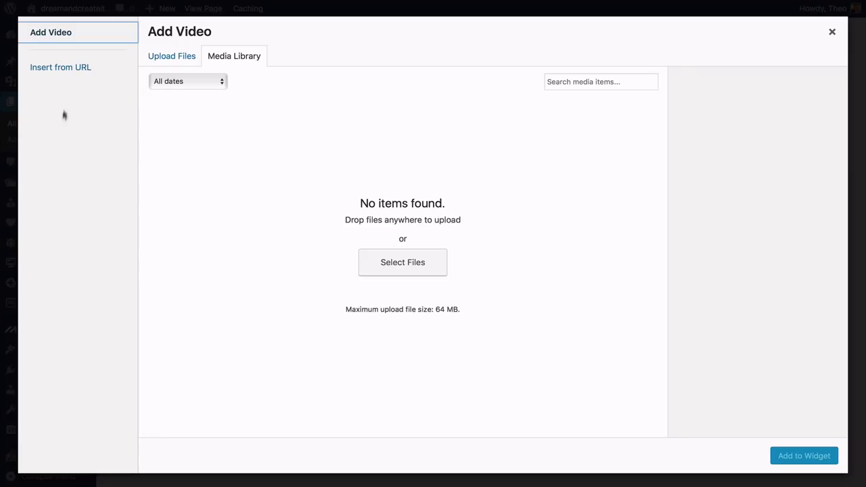
click(67, 73)
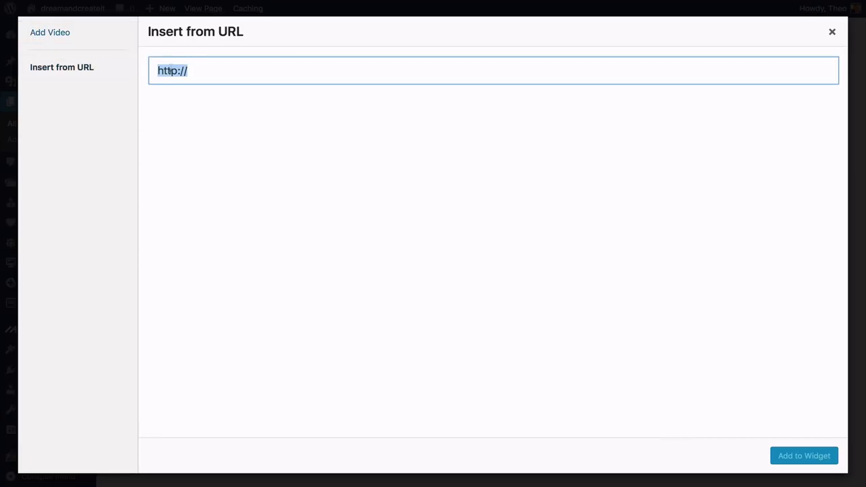
text(https://www.youtube.com/watch?v=J_AxU5EN11A)
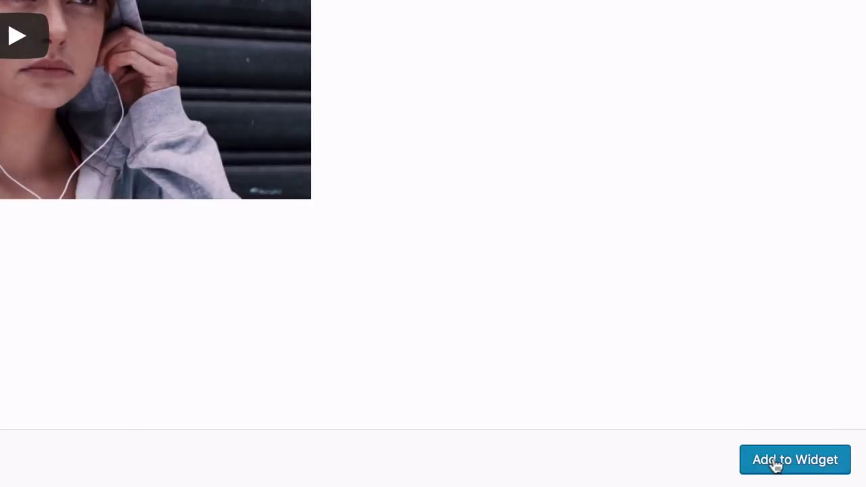
click(781, 463)
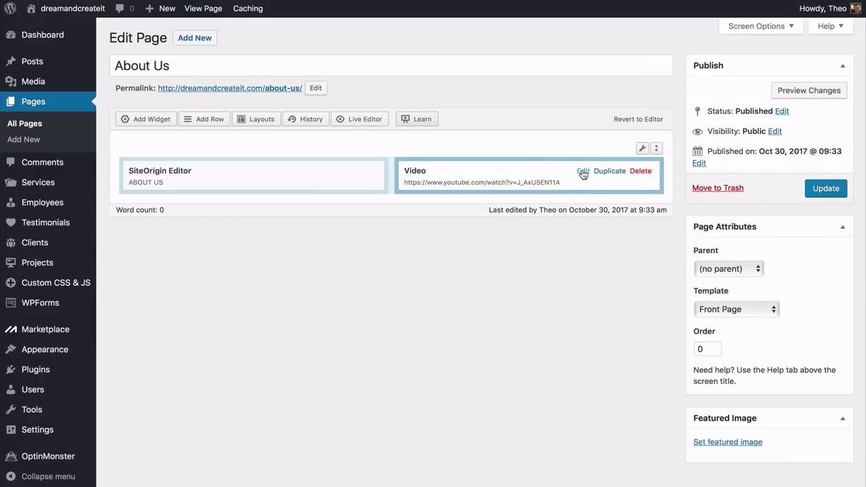
click(583, 175)
click(701, 129)
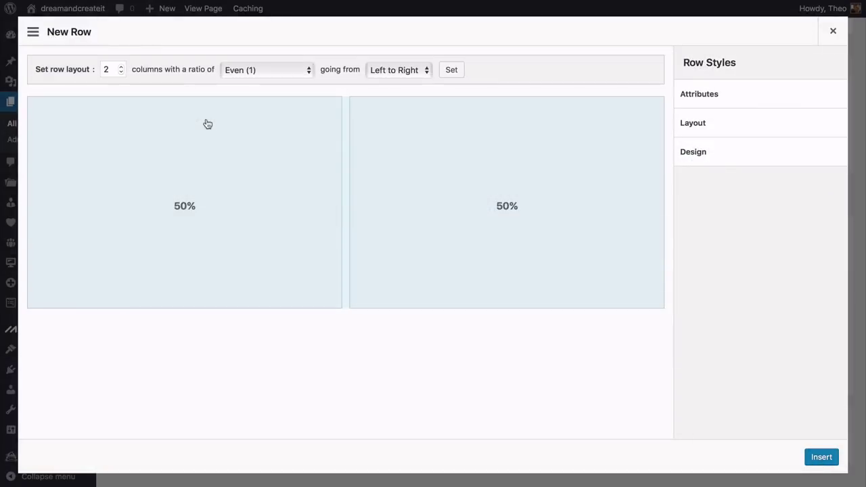
Make the new row single-column with a Sydney FP: Call to action widget and 25px top/bottom padding
click(122, 72)
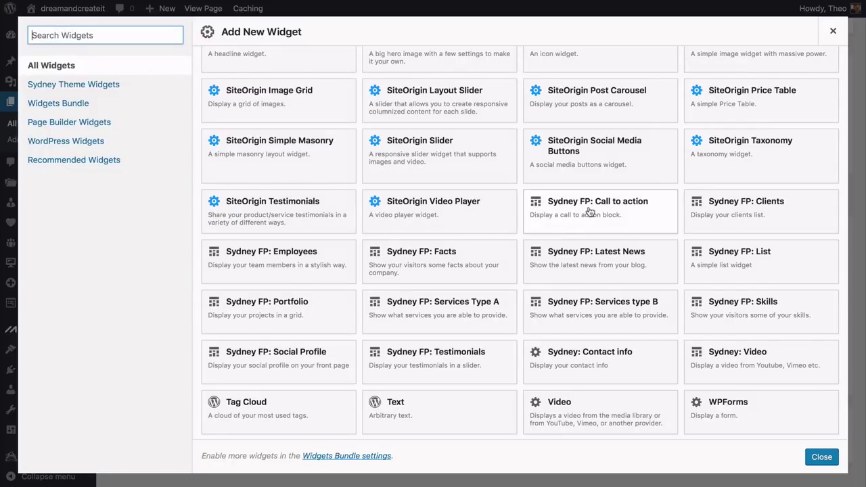
click(589, 212)
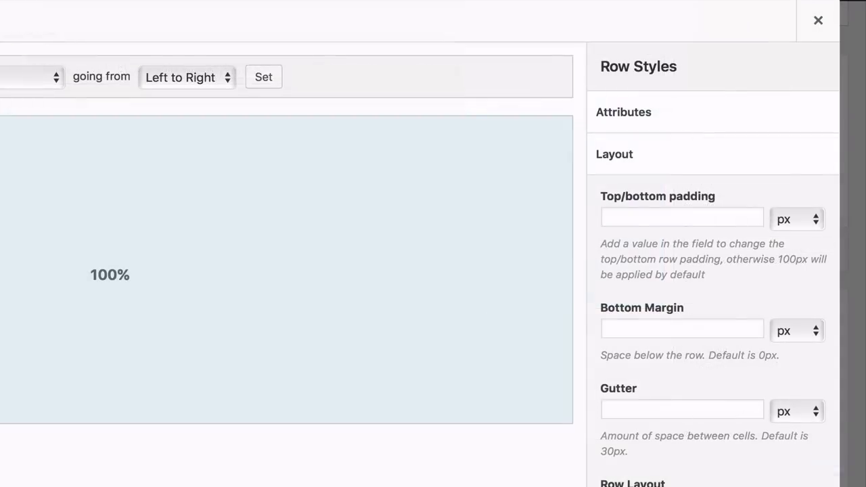
click(682, 216)
text(25)
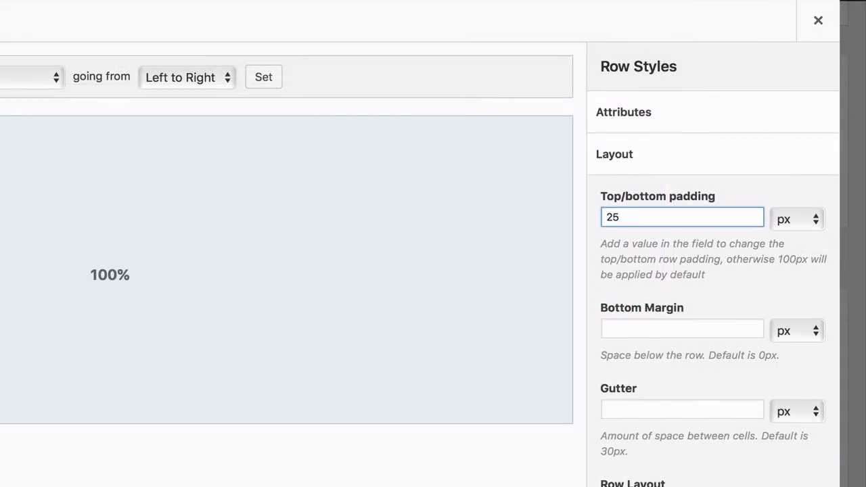
click(665, 270)
Choose a row layout option and update the published About Us page
scroll(665, 271, down, 5)
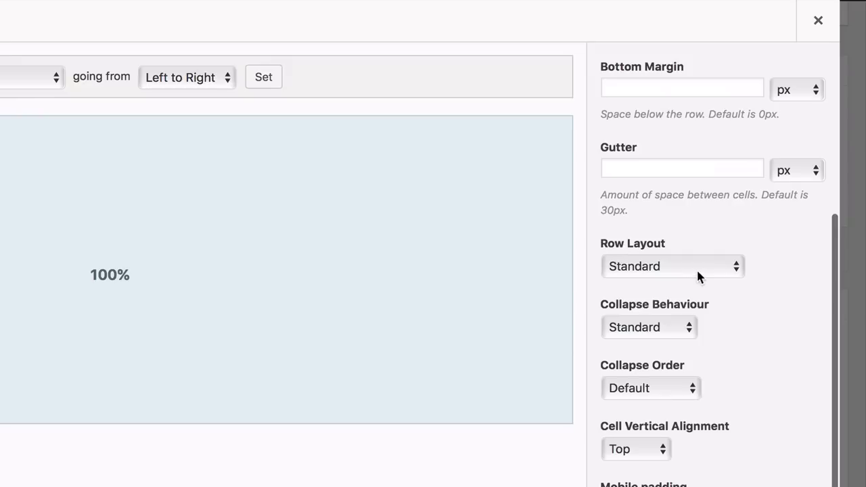
click(698, 271)
click(680, 285)
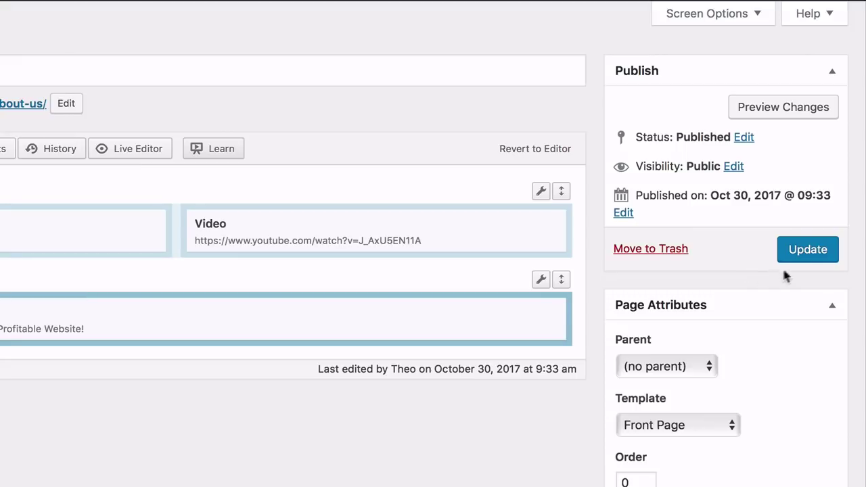
click(810, 258)
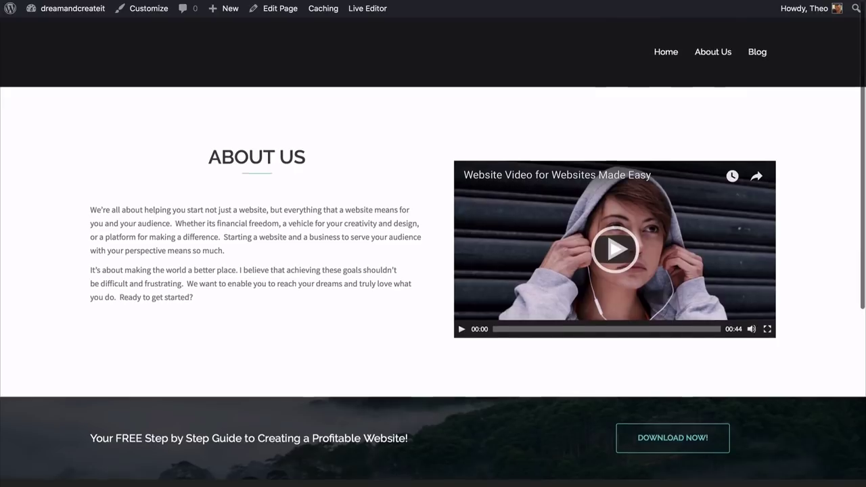
Review the live About Us page's intro, video and download banner, then go to Pages > Contact
scroll(432, 243, down, 5)
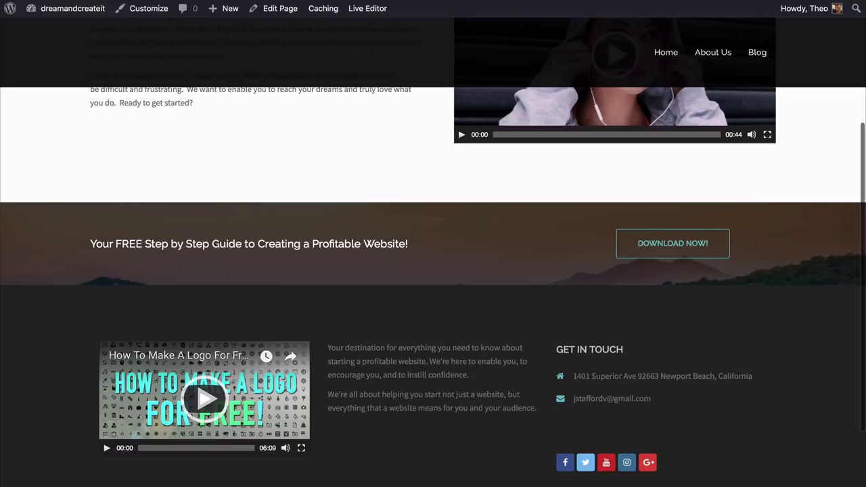
scroll(432, 243, up, 5)
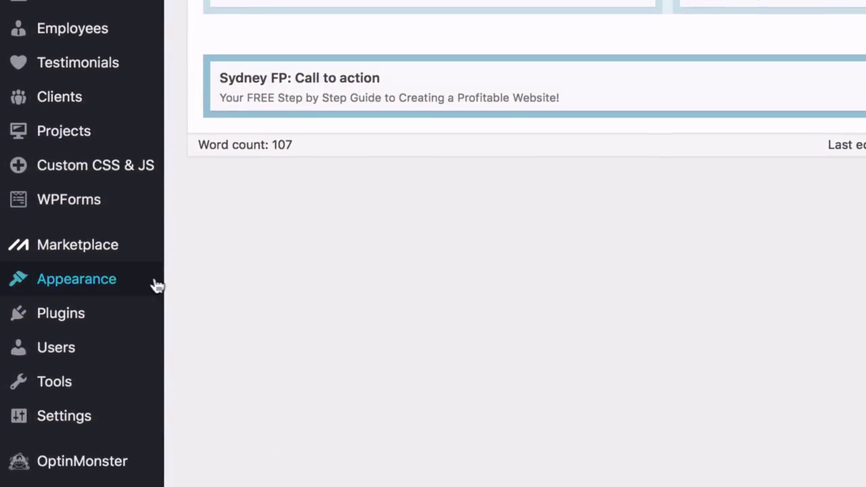
mouse_move(132, 293)
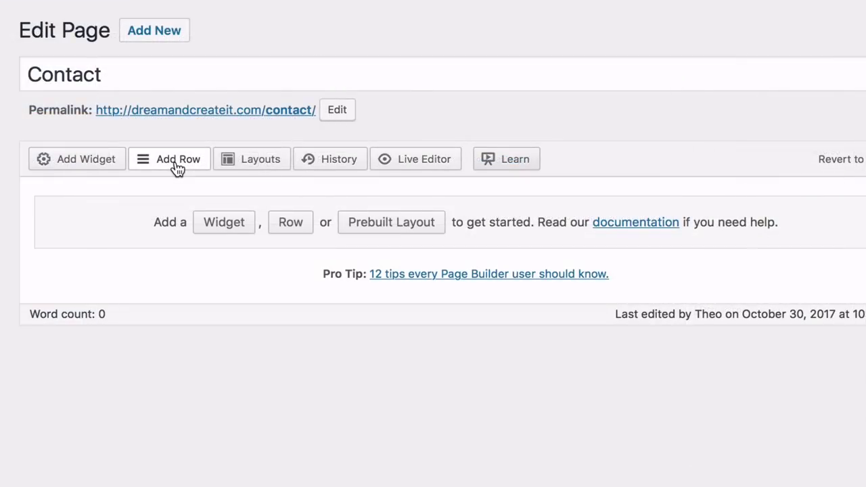
Add a two-column row with a SiteOrigin Contact Form and a Contact Us editor block of contact details
click(177, 165)
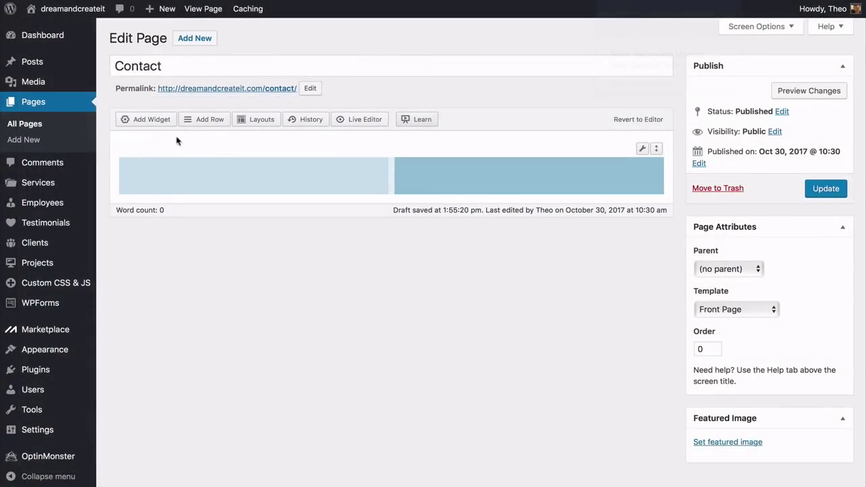
click(153, 122)
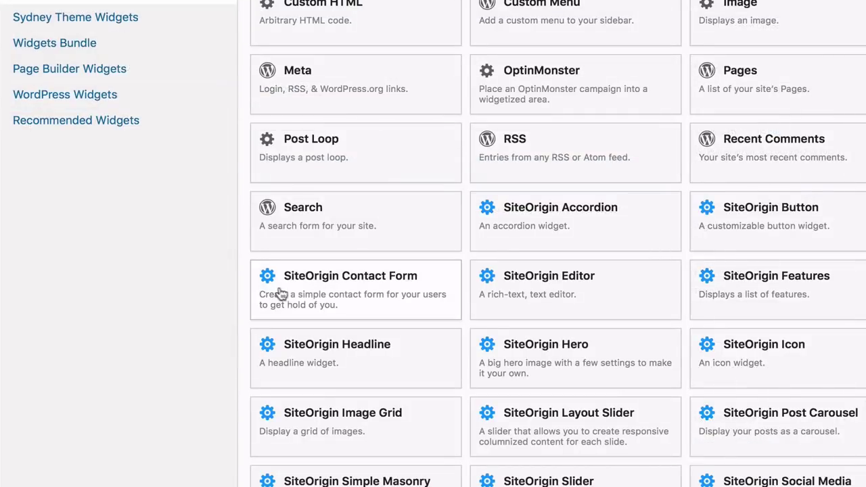
click(330, 287)
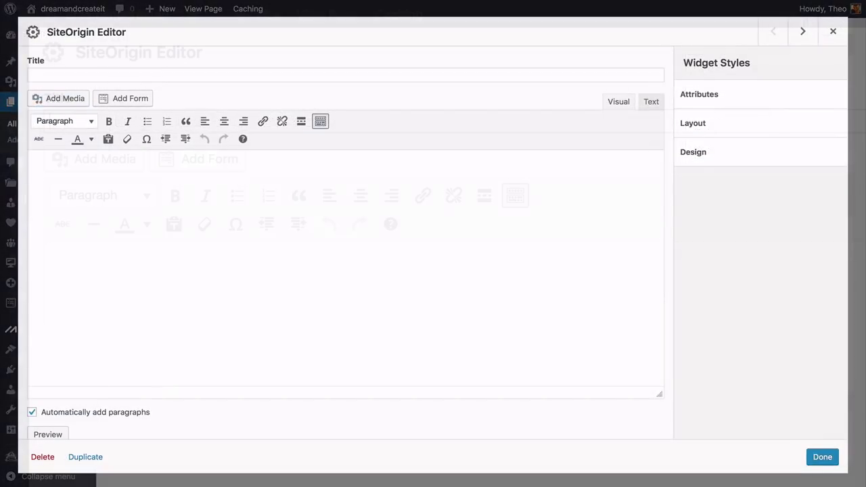
text(Contact Us)
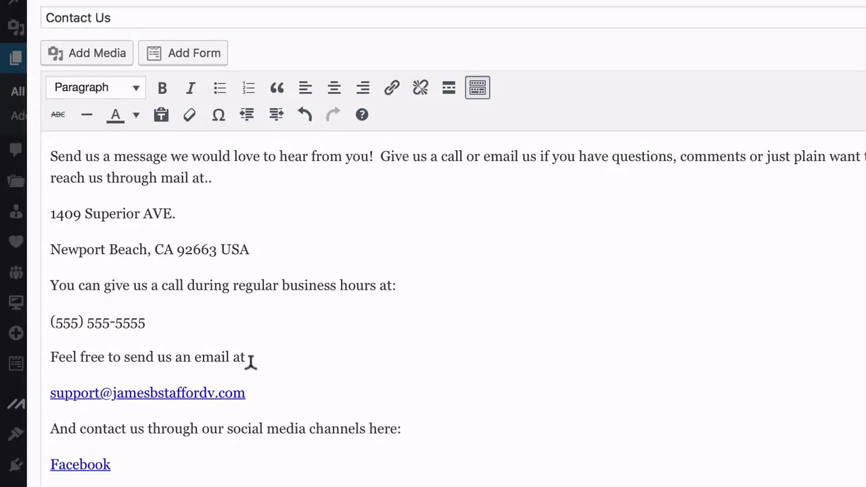
drag(246, 392, 50, 389)
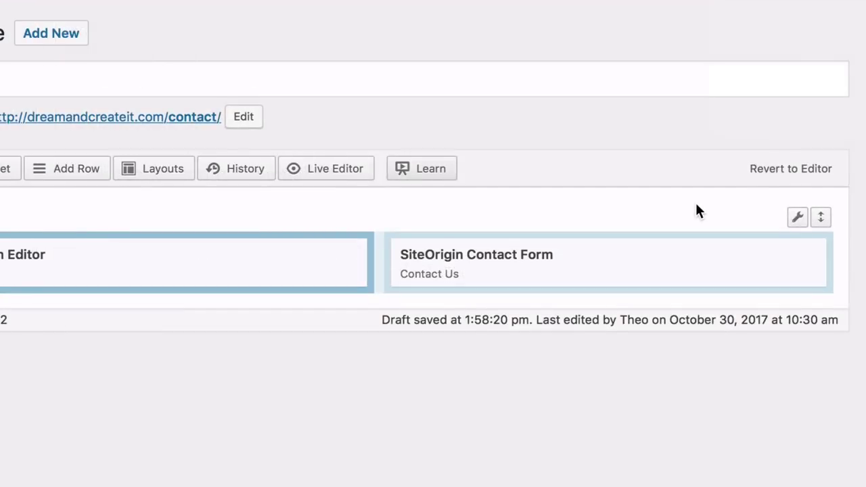
Open the SiteOrigin Contact Form's settings and drag a field row to show reordering
mouse_move(649, 263)
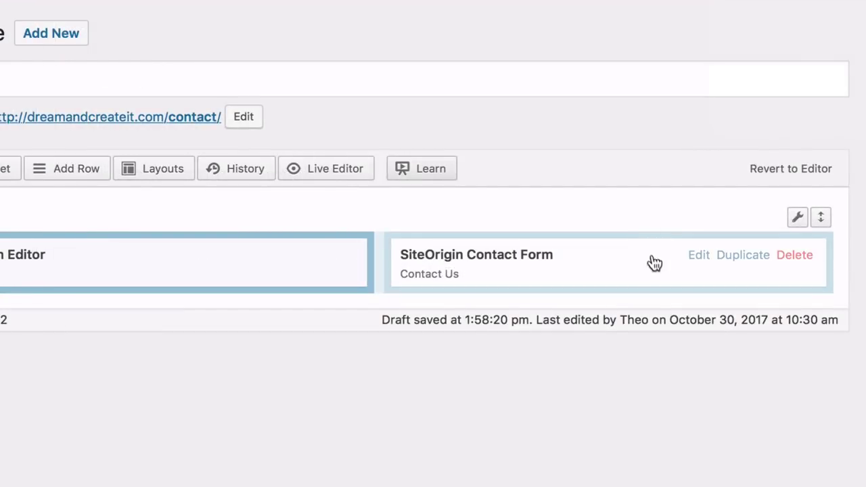
click(697, 257)
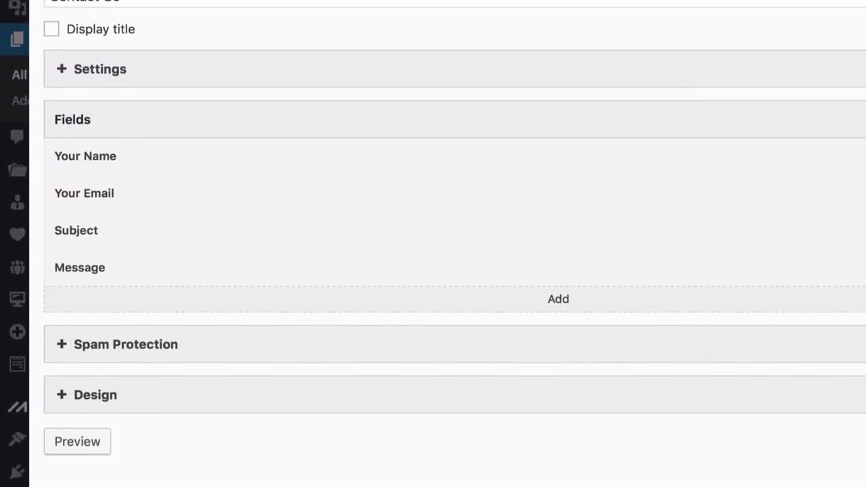
drag(148, 187, 149, 176)
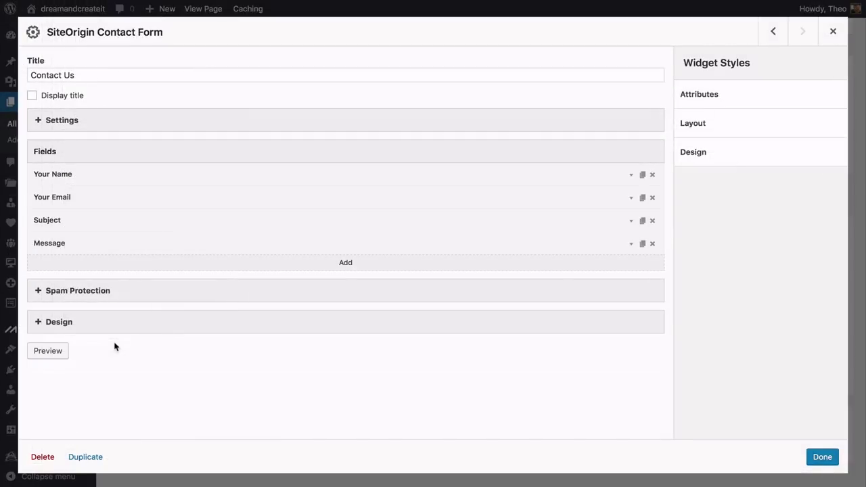
Give the form container a white background, 5 px padding and border style None
click(59, 323)
scroll(144, 307, down, 5)
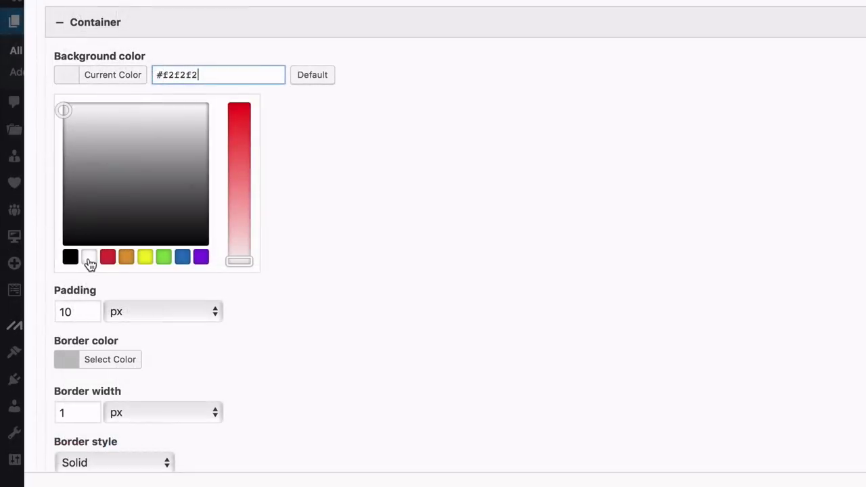
click(88, 258)
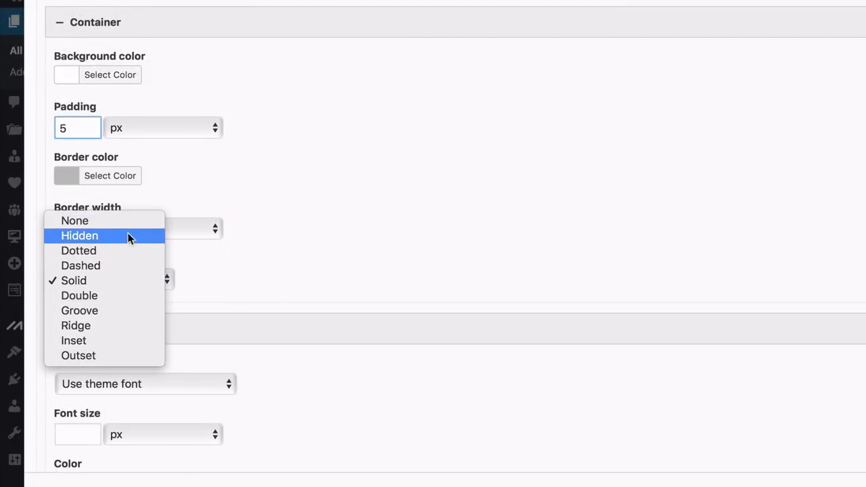
click(126, 224)
click(265, 189)
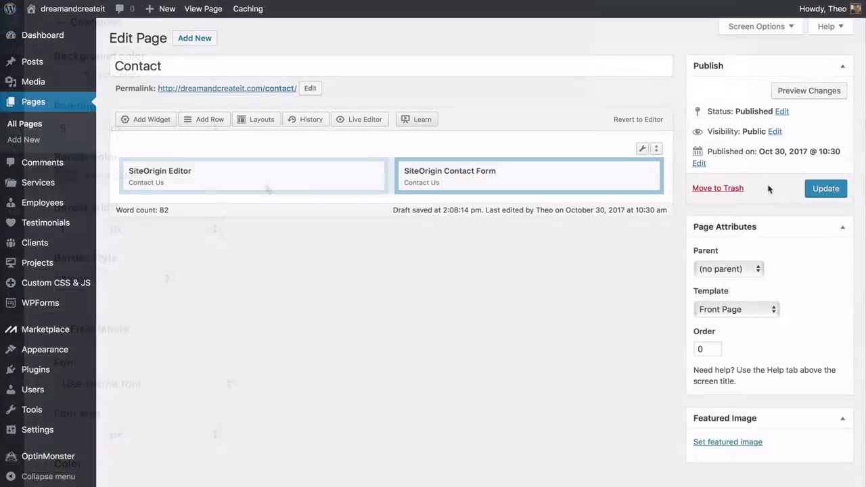
Update the Contact page to publish its new text and form row
click(825, 196)
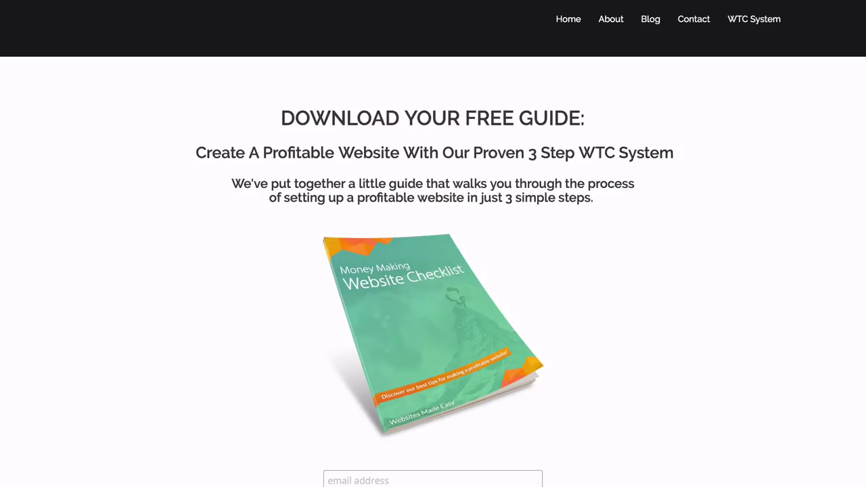
Scroll through the example free-guide download page to see the layout to recreate
scroll(432, 270, down, 3)
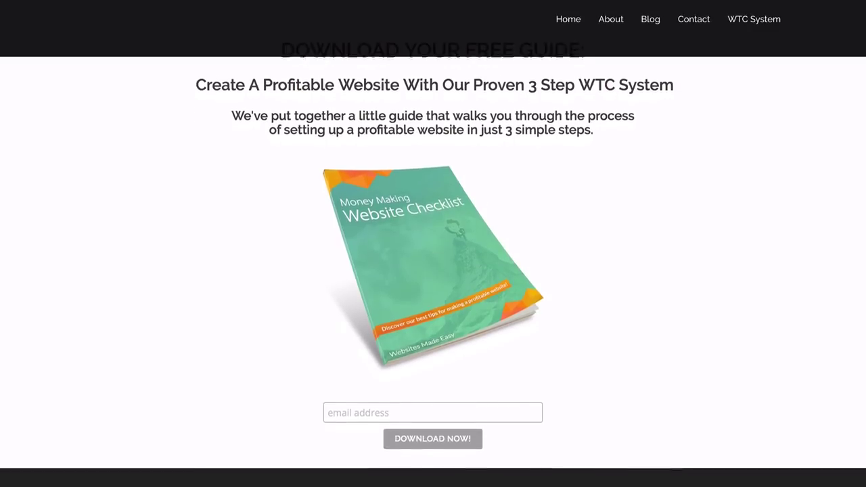
scroll(433, 271, down, 1)
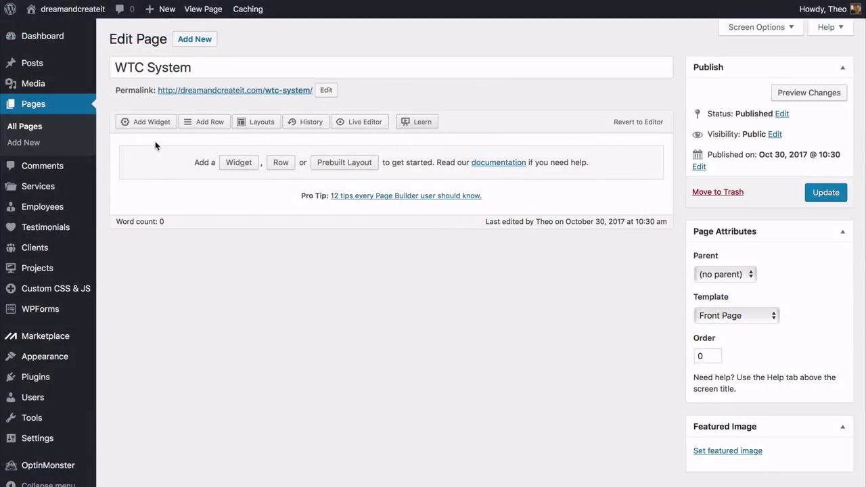
Add a single-column SiteOrigin Editor row and a Text widget row, setting the first row's top/bottom padding
click(205, 122)
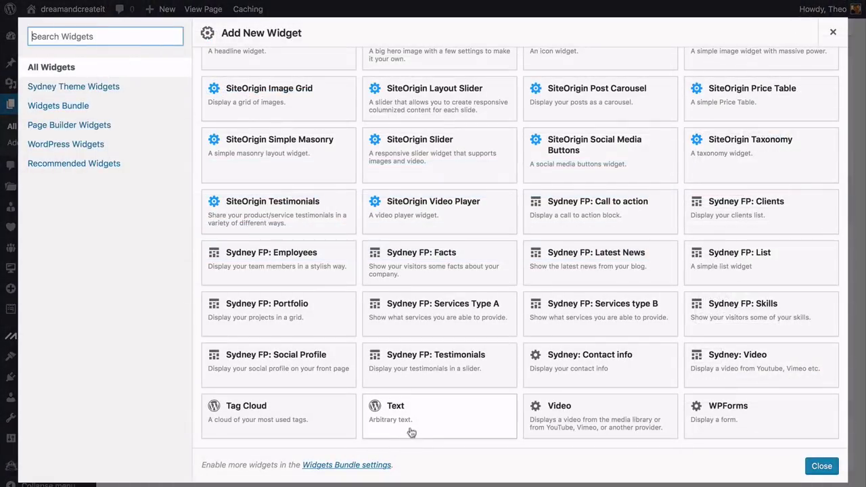
click(414, 414)
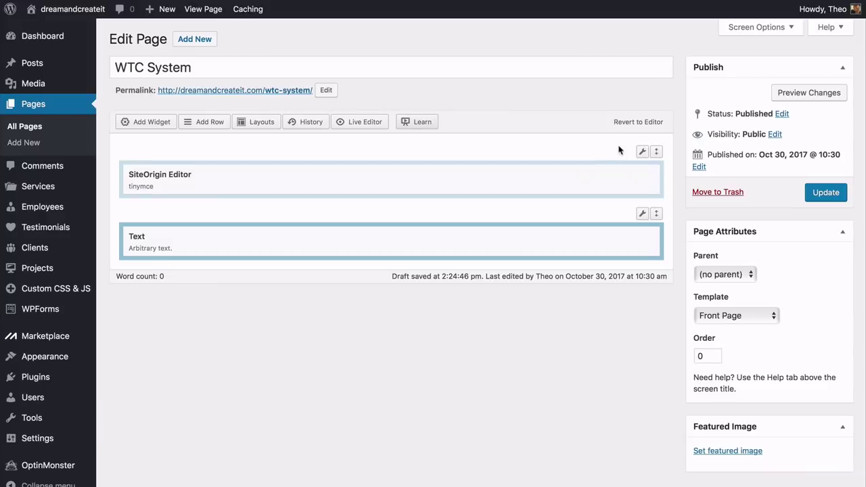
mouse_move(642, 153)
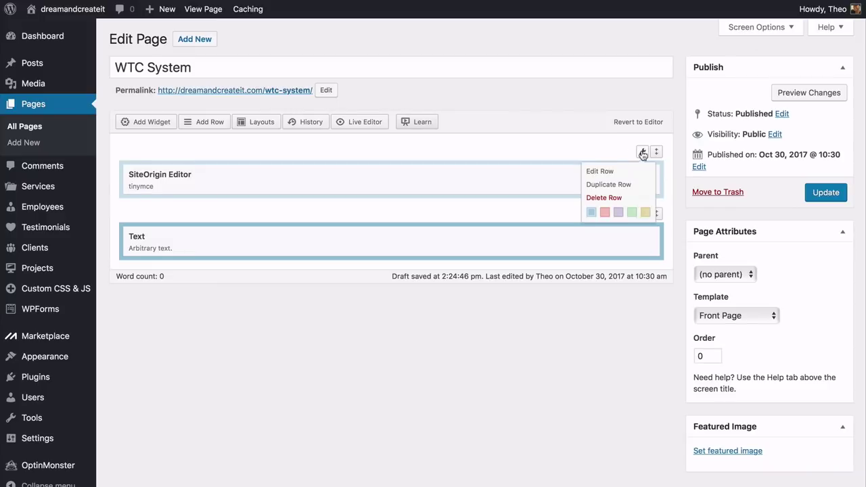
click(607, 171)
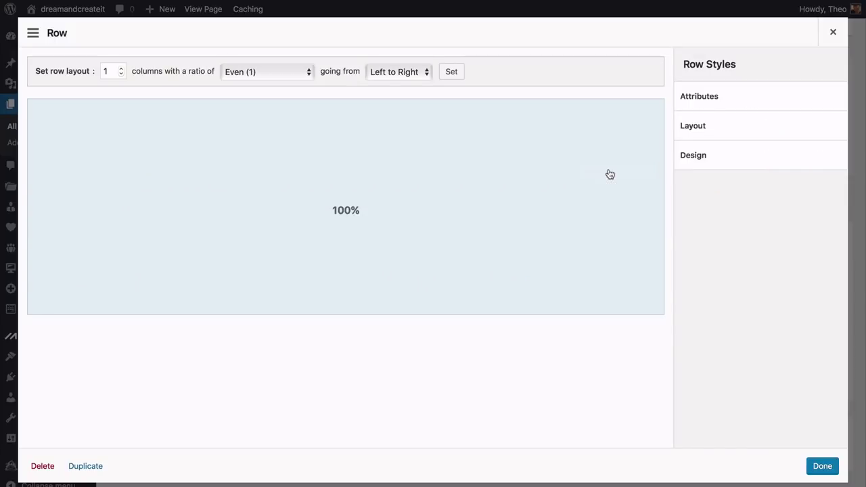
click(690, 136)
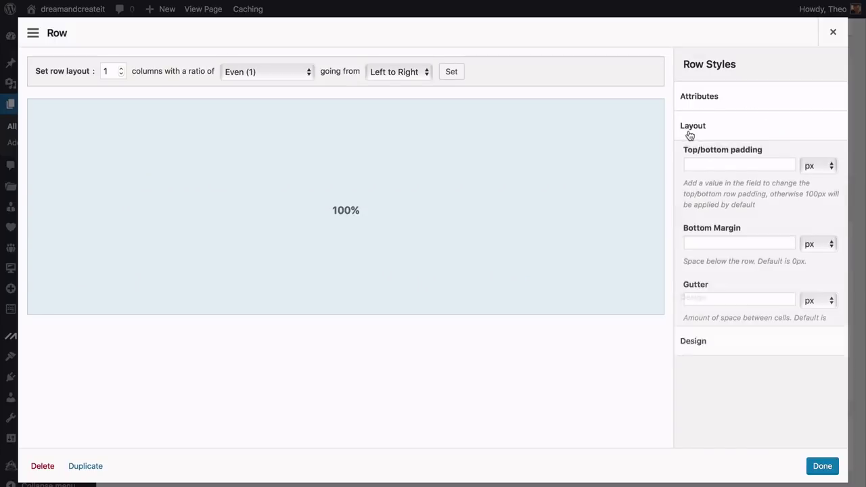
click(700, 166)
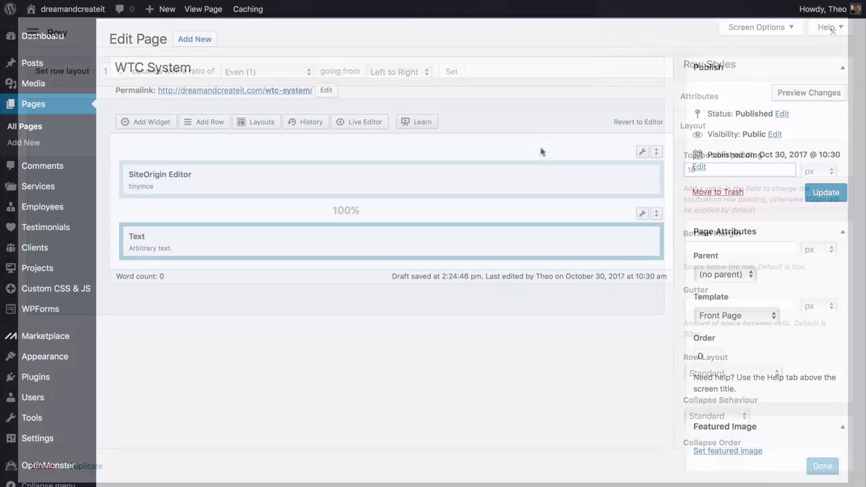
click(582, 175)
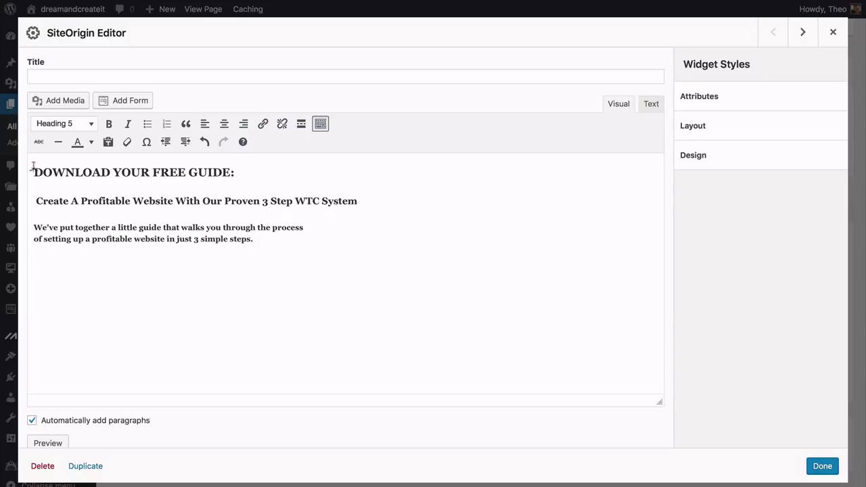
Centre-align the guide headings and intro text and add a centred empty line below
drag(33, 168, 257, 238)
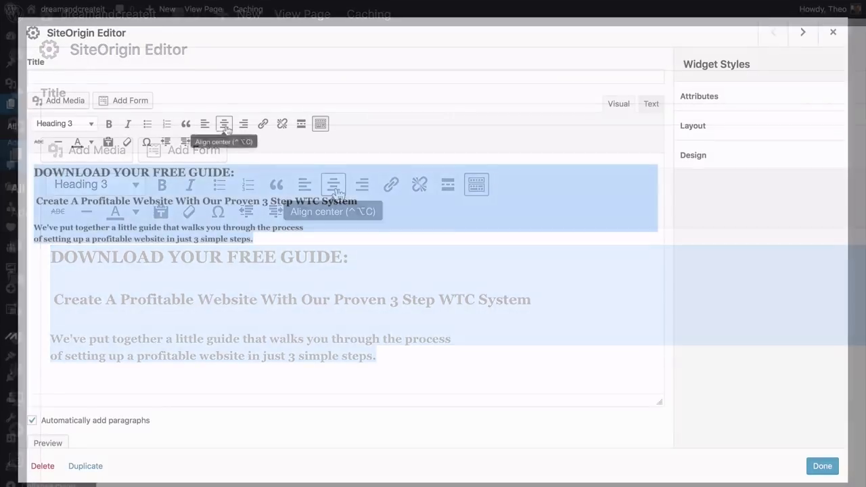
click(334, 188)
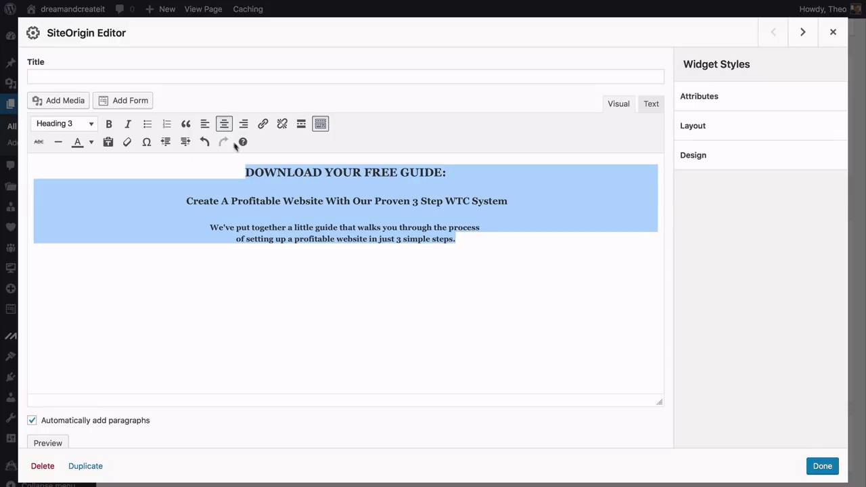
click(380, 228)
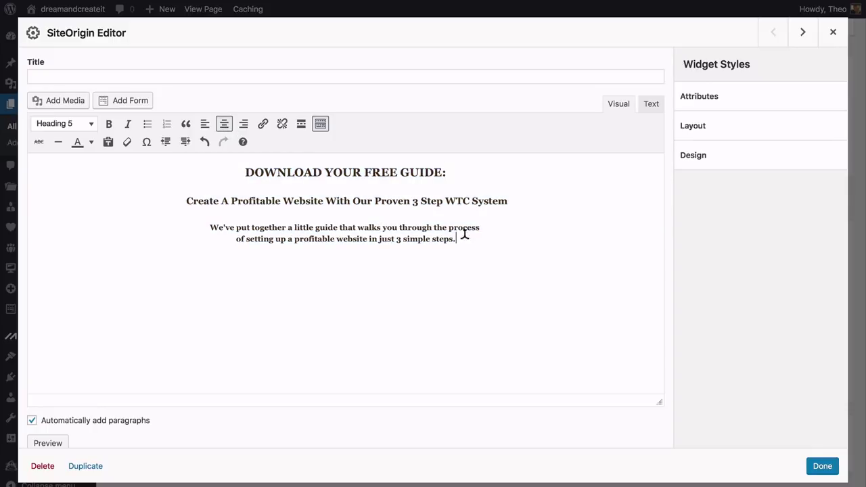
key(Return)
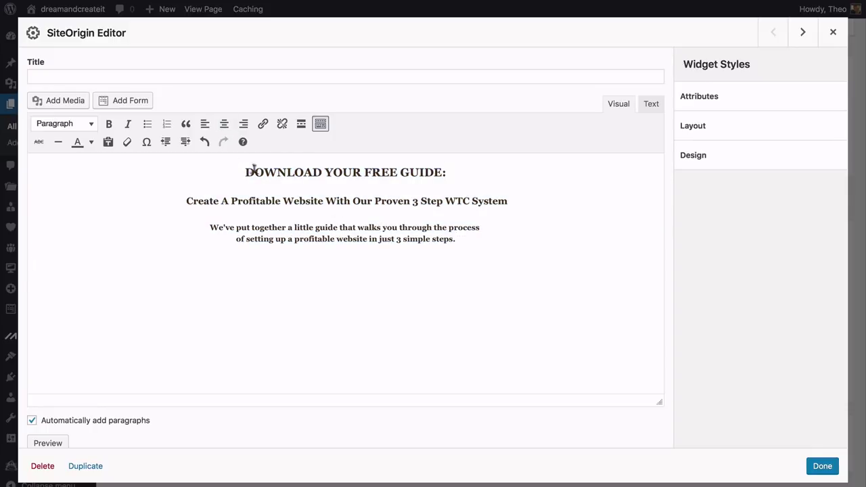
click(224, 126)
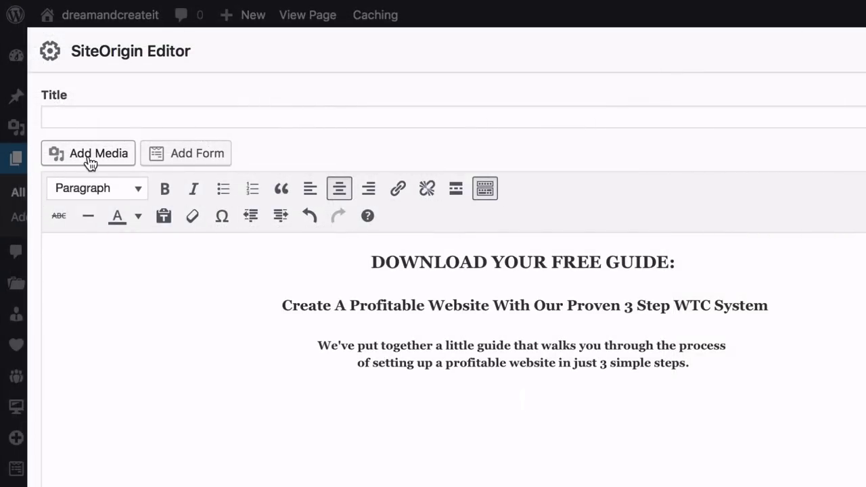
Insert the Money Making Website Checklist image and enlarge it
click(90, 154)
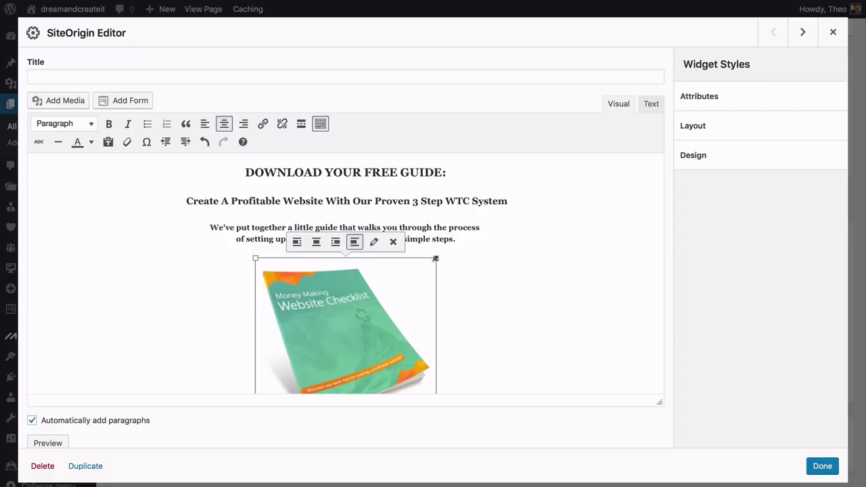
drag(472, 235, 475, 232)
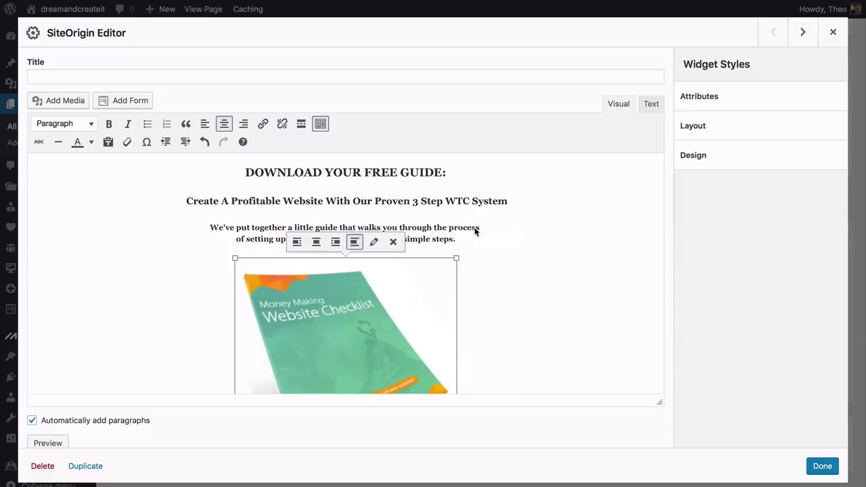
scroll(475, 223, down, 3)
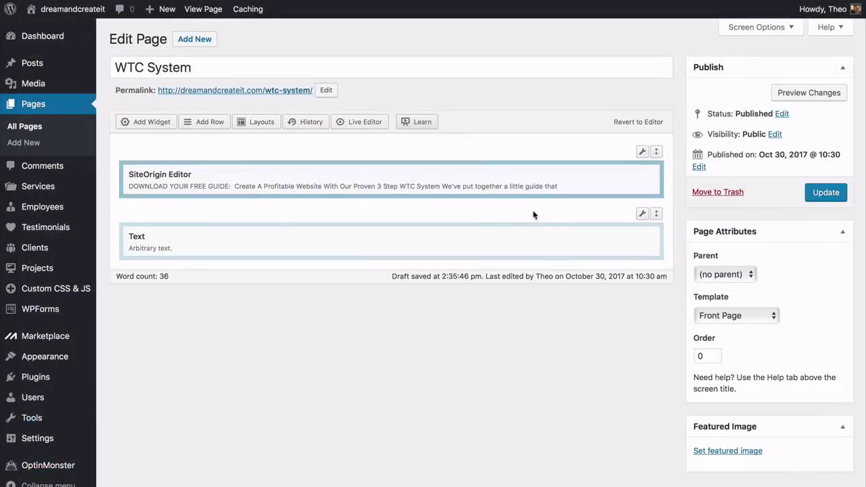
Open the Text widget to paste in the MailChimp email signup embed code
click(582, 237)
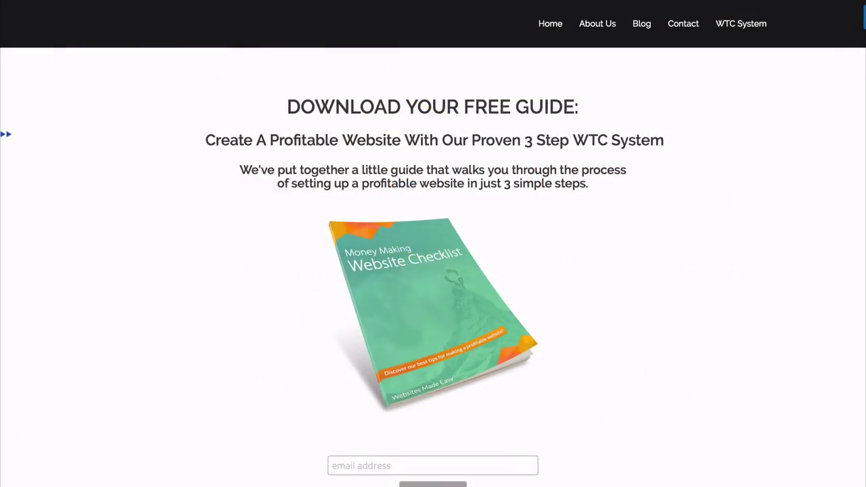
scroll(433, 243, down, 3)
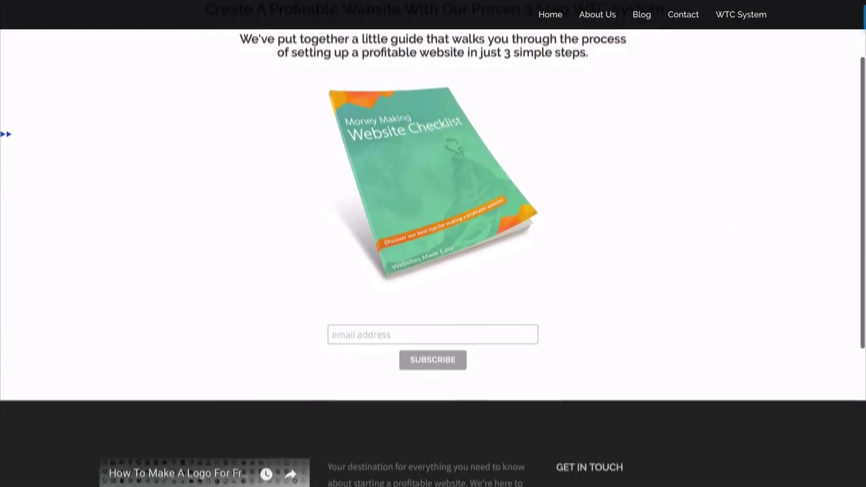
scroll(432, 244, down, 1)
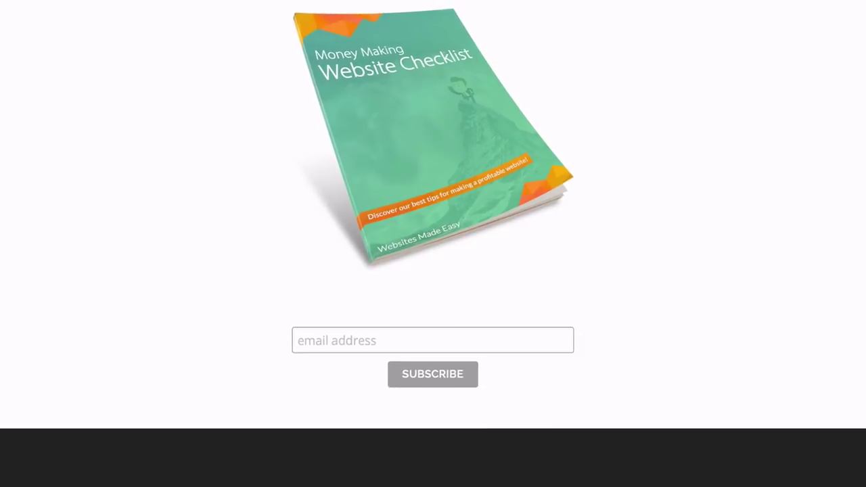
click(433, 336)
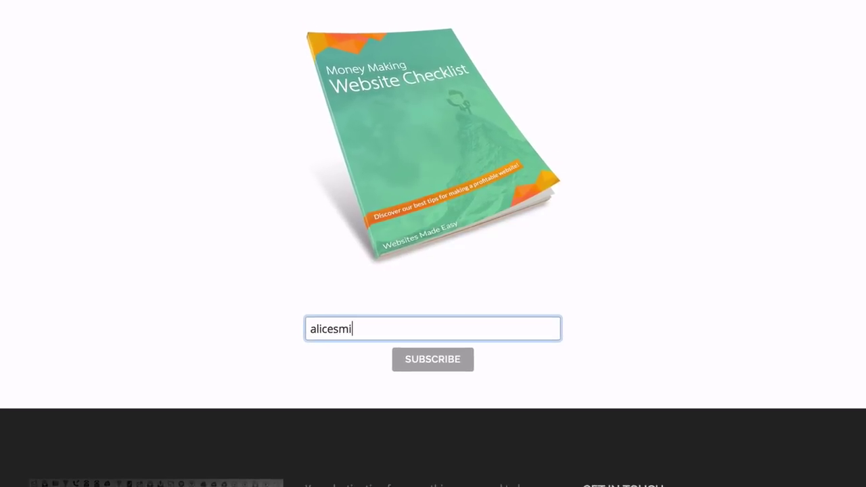
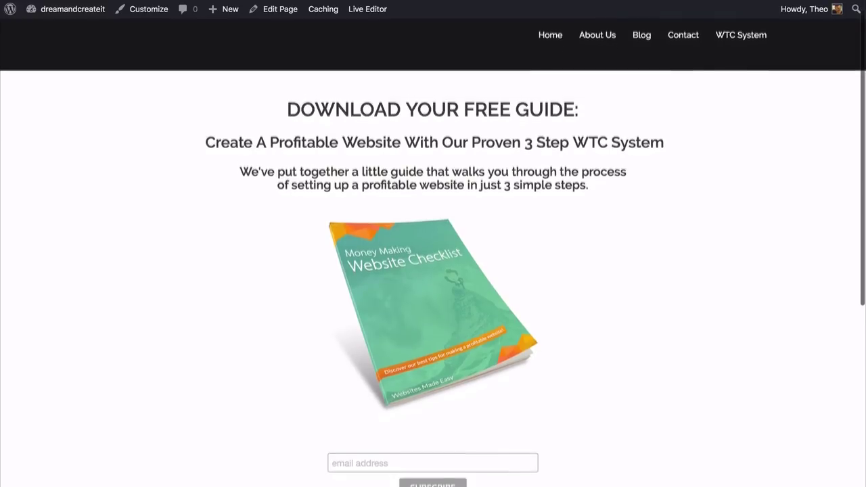
scroll(433, 270, down, 3)
scroll(433, 270, down, 3)
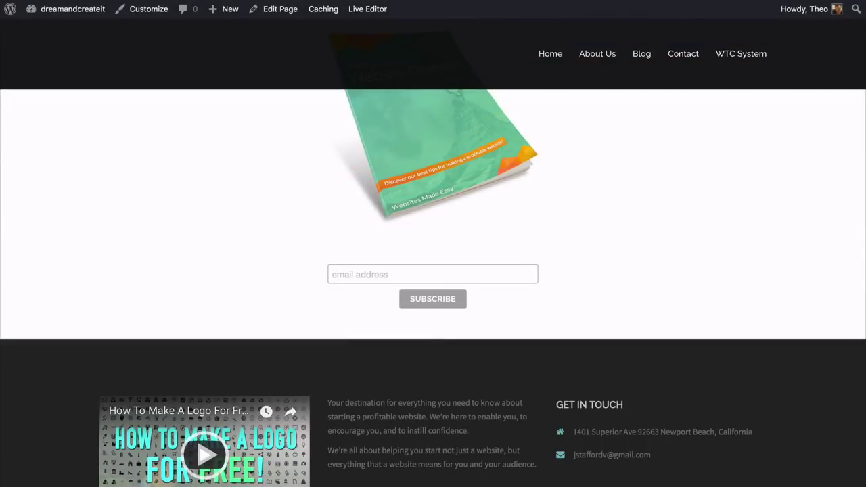
scroll(433, 271, up, 5)
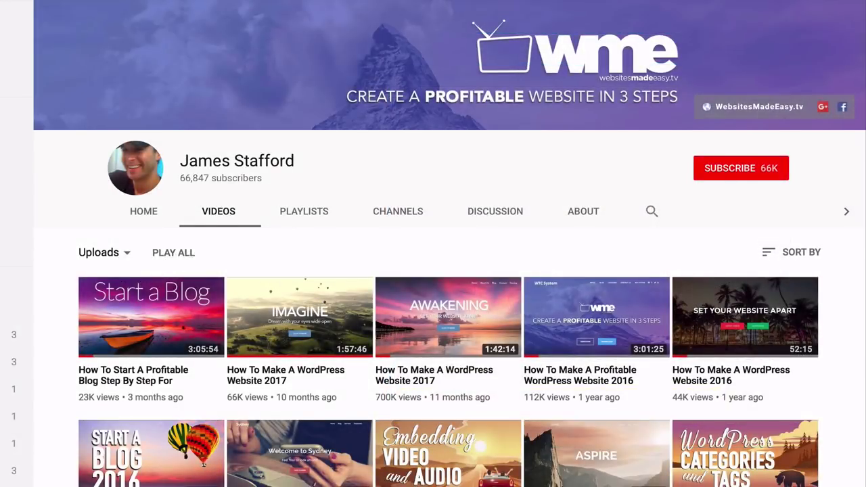
scroll(433, 271, down, 3)
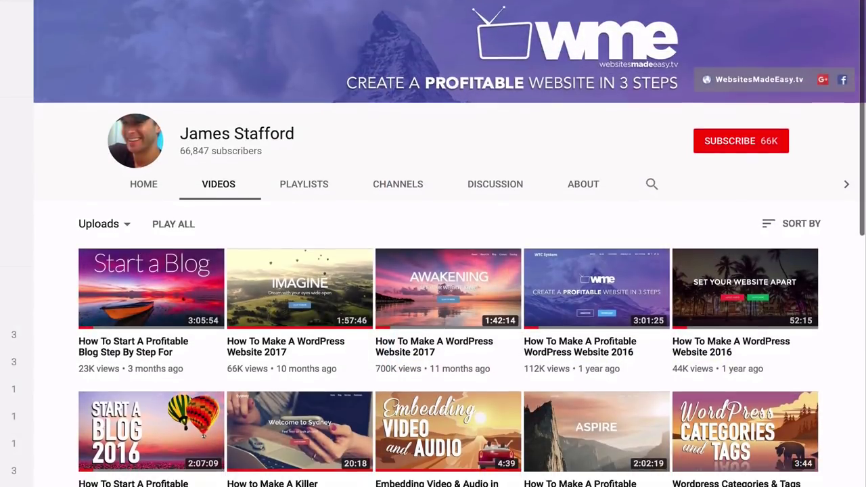
scroll(433, 271, down, 5)
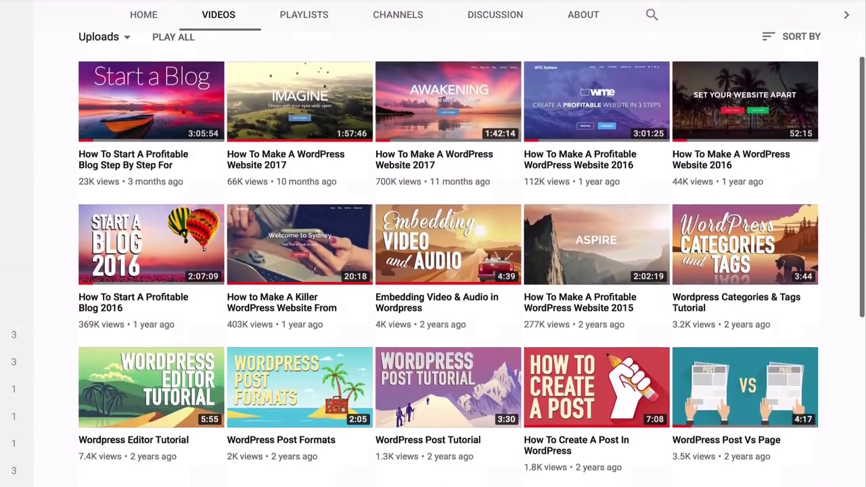
scroll(433, 271, down, 5)
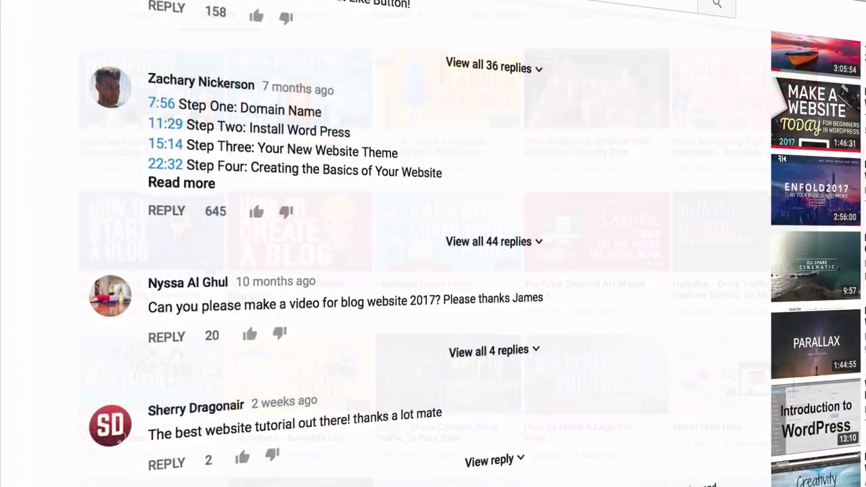
scroll(433, 270, down, 10)
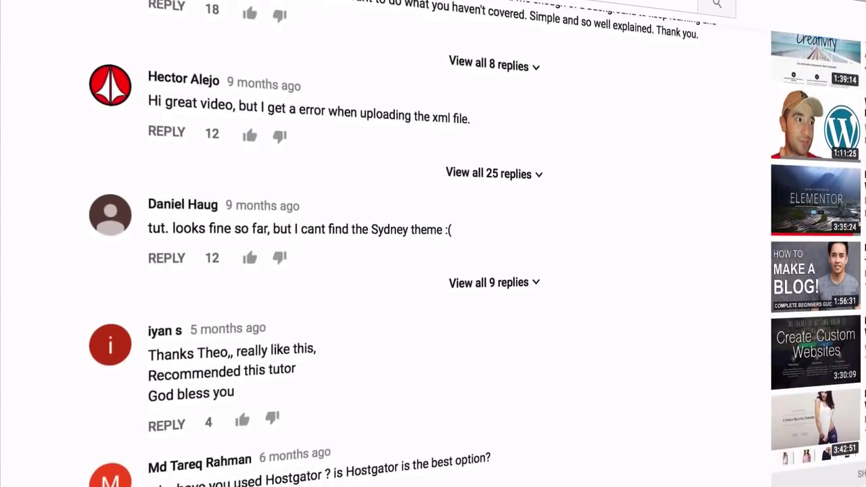
scroll(433, 270, down, 1)
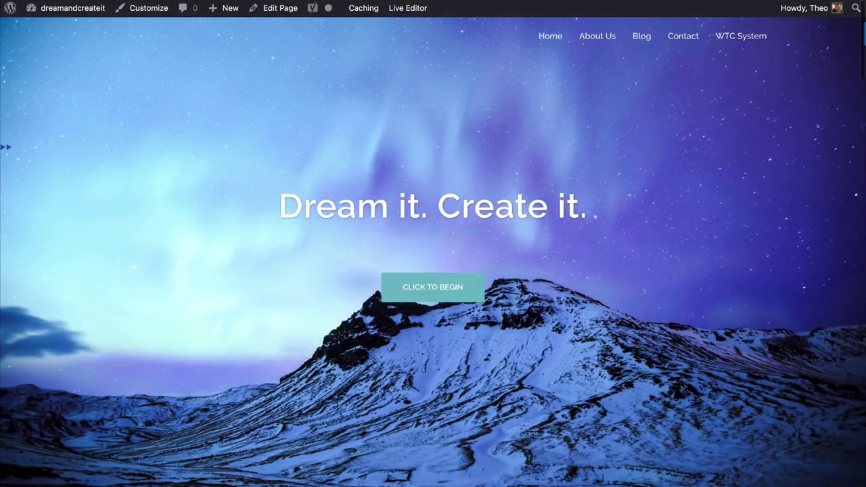
Scroll down the homepage to review the Download Now banner
scroll(433, 271, down, 5)
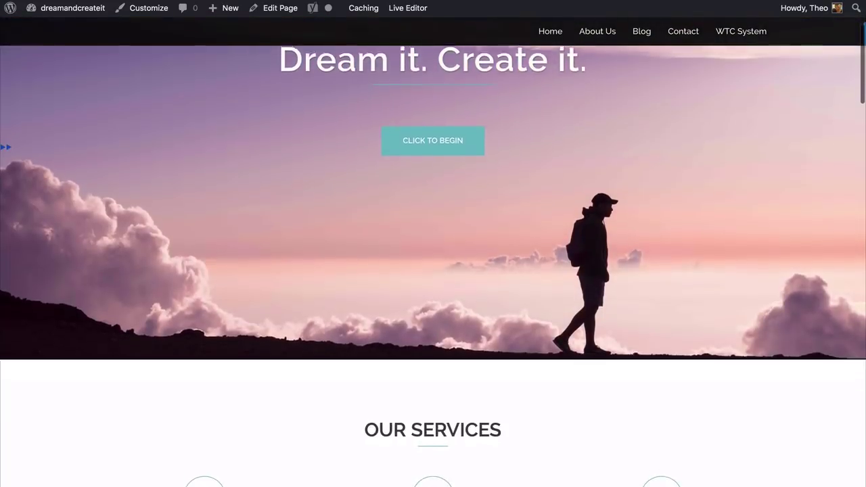
scroll(433, 271, down, 4)
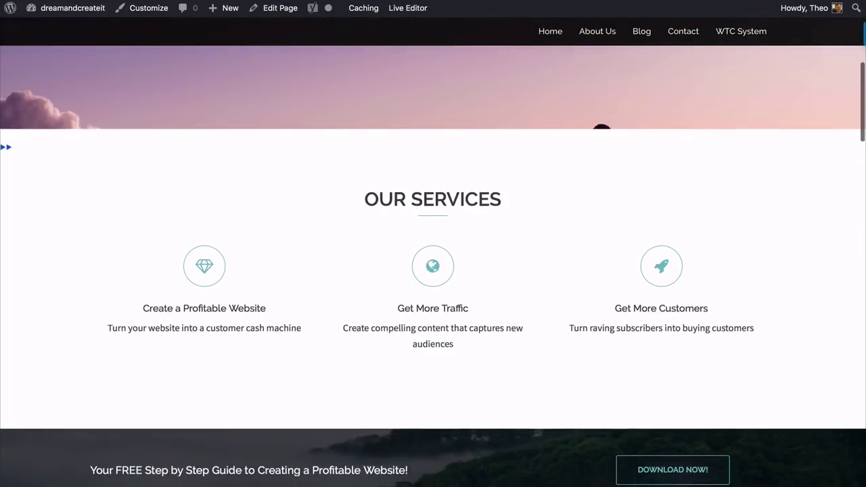
scroll(433, 271, down, 4)
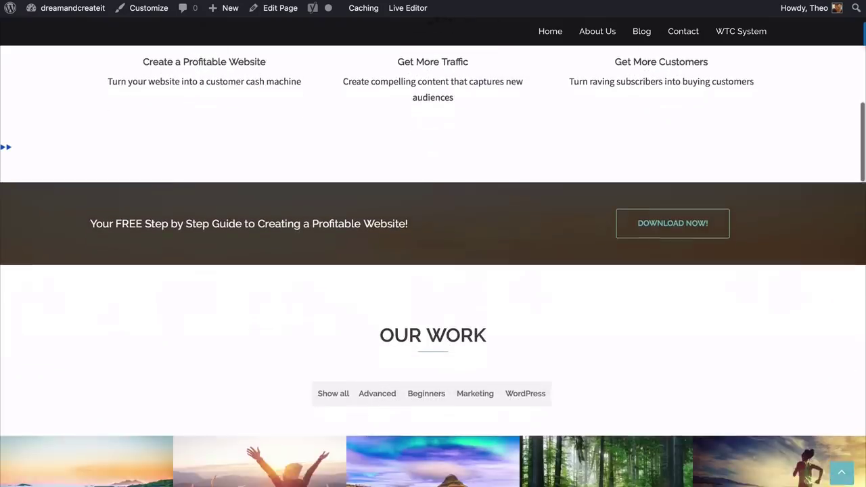
scroll(433, 271, down, 3)
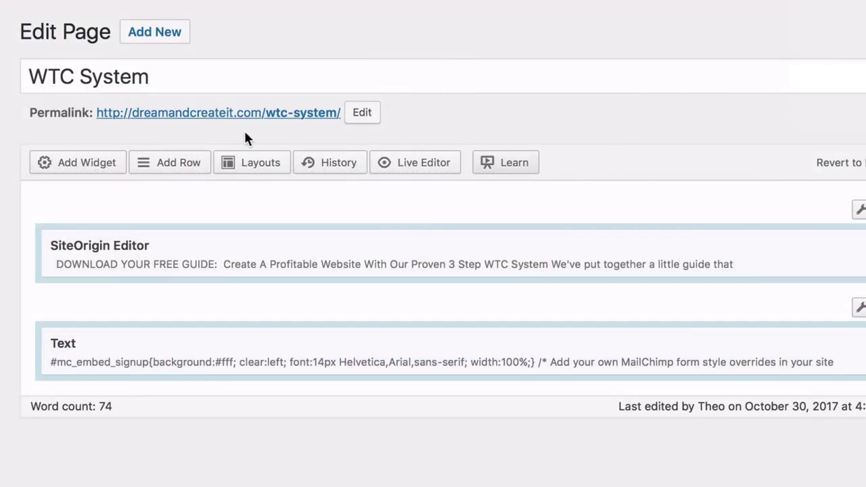
Copy the WTC System page permalink and paste it as the Home page Call to action button link
right_click(190, 121)
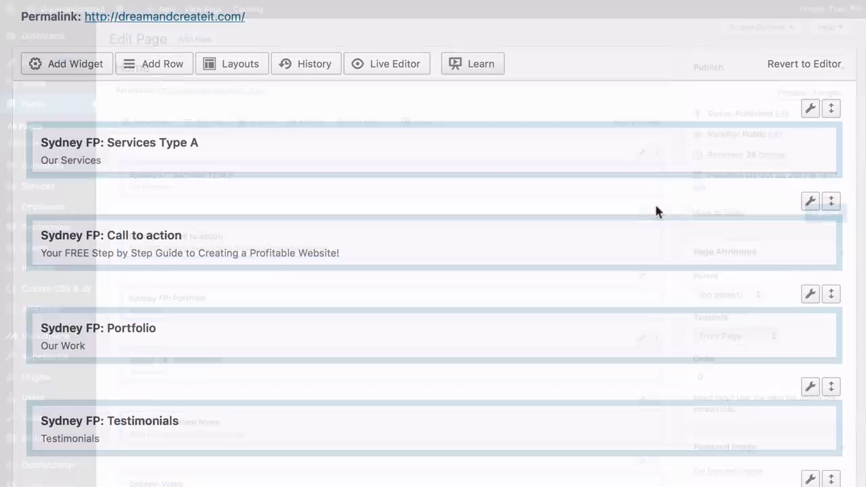
mouse_move(538, 238)
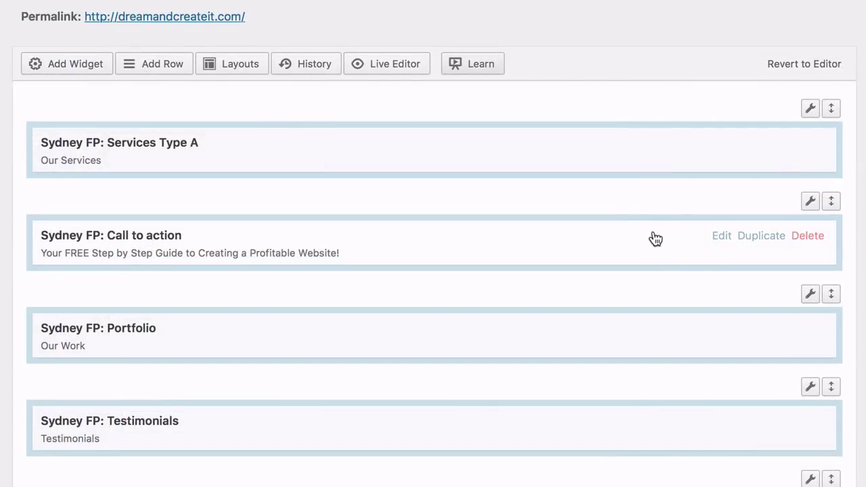
click(721, 236)
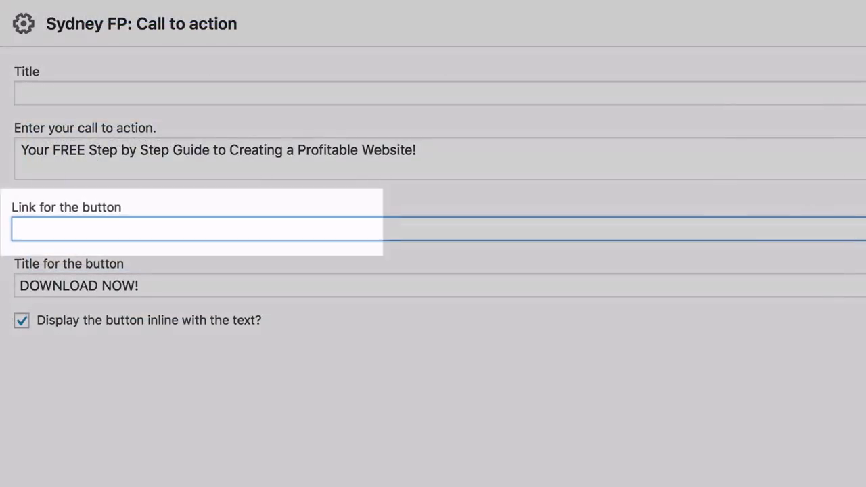
text(http://dreamandcreateit.com/wtc-system/)
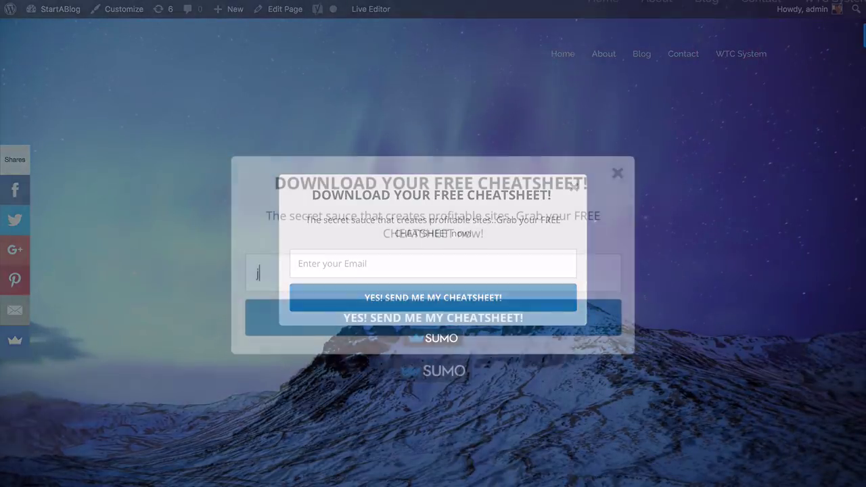
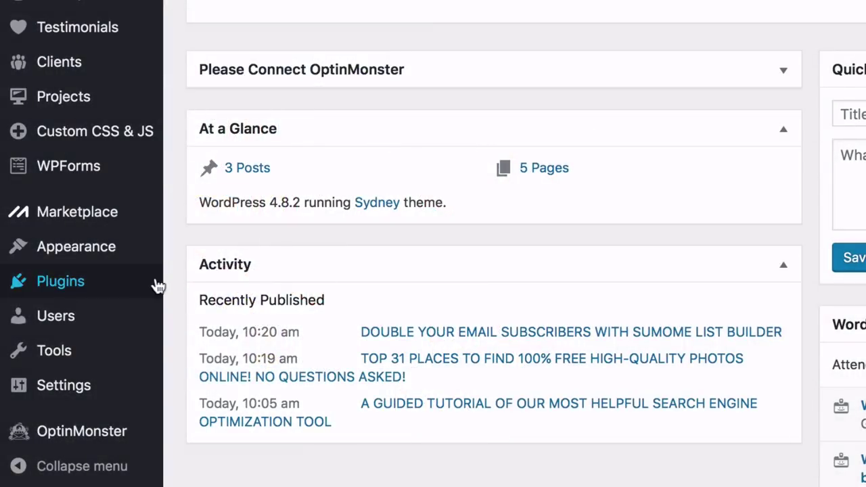
Search the plugin directory for 'WP Supercache', then install and activate WP Super Cache
mouse_move(139, 287)
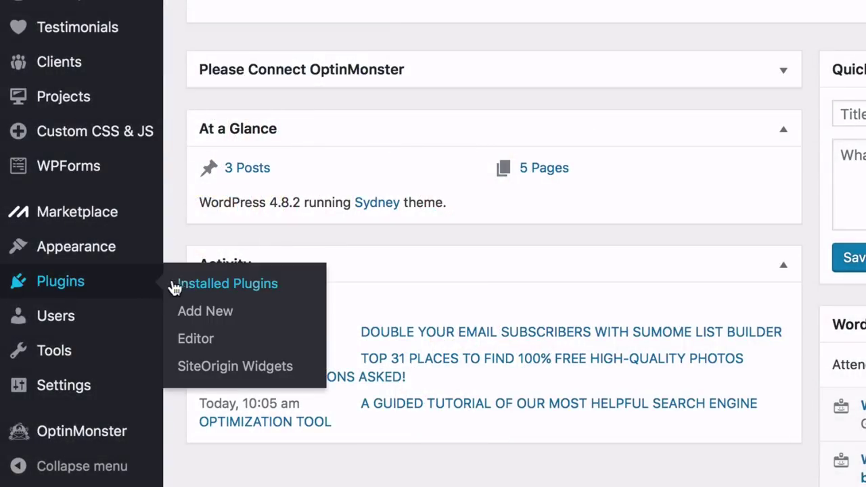
click(205, 311)
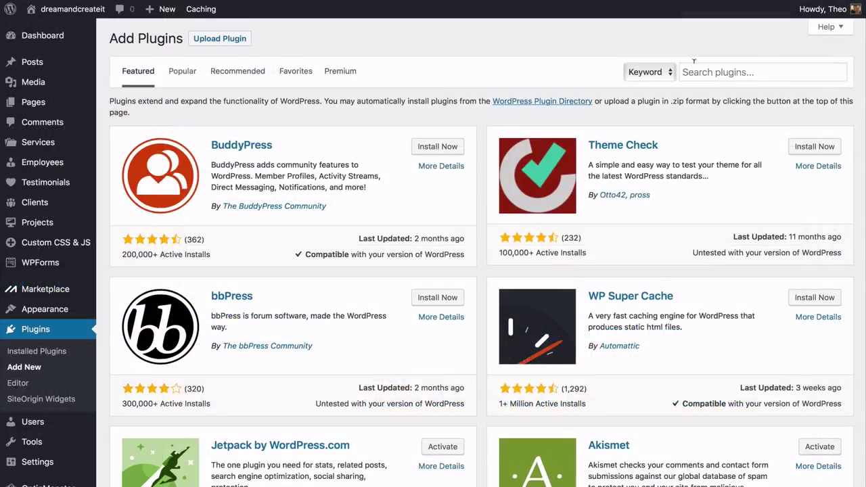
click(697, 69)
text(W)
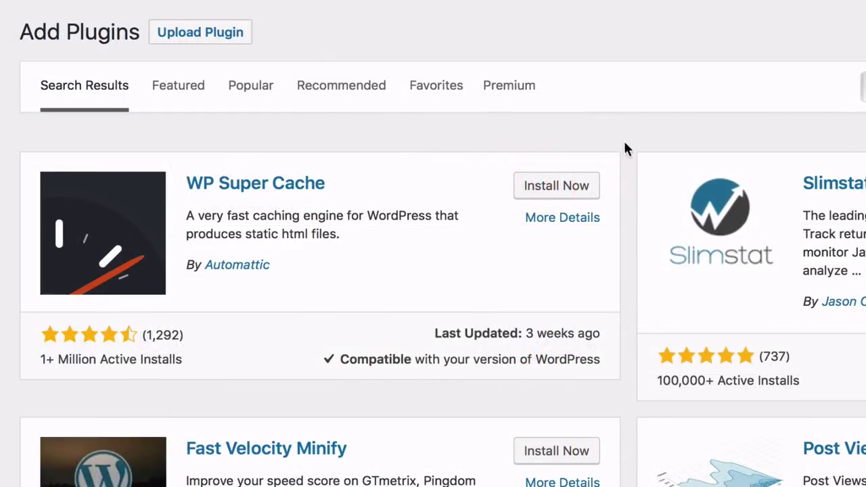
click(559, 192)
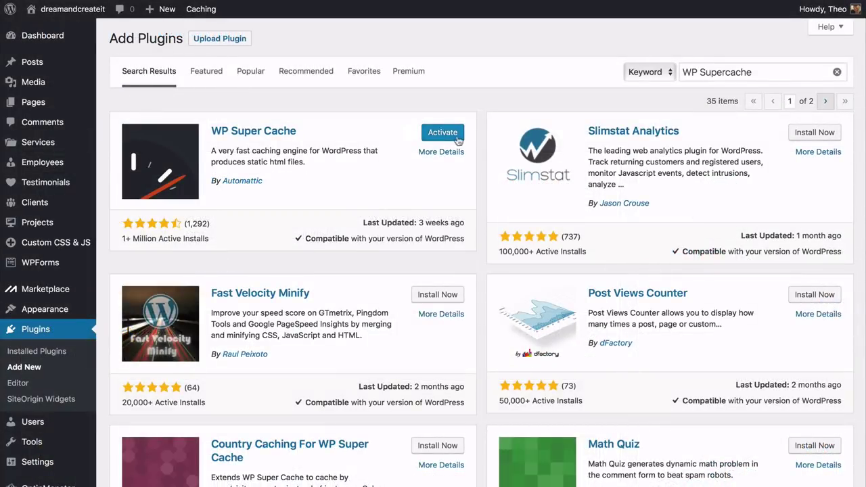
click(443, 135)
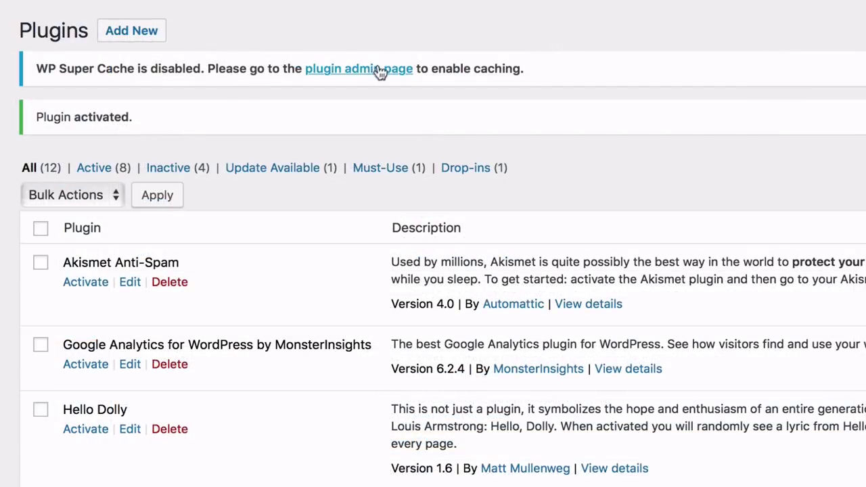
Switch WP Super Cache to Caching On, update its status, and run the cache test
click(355, 69)
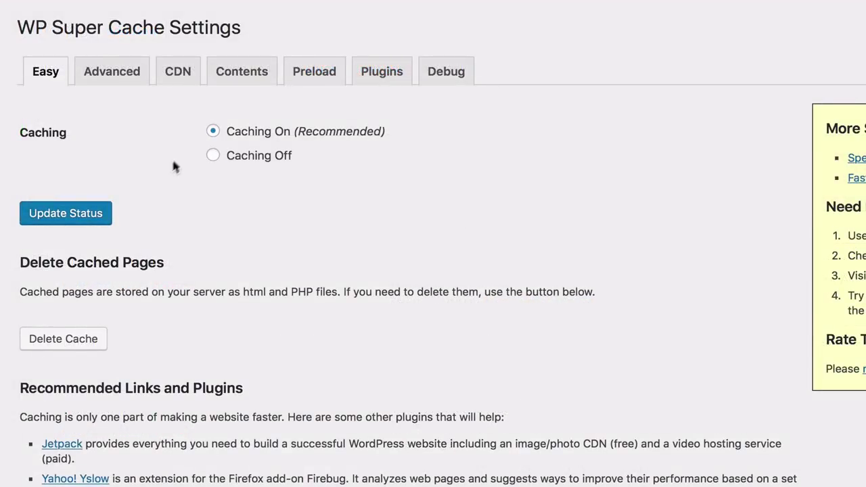
click(82, 220)
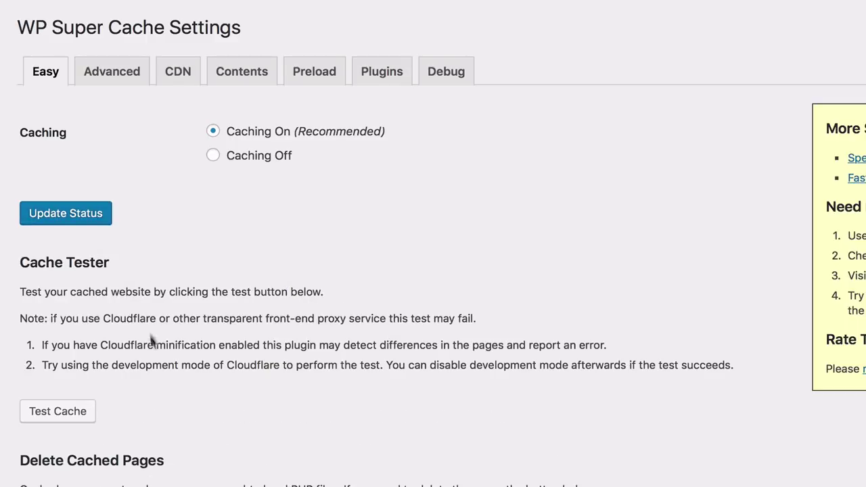
click(57, 412)
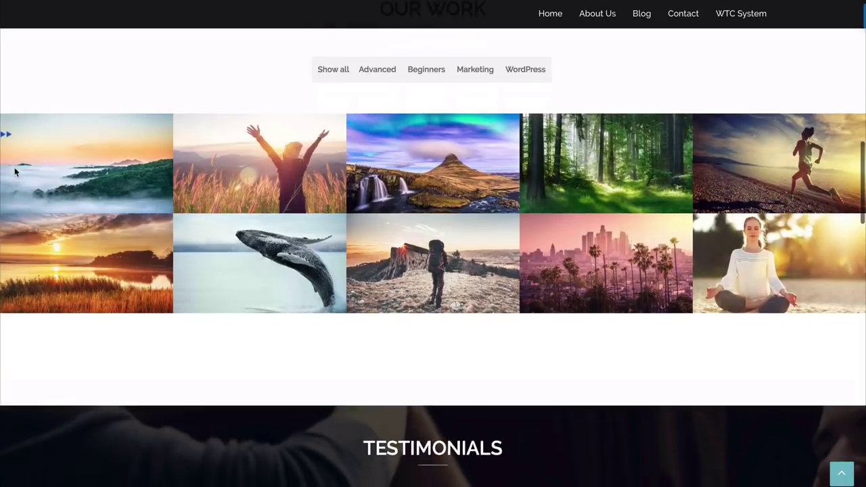
Scroll to the blog posts and write the Facebook share message 'Check out these amazing blog posts!'
scroll(15, 172, down, 4)
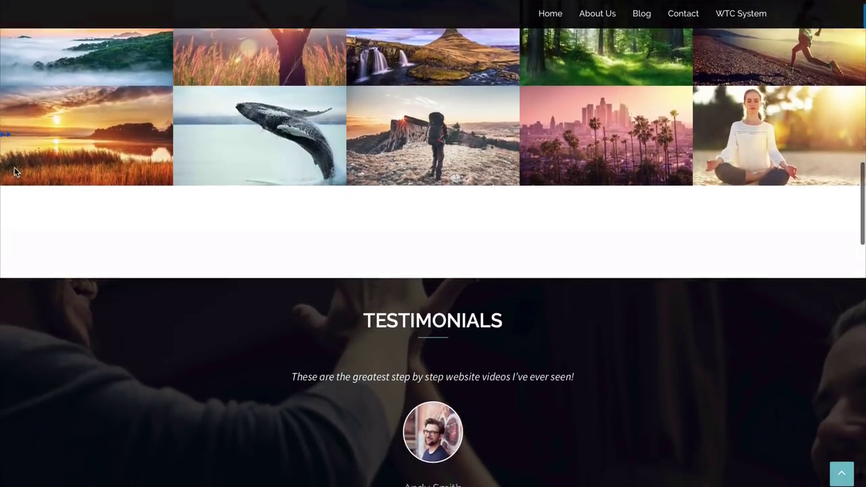
scroll(15, 172, down, 4)
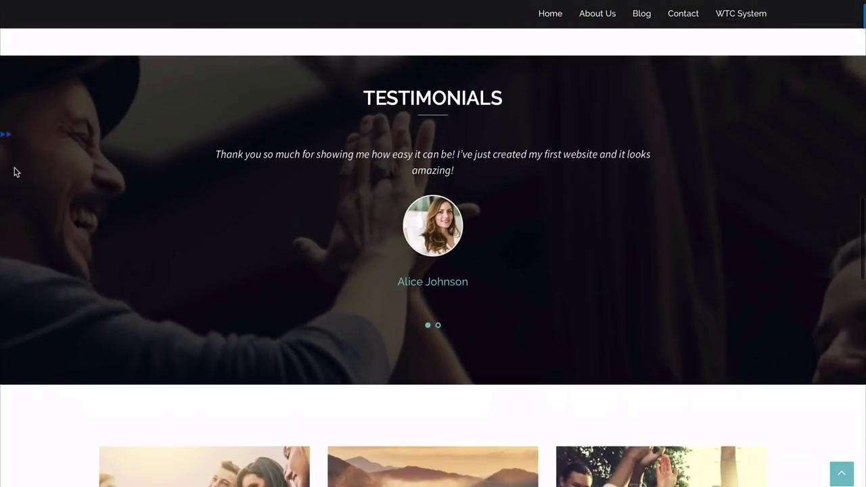
scroll(15, 172, down, 3)
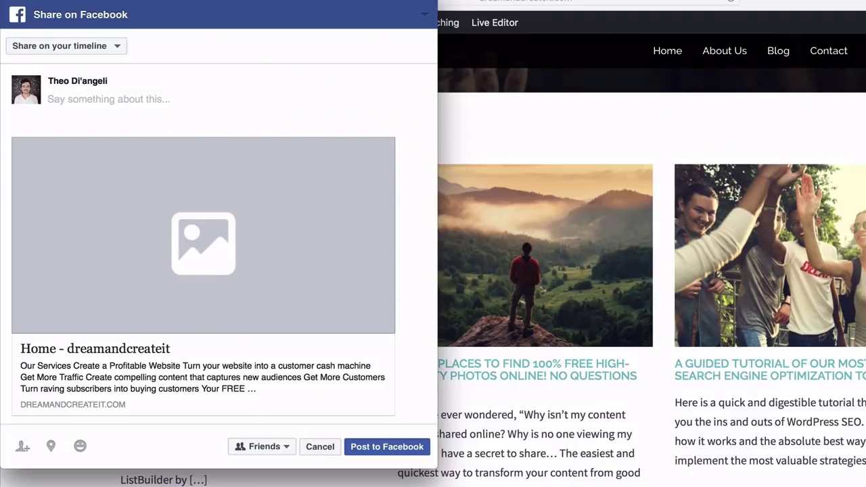
text(Check out th)
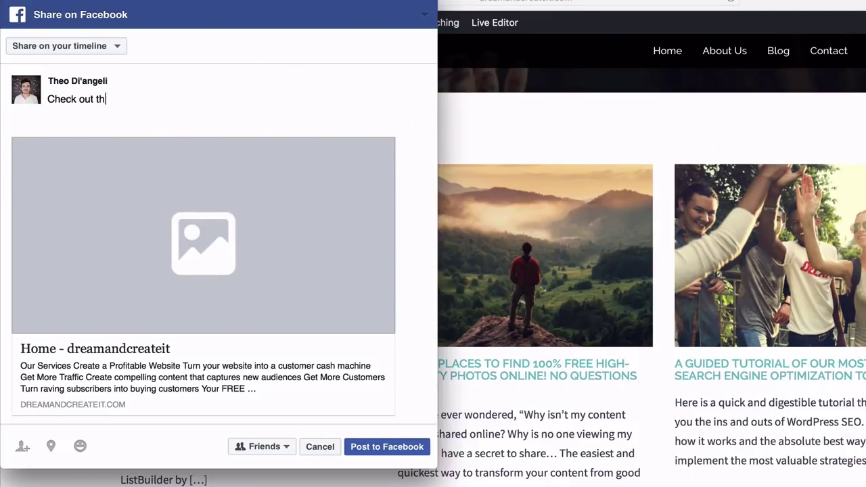
text(ese amazing blog posts!)
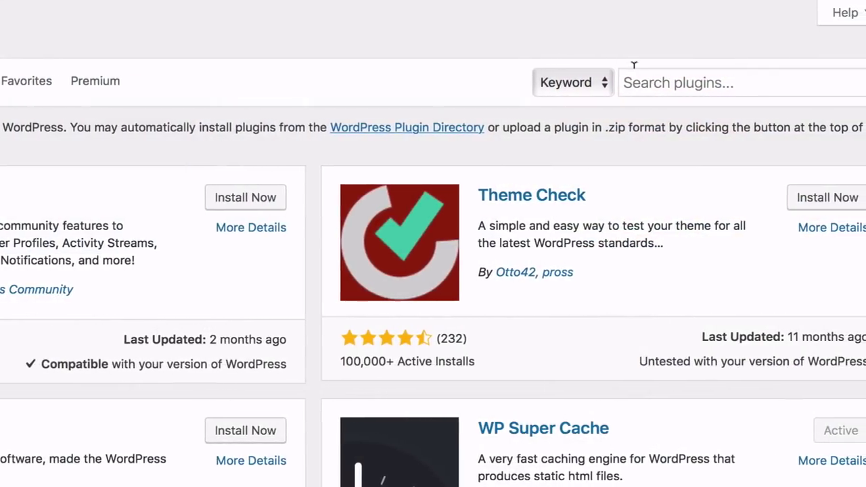
Search plugins for 'Sumo', then install and activate the SUMO plugin
click(646, 75)
text(Sumo)
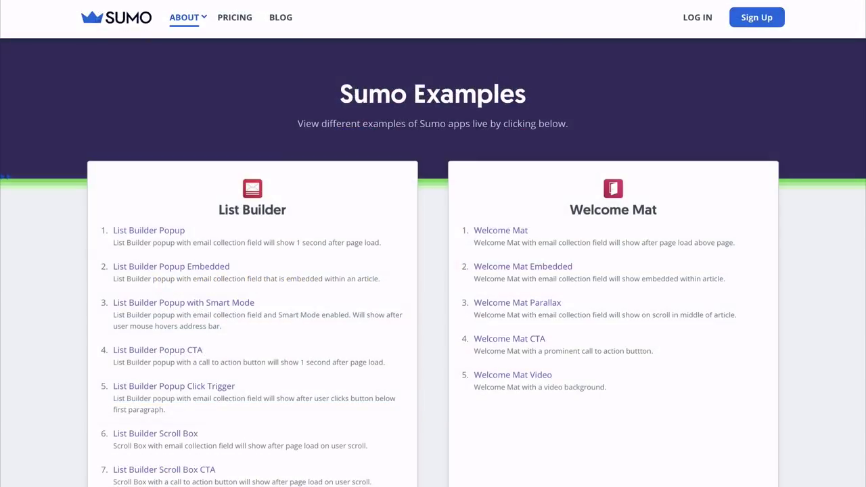
scroll(433, 243, down, 5)
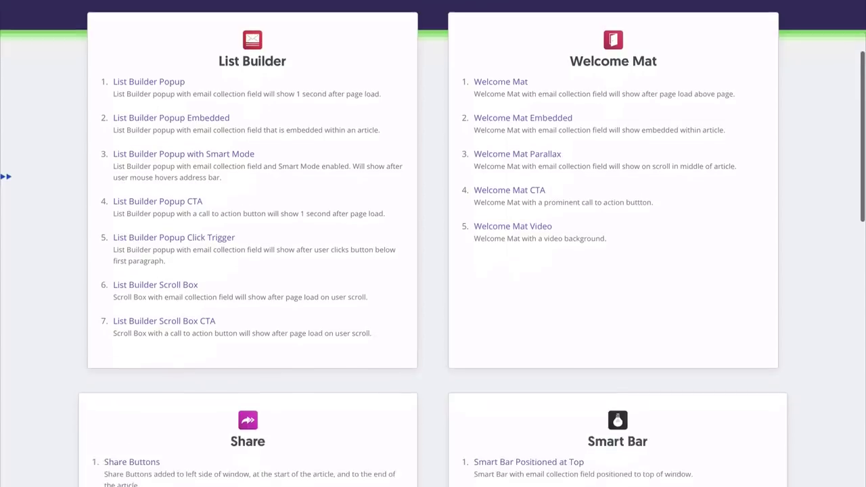
scroll(432, 244, down, 1)
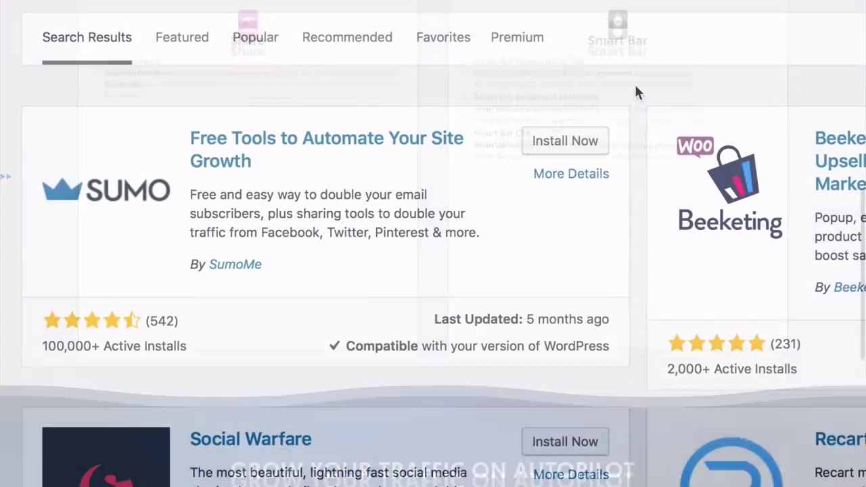
click(575, 150)
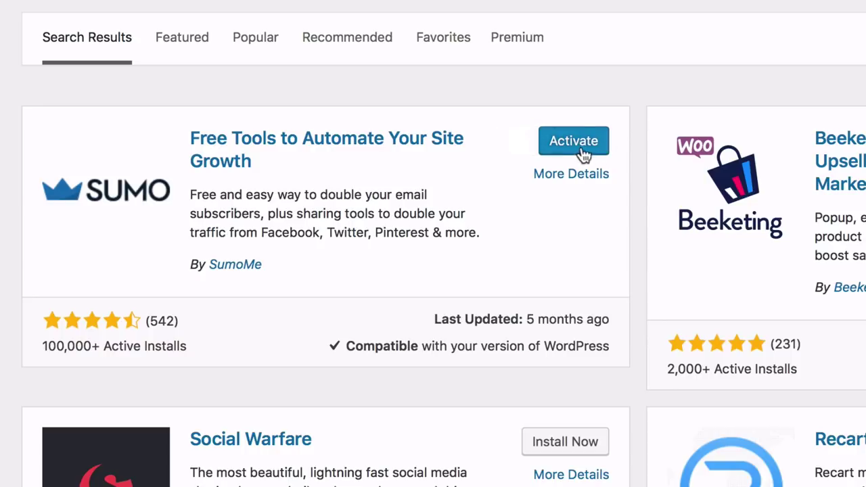
click(574, 141)
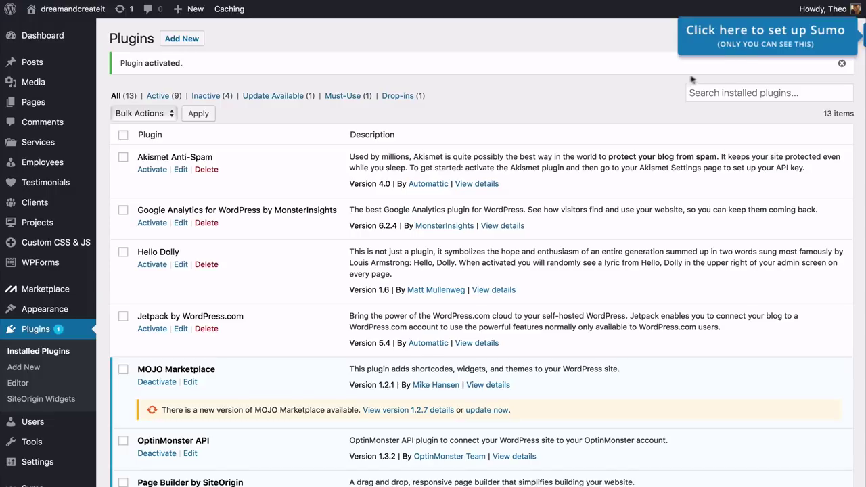
Set up Sumo and activate the Social Share app, staying on the free Basic plan
click(767, 45)
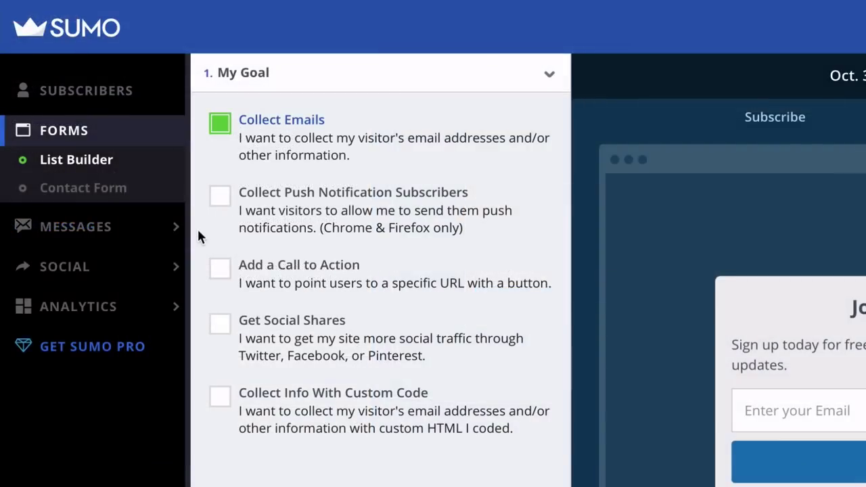
mouse_move(113, 177)
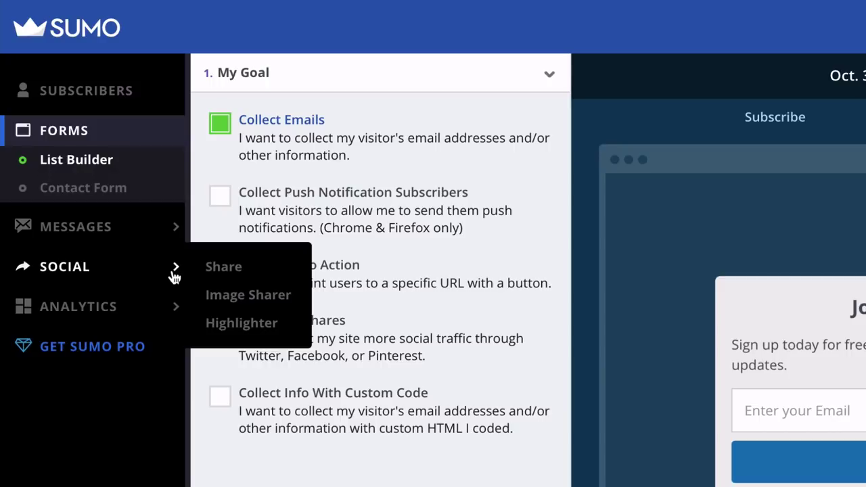
click(206, 270)
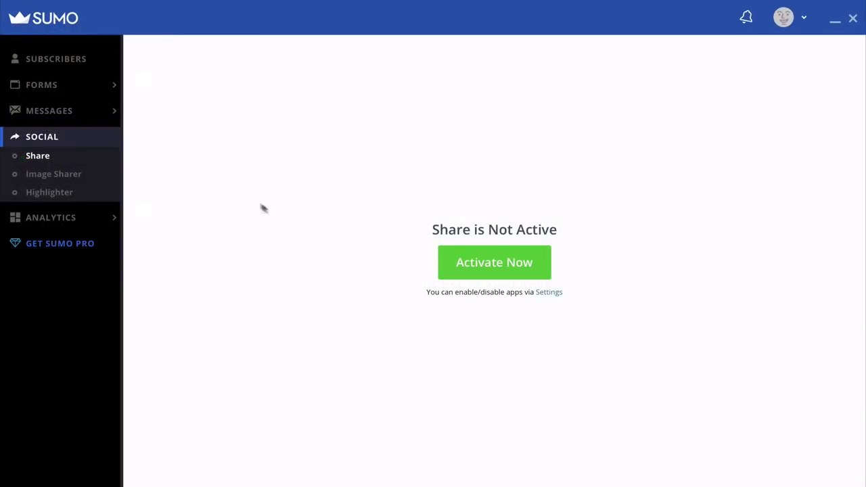
click(495, 270)
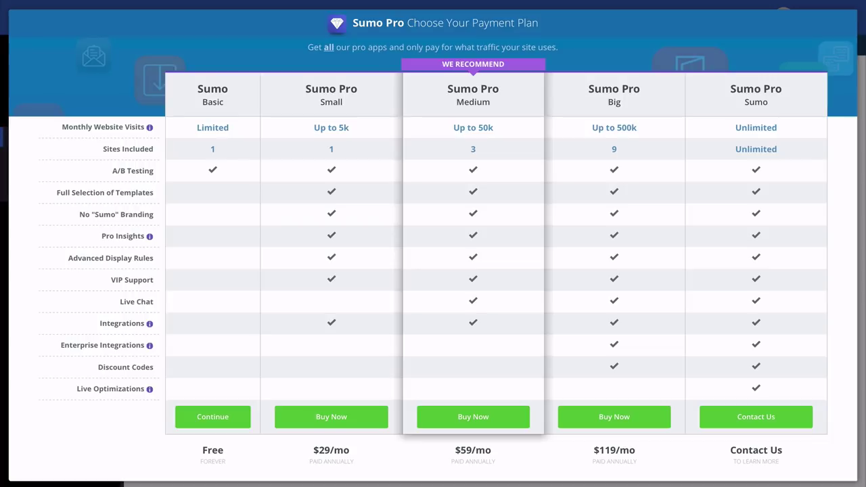
click(212, 418)
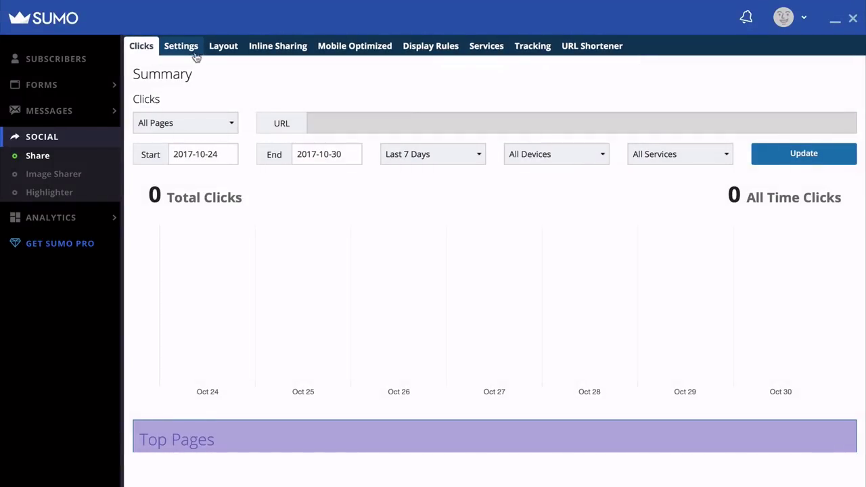
In Sumo's share settings, add Facebook Like to the Selected Services
click(192, 53)
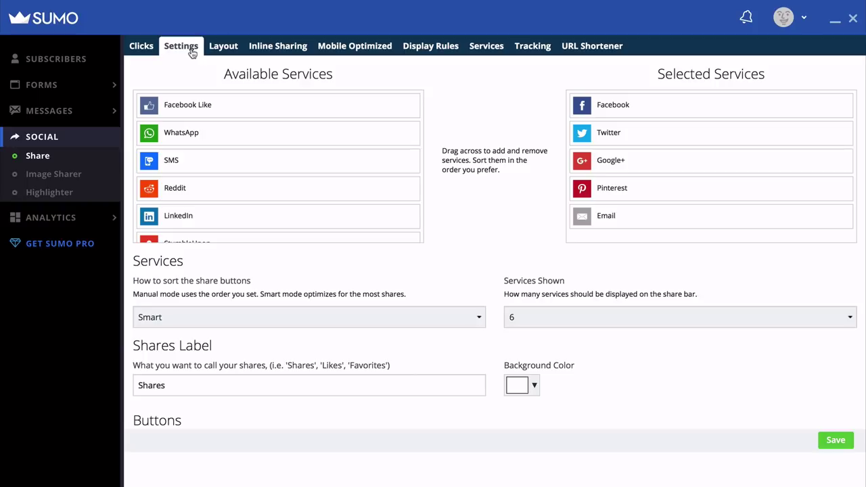
drag(636, 110, 632, 101)
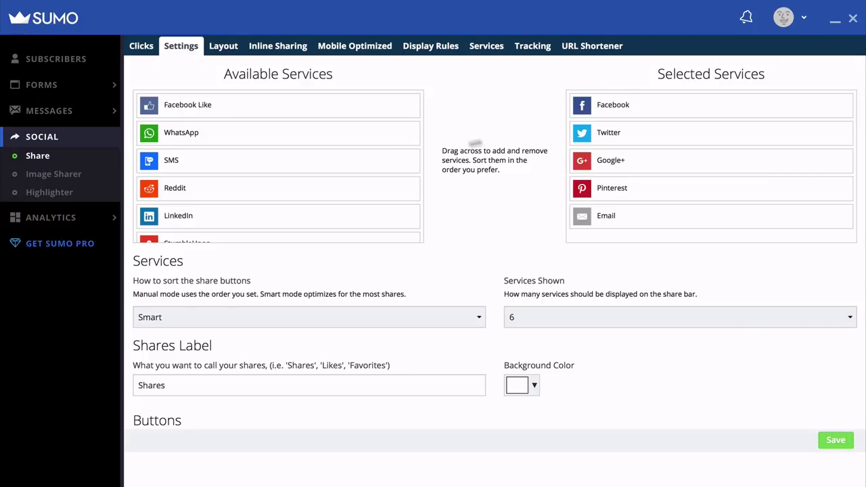
drag(254, 114, 371, 176)
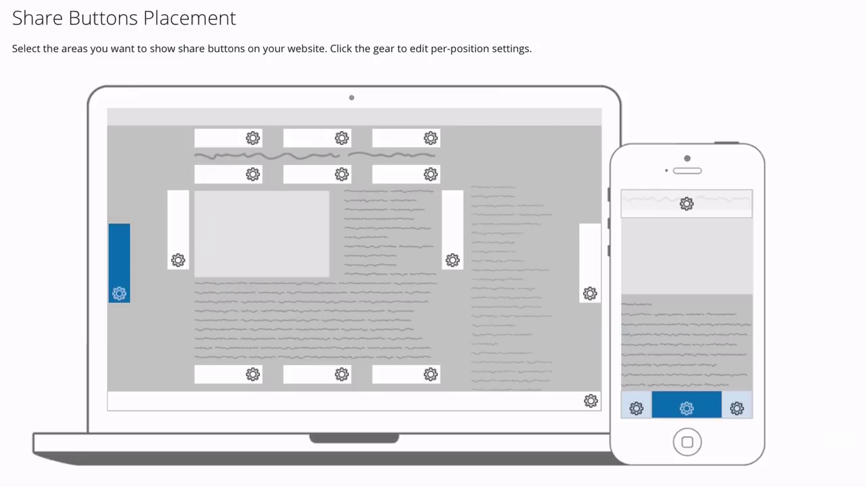
Place share buttons in the sidebar and above the content, then close the Sumo panel
click(179, 234)
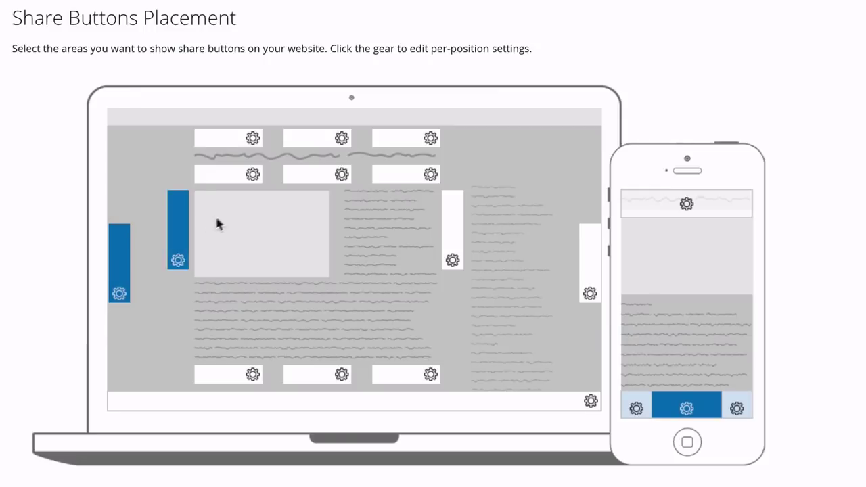
click(234, 181)
click(318, 181)
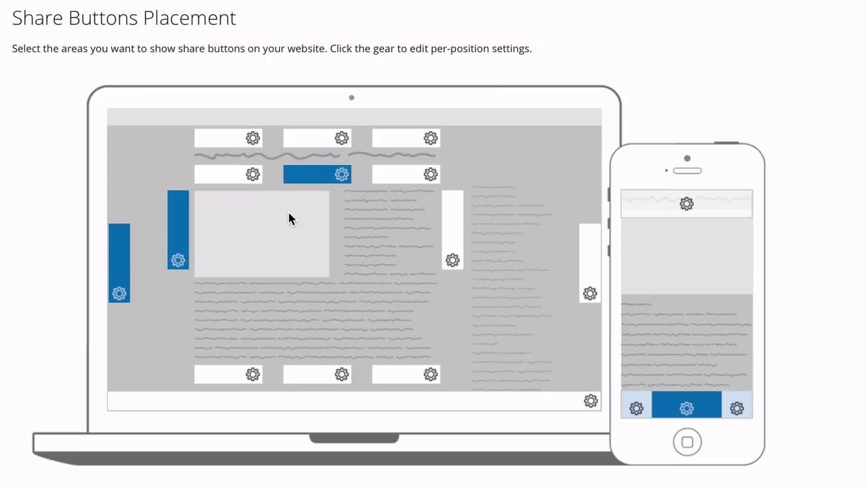
click(231, 181)
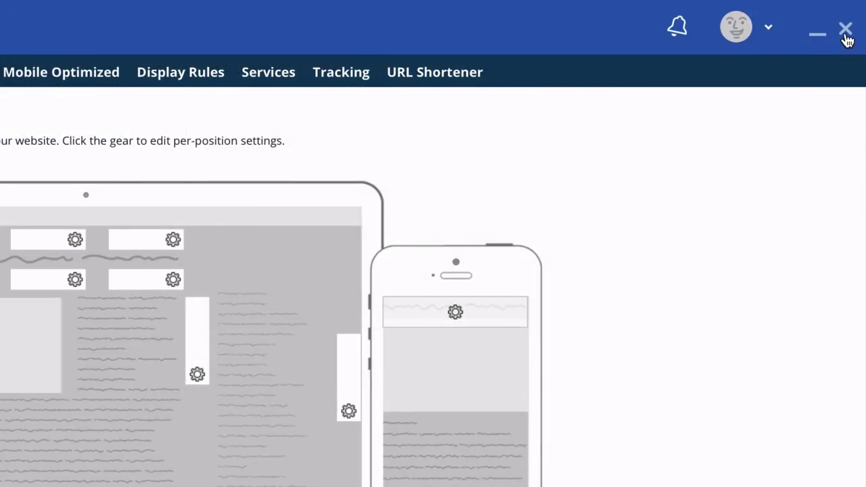
click(845, 33)
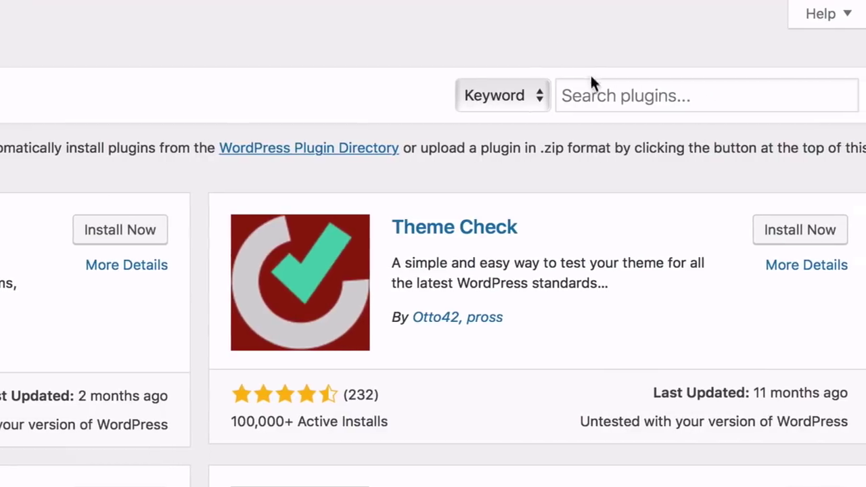
Search plugins for 'Yoast SEO', then enter 'websites made easy' and 'free high quality photo'
click(593, 88)
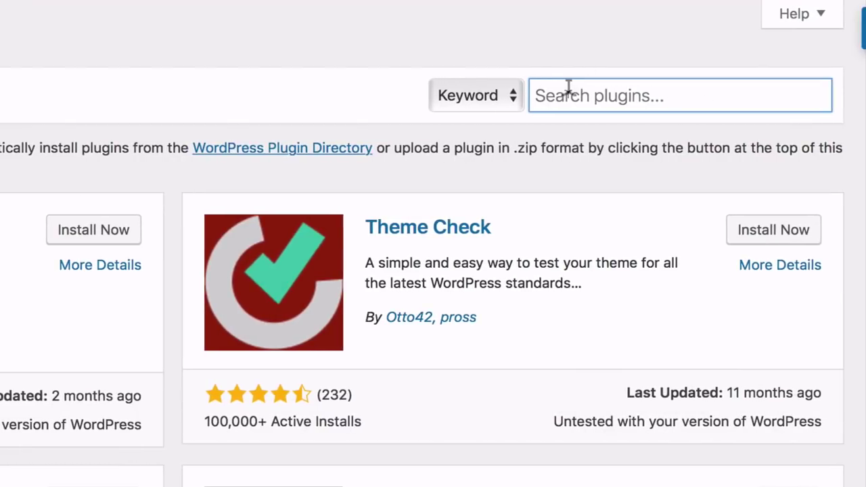
text(Yoast SEO)
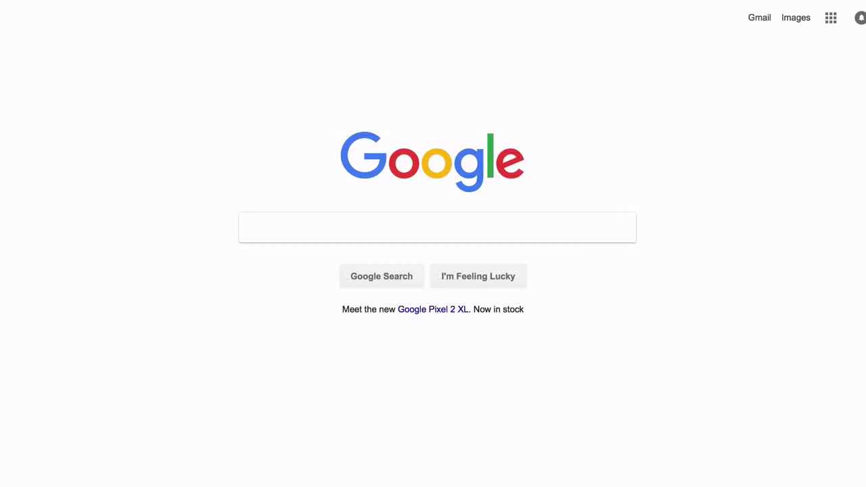
text(websites ma)
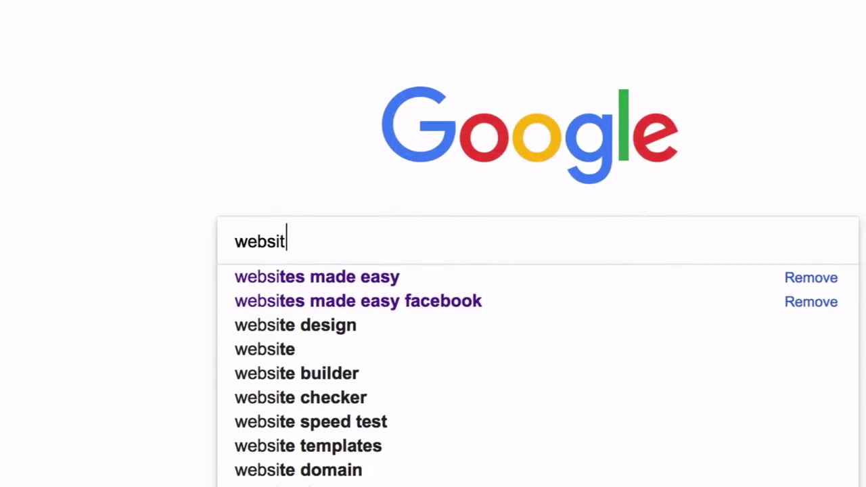
text(de easy)
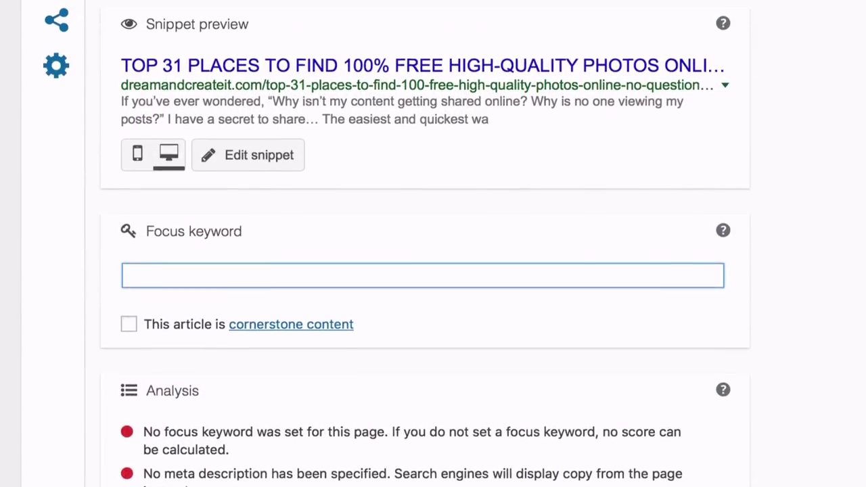
text(f)
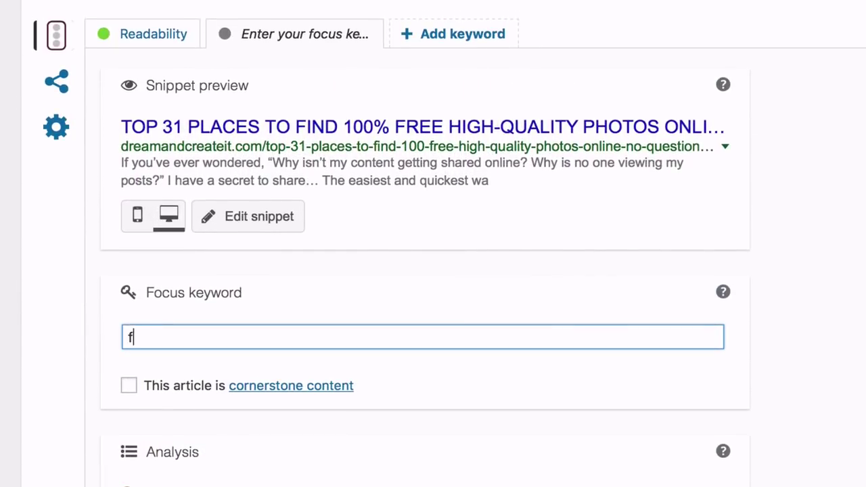
text(ree high quality ph)
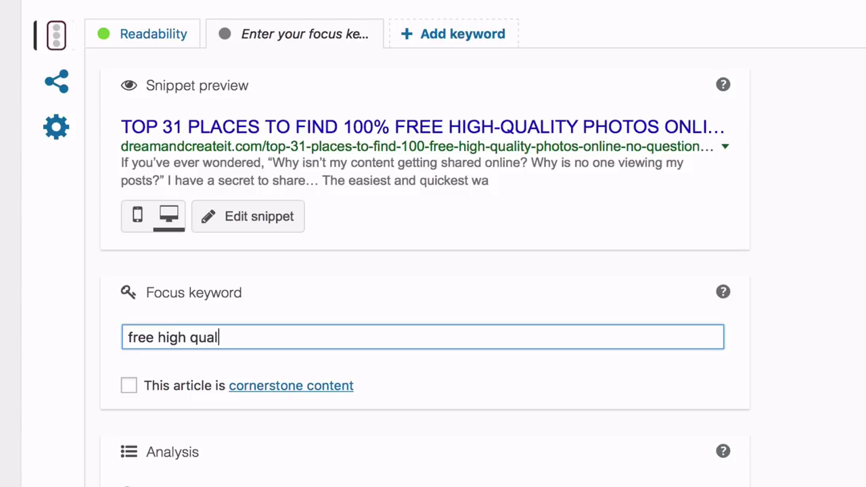
text(oto)
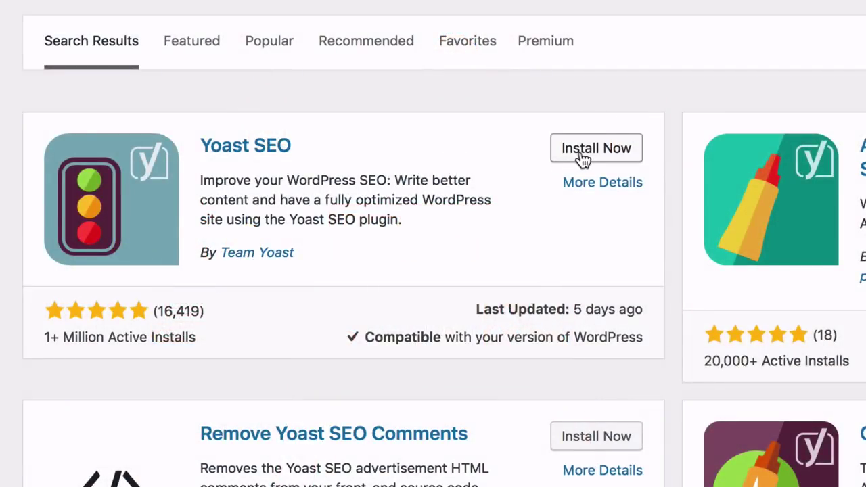
Install and activate Yoast SEO, then open SEO > Dashboard to launch its configuration wizard
click(583, 154)
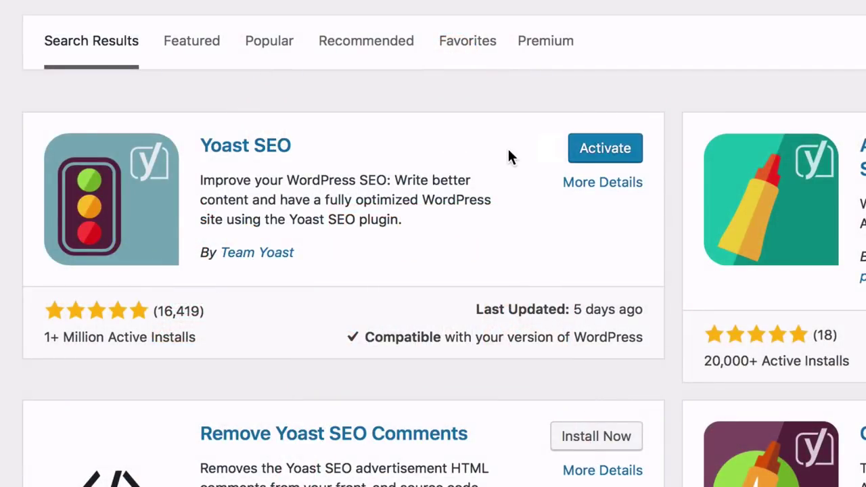
click(593, 157)
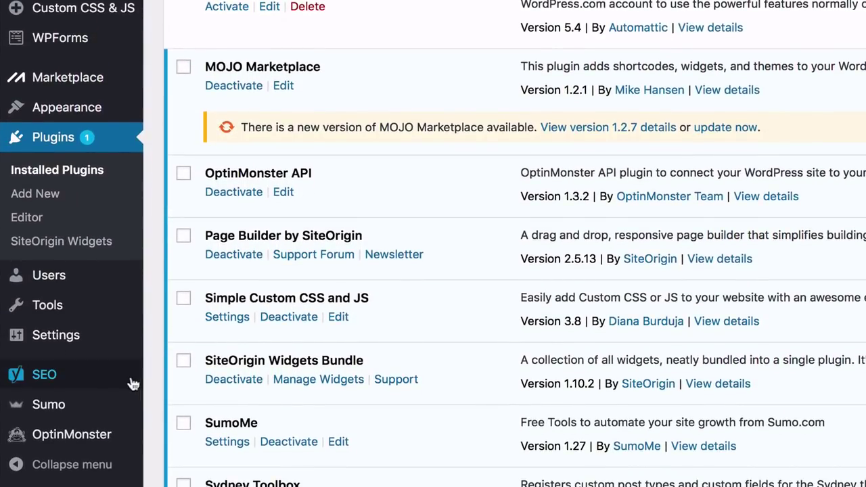
mouse_move(112, 381)
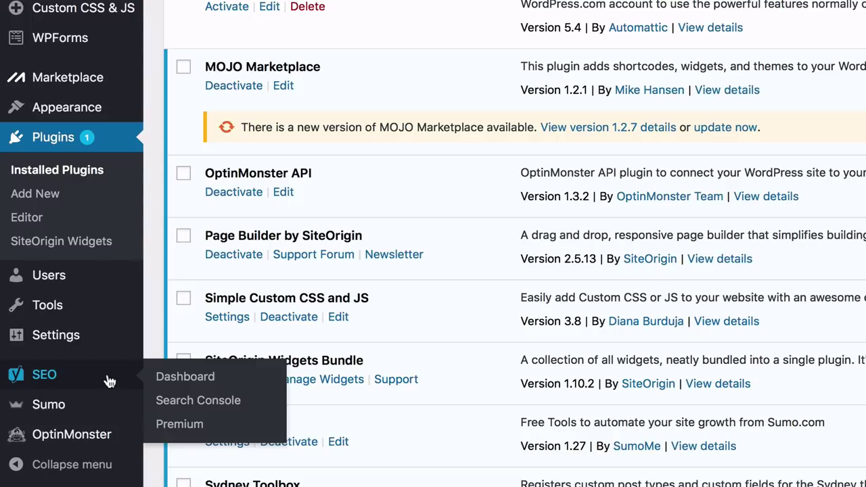
click(162, 381)
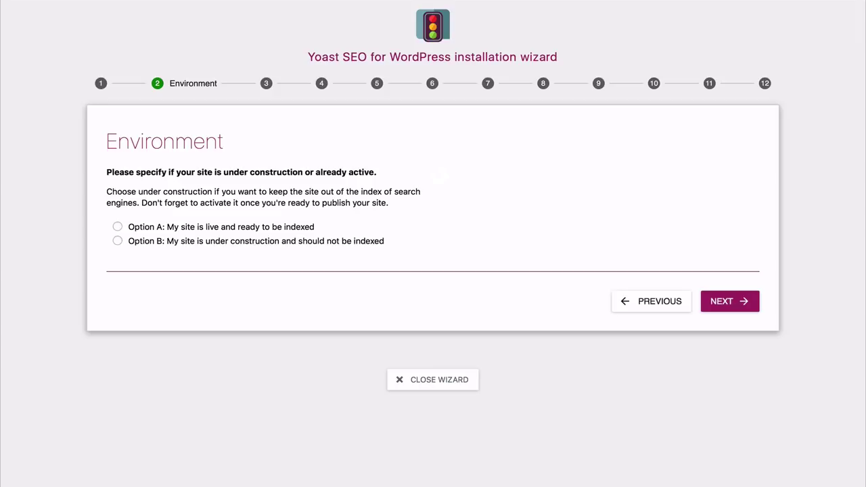
Mark the site live (Option A) and set the Company name to 'Websites Made Easy'
click(117, 228)
click(723, 301)
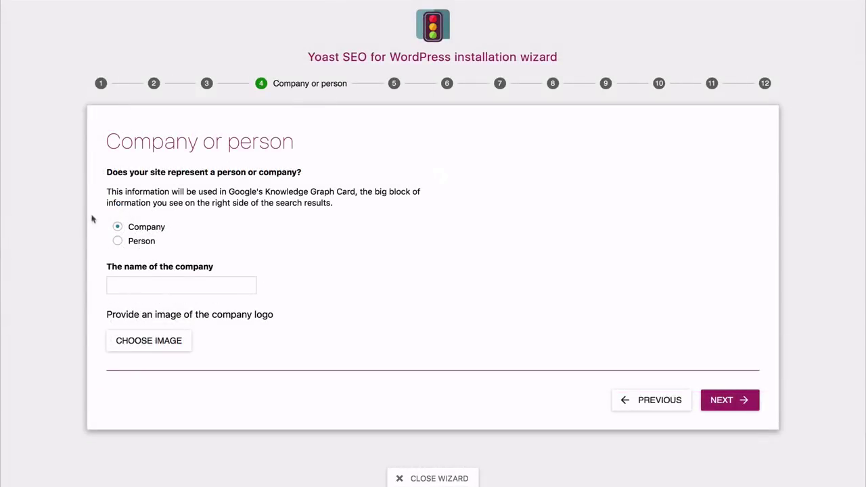
click(121, 281)
text(W)
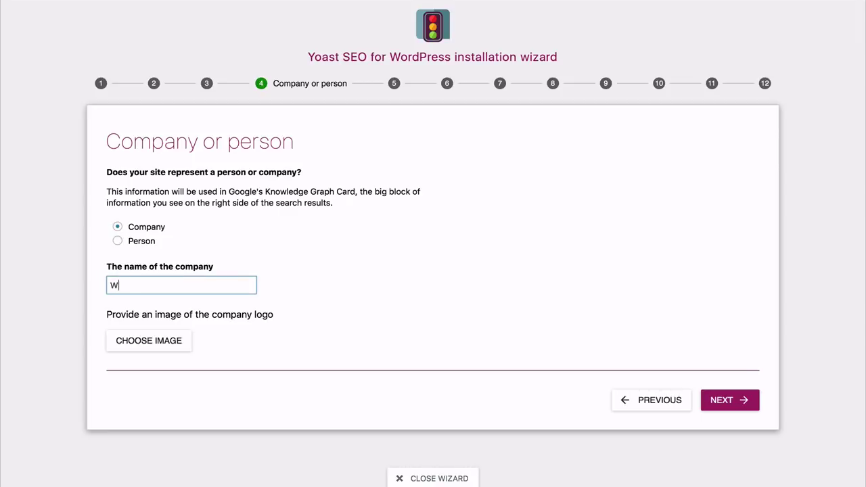
text(ebsites Made Easy)
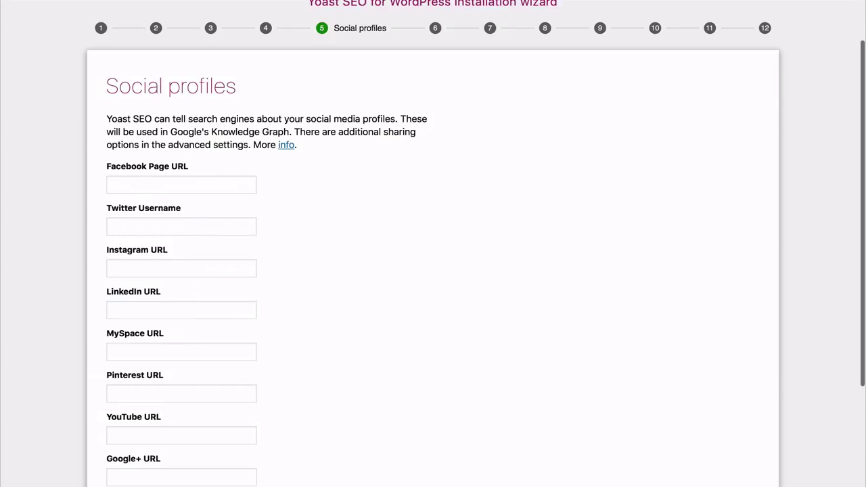
scroll(433, 244, down, 5)
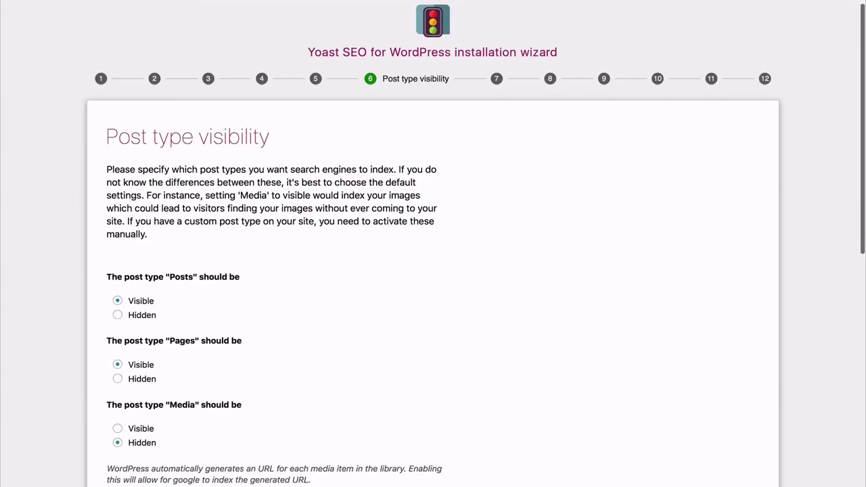
scroll(432, 243, down, 5)
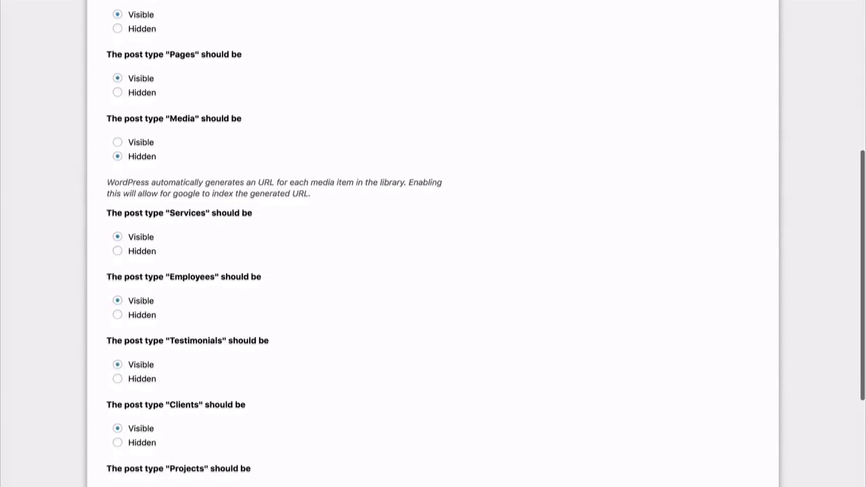
scroll(433, 243, down, 3)
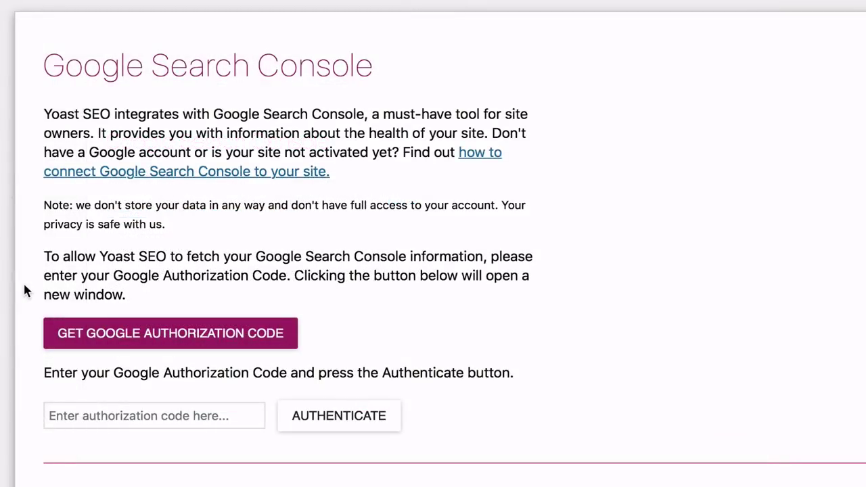
Get a Google authorization code, paste it into Yoast's code field, and authenticate
click(137, 341)
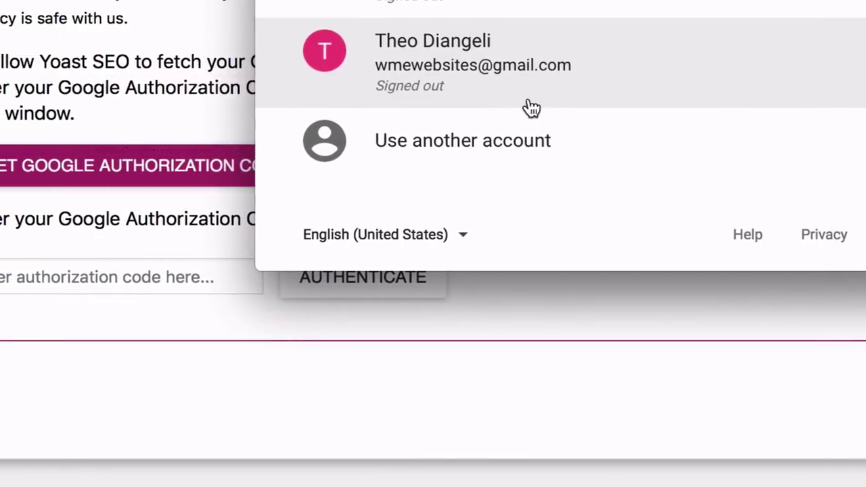
click(549, 107)
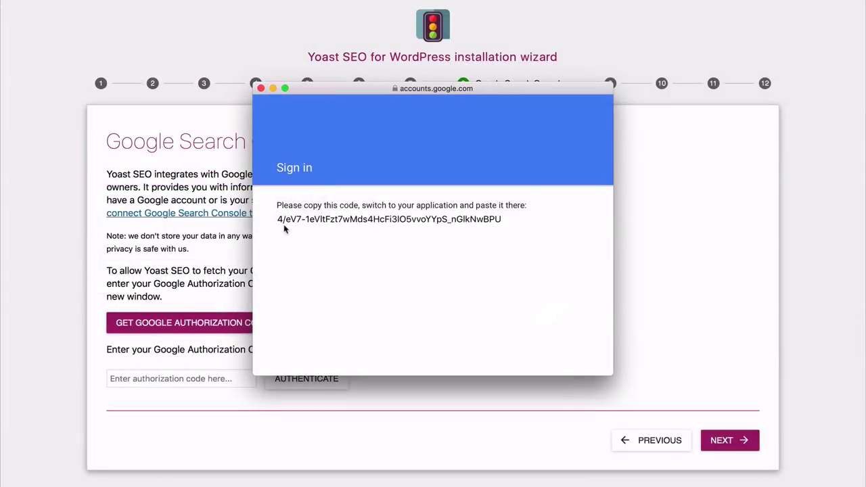
drag(278, 223, 504, 213)
key(super+c)
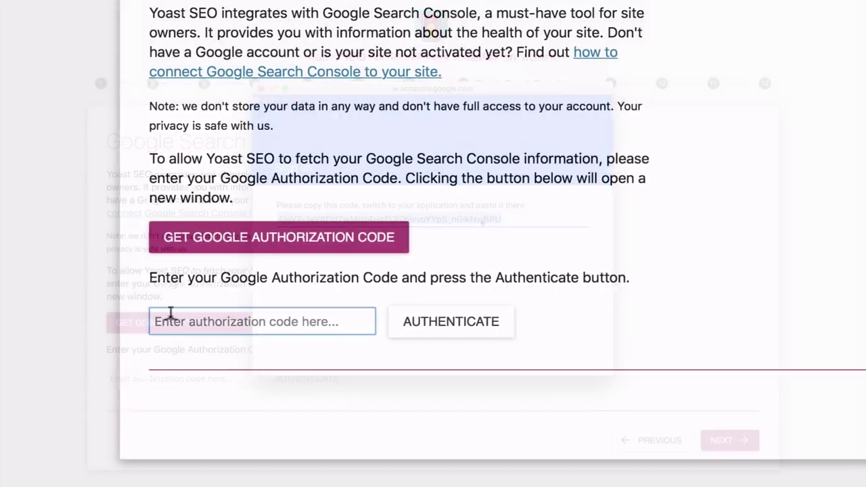
click(121, 376)
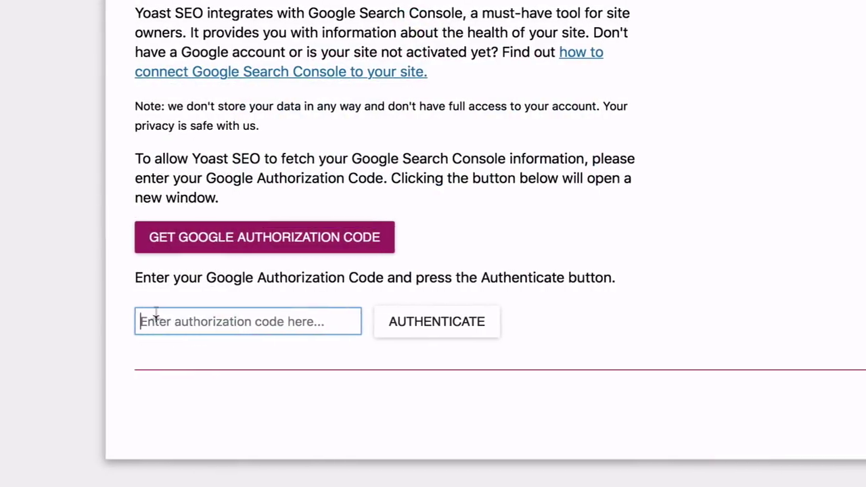
key(super+v)
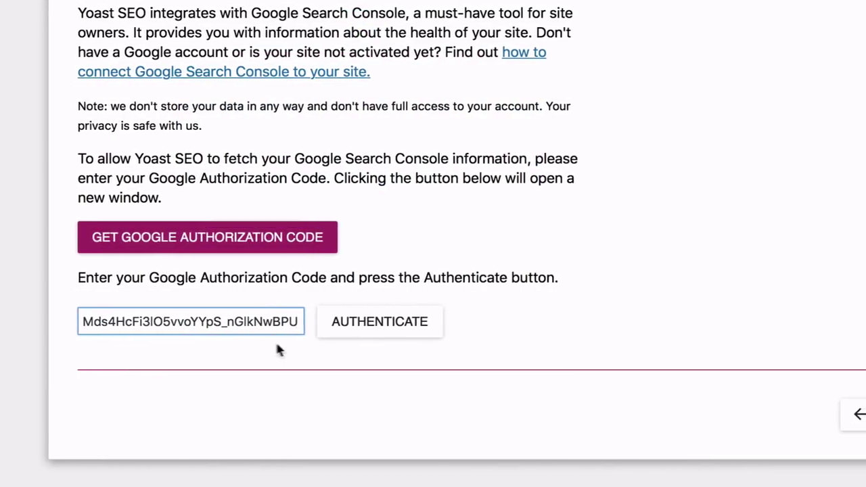
click(375, 329)
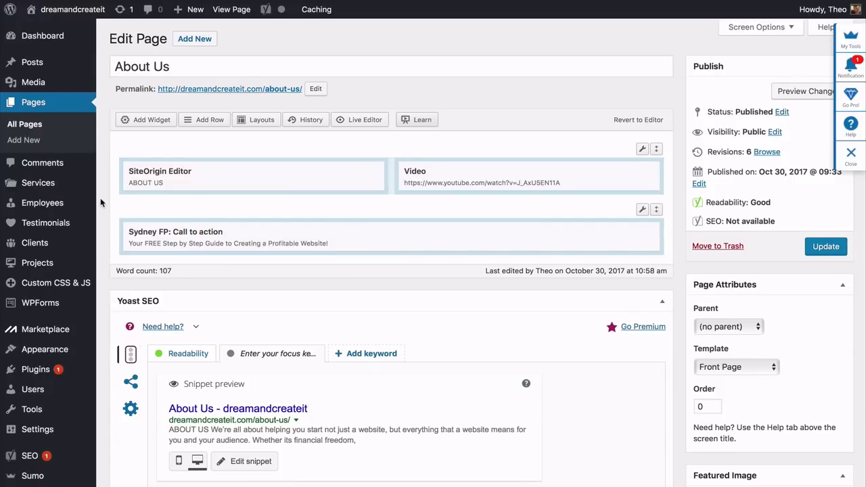
Scroll the About Us Edit Page screen down to the Yoast SEO analysis
scroll(100, 197, down, 3)
scroll(100, 198, down, 2)
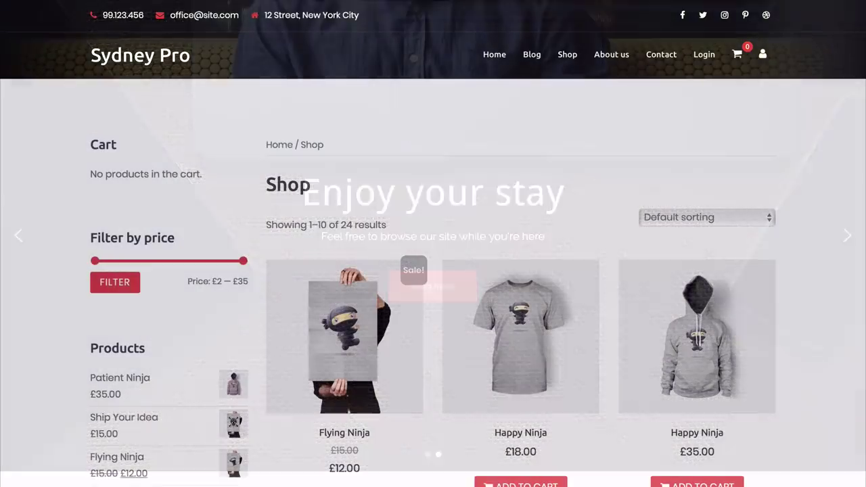
Add a Shop product to the cart, then enter an email address in the Sumo cheatsheet popup
scroll(433, 244, down, 2)
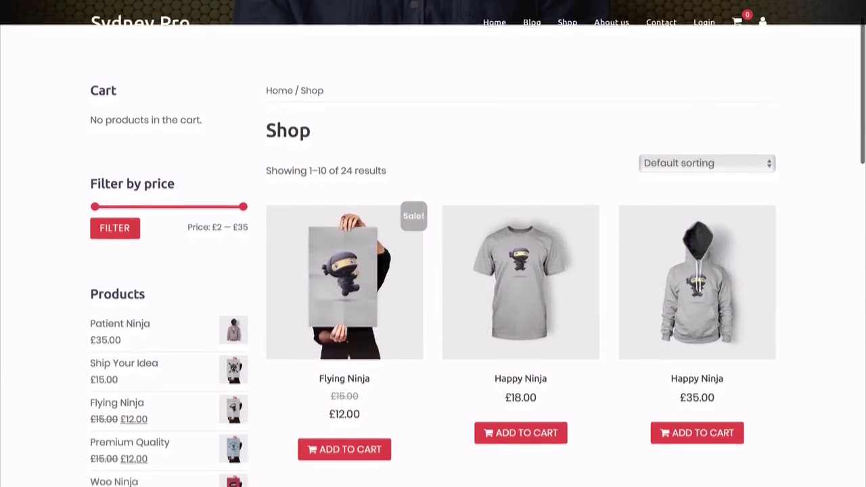
scroll(433, 243, down, 3)
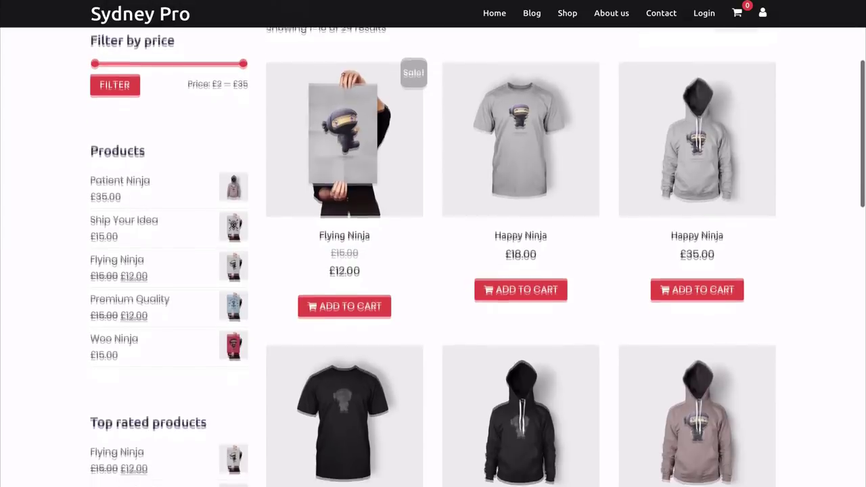
scroll(514, 336, down, 5)
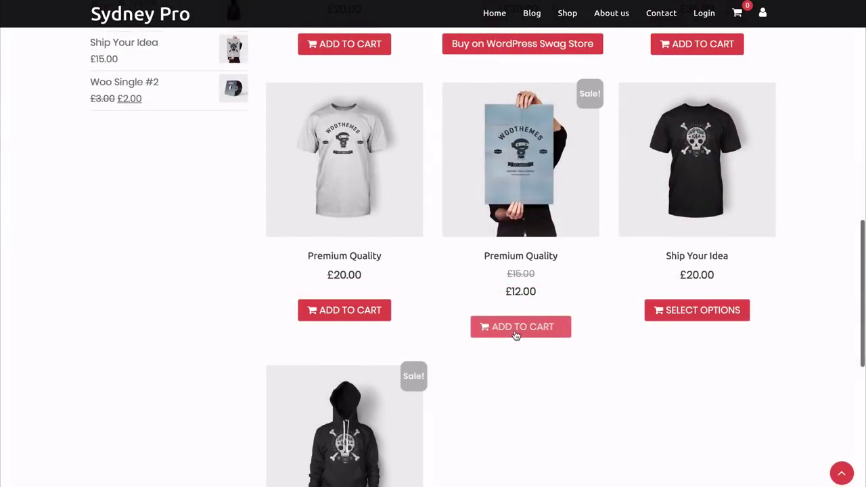
click(516, 328)
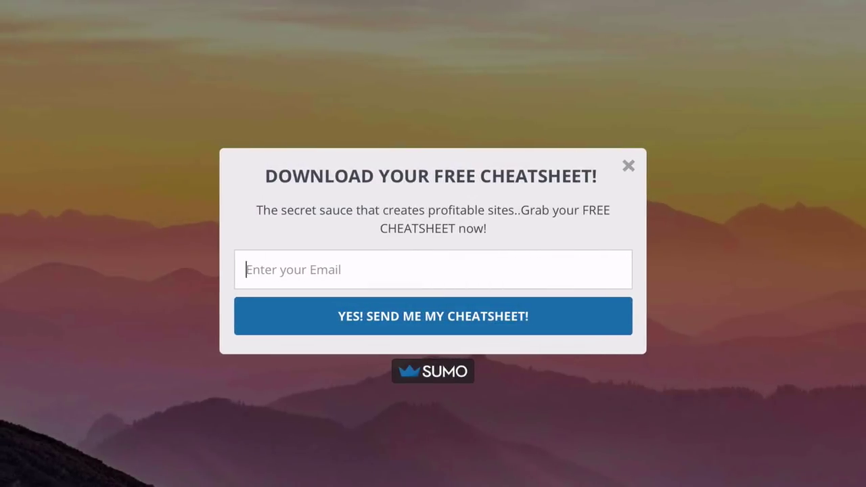
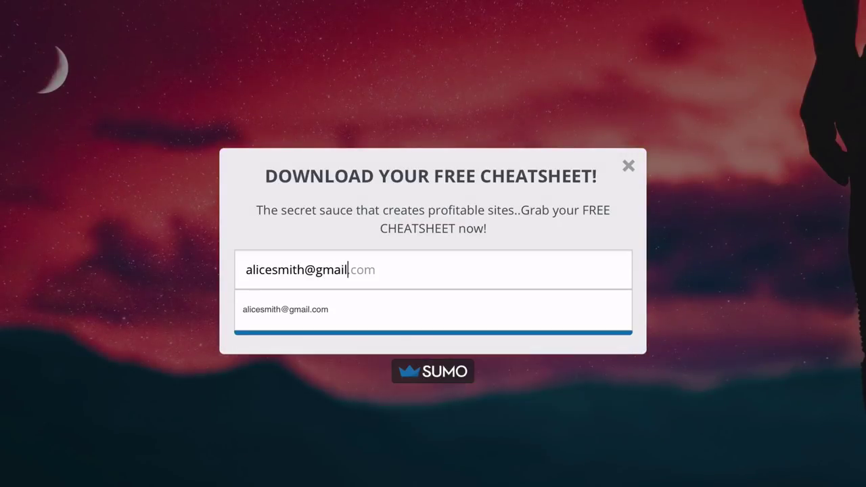